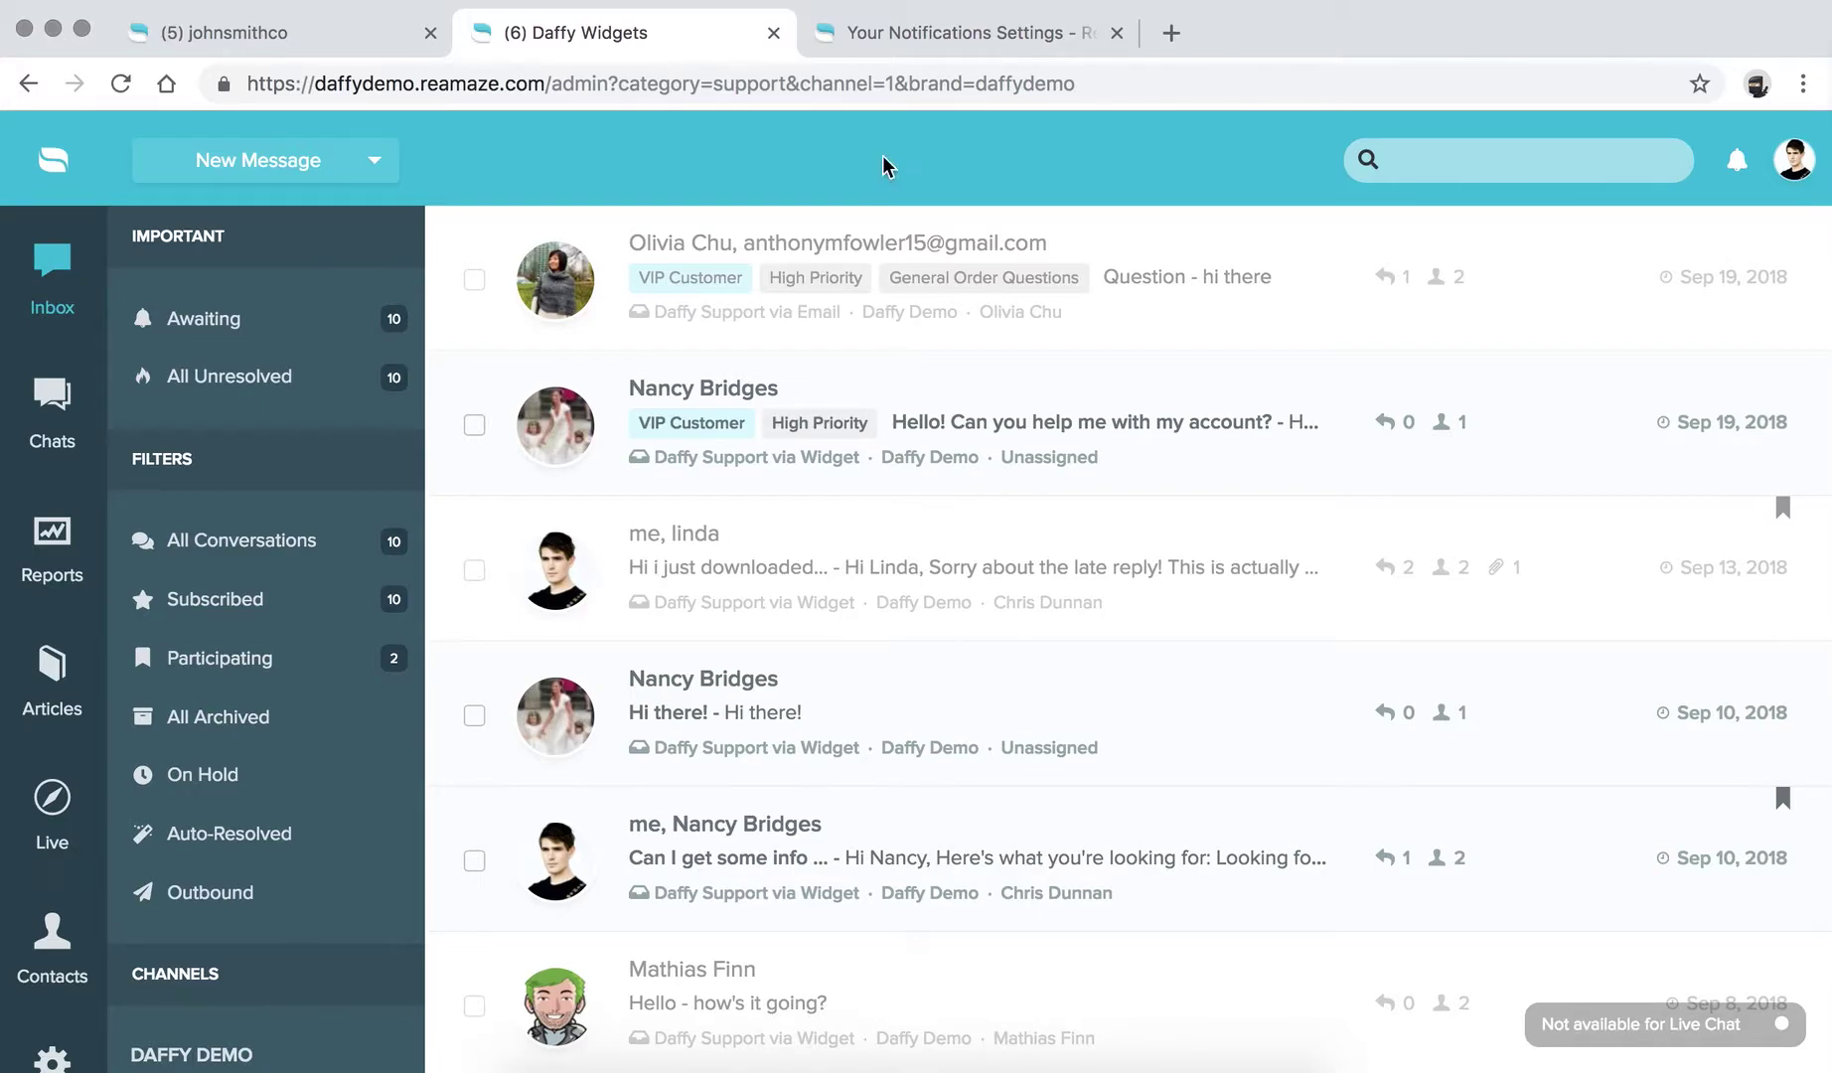
# Step: Look over the inbox conversations, view the FAQ articles in the Help widget, and close it
pyautogui.scroll(-4, 463, 381)
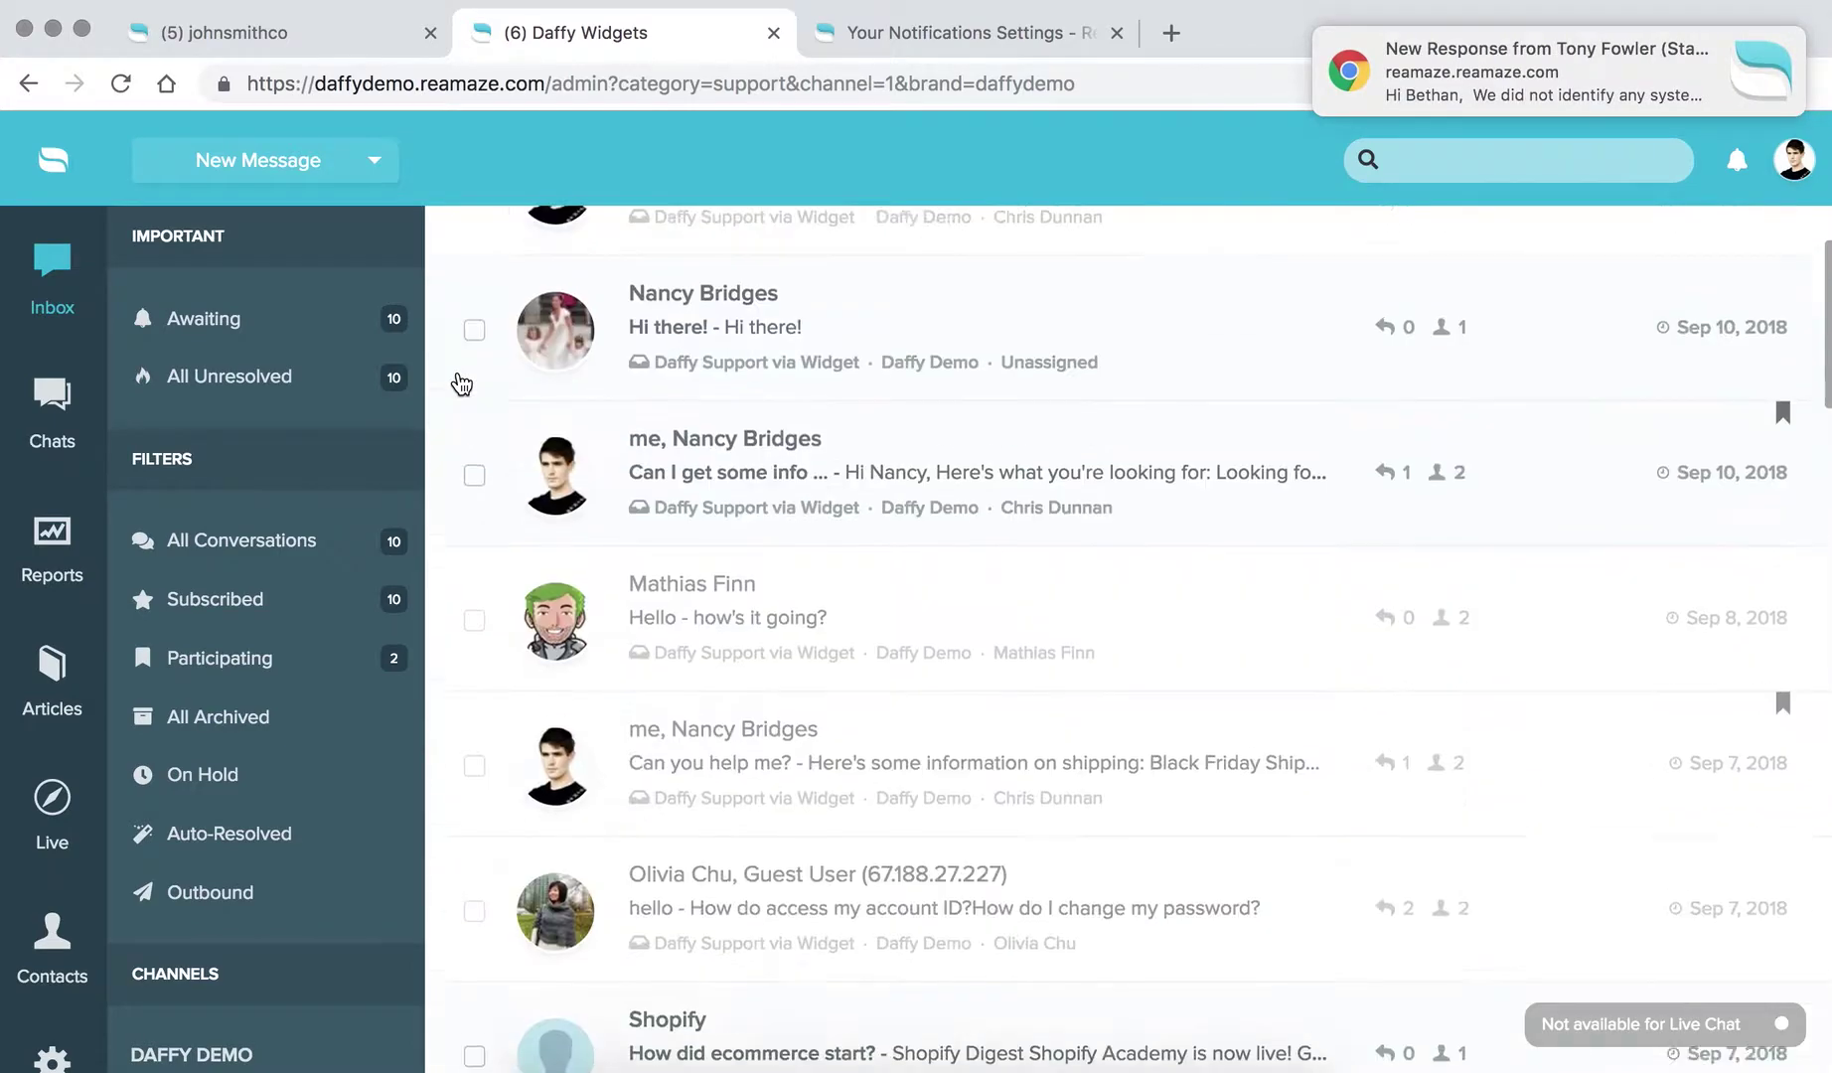
pyautogui.scroll(-2, 182, 509)
pyautogui.scroll(-3, 55, 845)
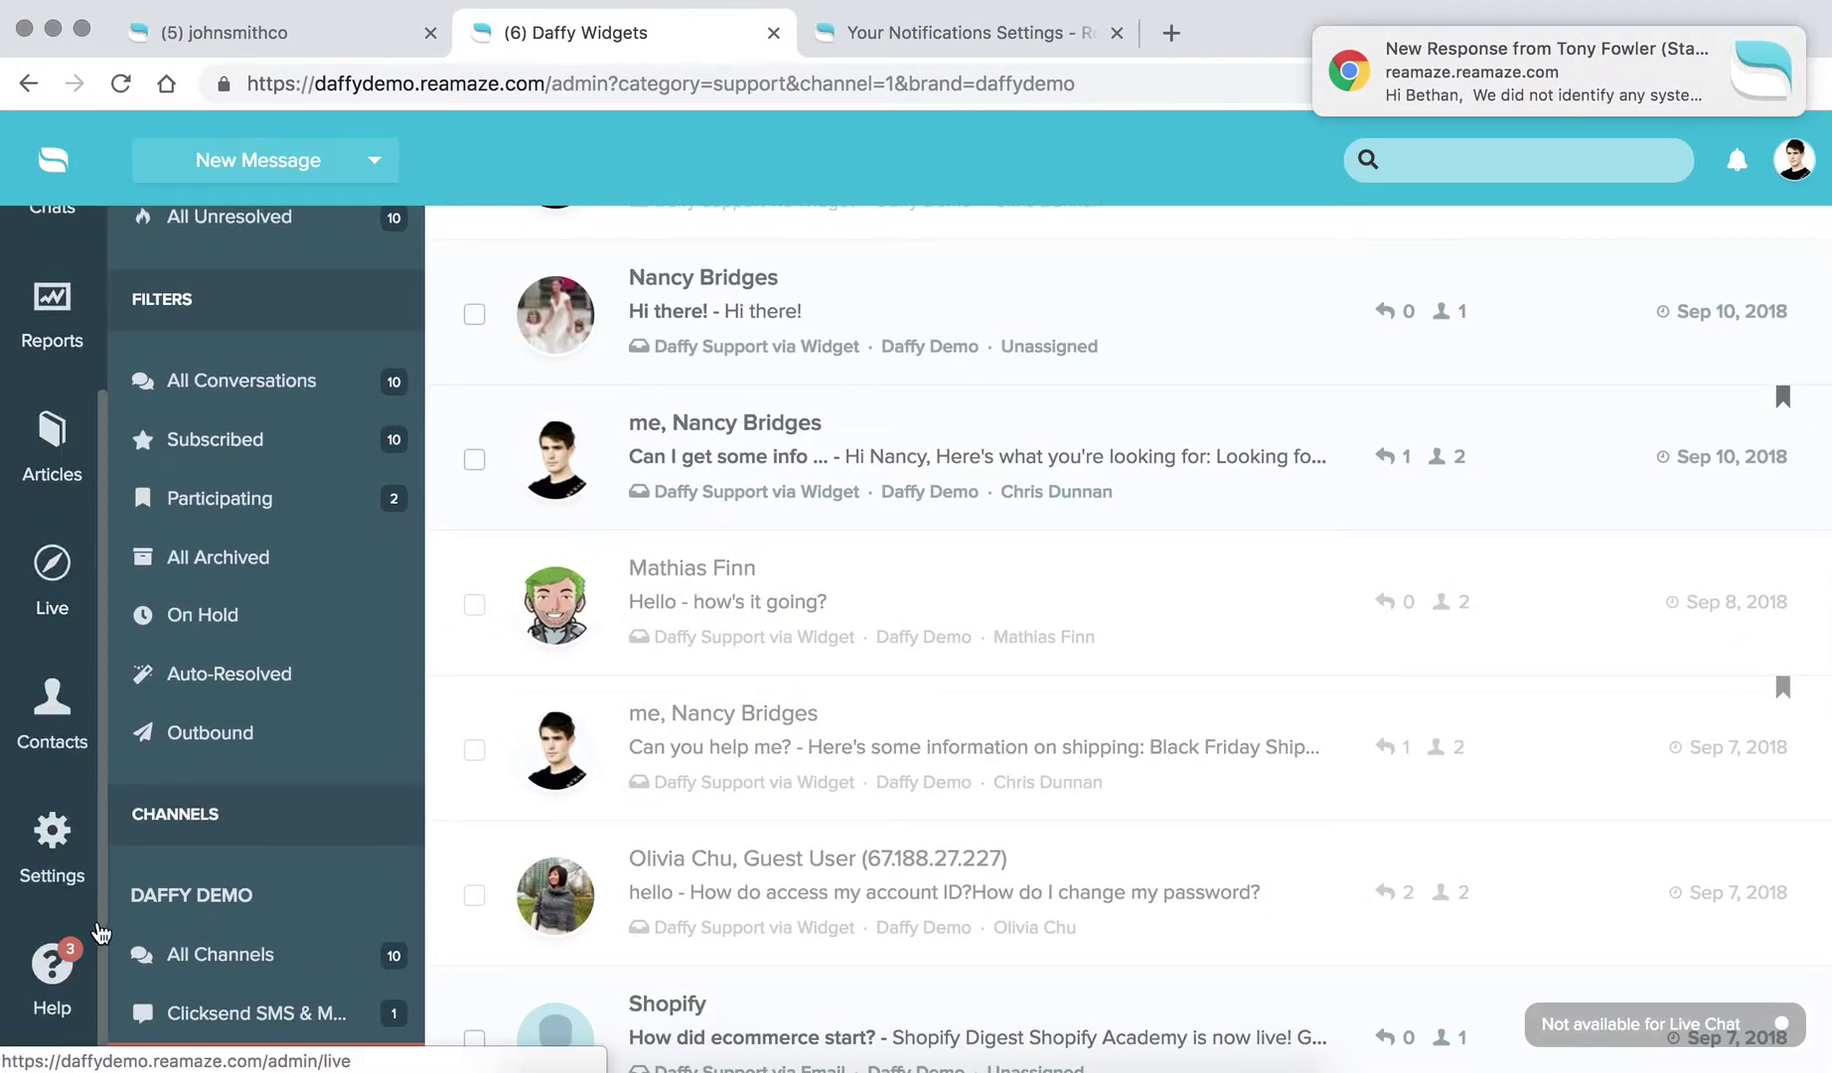
pyautogui.click(59, 976)
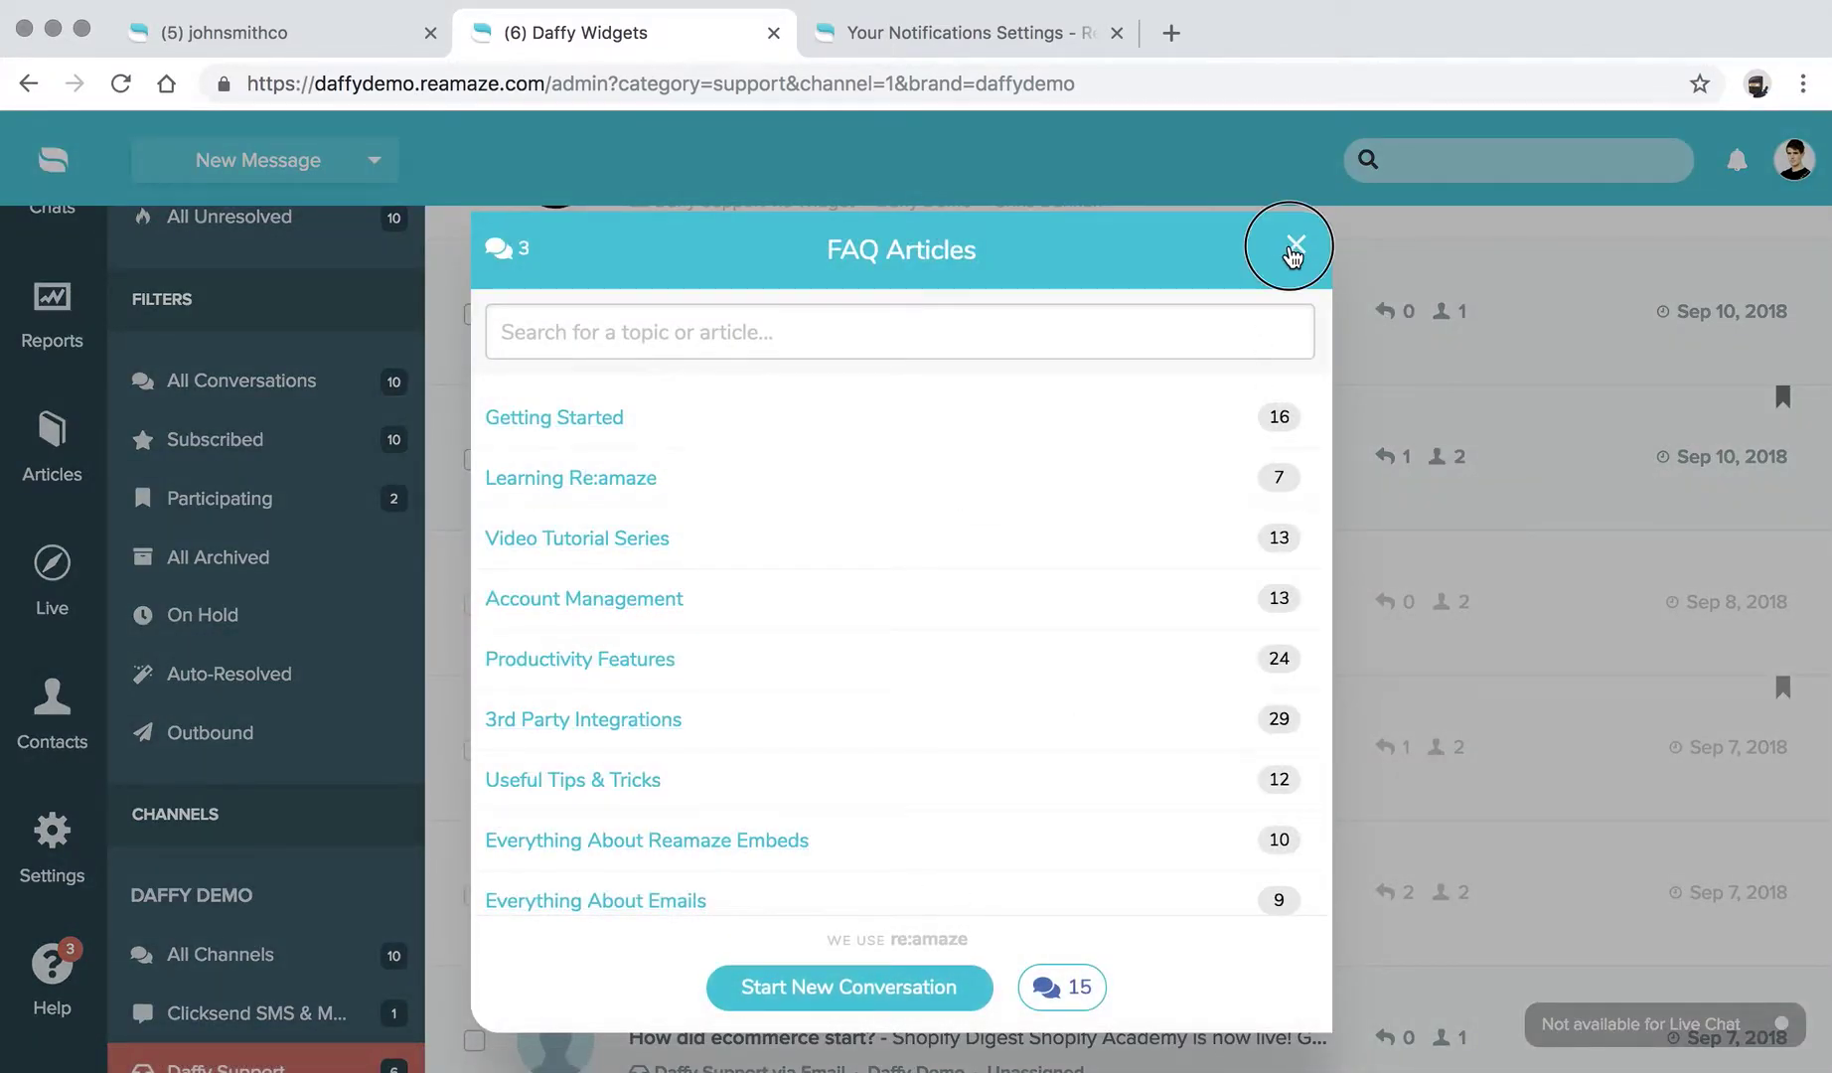
pyautogui.click(1294, 248)
pyautogui.scroll(4, 861, 489)
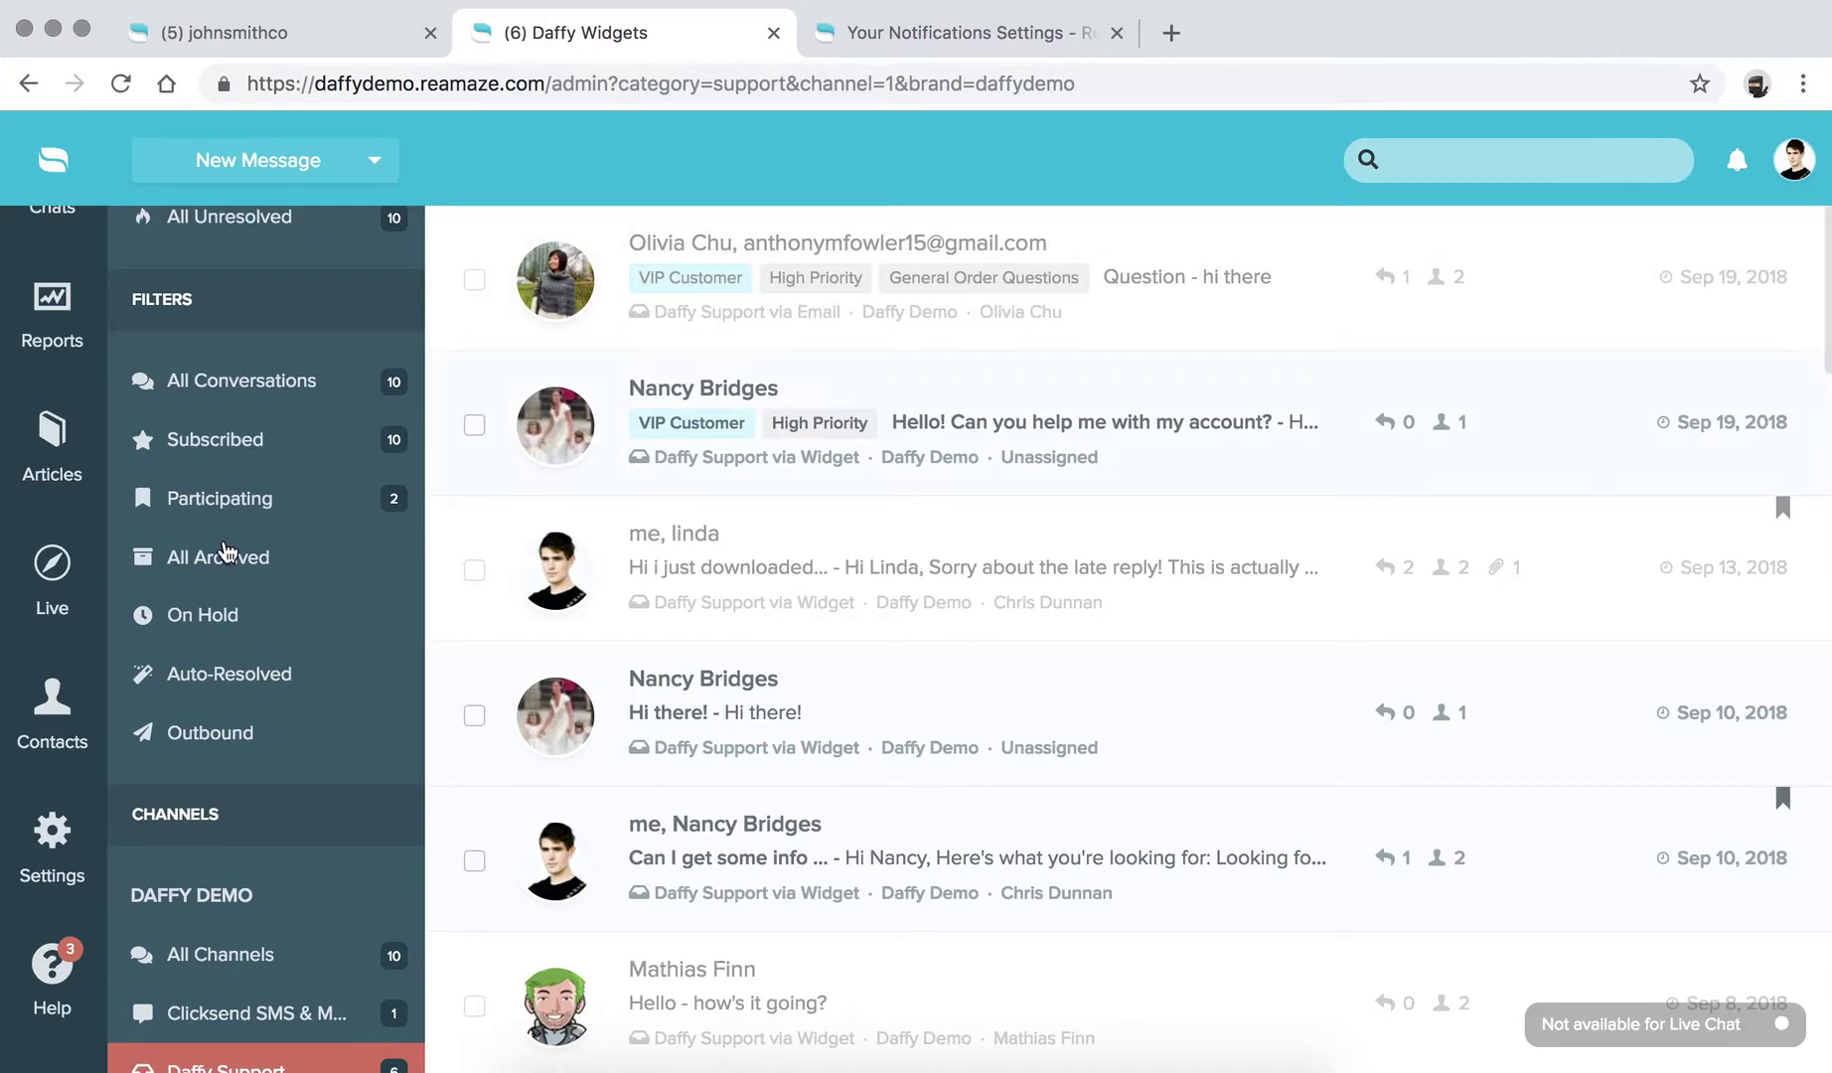
pyautogui.scroll(2, 198, 542)
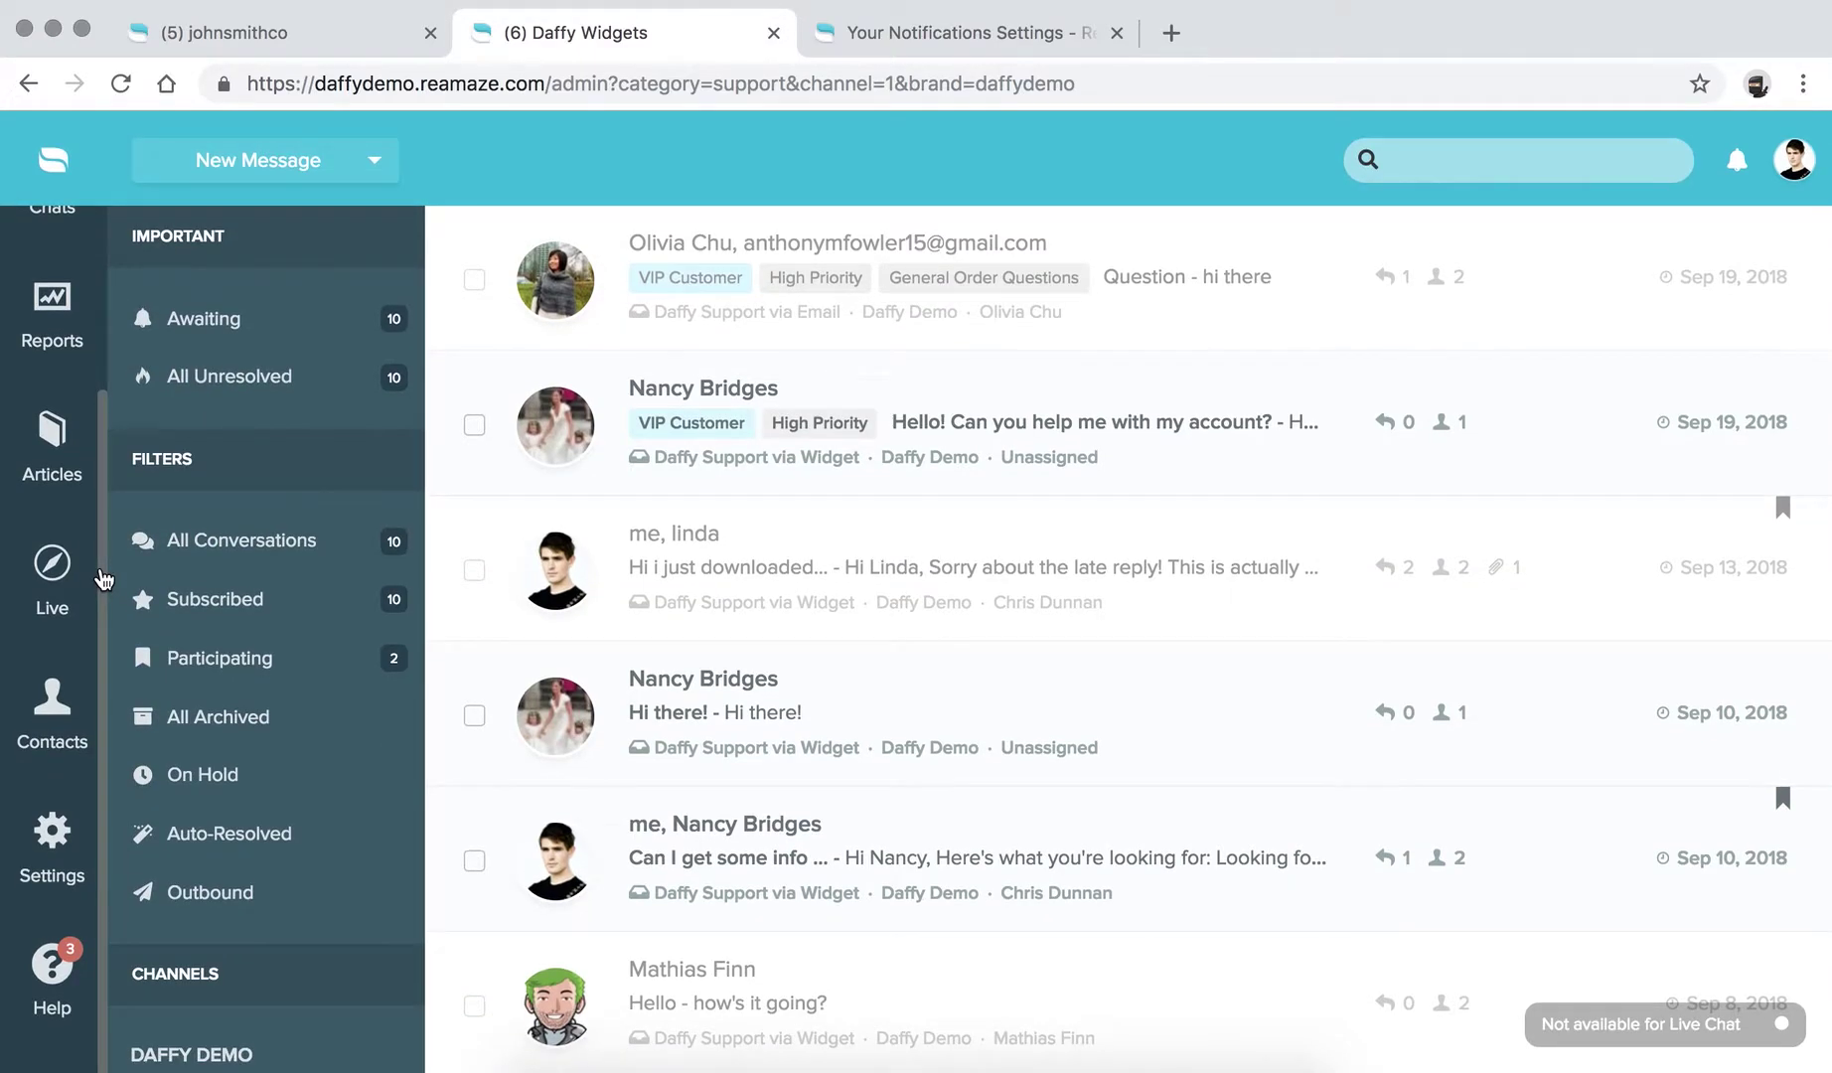
pyautogui.scroll(3, 79, 556)
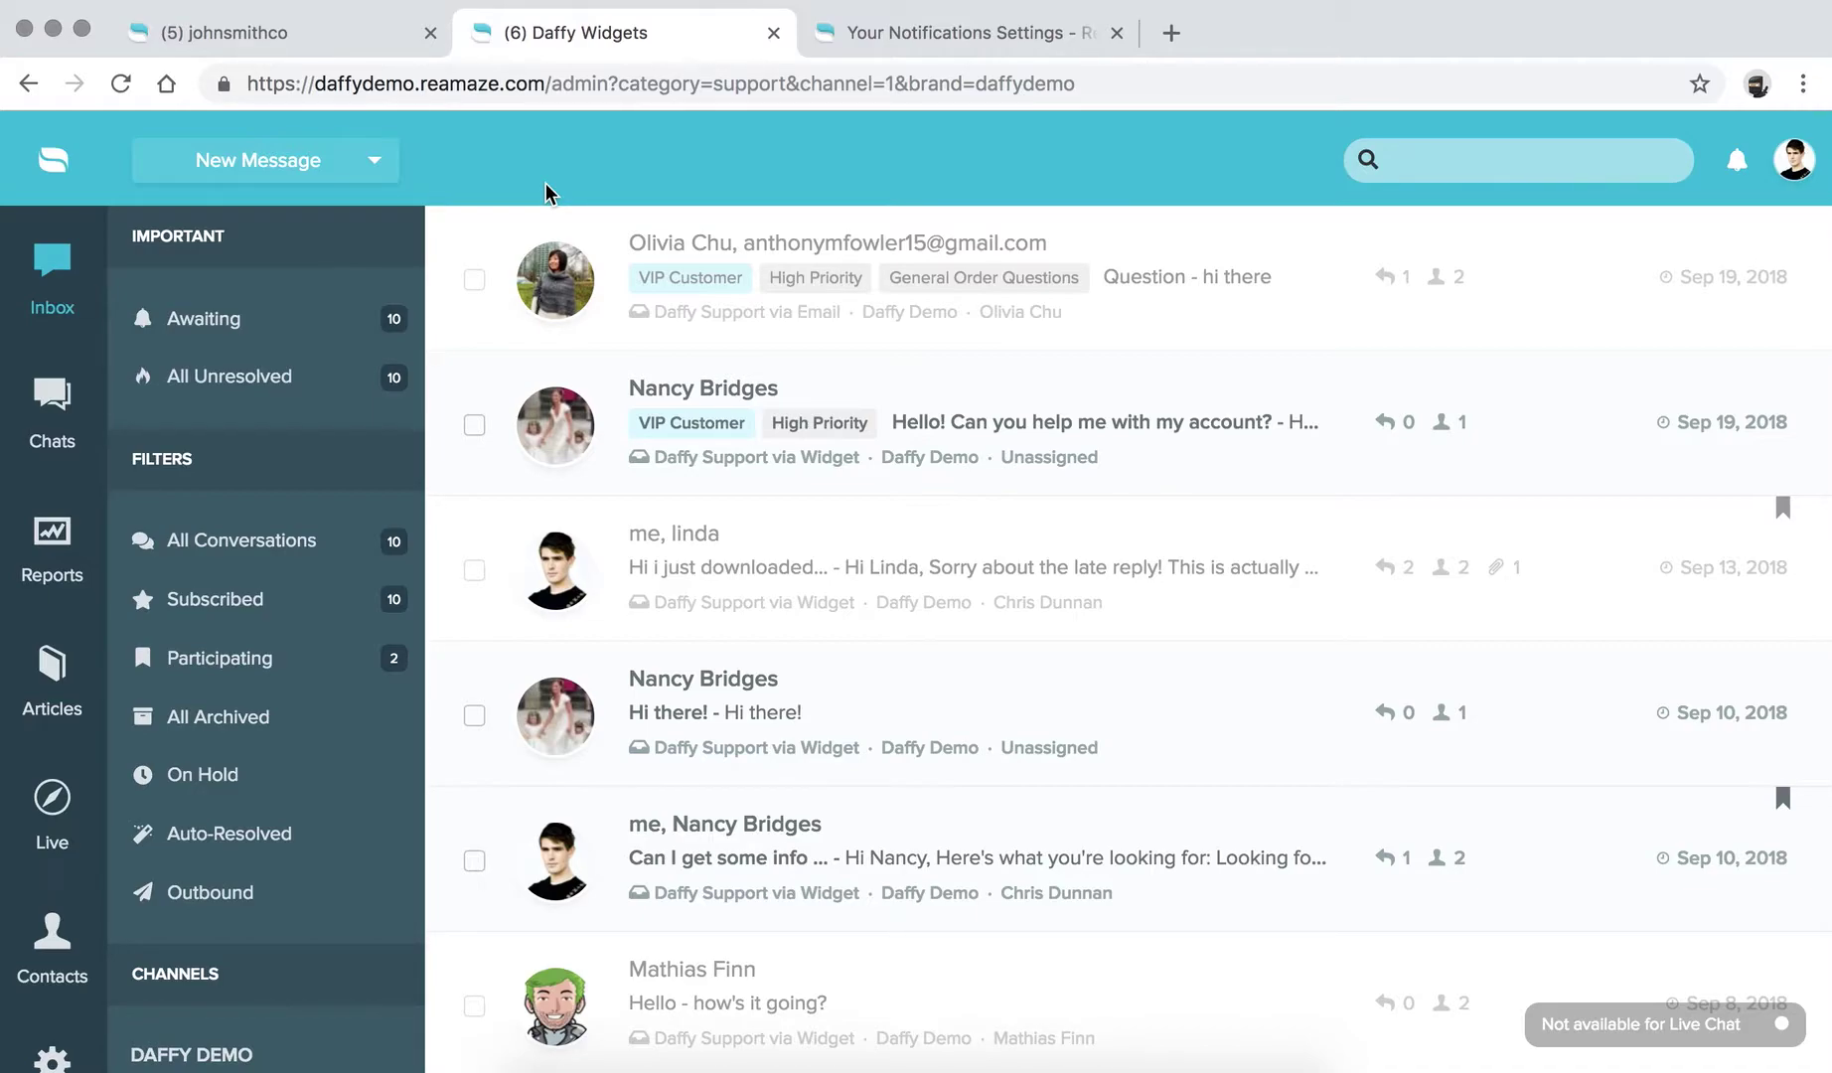
# Step: Open the collaborator's profile for editing from the staff settings and review its Subscribed Channels
pyautogui.scroll(-3, 70, 537)
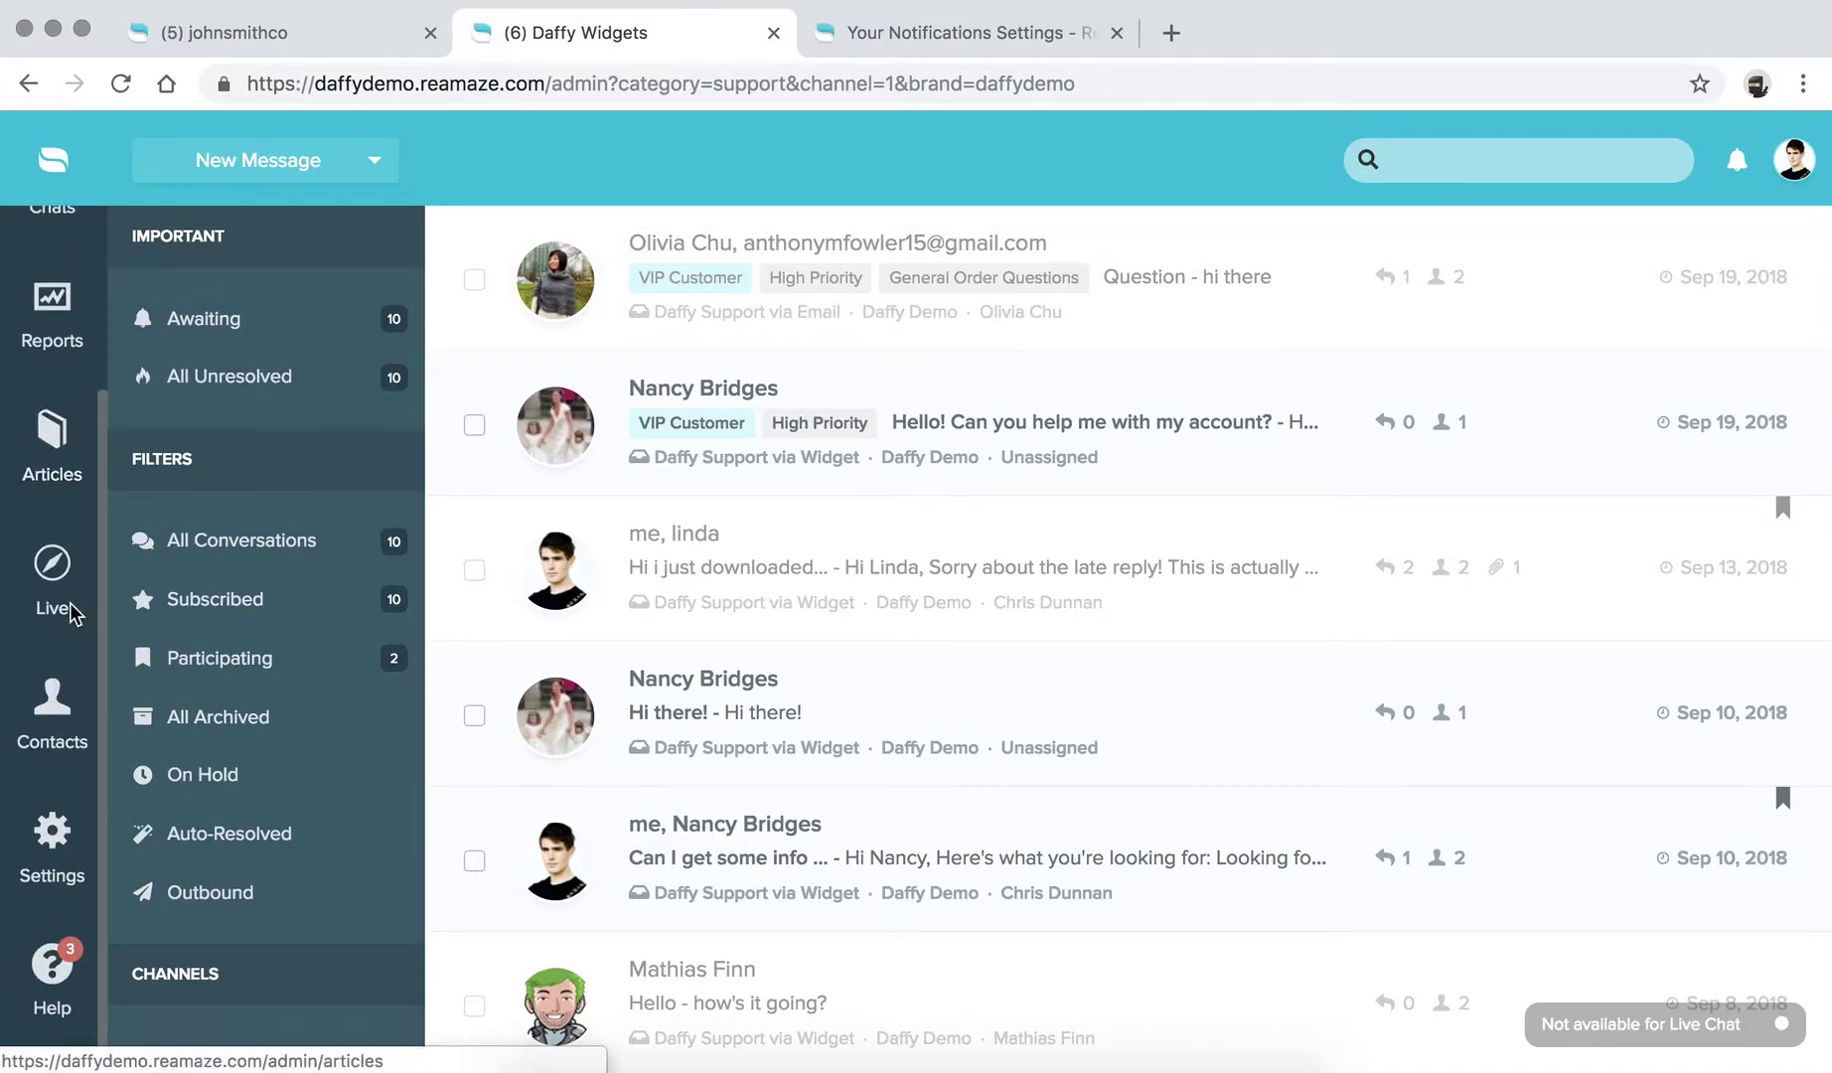
pyautogui.click(56, 839)
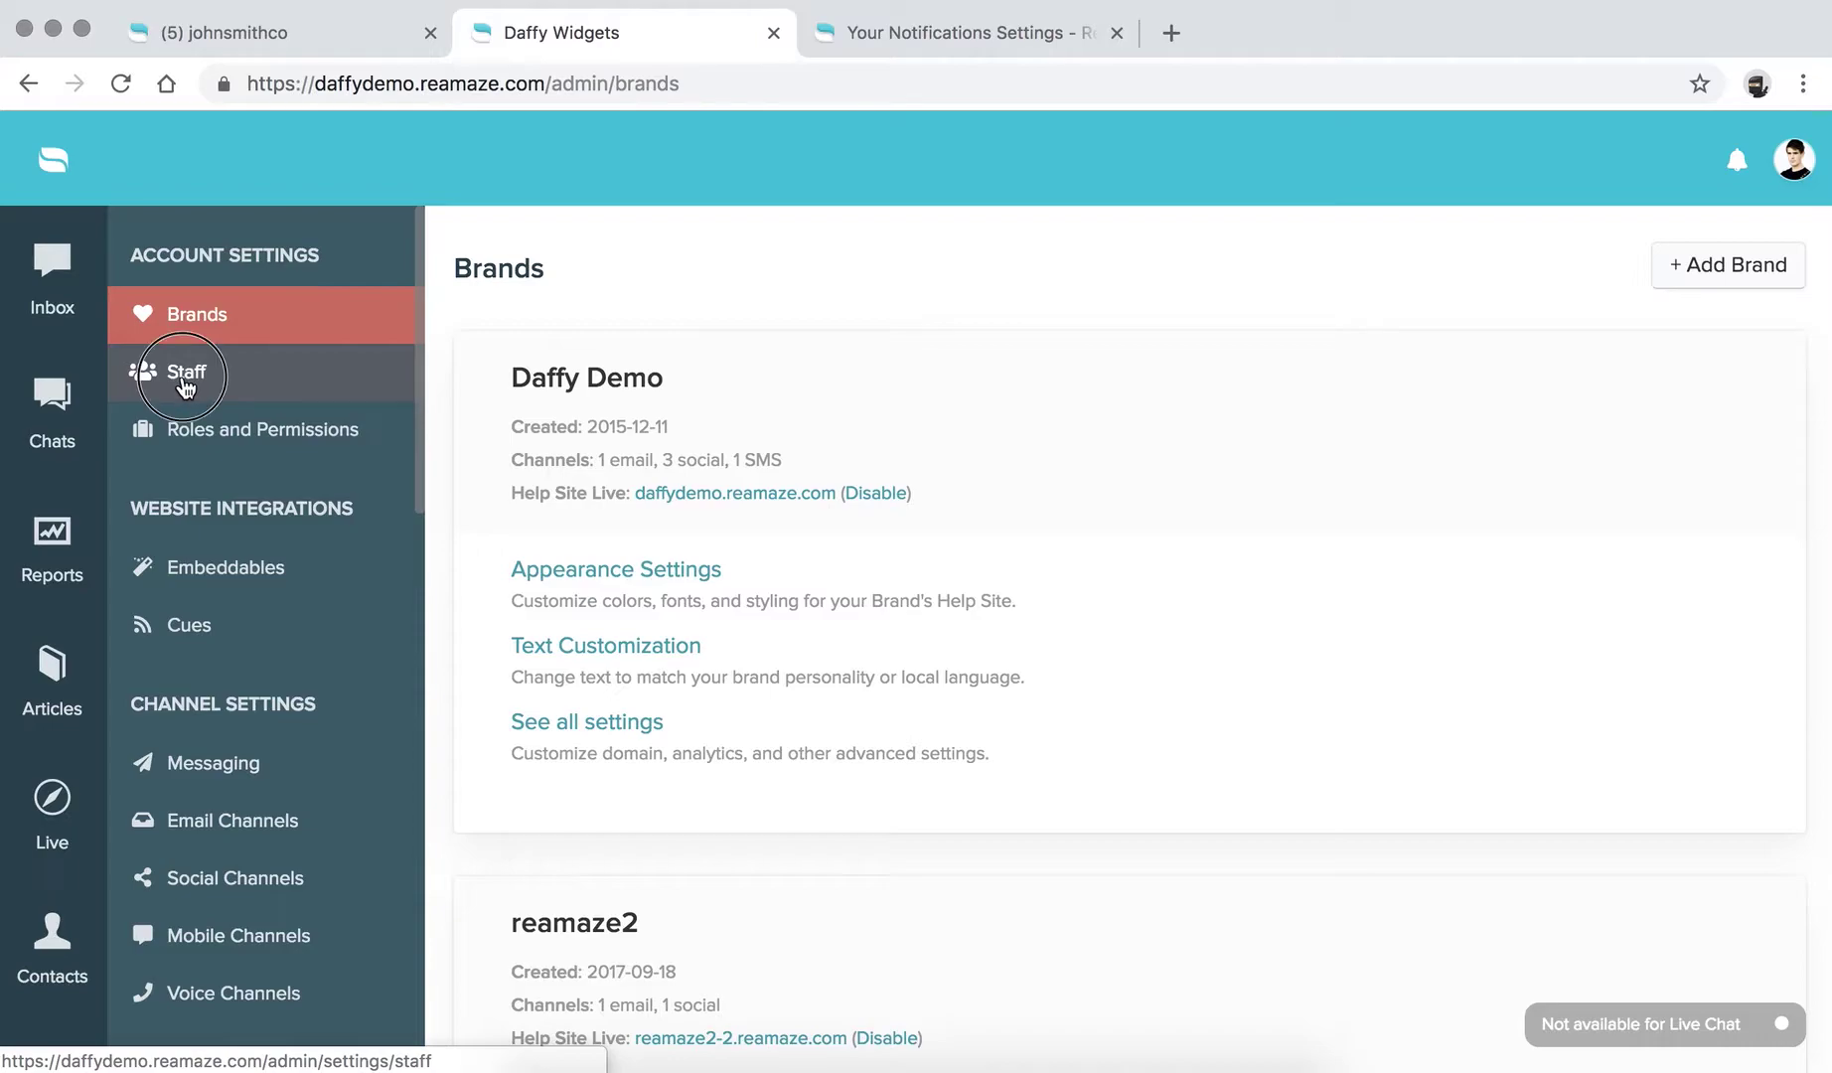
pyautogui.click(189, 385)
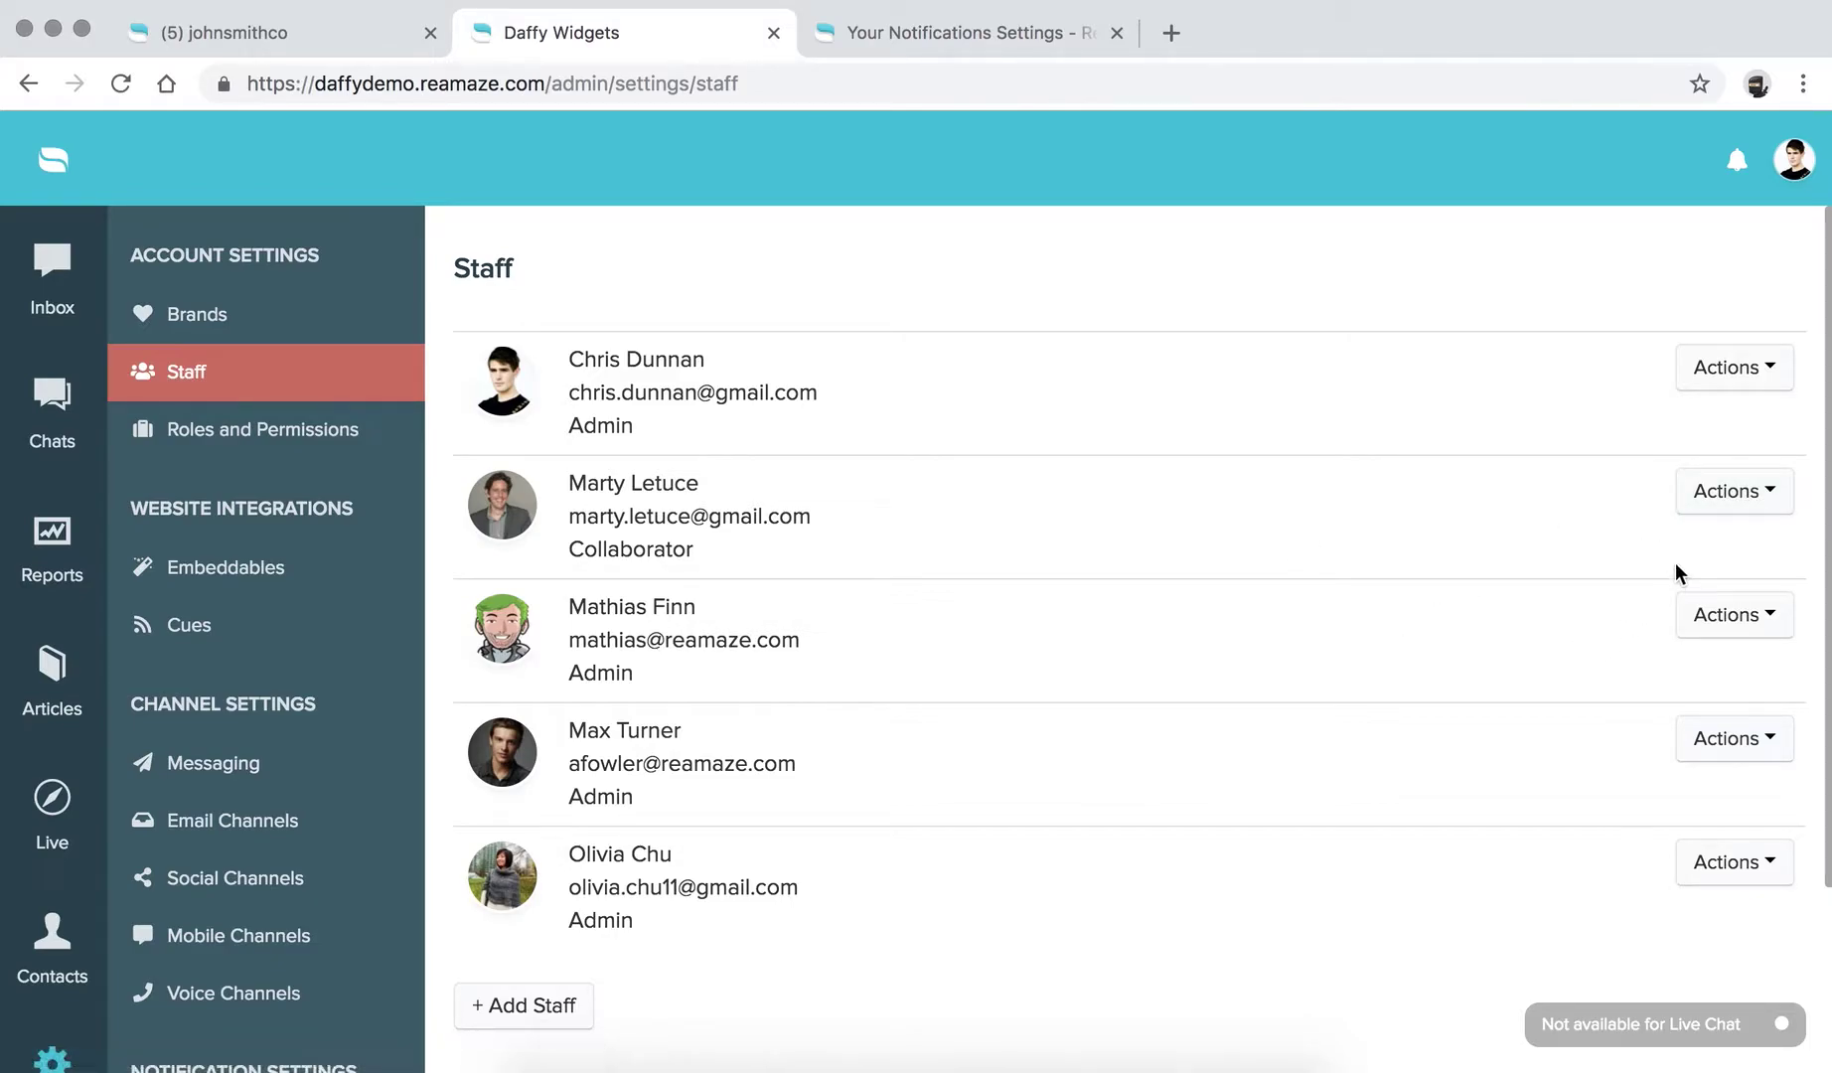
pyautogui.click(1746, 497)
pyautogui.click(1620, 552)
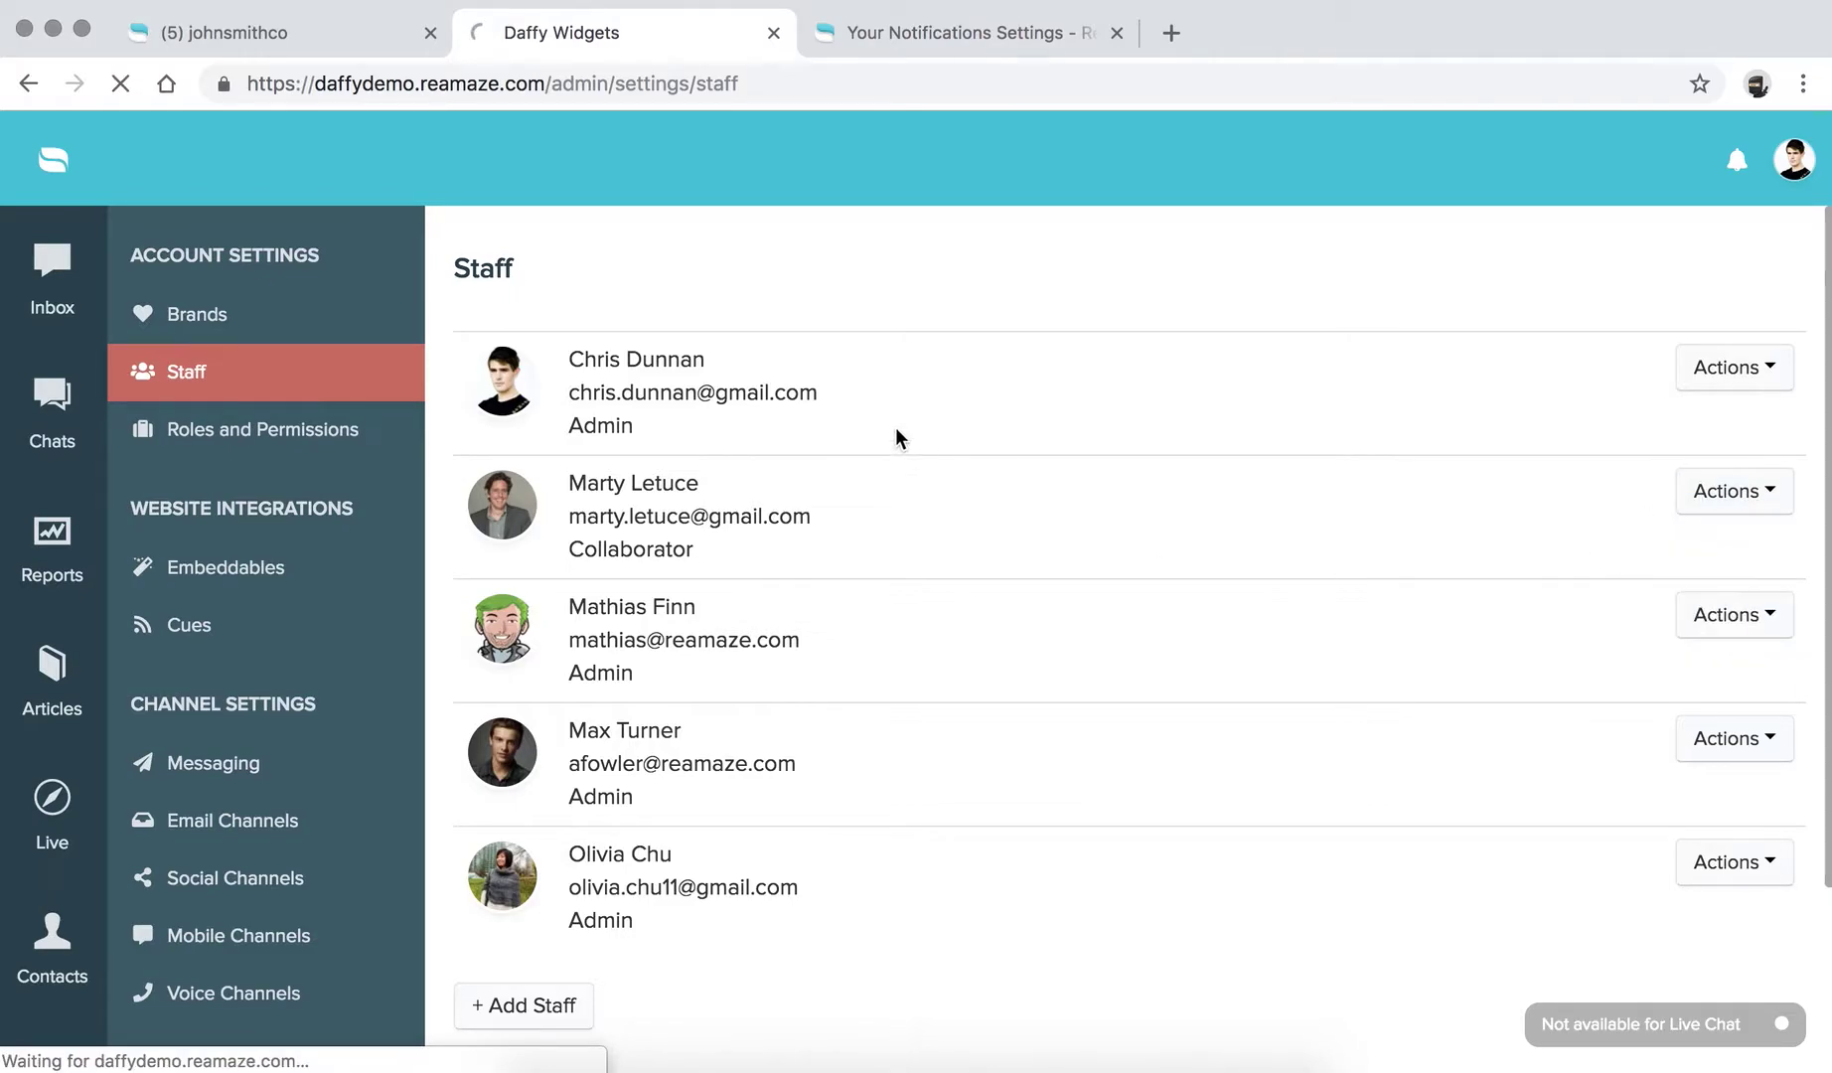
pyautogui.scroll(-5, 889, 429)
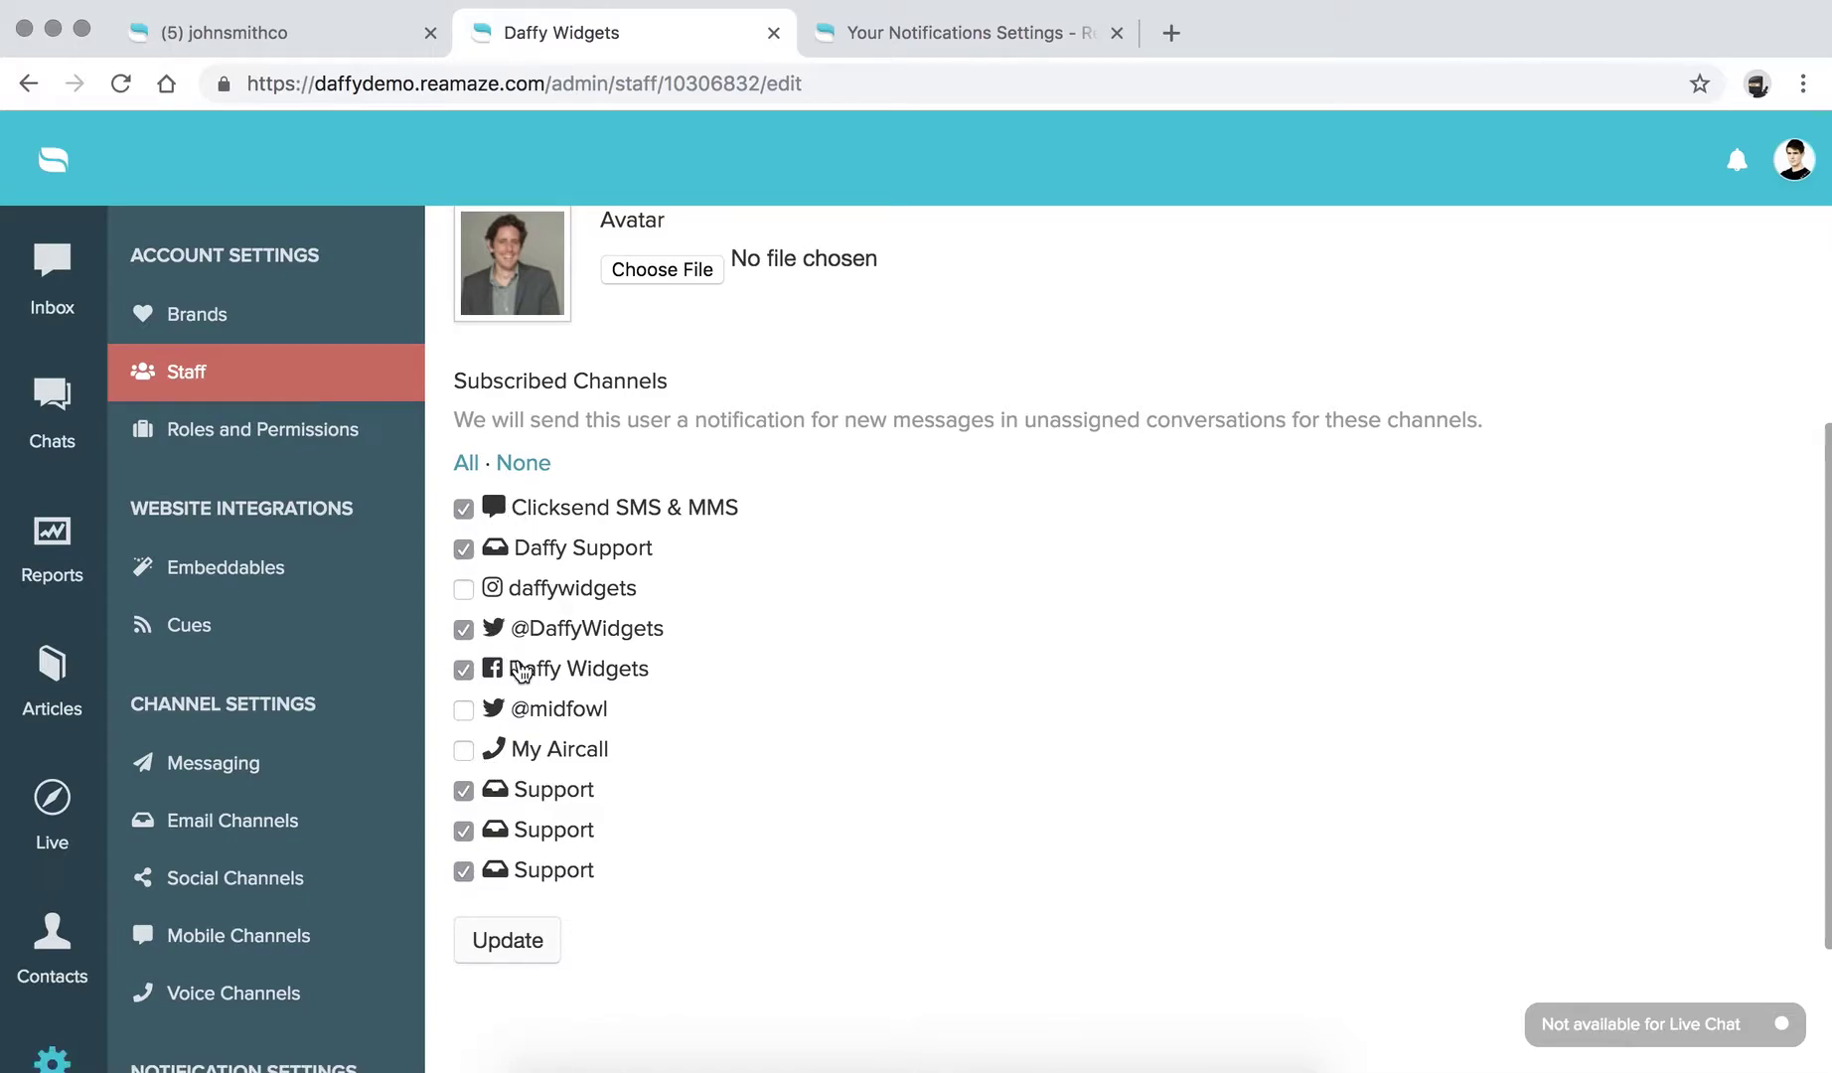
pyautogui.scroll(5, 530, 817)
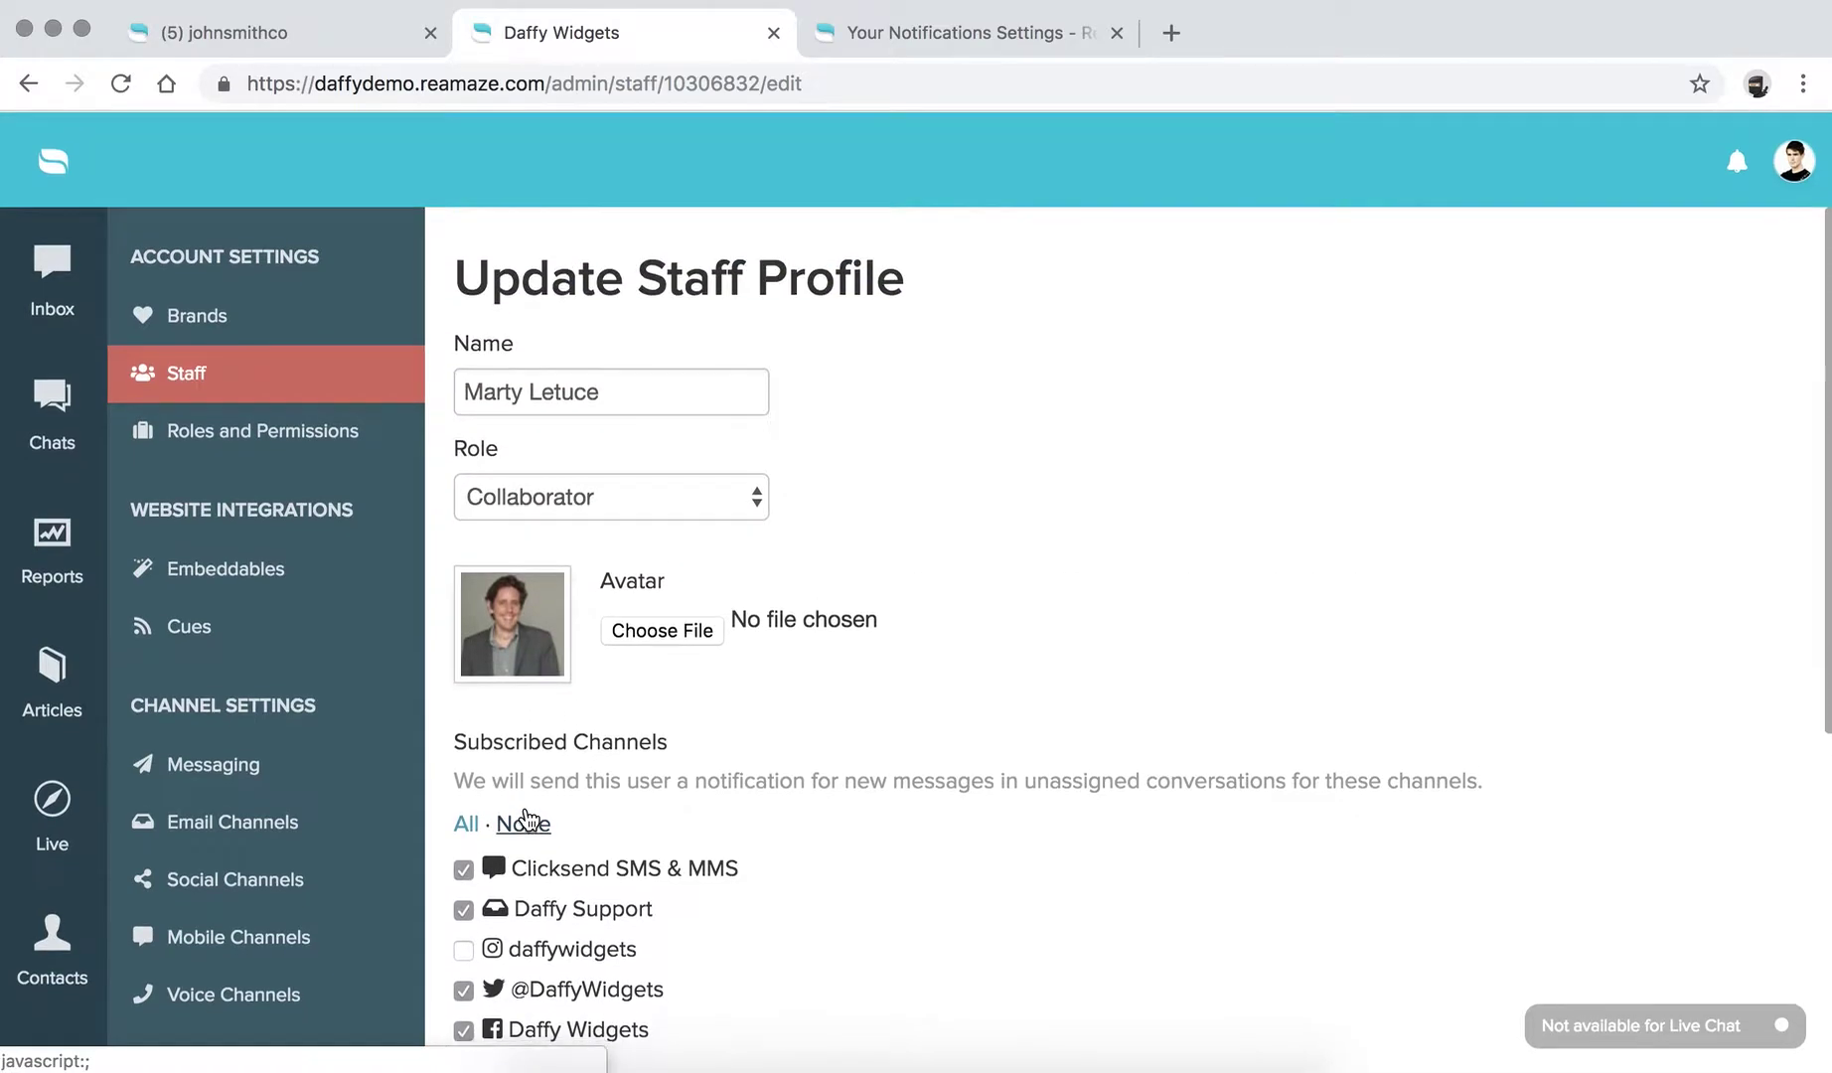
pyautogui.scroll(-4, 530, 817)
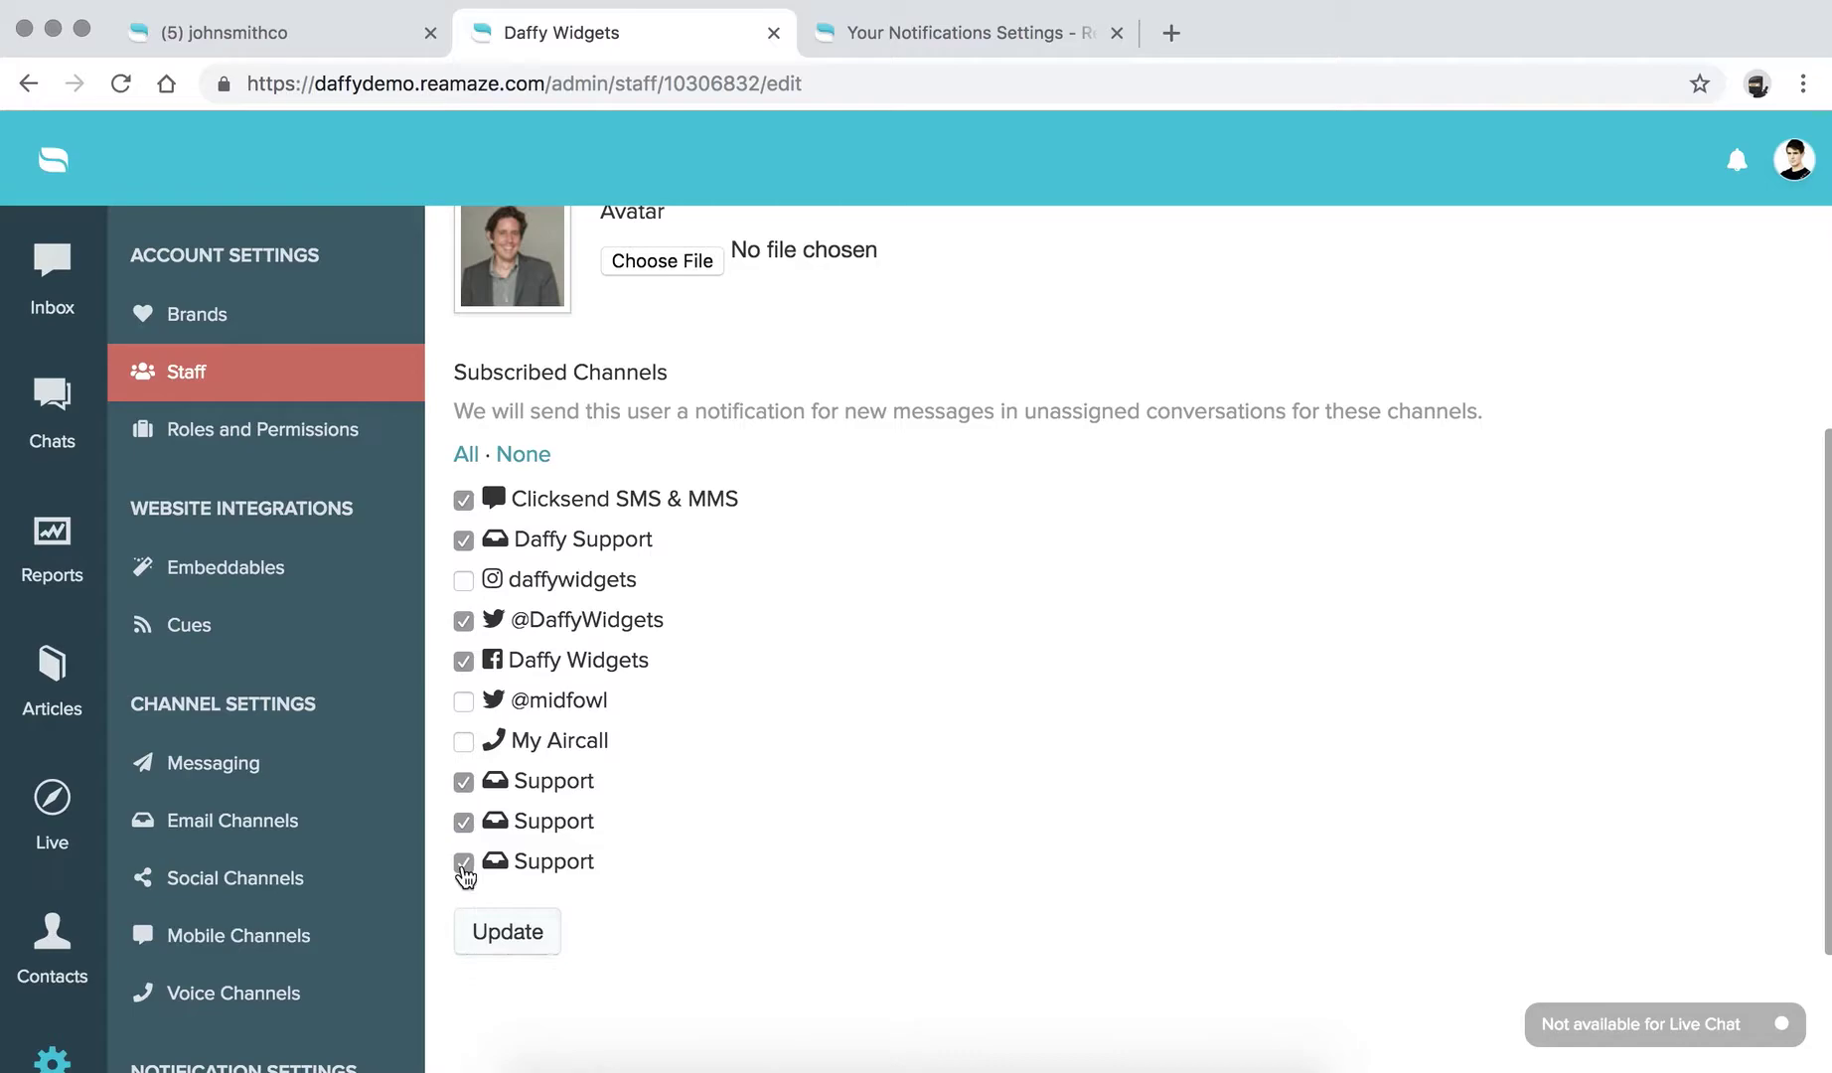
pyautogui.scroll(4, 348, 655)
# Step: Locate the Notification Settings section among the account's settings categories
pyautogui.scroll(-5, 303, 630)
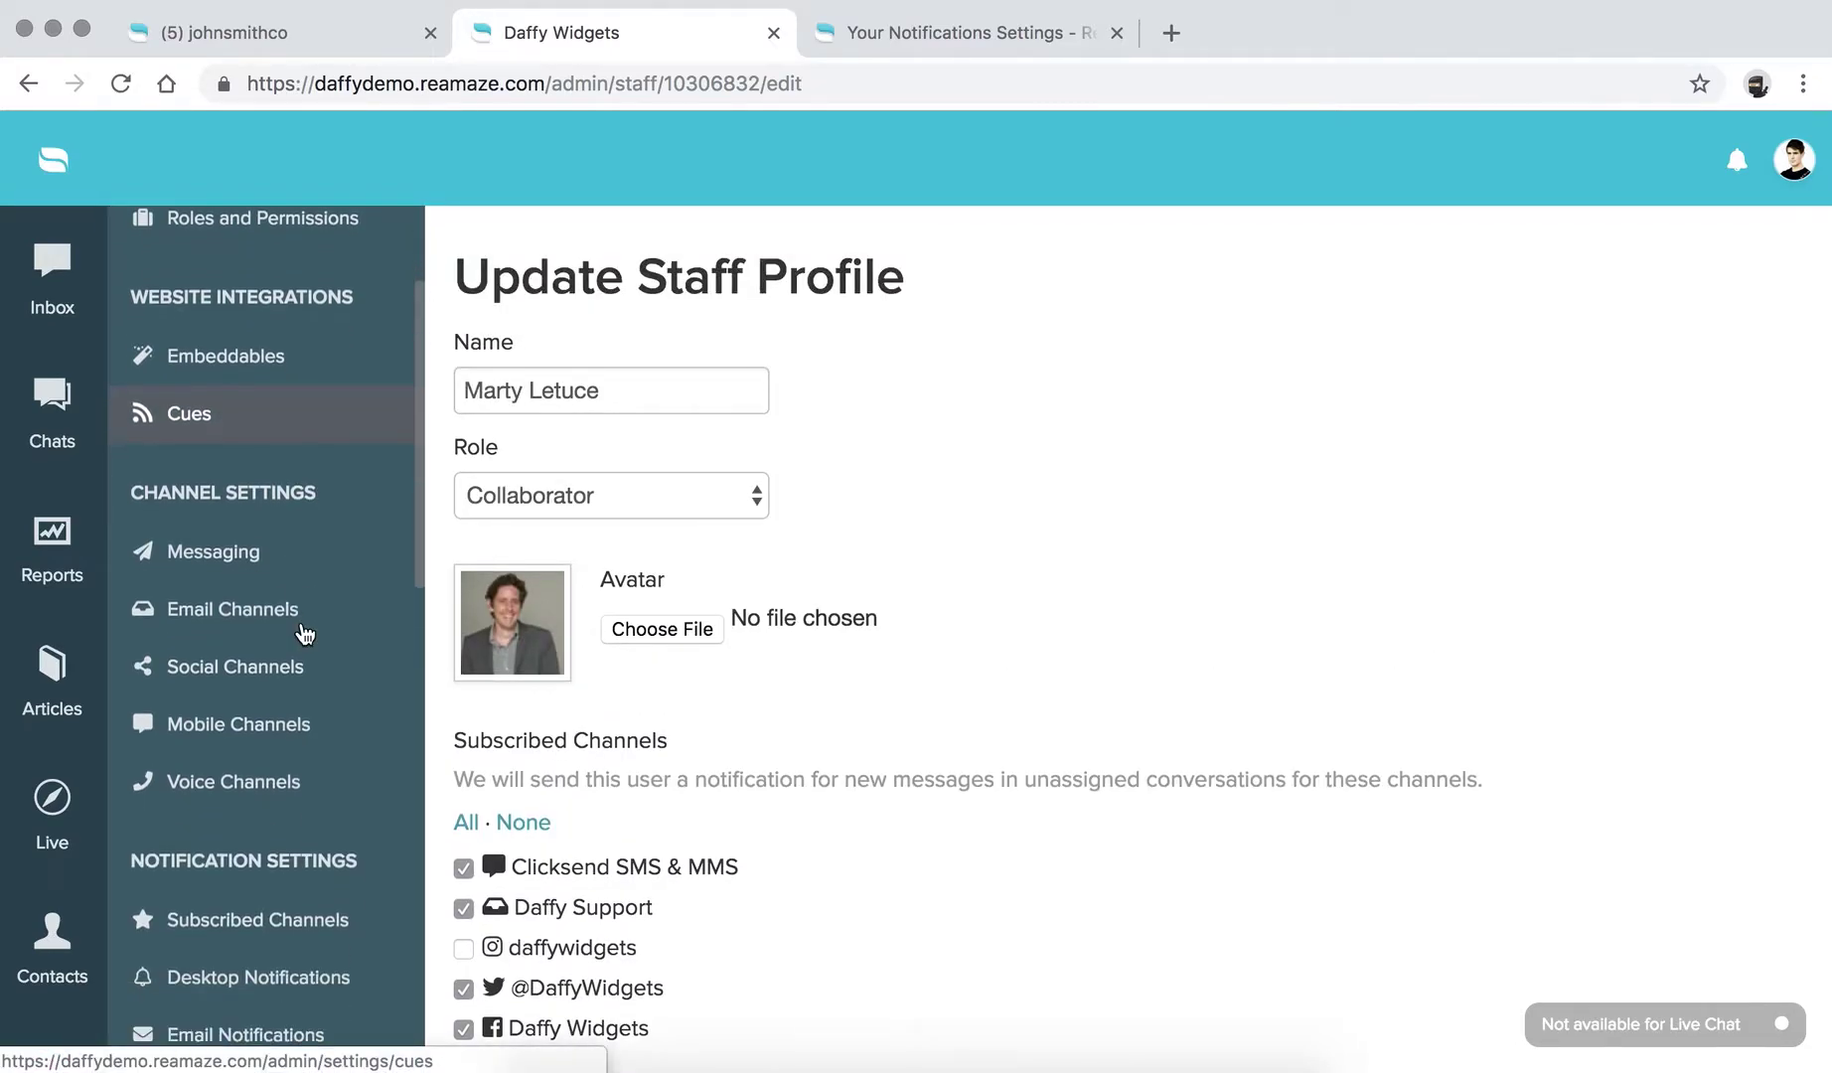
pyautogui.scroll(-2, 303, 630)
pyautogui.moveTo(131, 519); pyautogui.dragTo(368, 532)
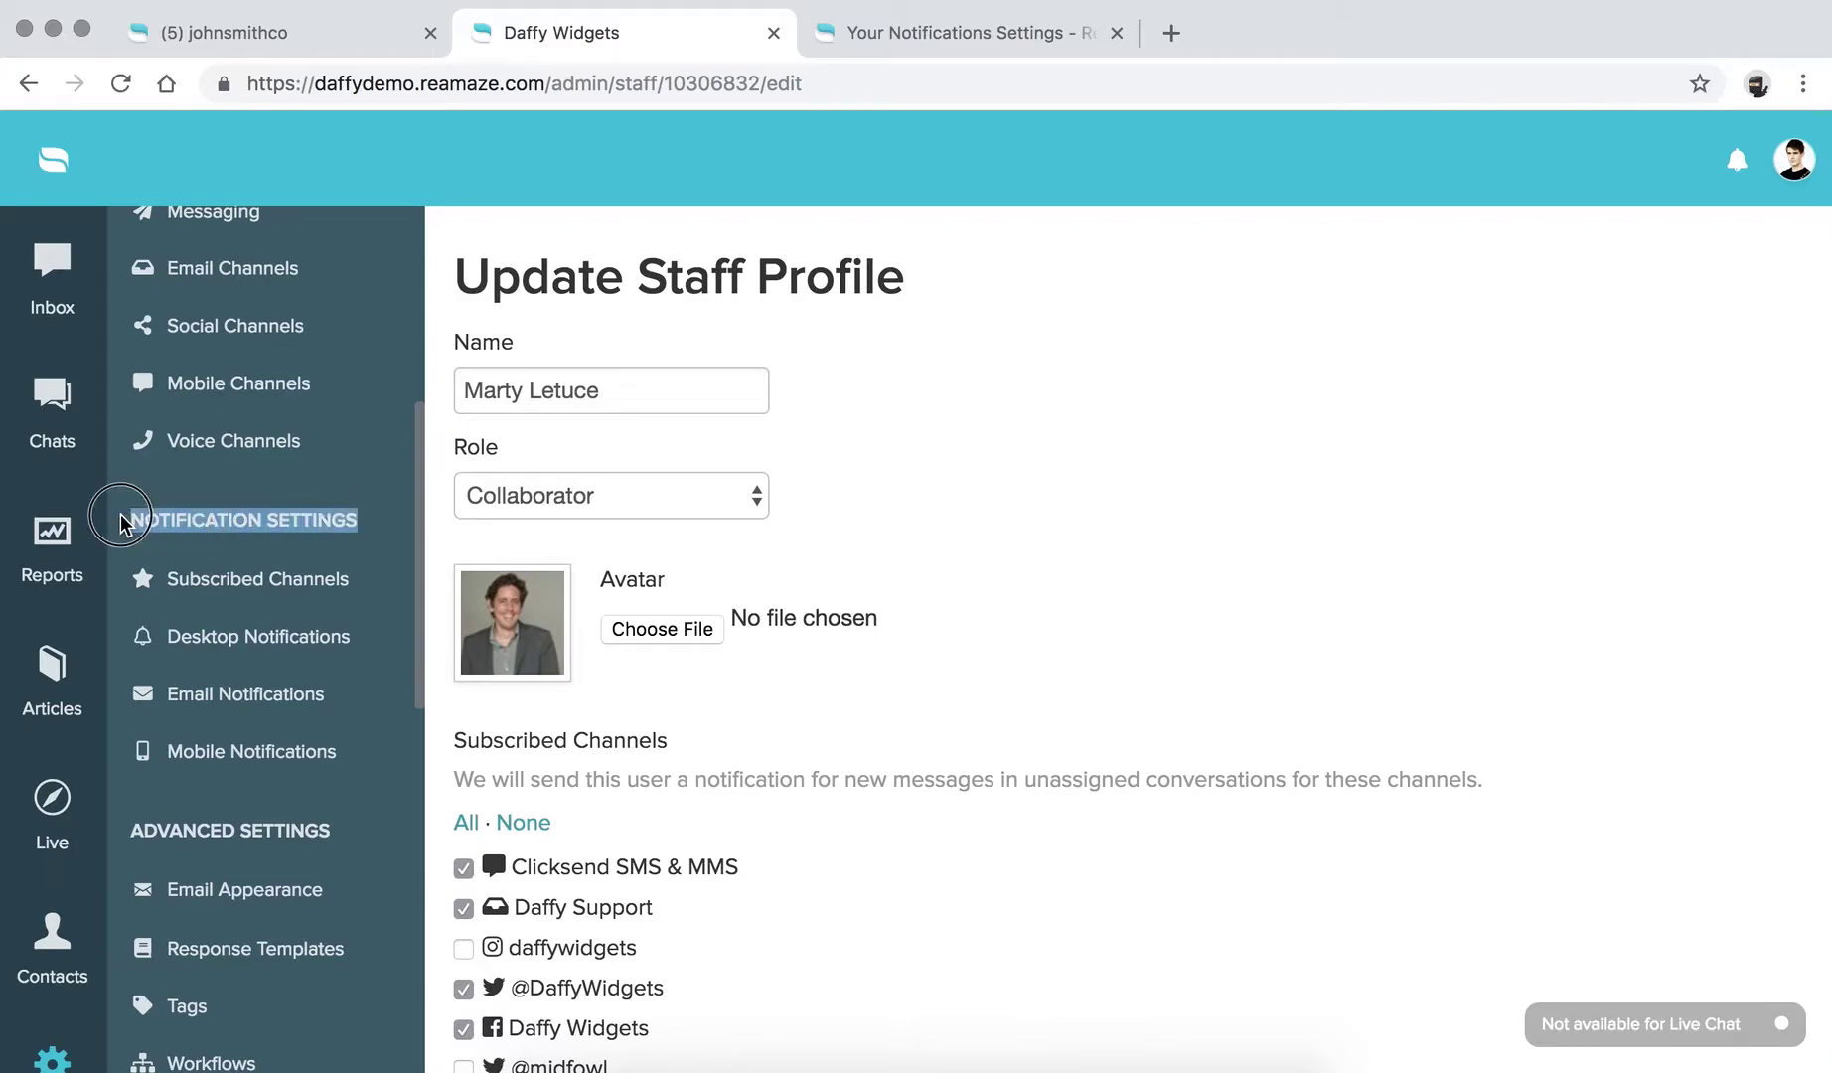
pyautogui.click(161, 533)
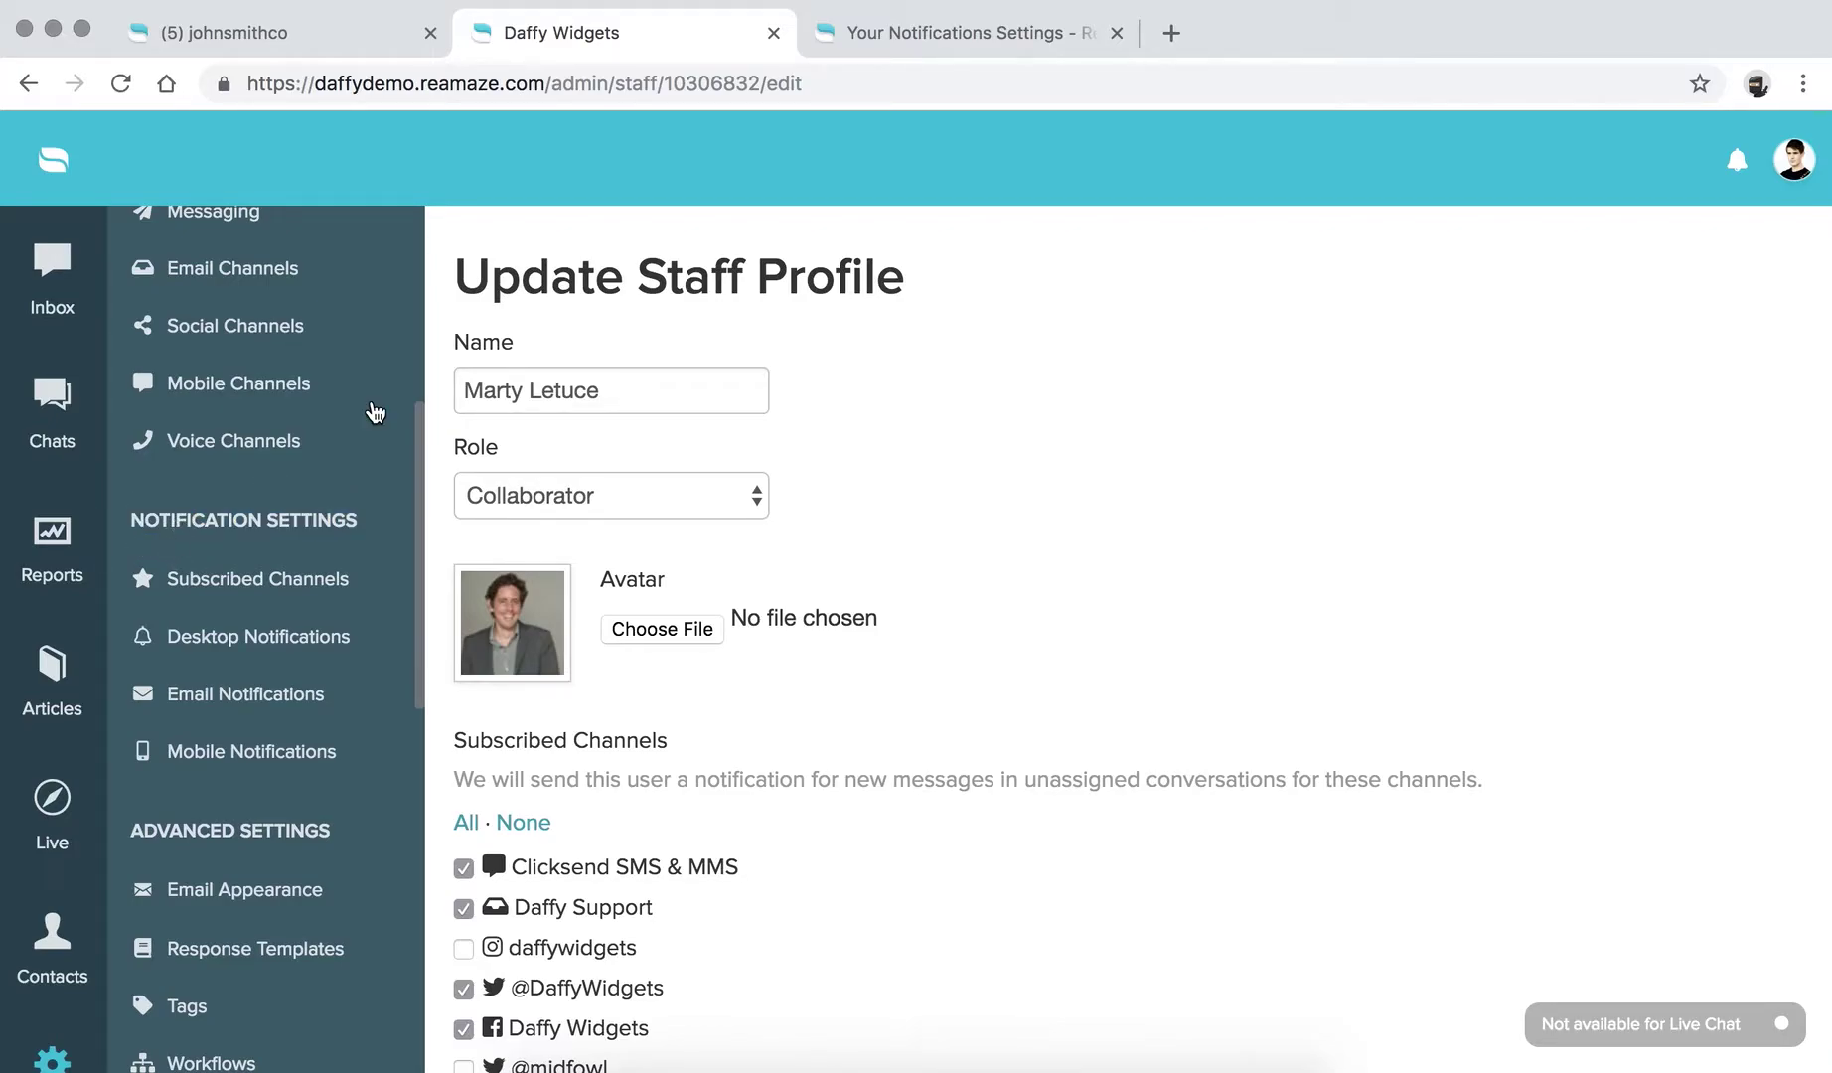
# Step: Search the Re:amaze support site's FAQ for "notifications", look through the results, and return to the notifications article
pyautogui.click(908, 46)
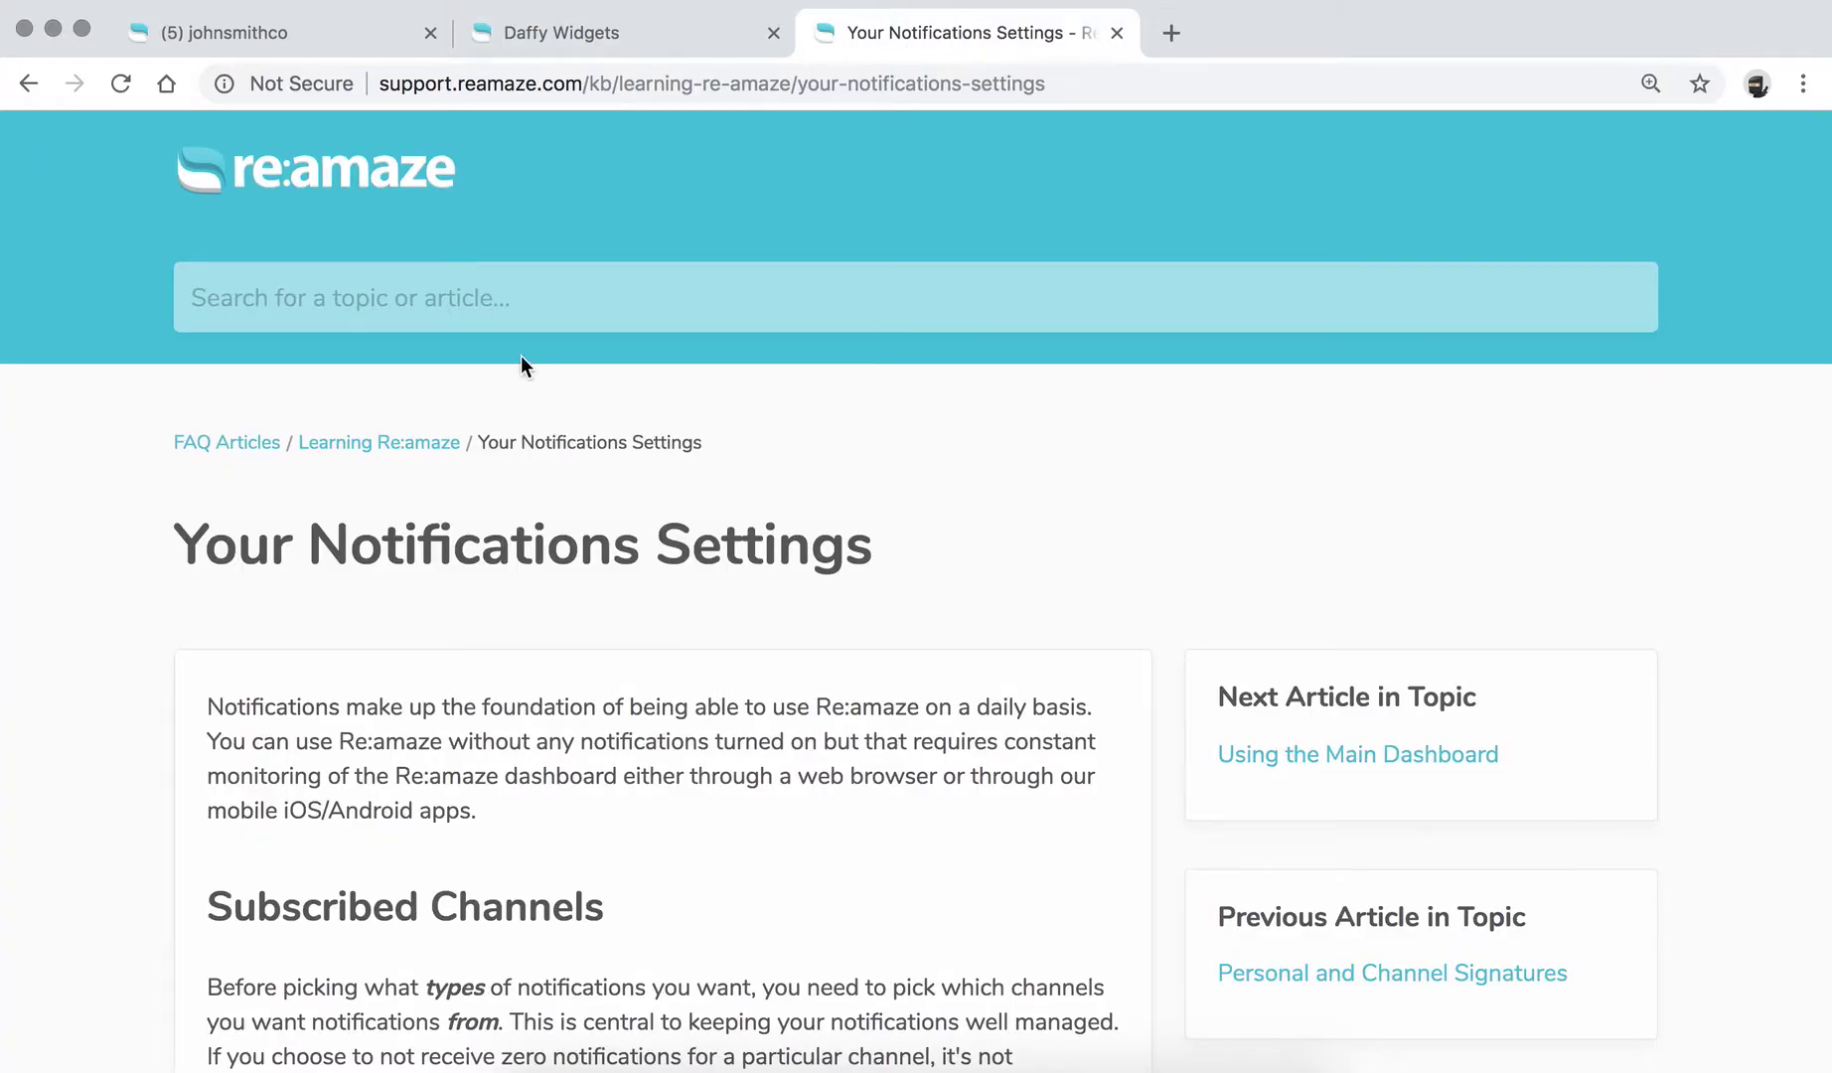
pyautogui.click(216, 444)
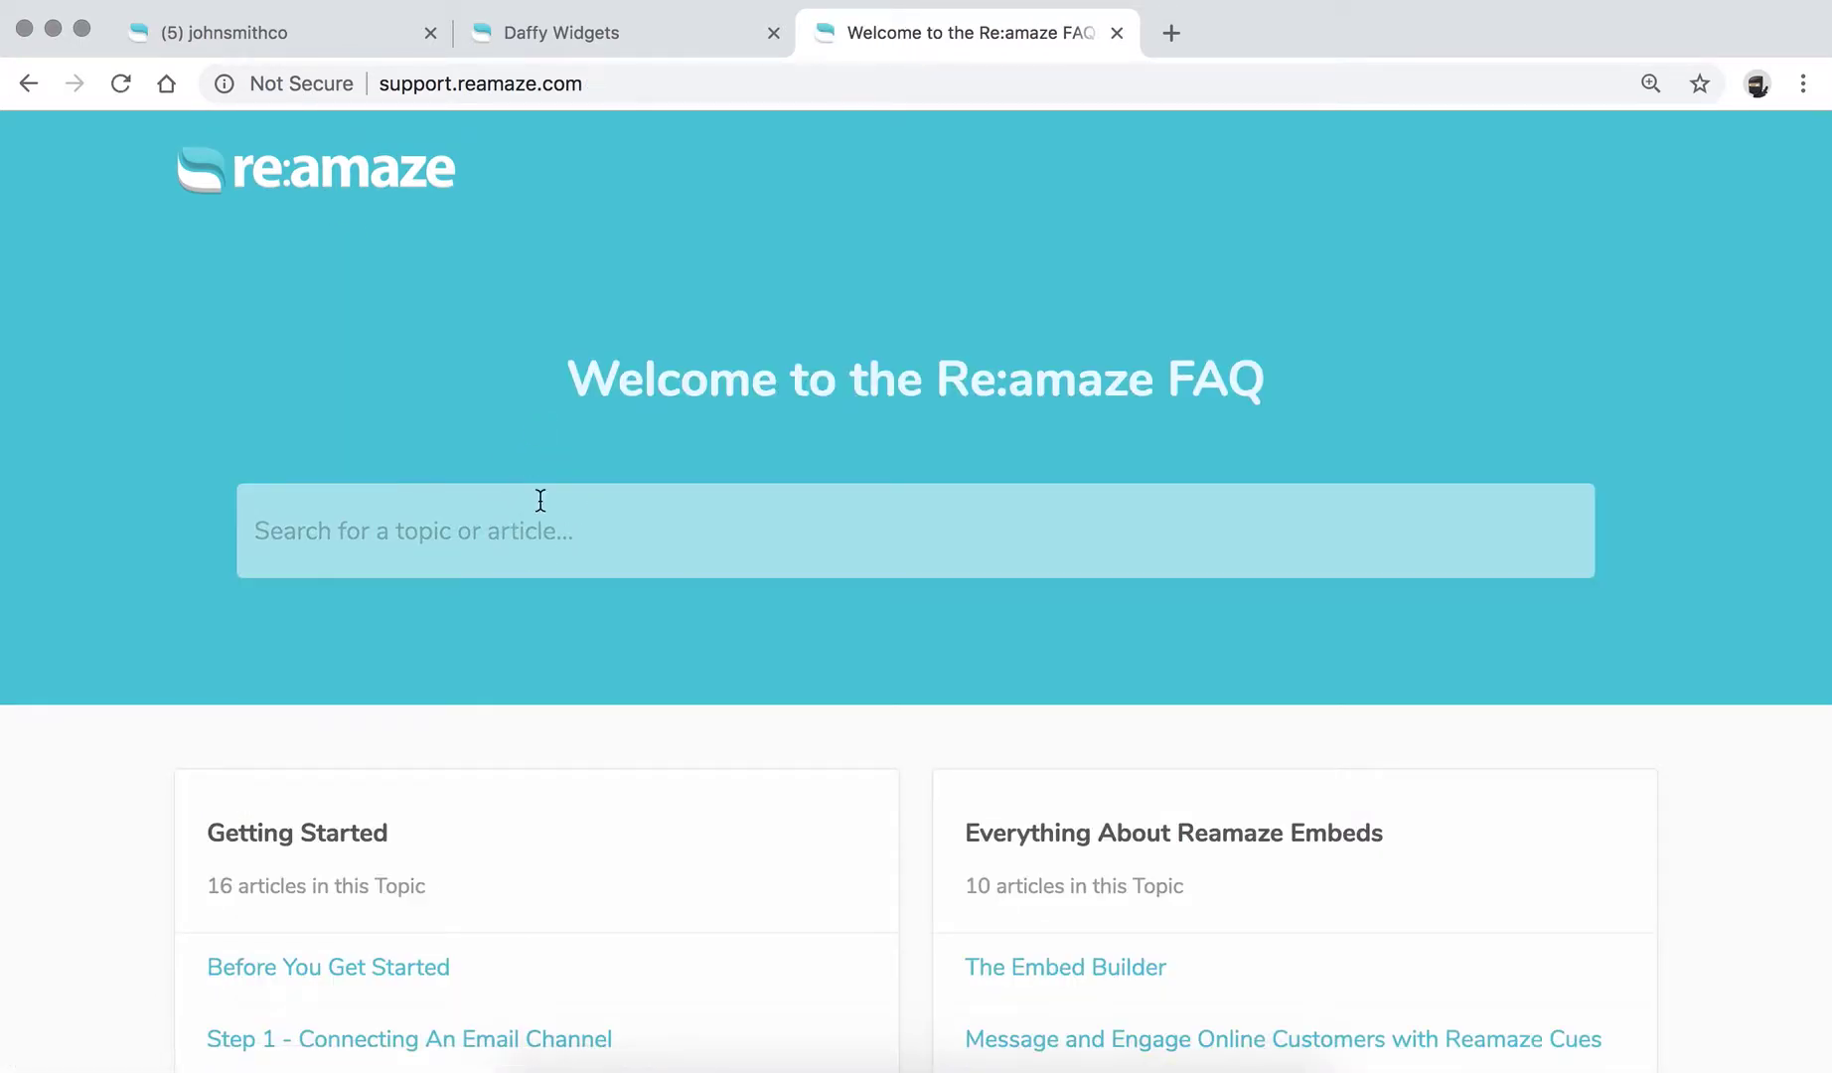
pyautogui.click(491, 540)
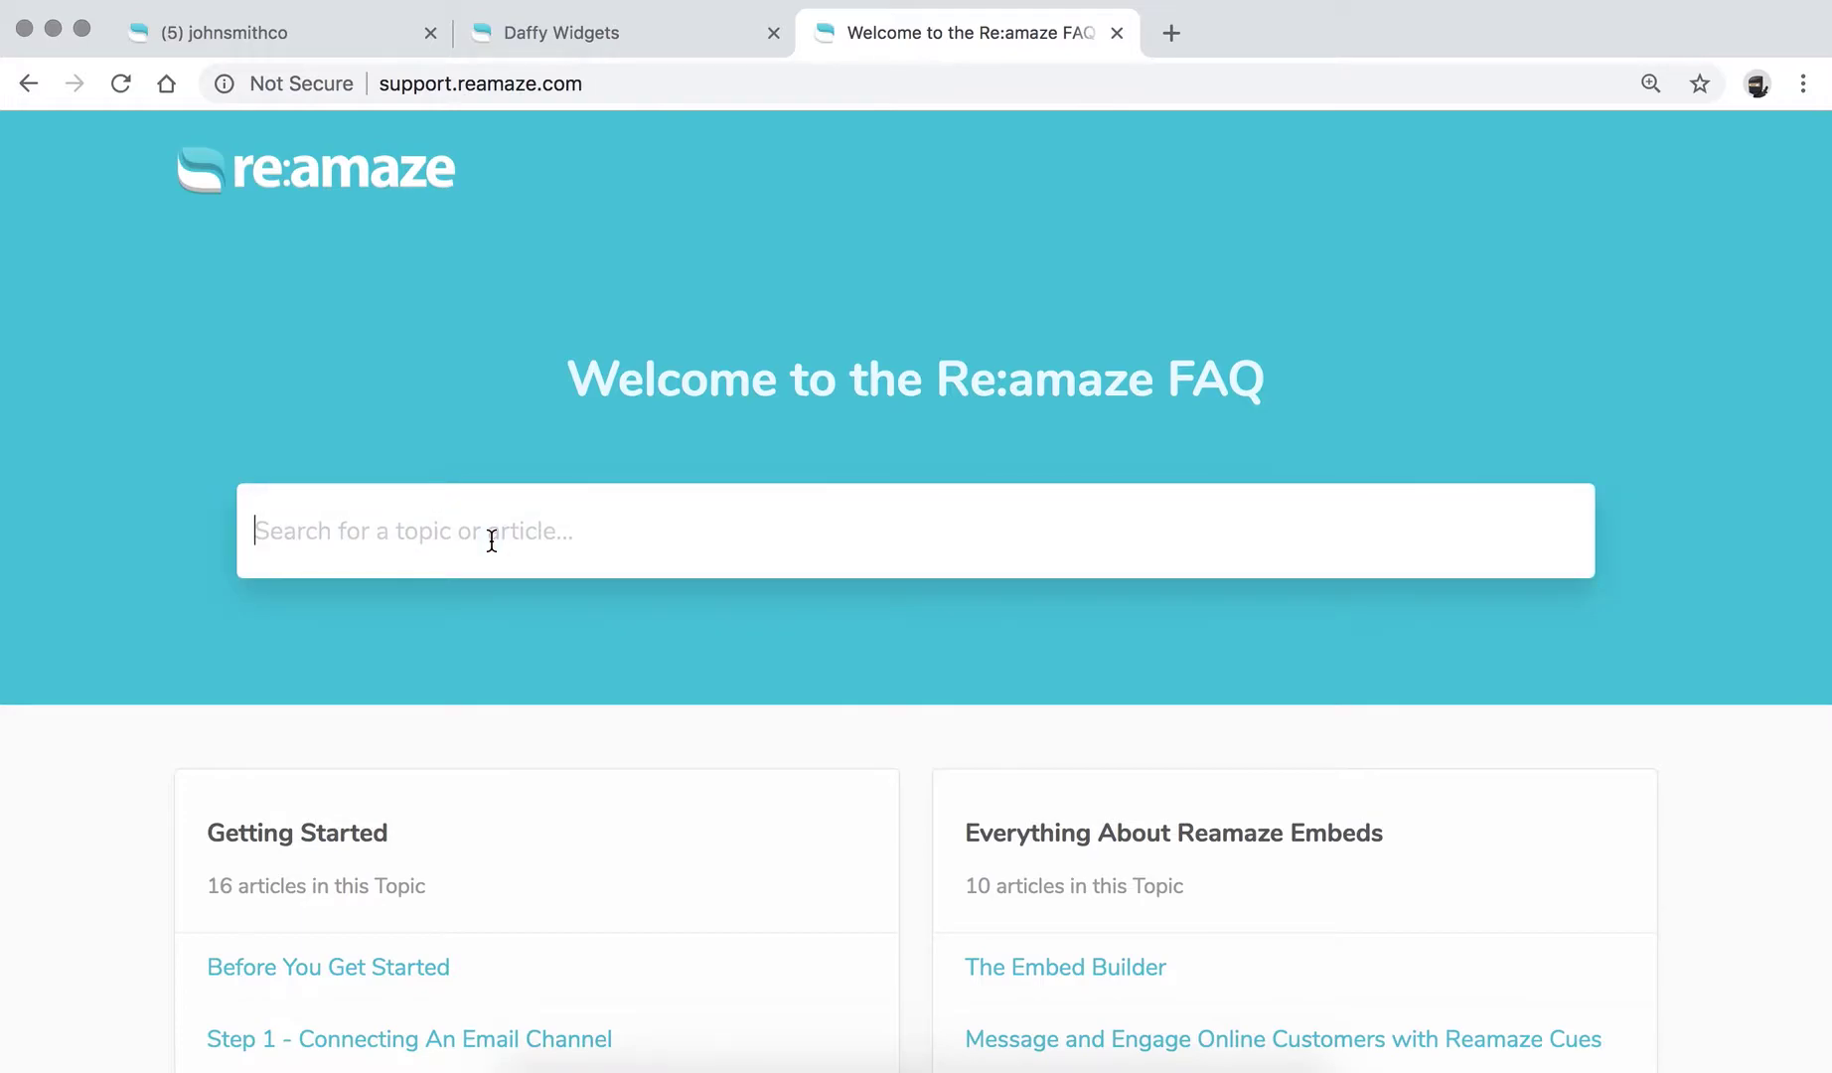
pyautogui.write('notifications')
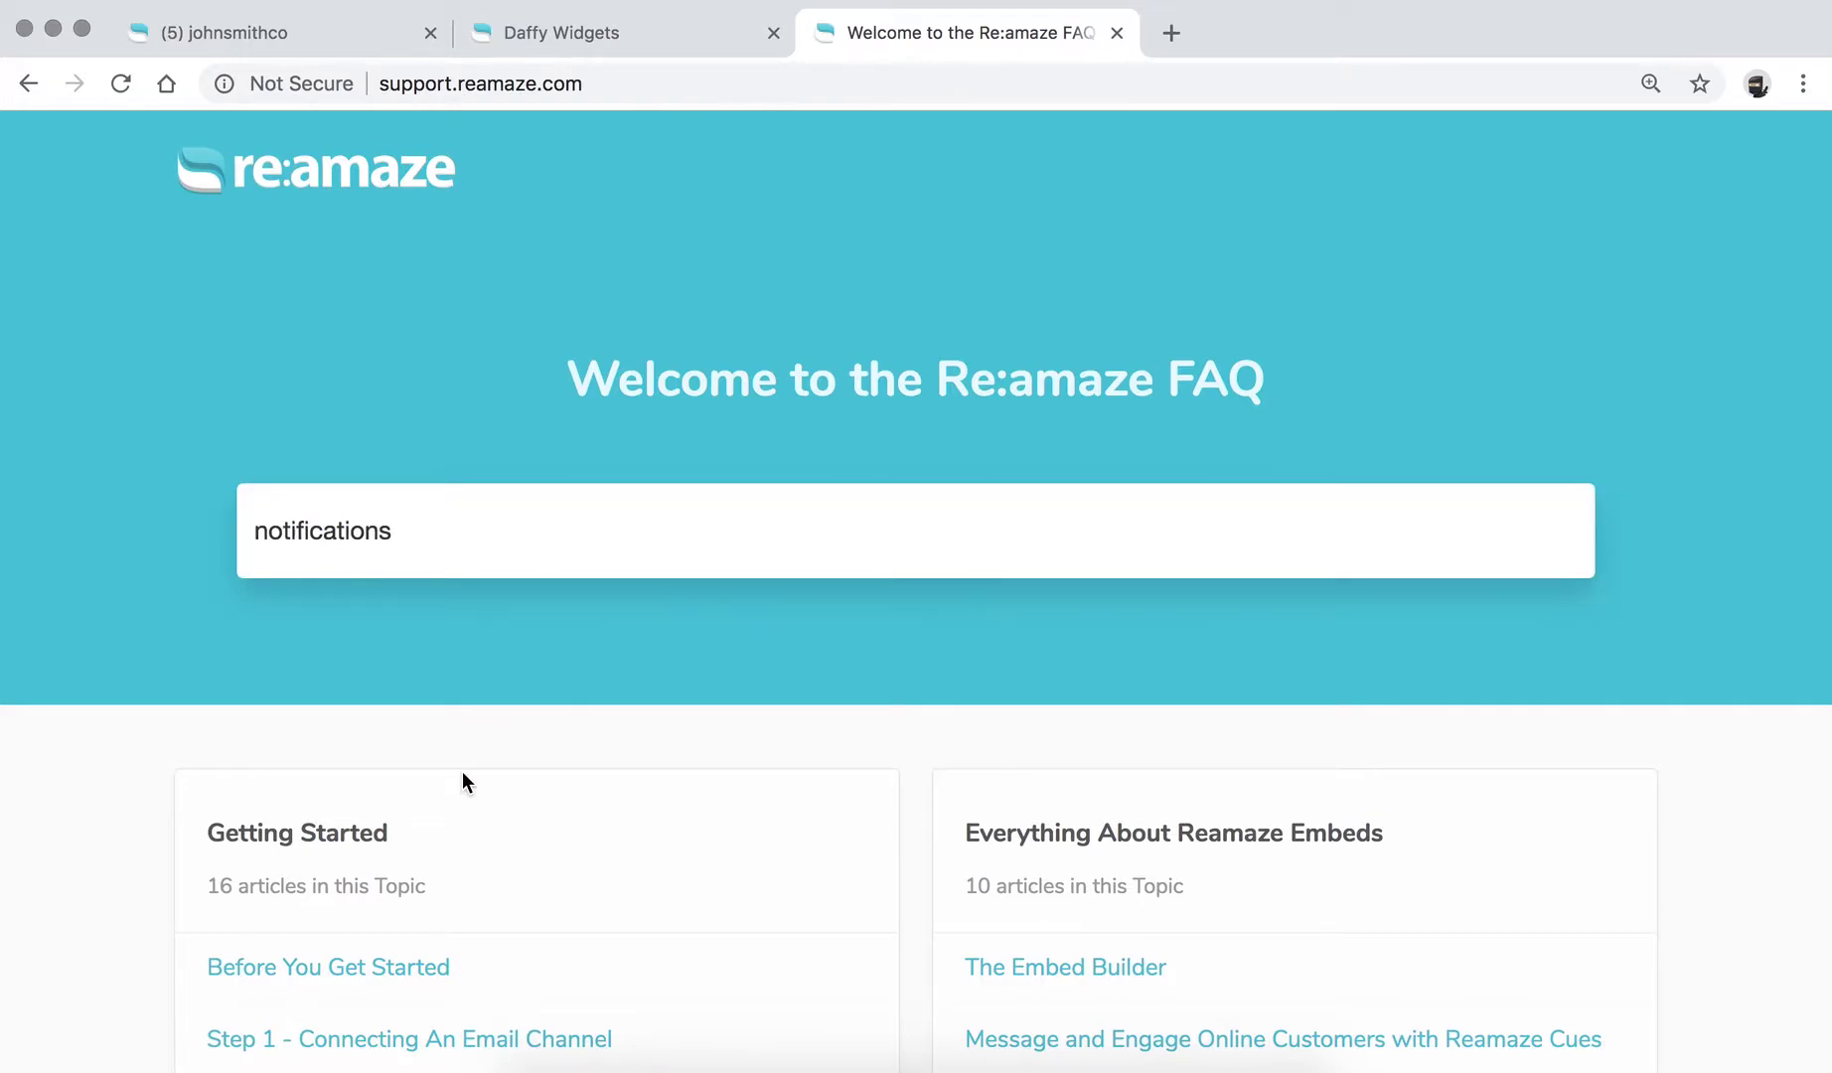
pyautogui.press('Return')
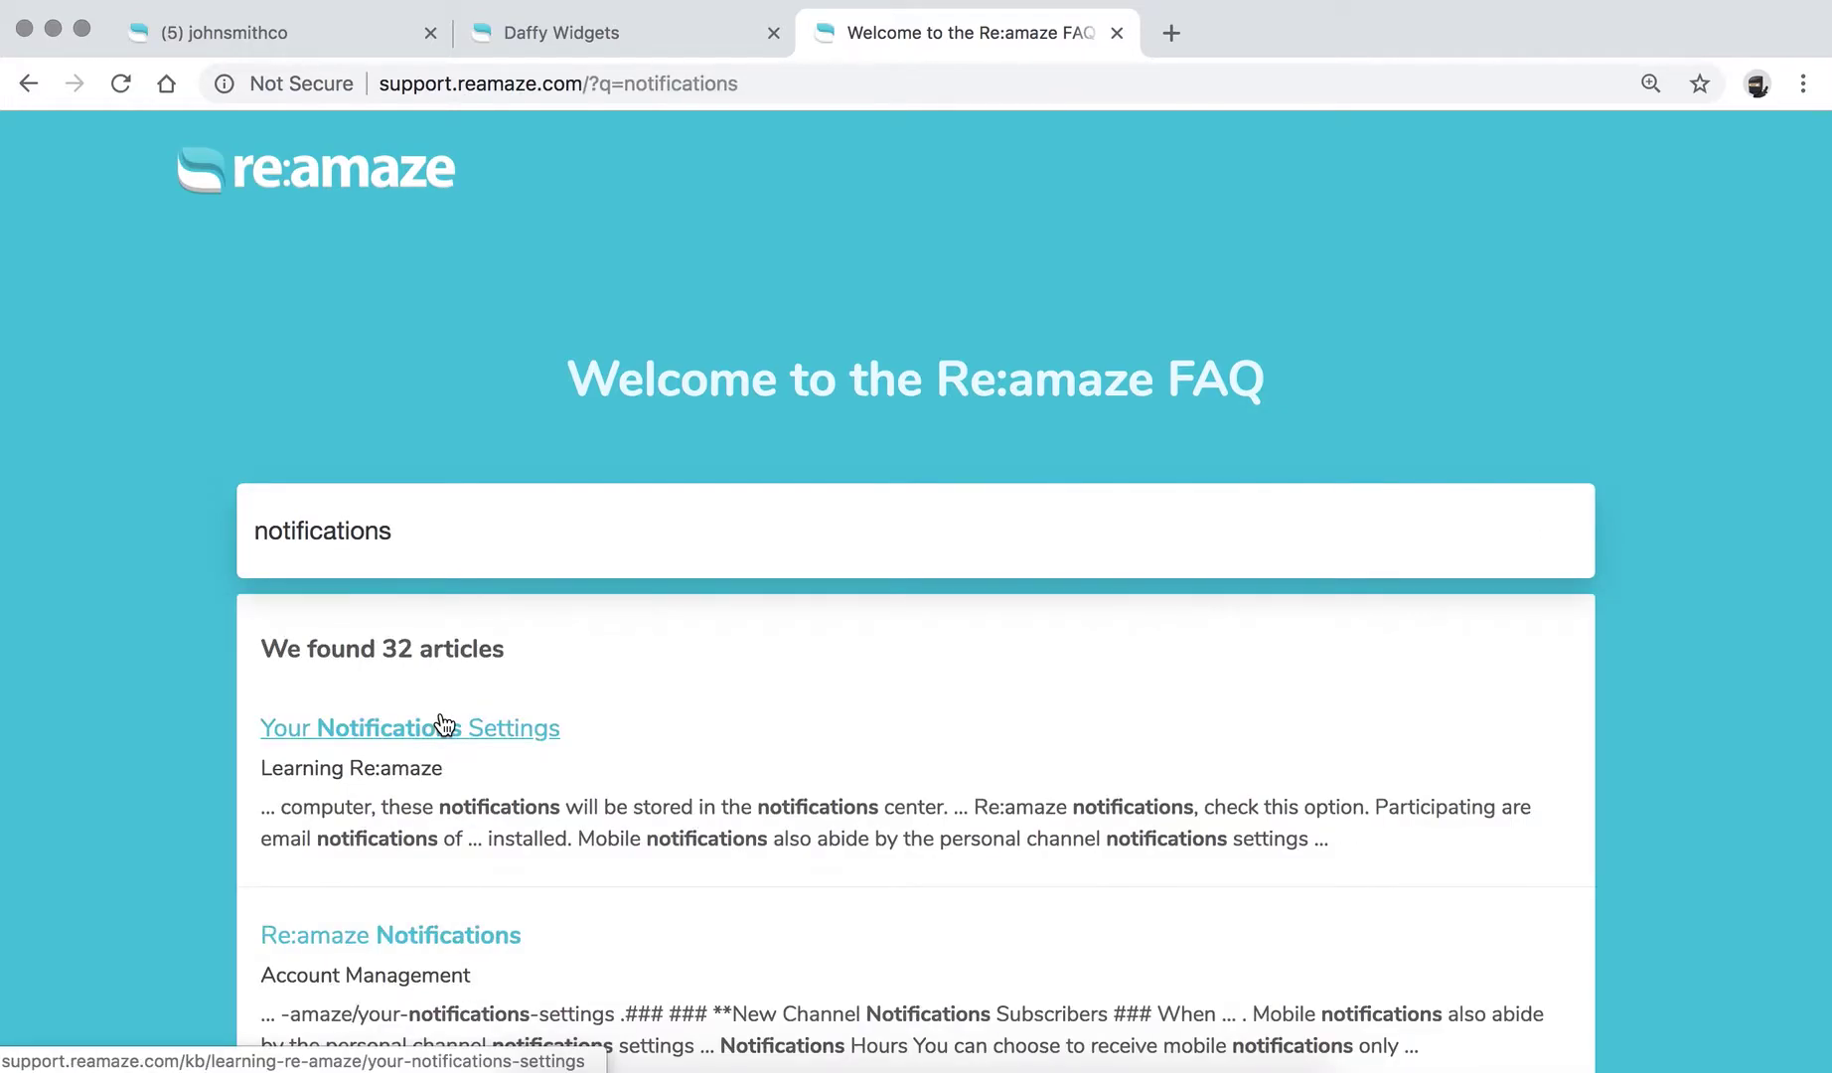
pyautogui.scroll(-1, 147, 756)
pyautogui.scroll(-20, 147, 756)
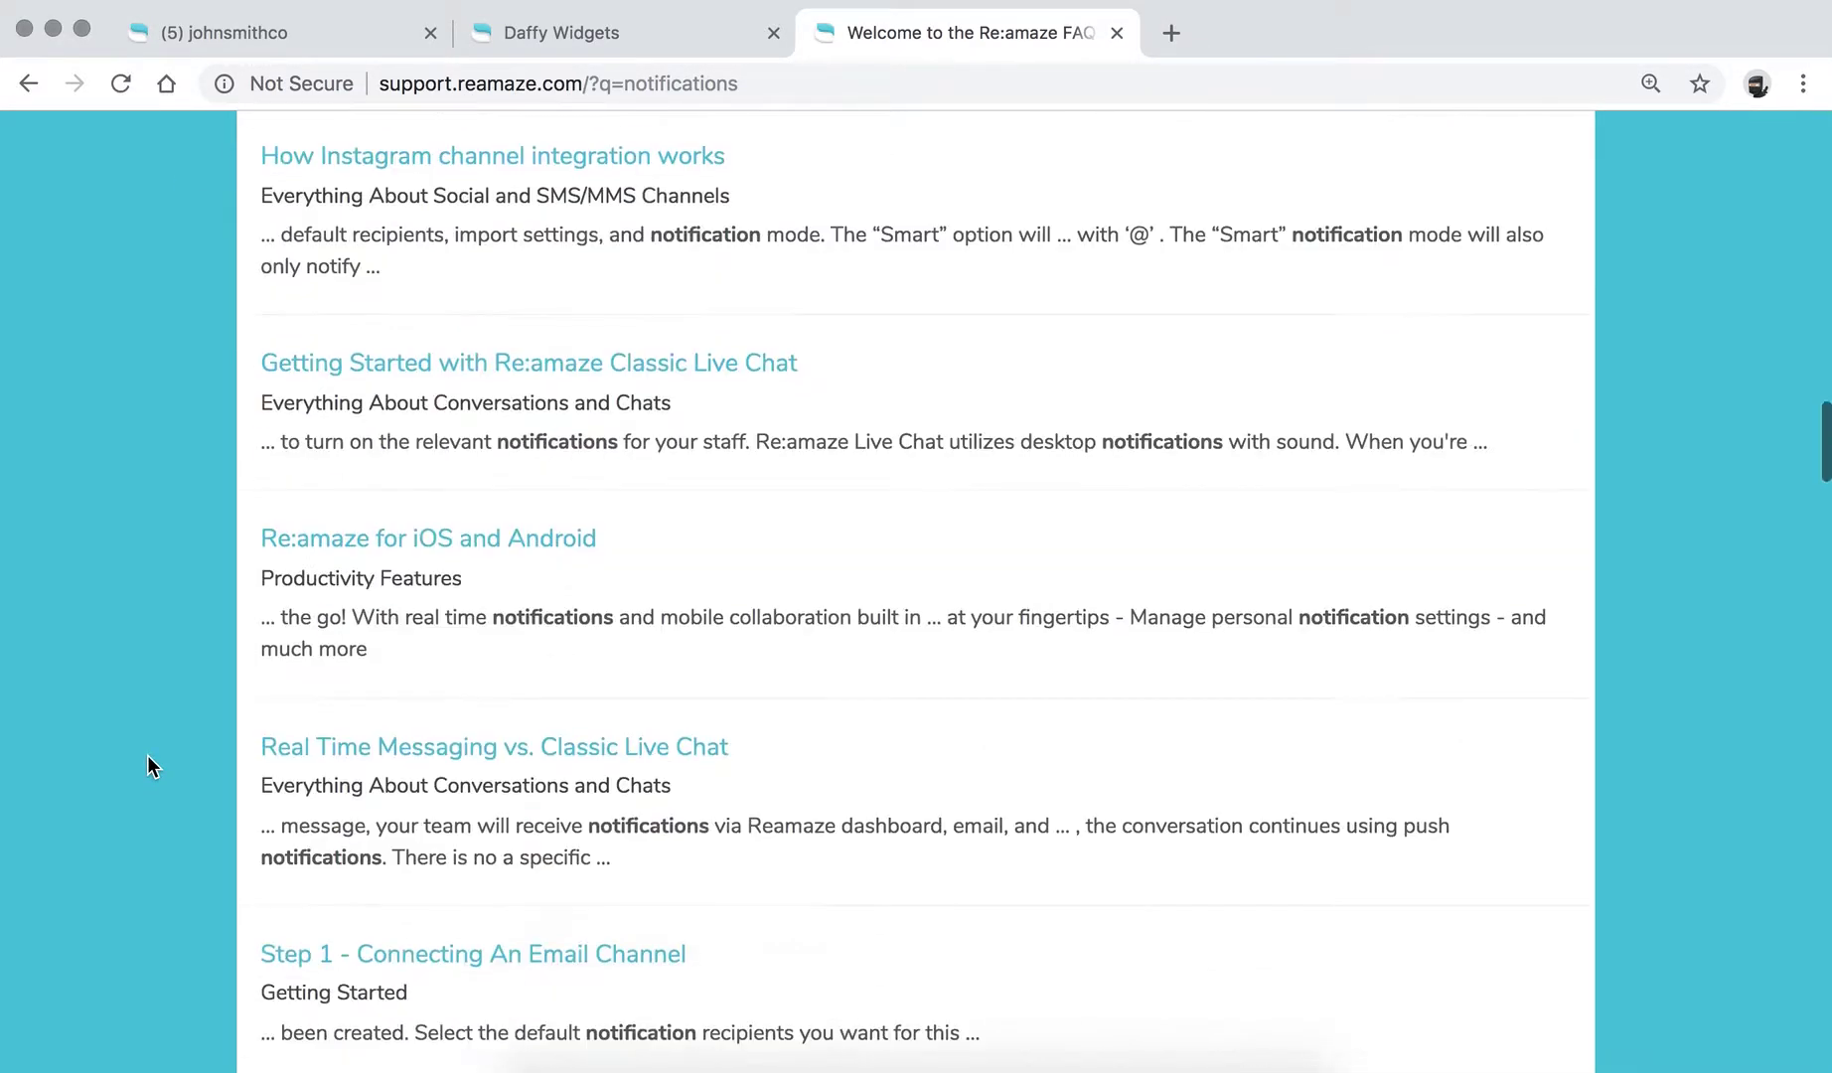
pyautogui.hscroll(-5, 147, 756)
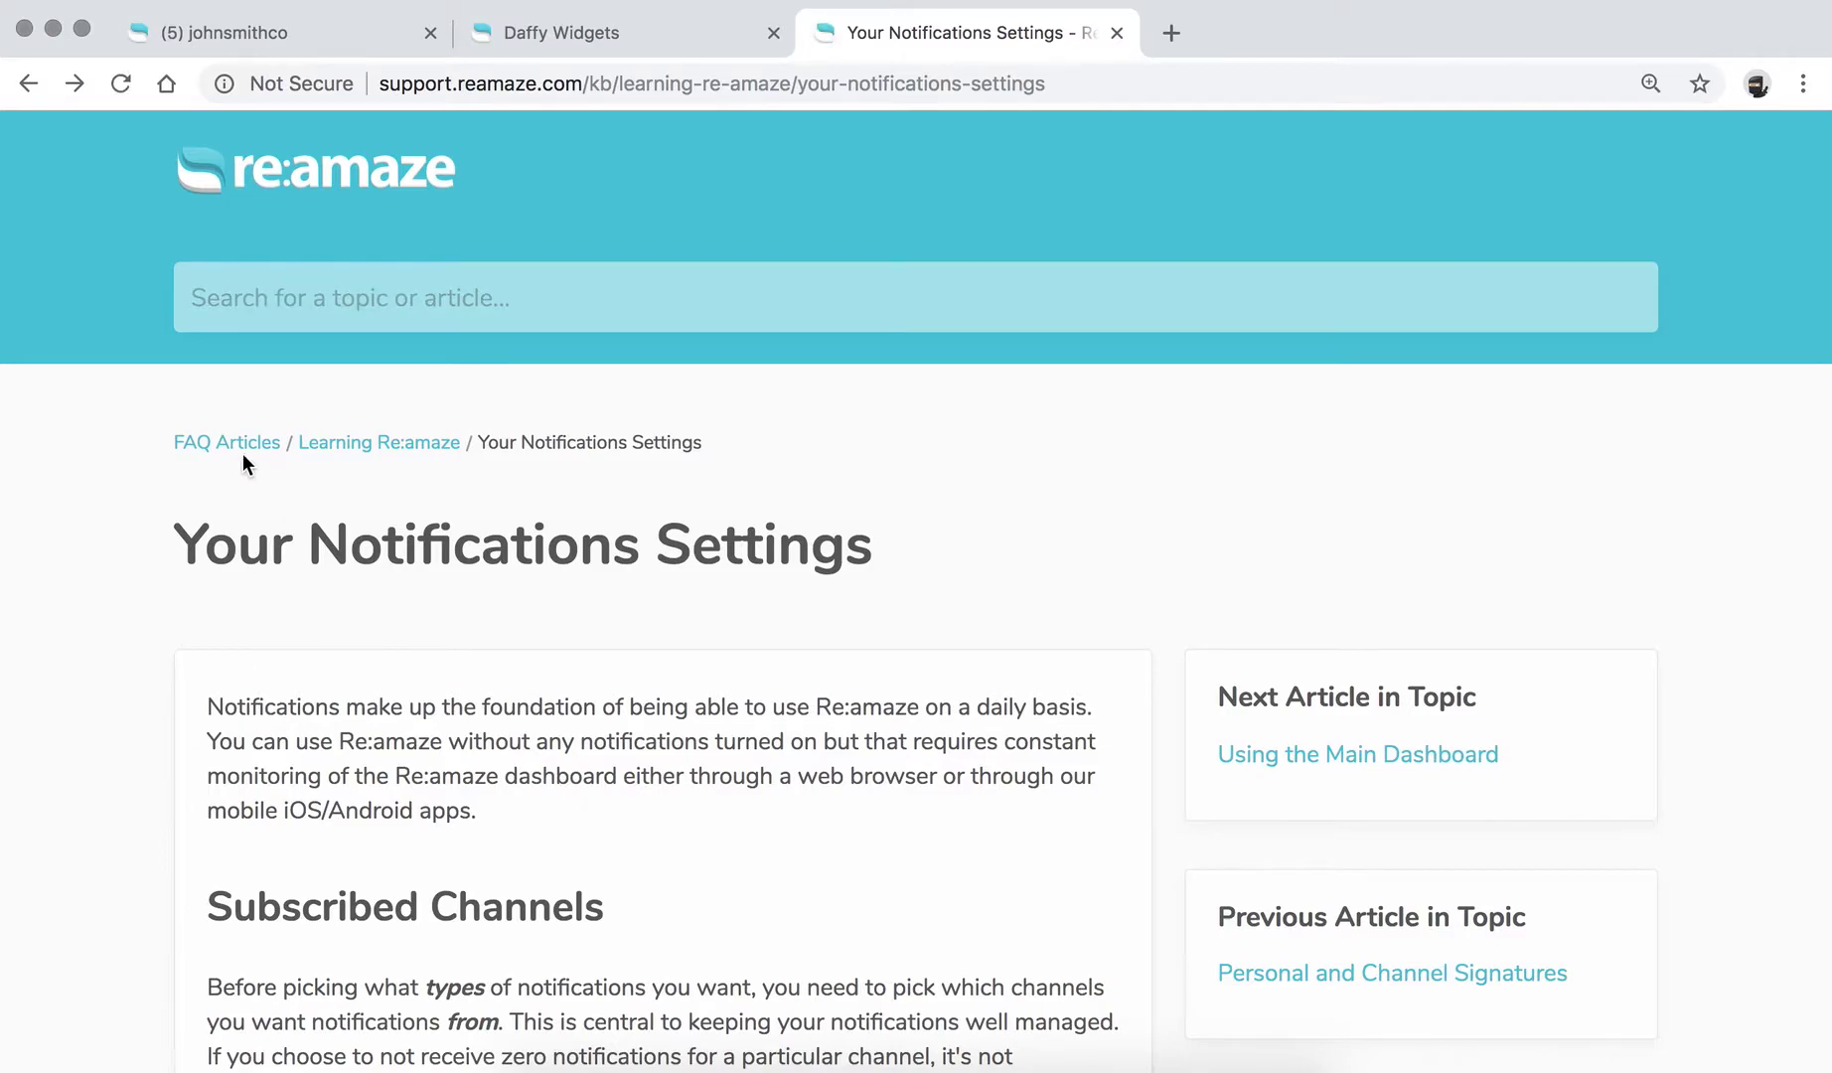
# Step: Open the "Your Notifications Settings" article from the Learning Re:amaze topic on the FAQ home page
pyautogui.click(242, 447)
pyautogui.scroll(-8, 458, 578)
pyautogui.scroll(3, 457, 578)
pyautogui.scroll(-9, 457, 578)
pyautogui.scroll(2, 355, 434)
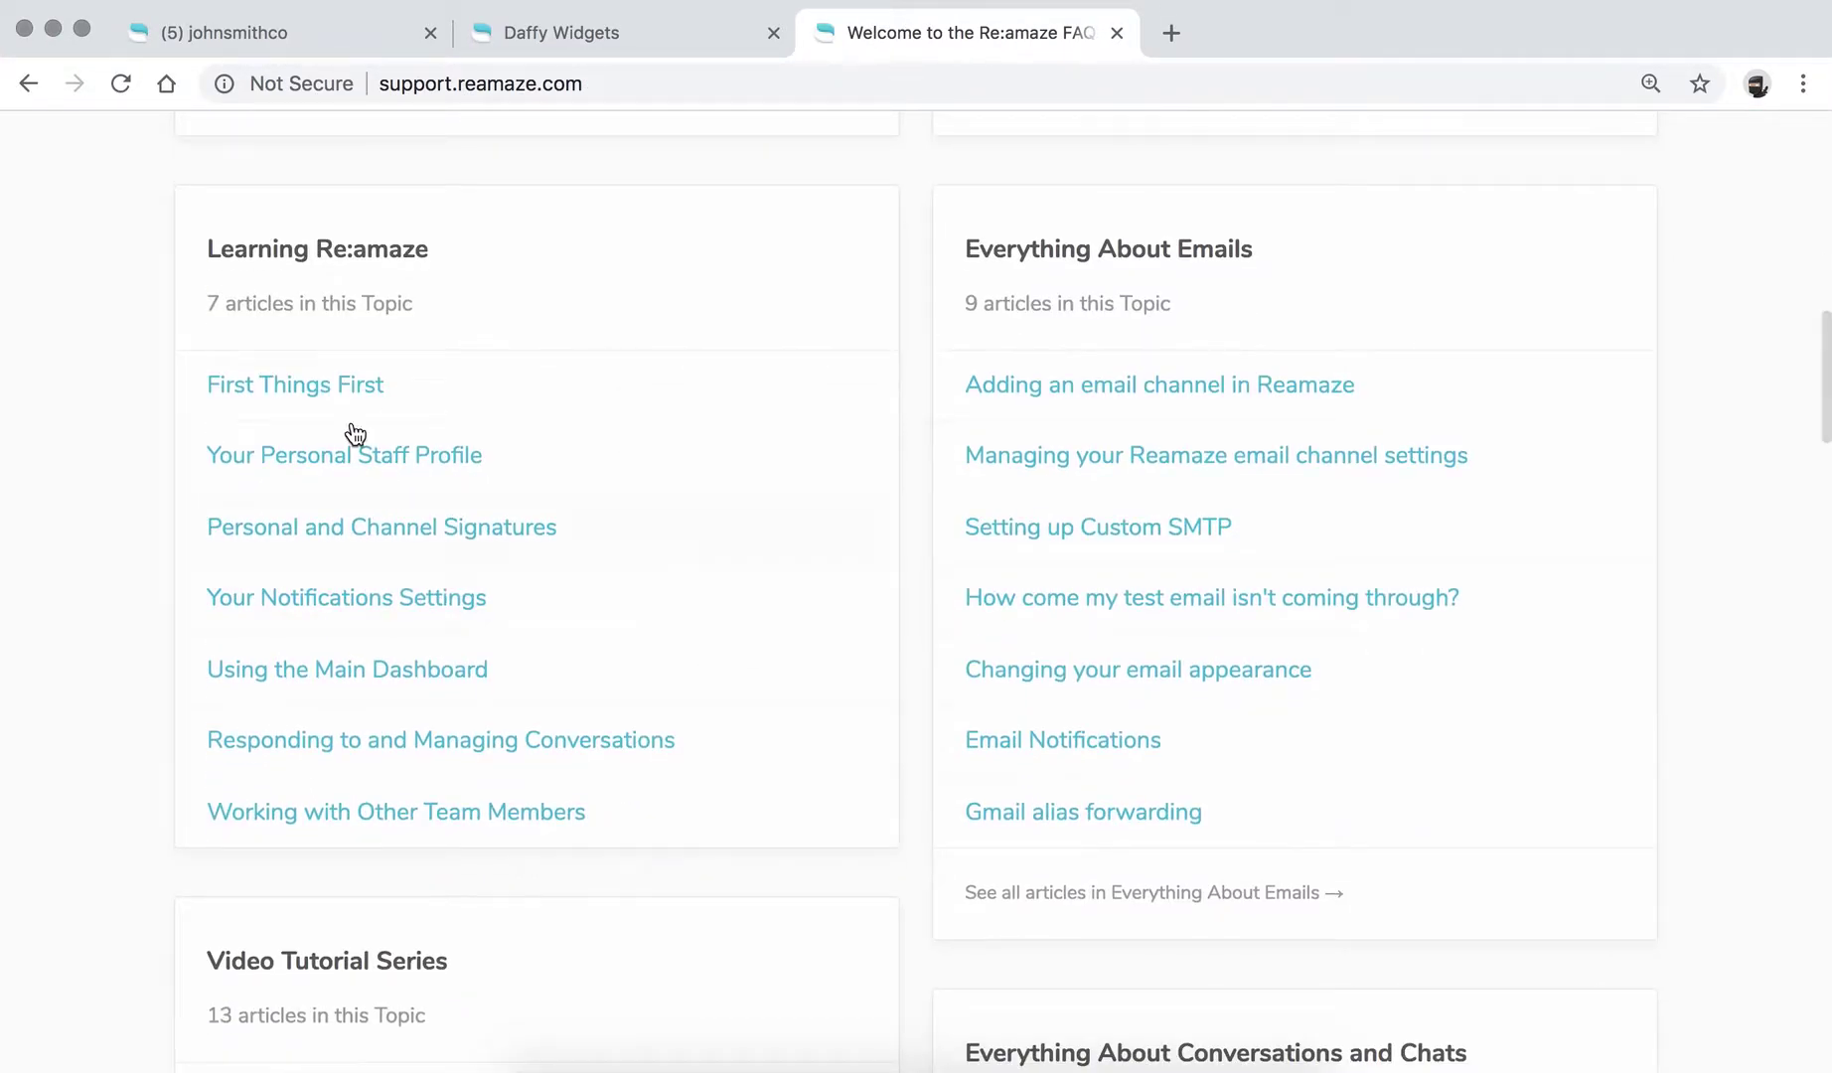
pyautogui.click(406, 599)
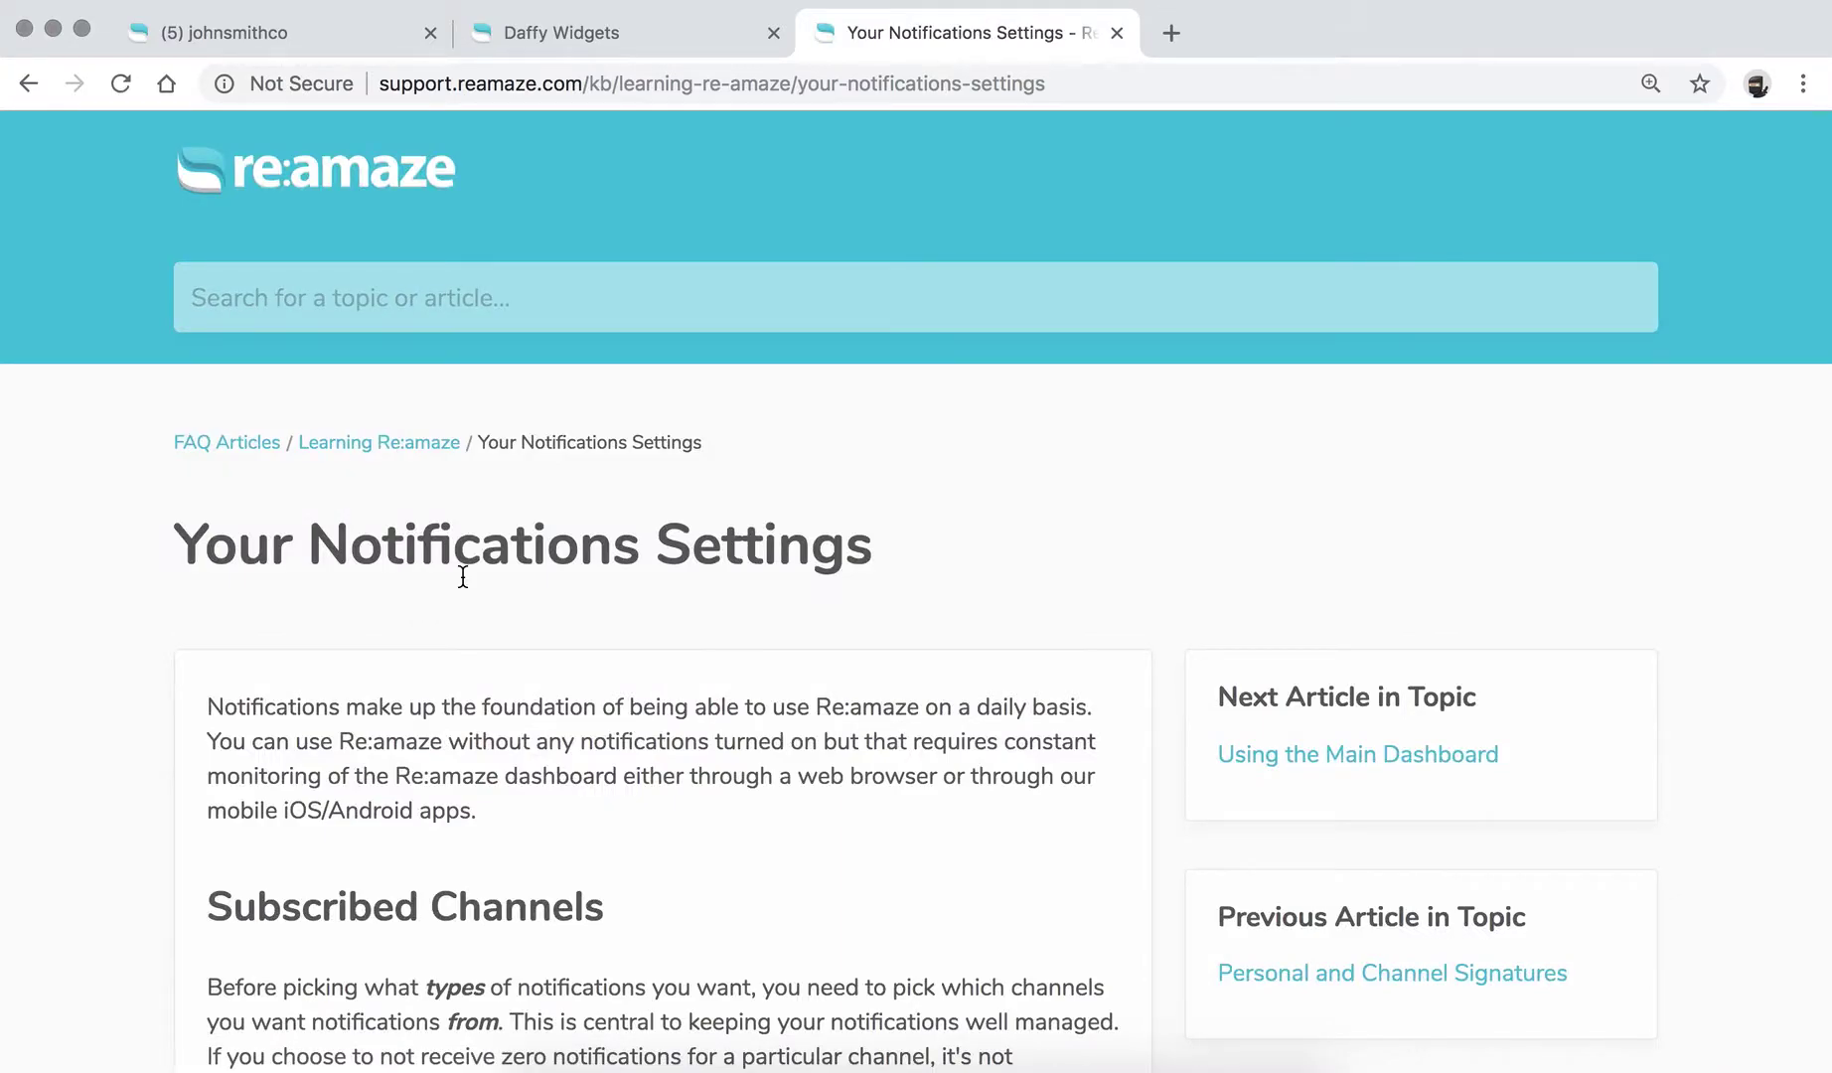
# Step: Skim the "Your Notifications Settings" article through its Subscribed Channels and Desktop Notifications sections
pyautogui.moveTo(179, 540); pyautogui.dragTo(777, 531)
pyautogui.click(777, 532)
pyautogui.scroll(-10, 779, 526)
pyautogui.scroll(-15, 779, 526)
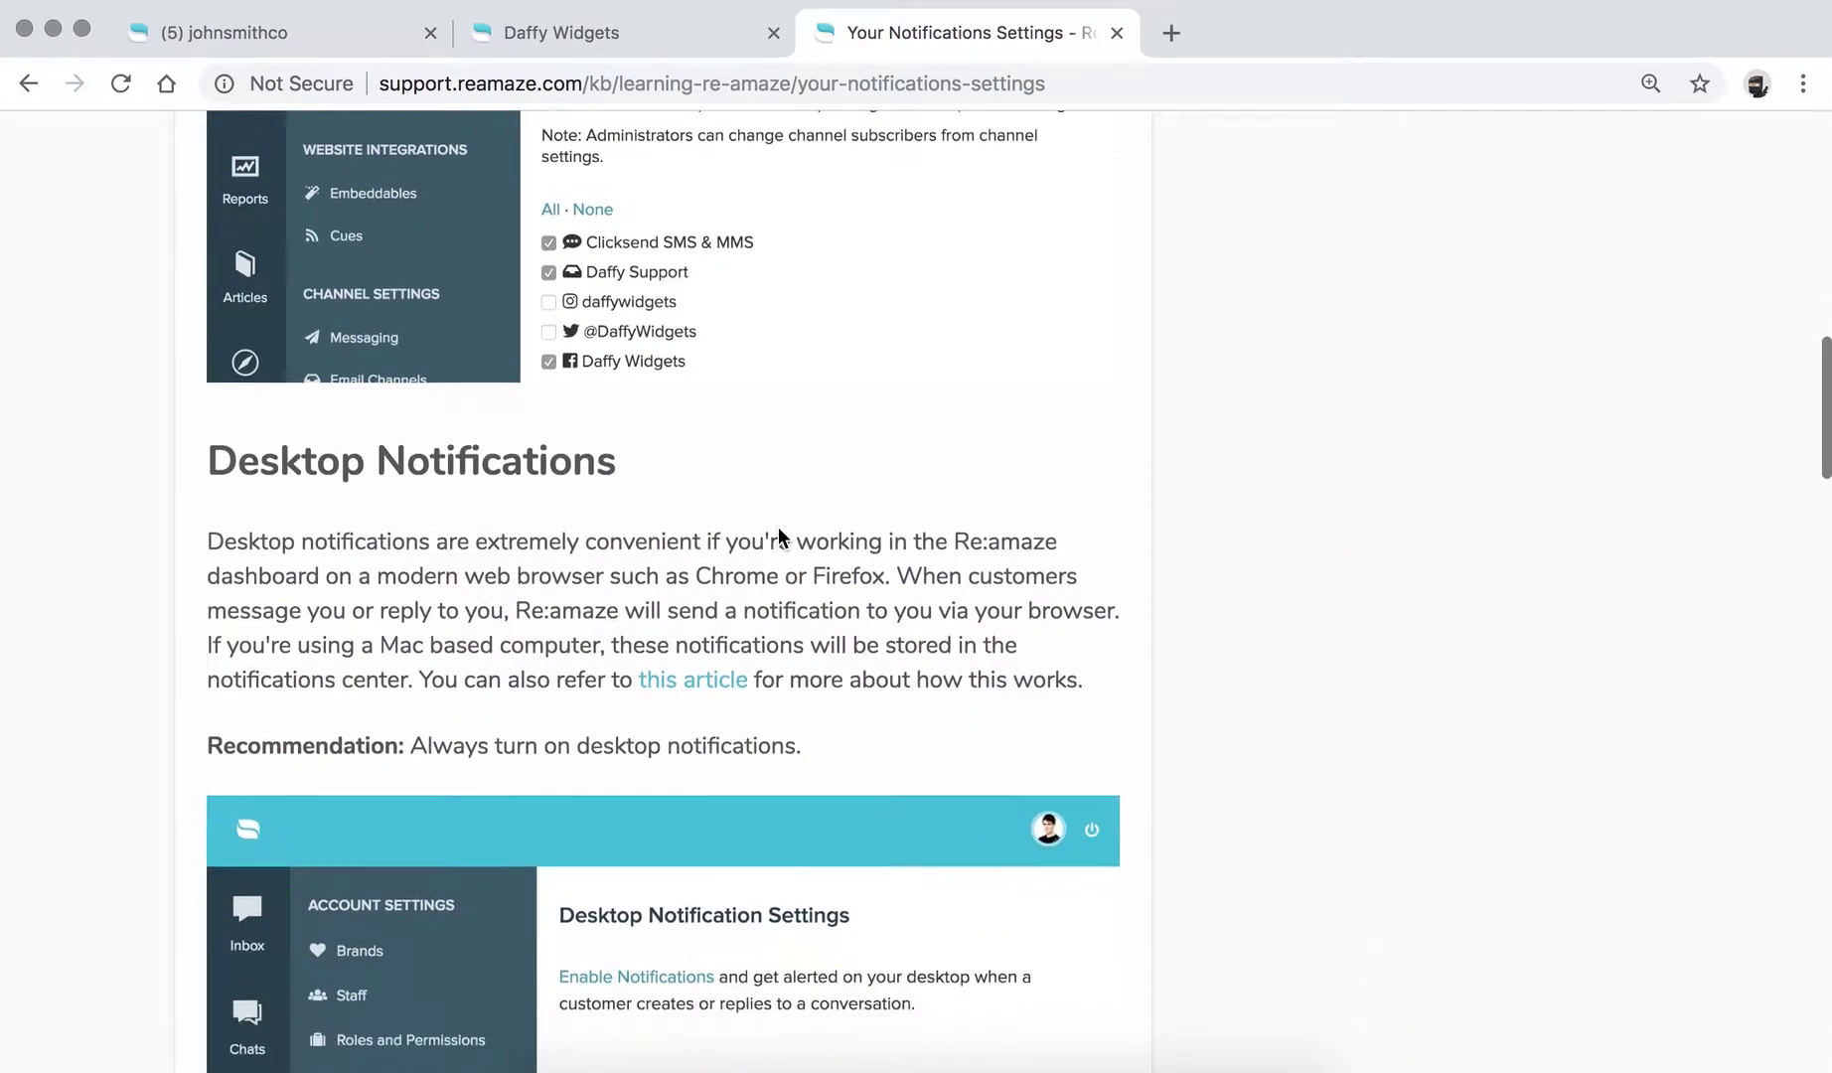
pyautogui.scroll(20, 779, 526)
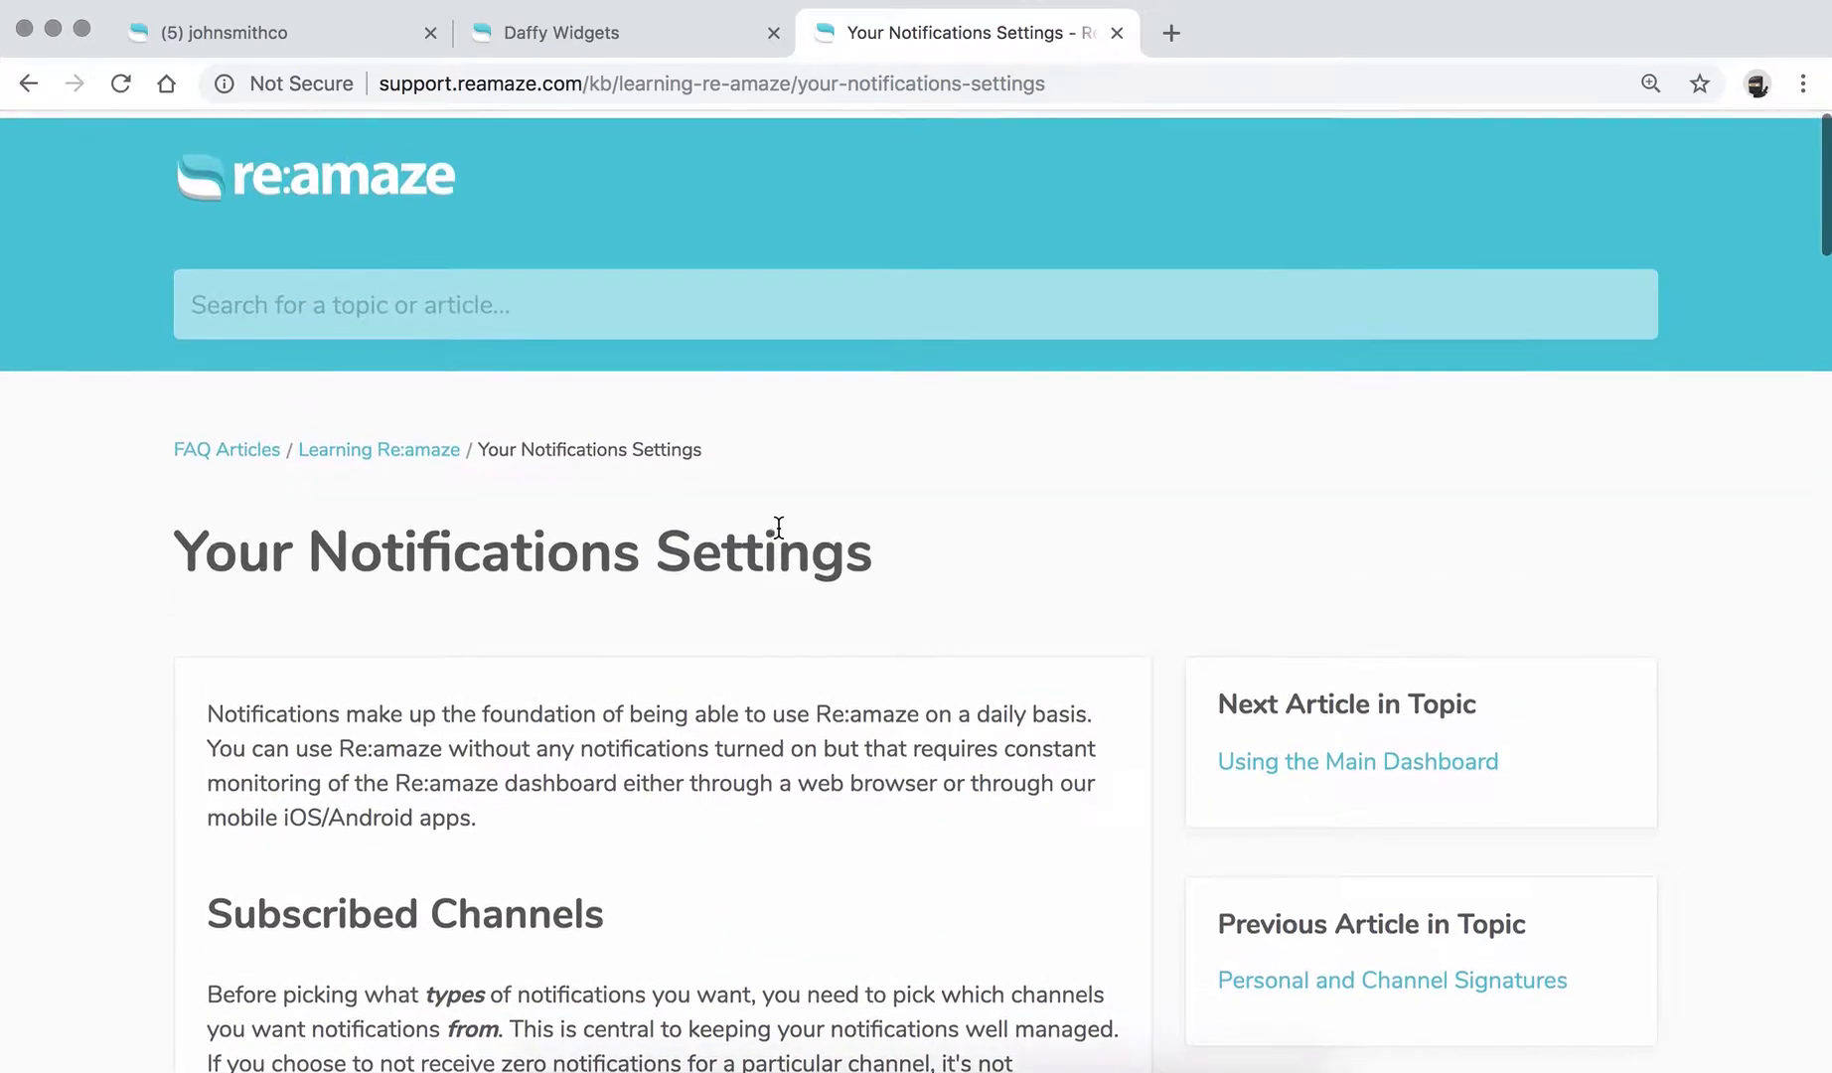
# Step: Return to the Daffy Widgets dashboard and open Subscribed Channels under Notification Settings
pyautogui.click(604, 36)
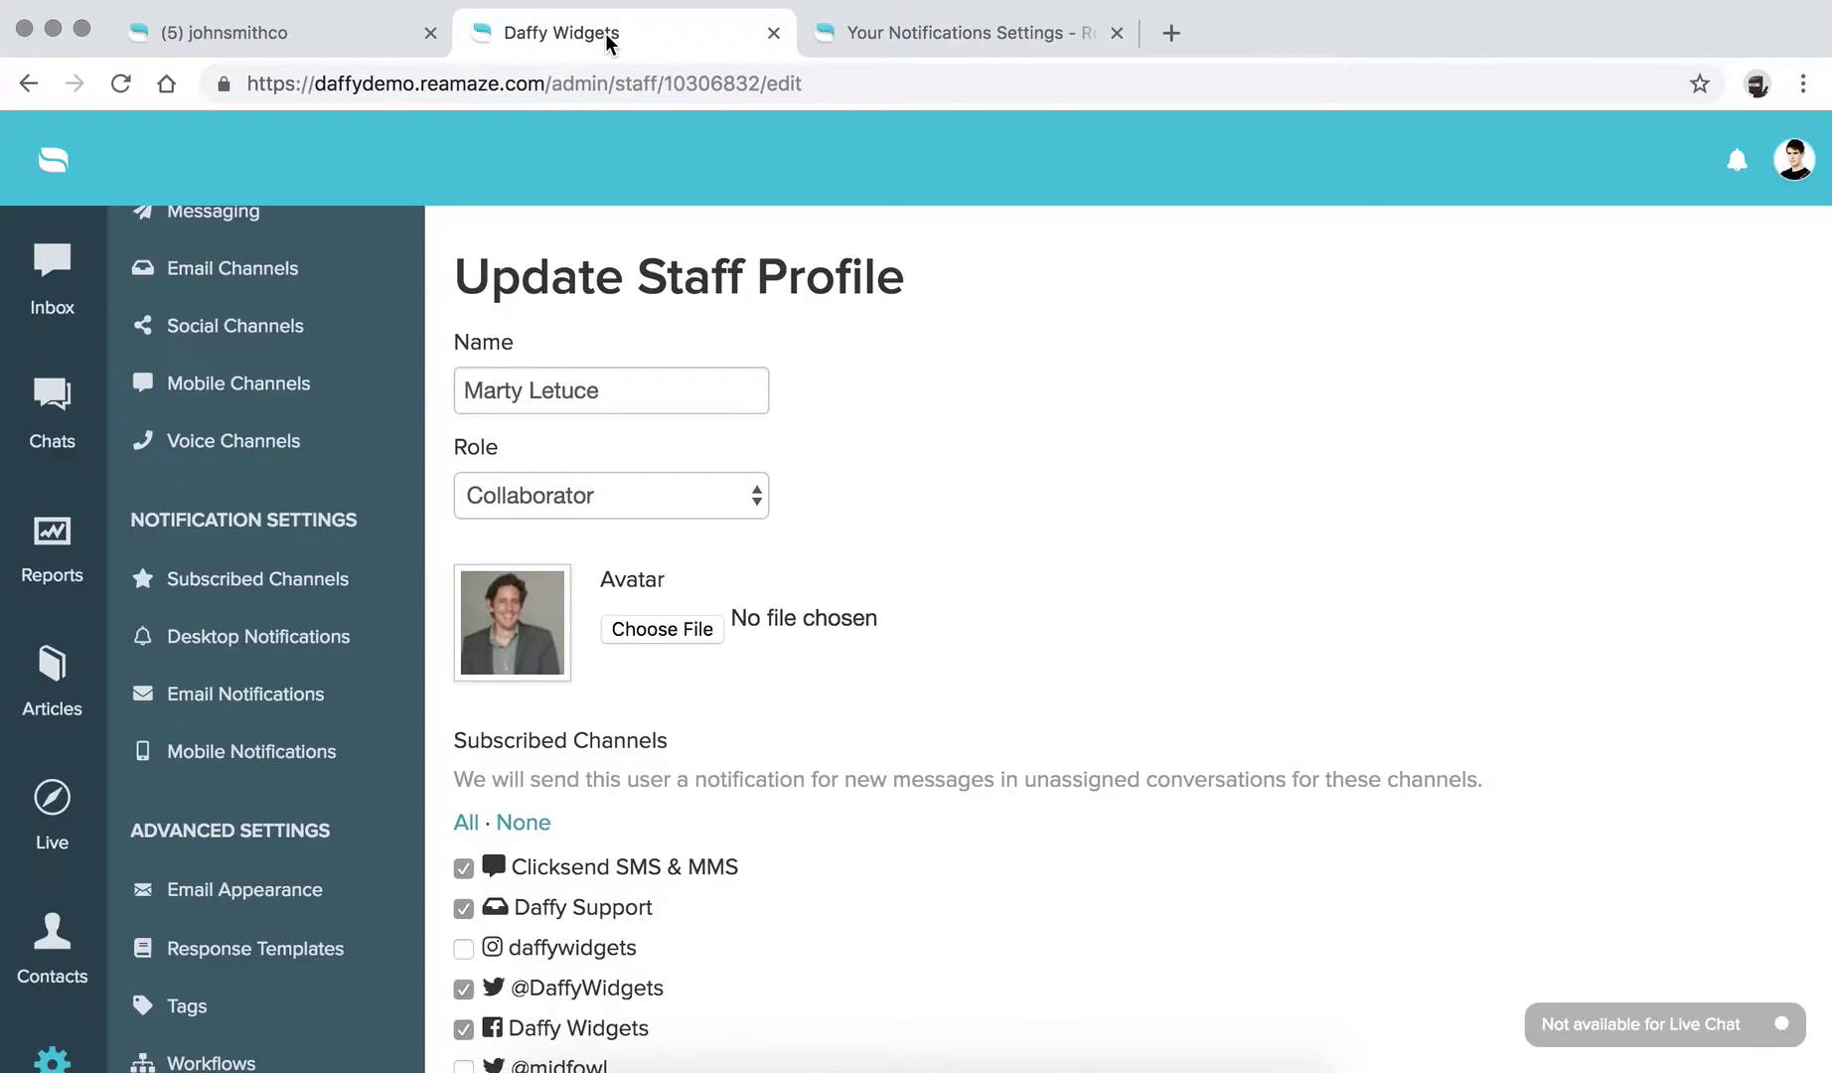
pyautogui.moveTo(140, 519); pyautogui.dragTo(372, 529)
pyautogui.click(347, 524)
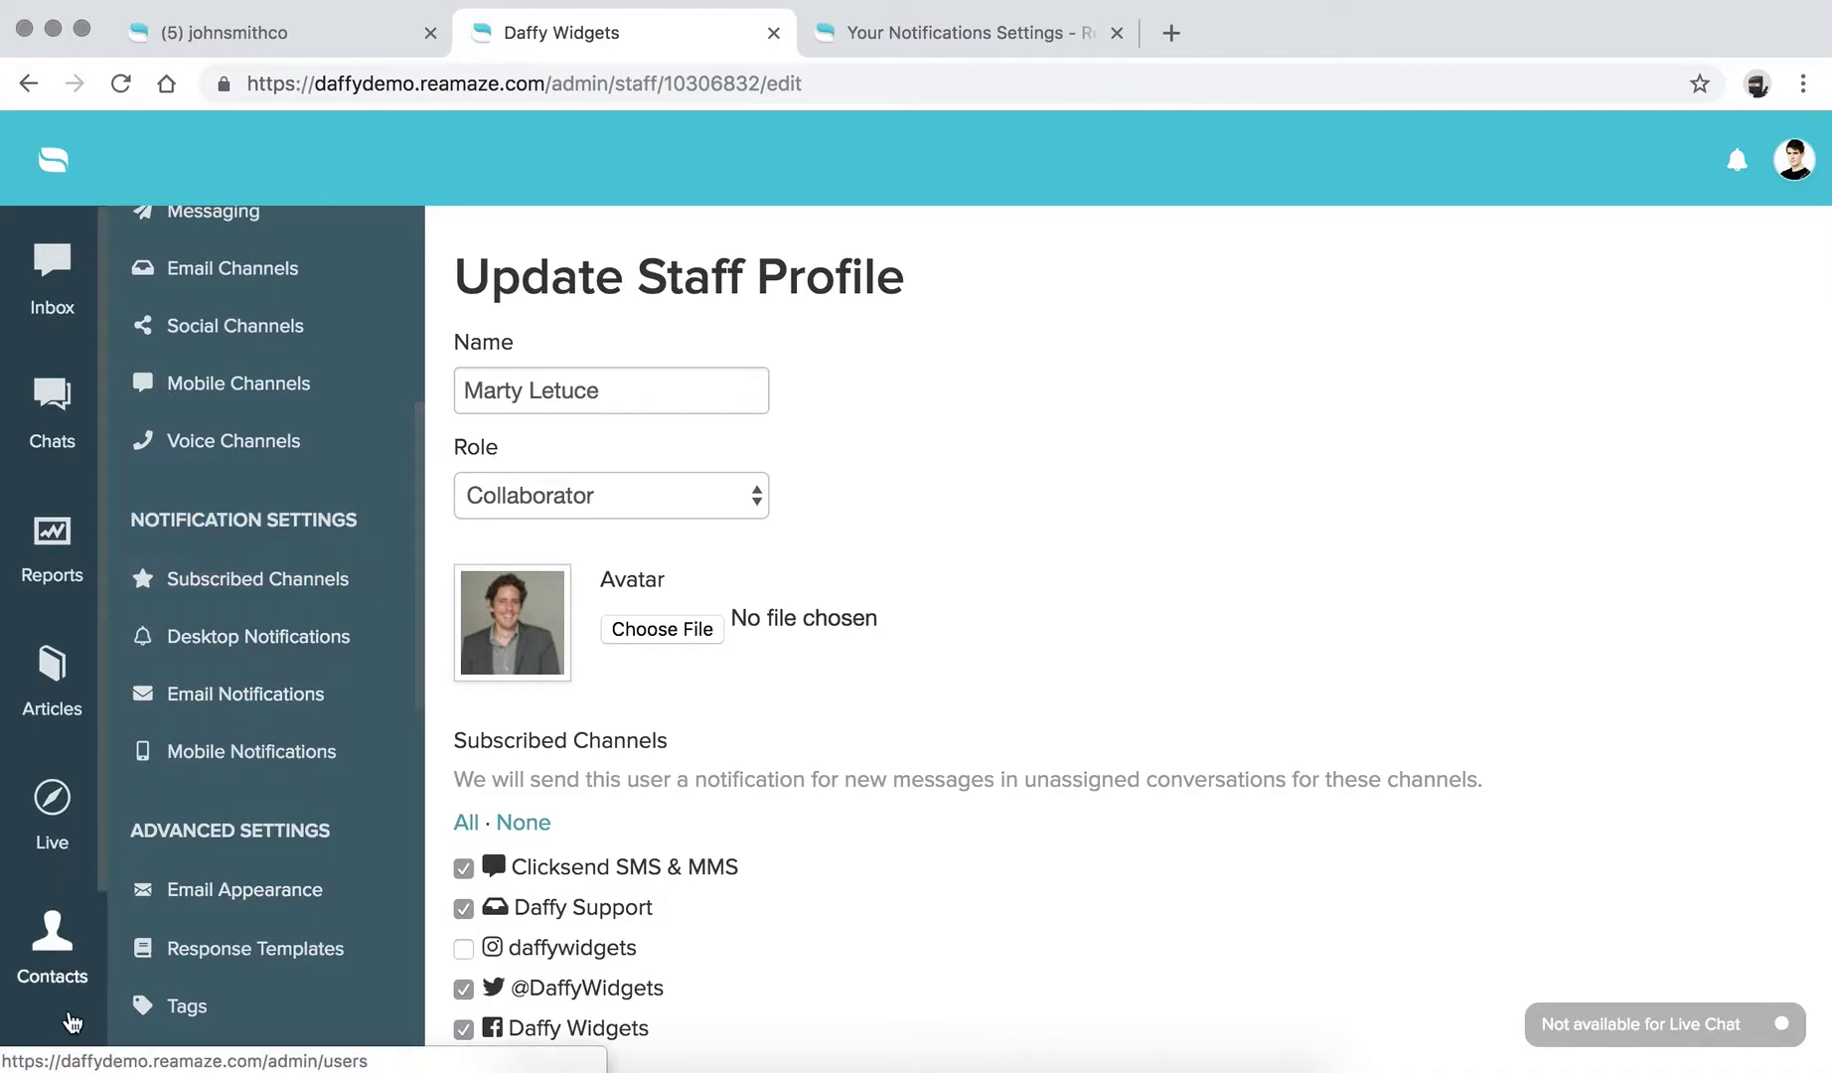
pyautogui.click(133, 520)
pyautogui.moveTo(134, 520); pyautogui.dragTo(367, 521)
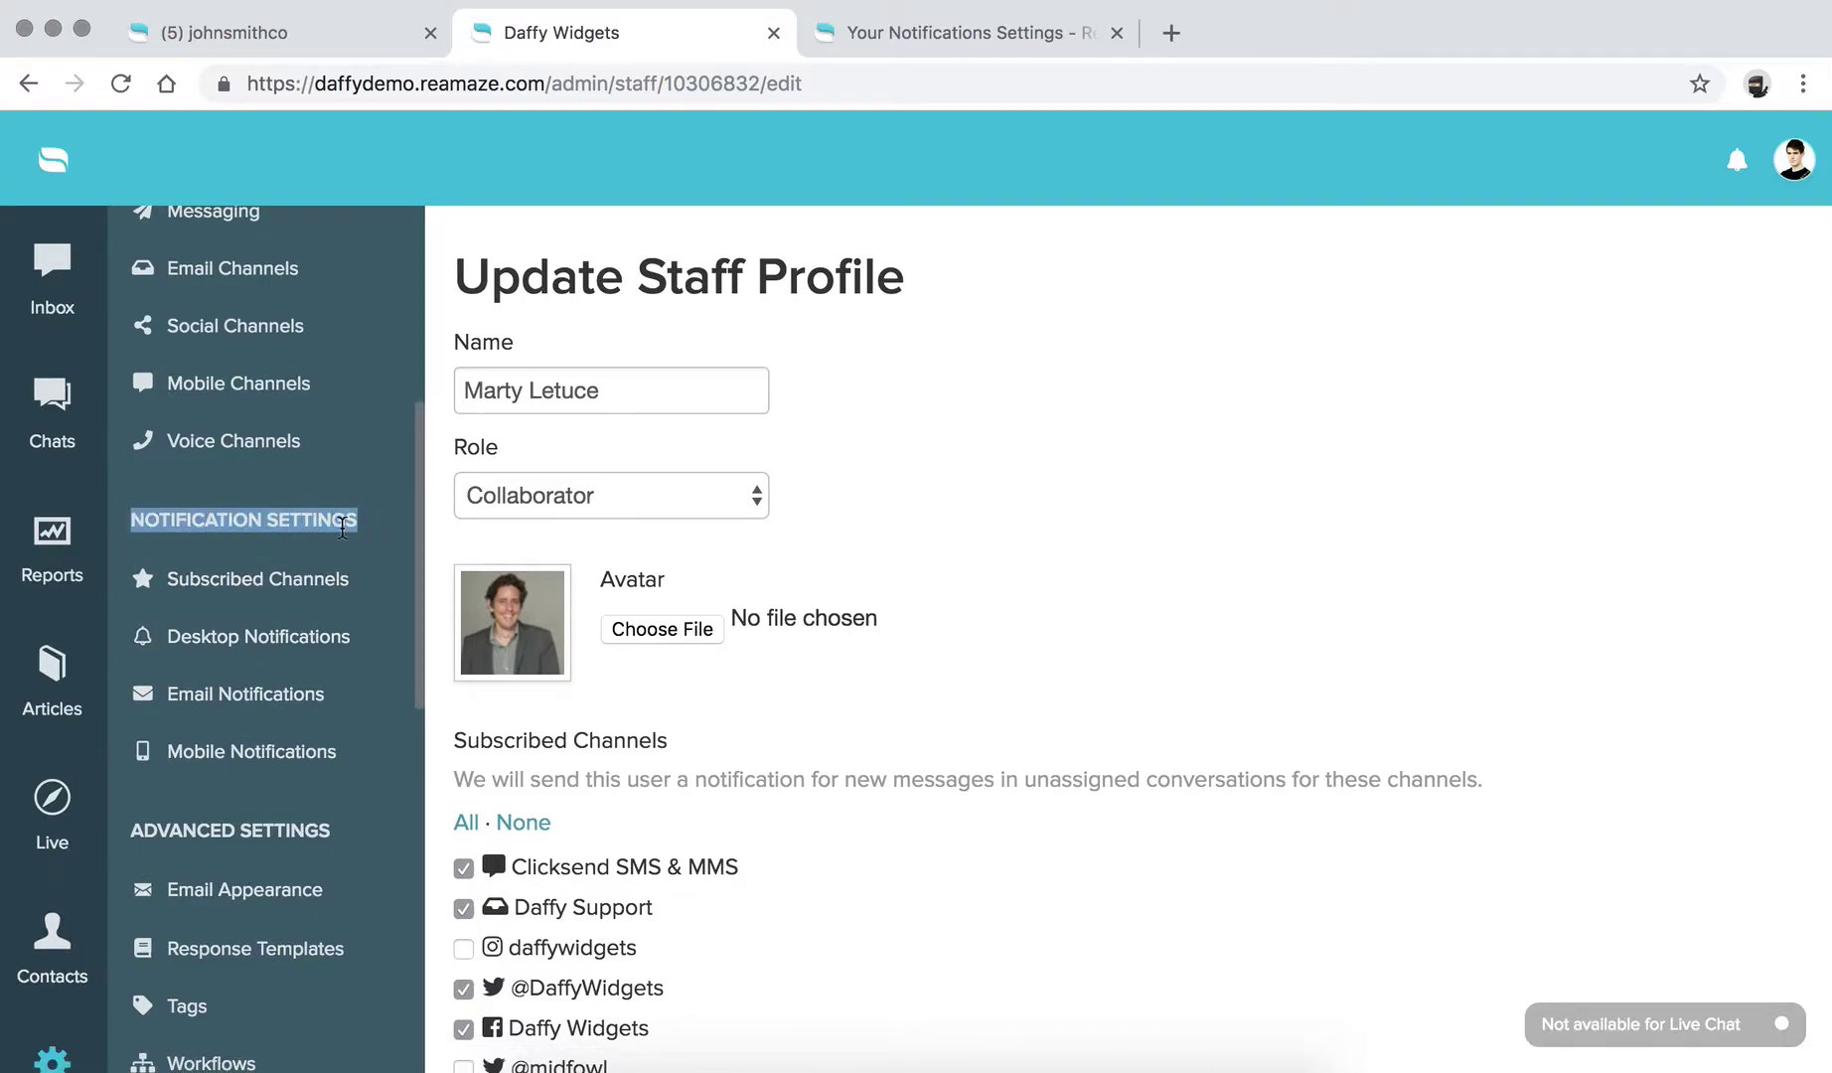
pyautogui.click(341, 524)
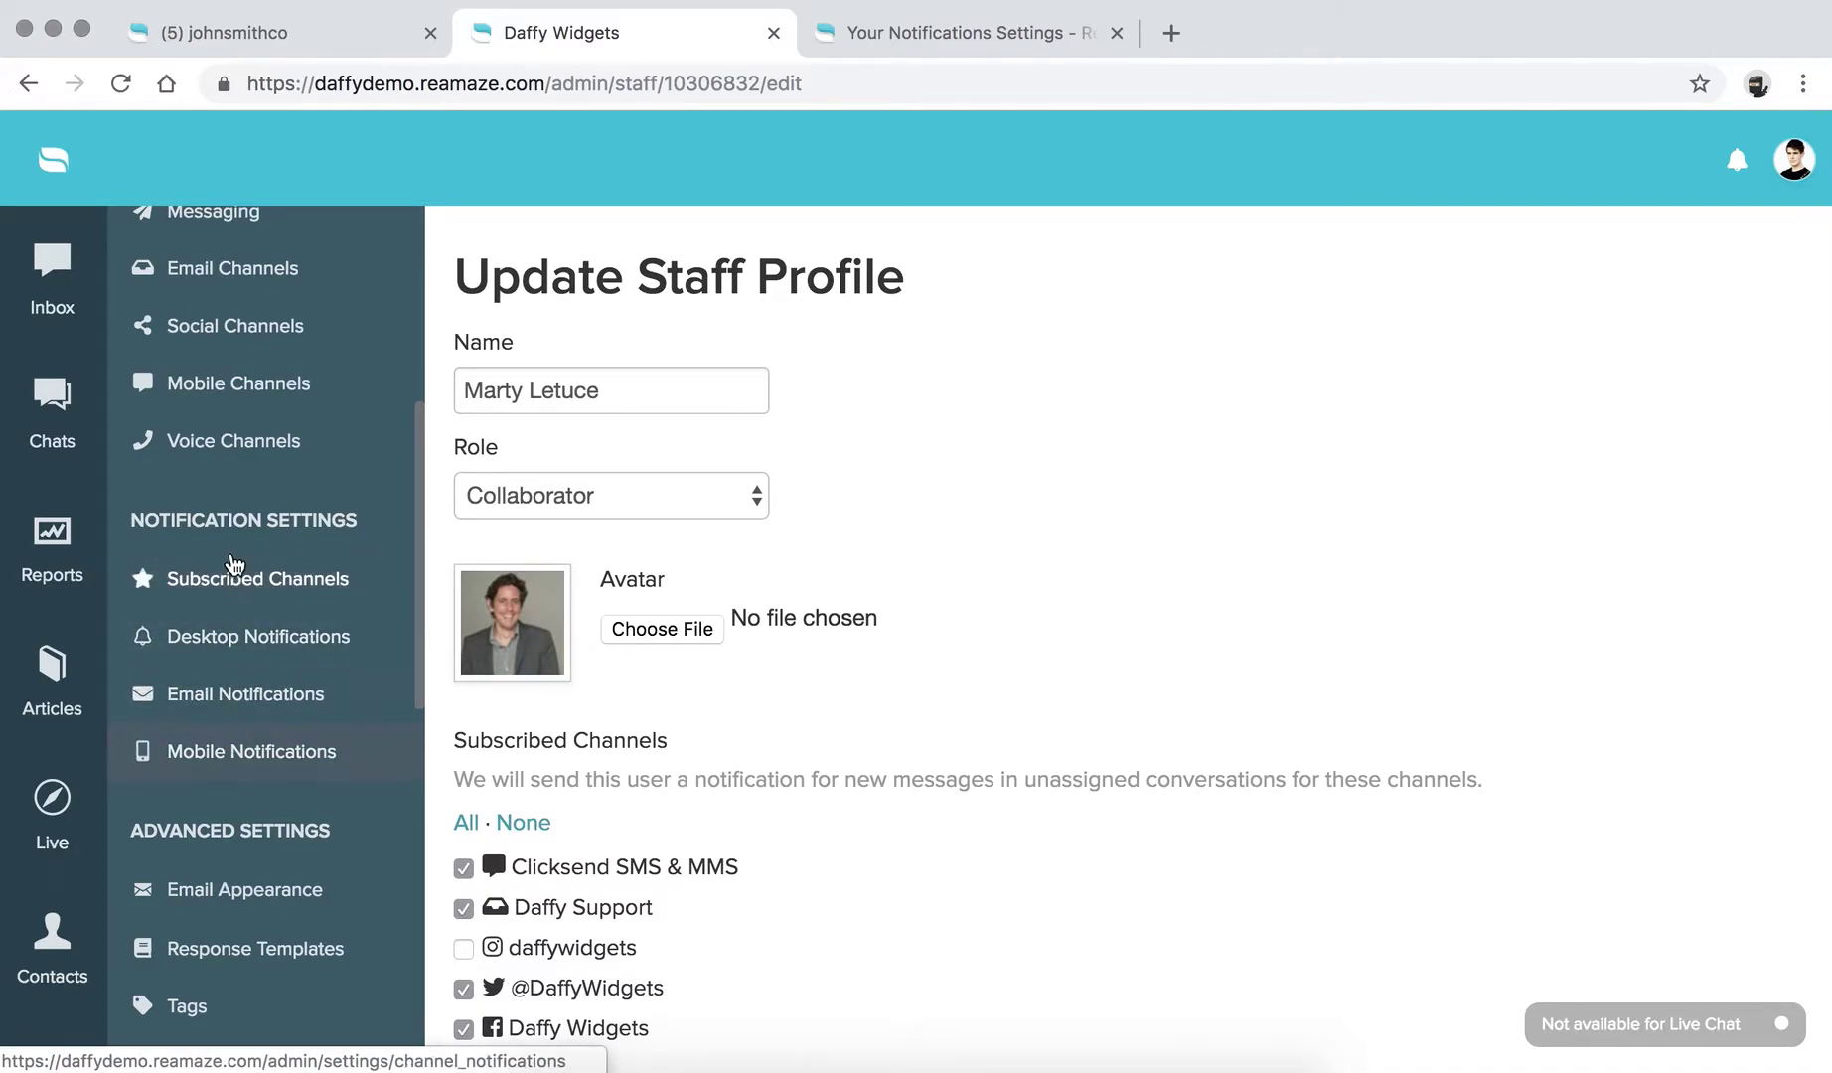
pyautogui.click(233, 591)
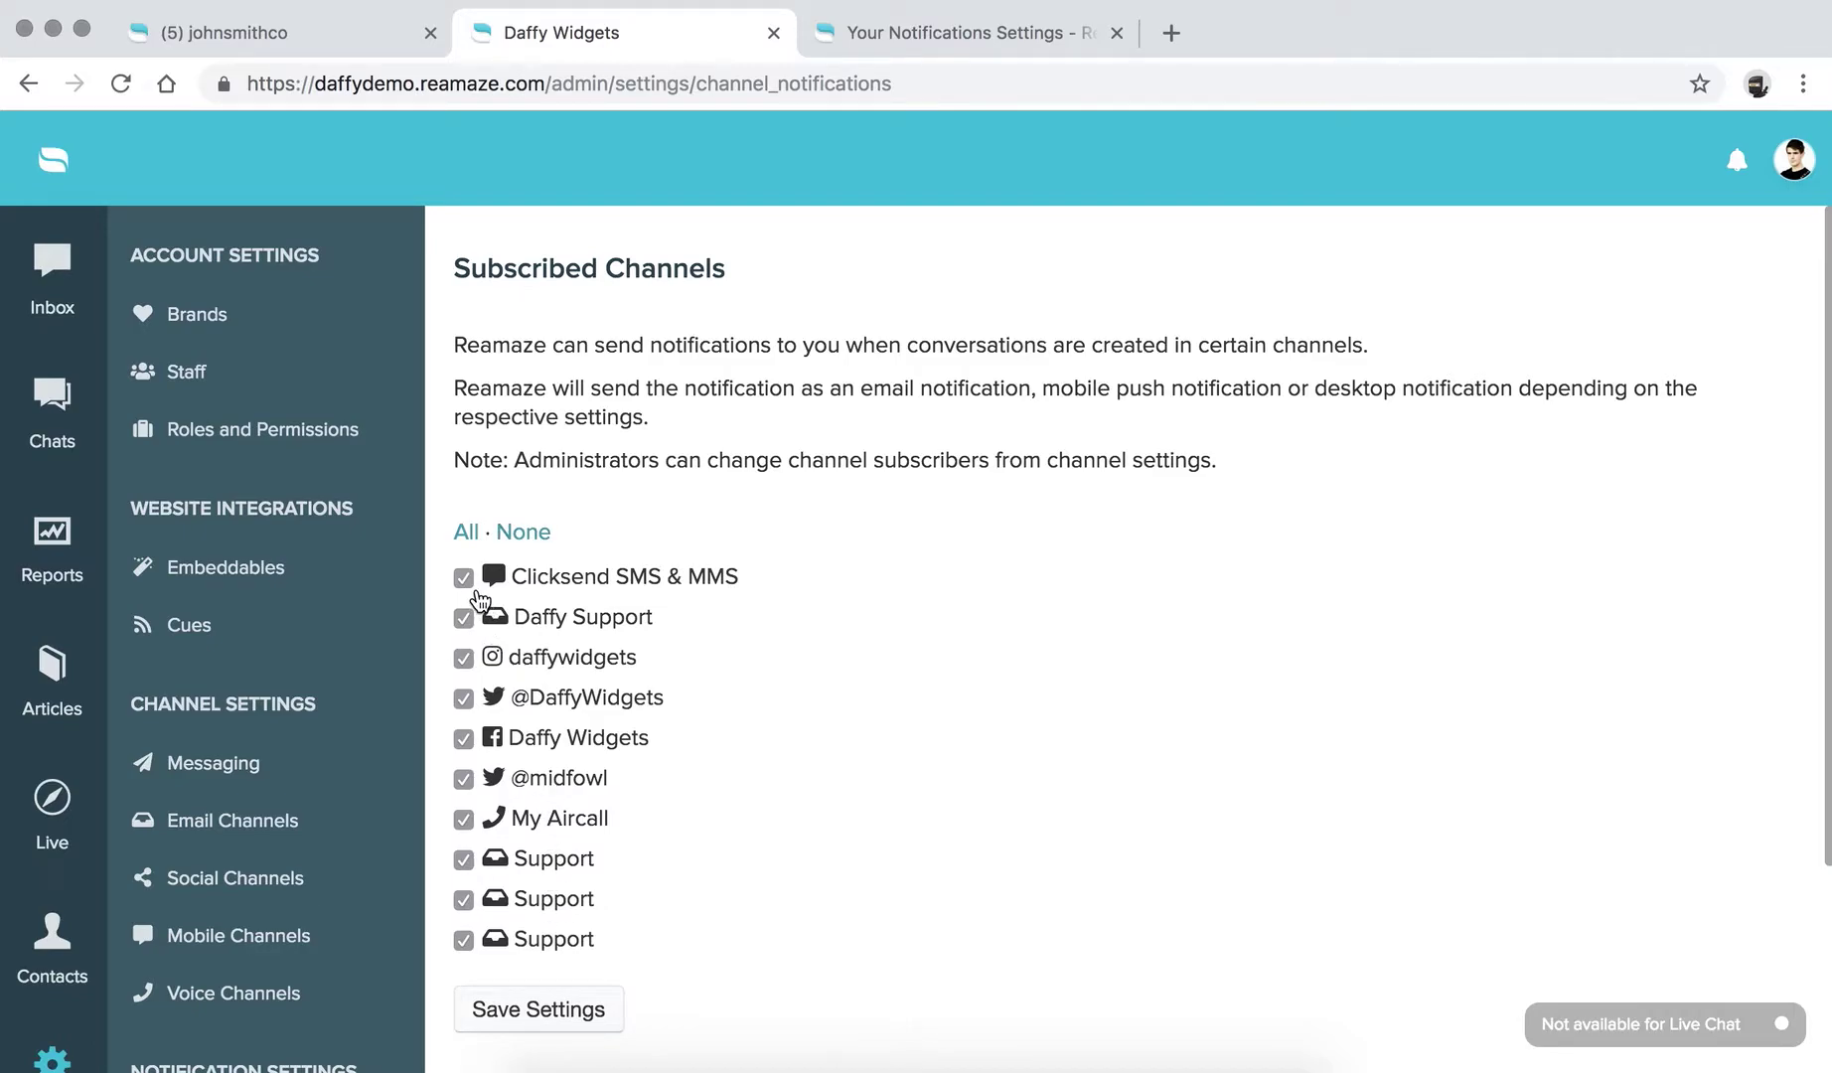
# Step: Select all channels for notifications except the three email channels named Support
pyautogui.click(531, 544)
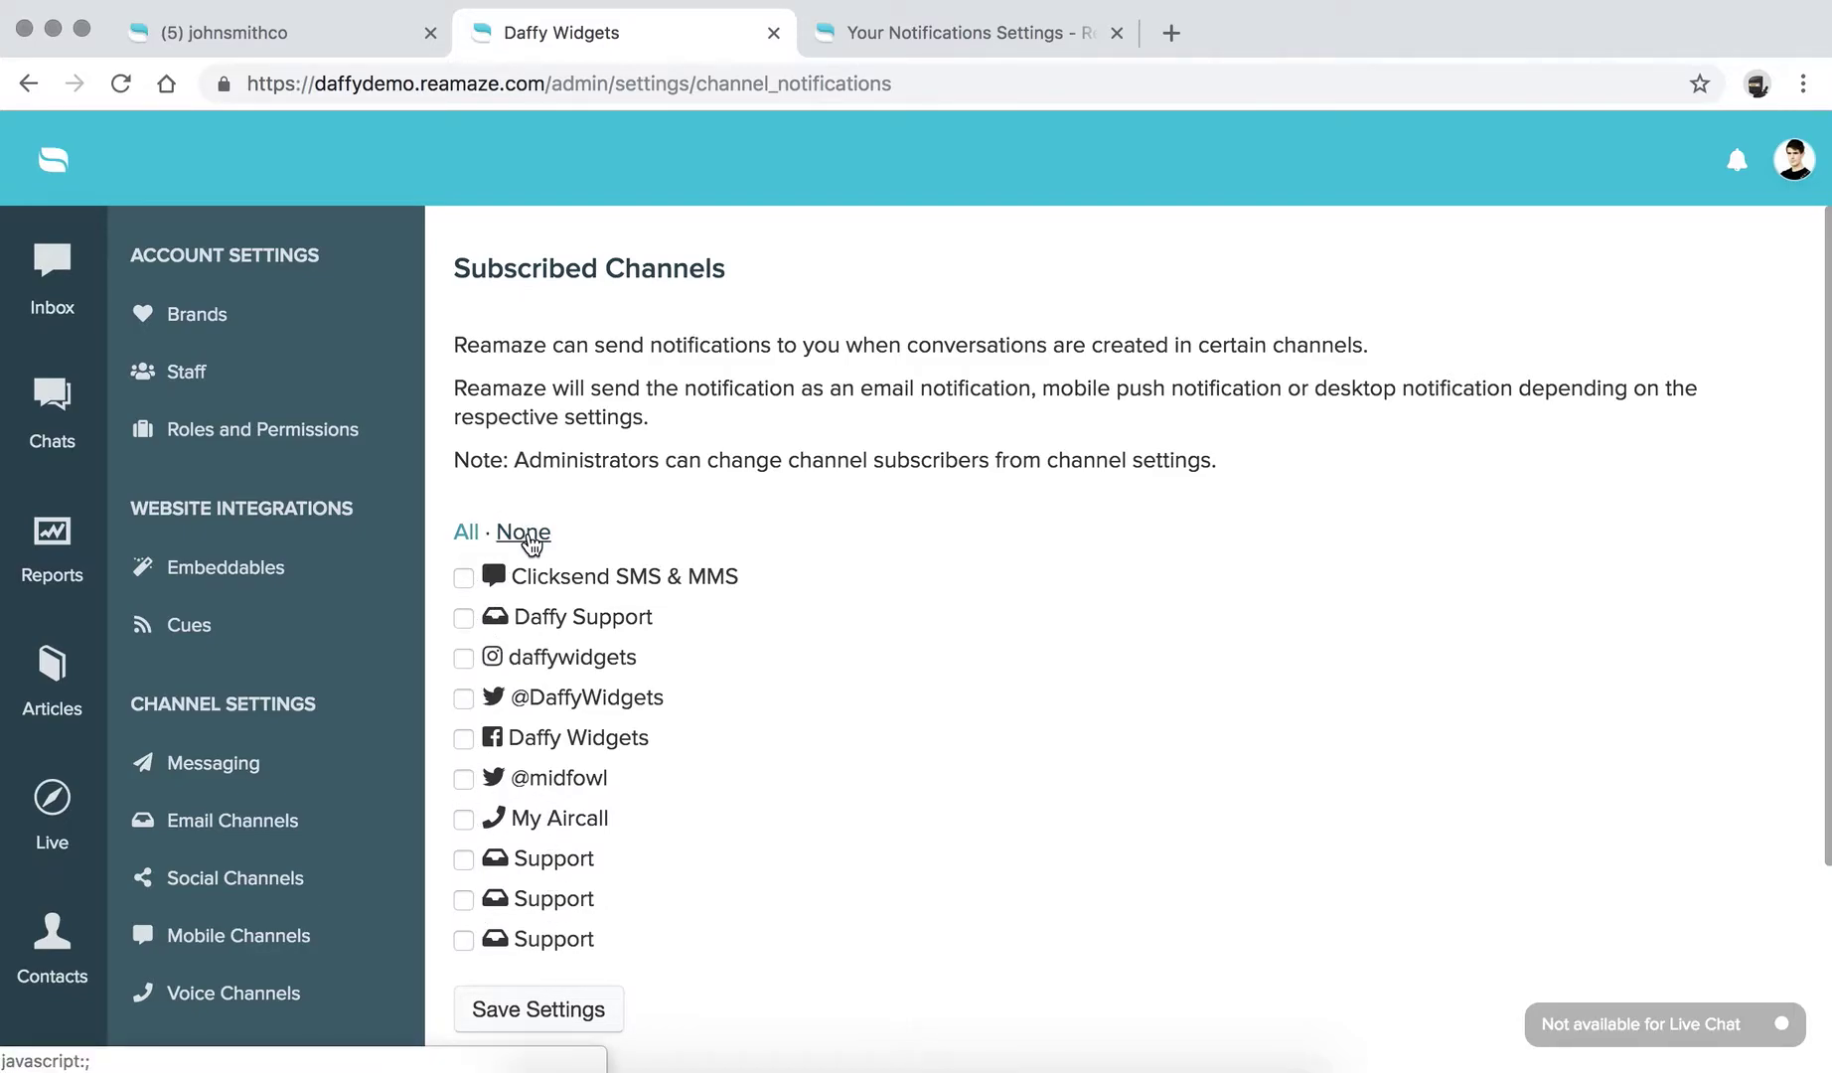
pyautogui.click(467, 537)
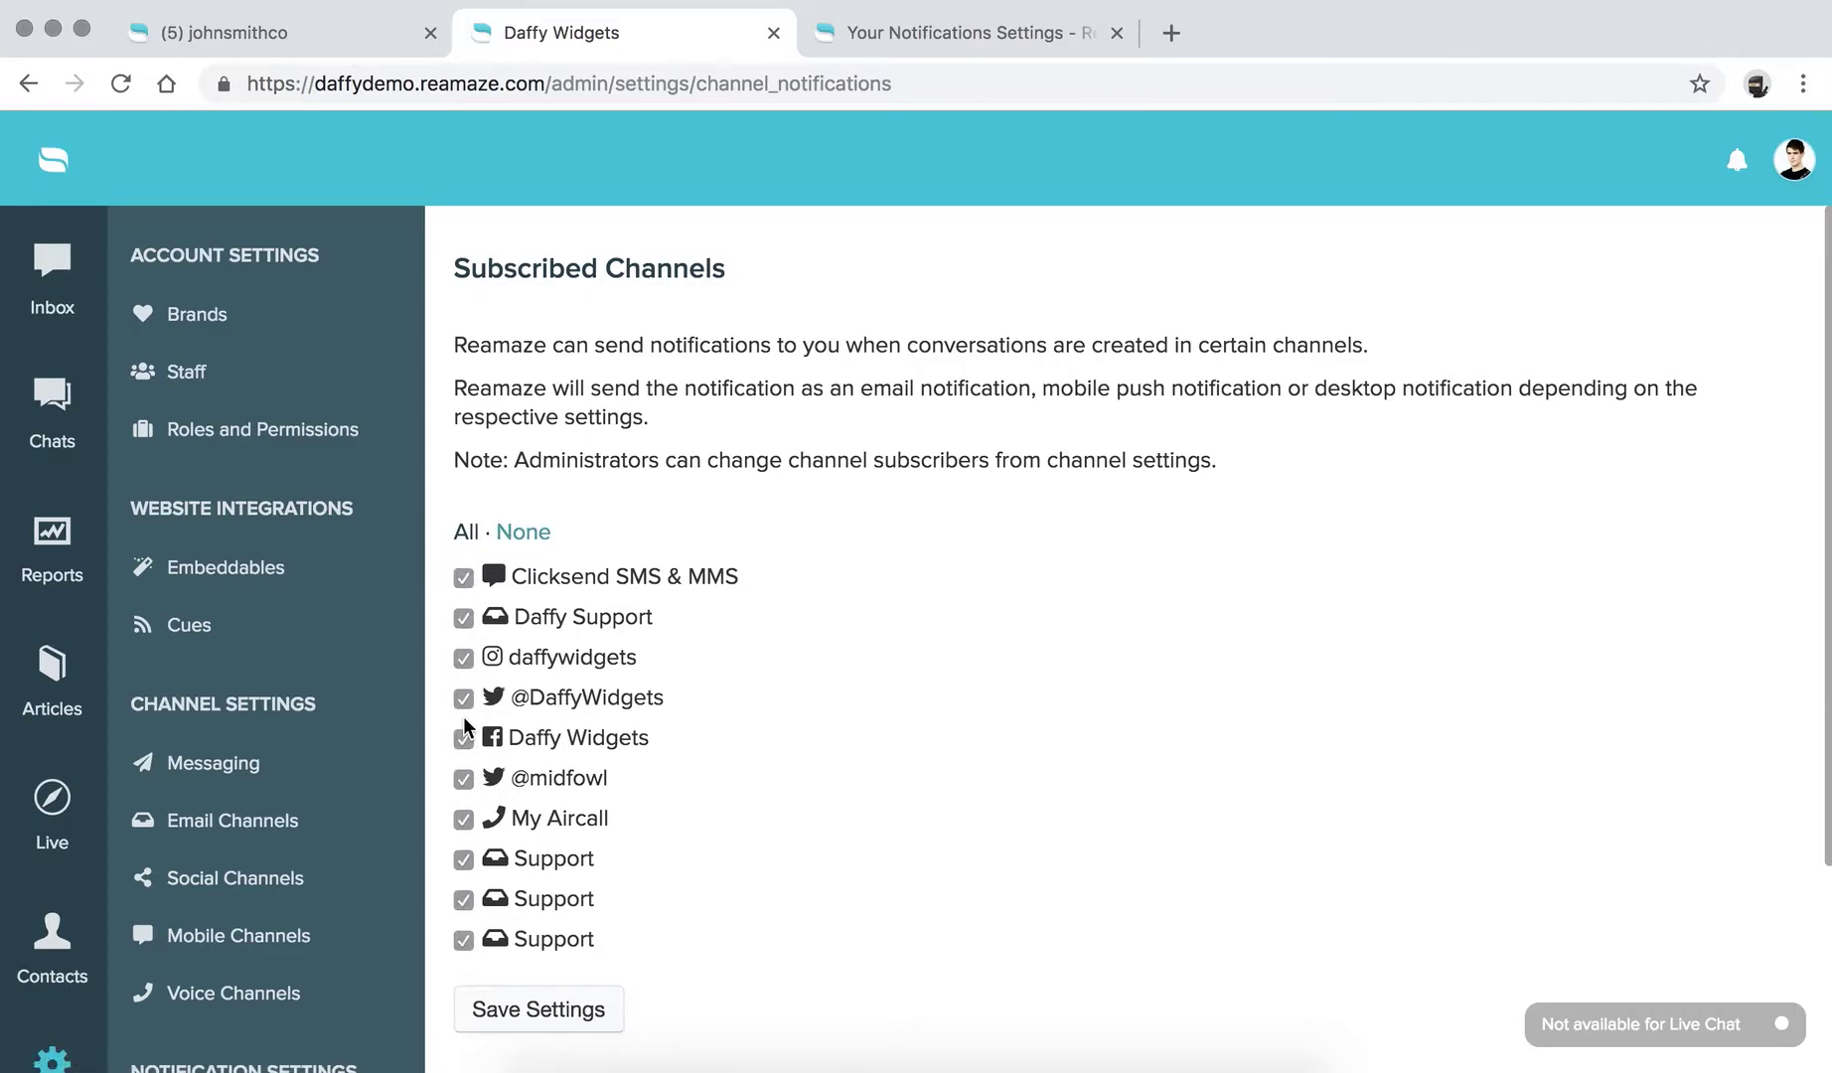
pyautogui.click(463, 858)
pyautogui.click(463, 899)
pyautogui.click(465, 942)
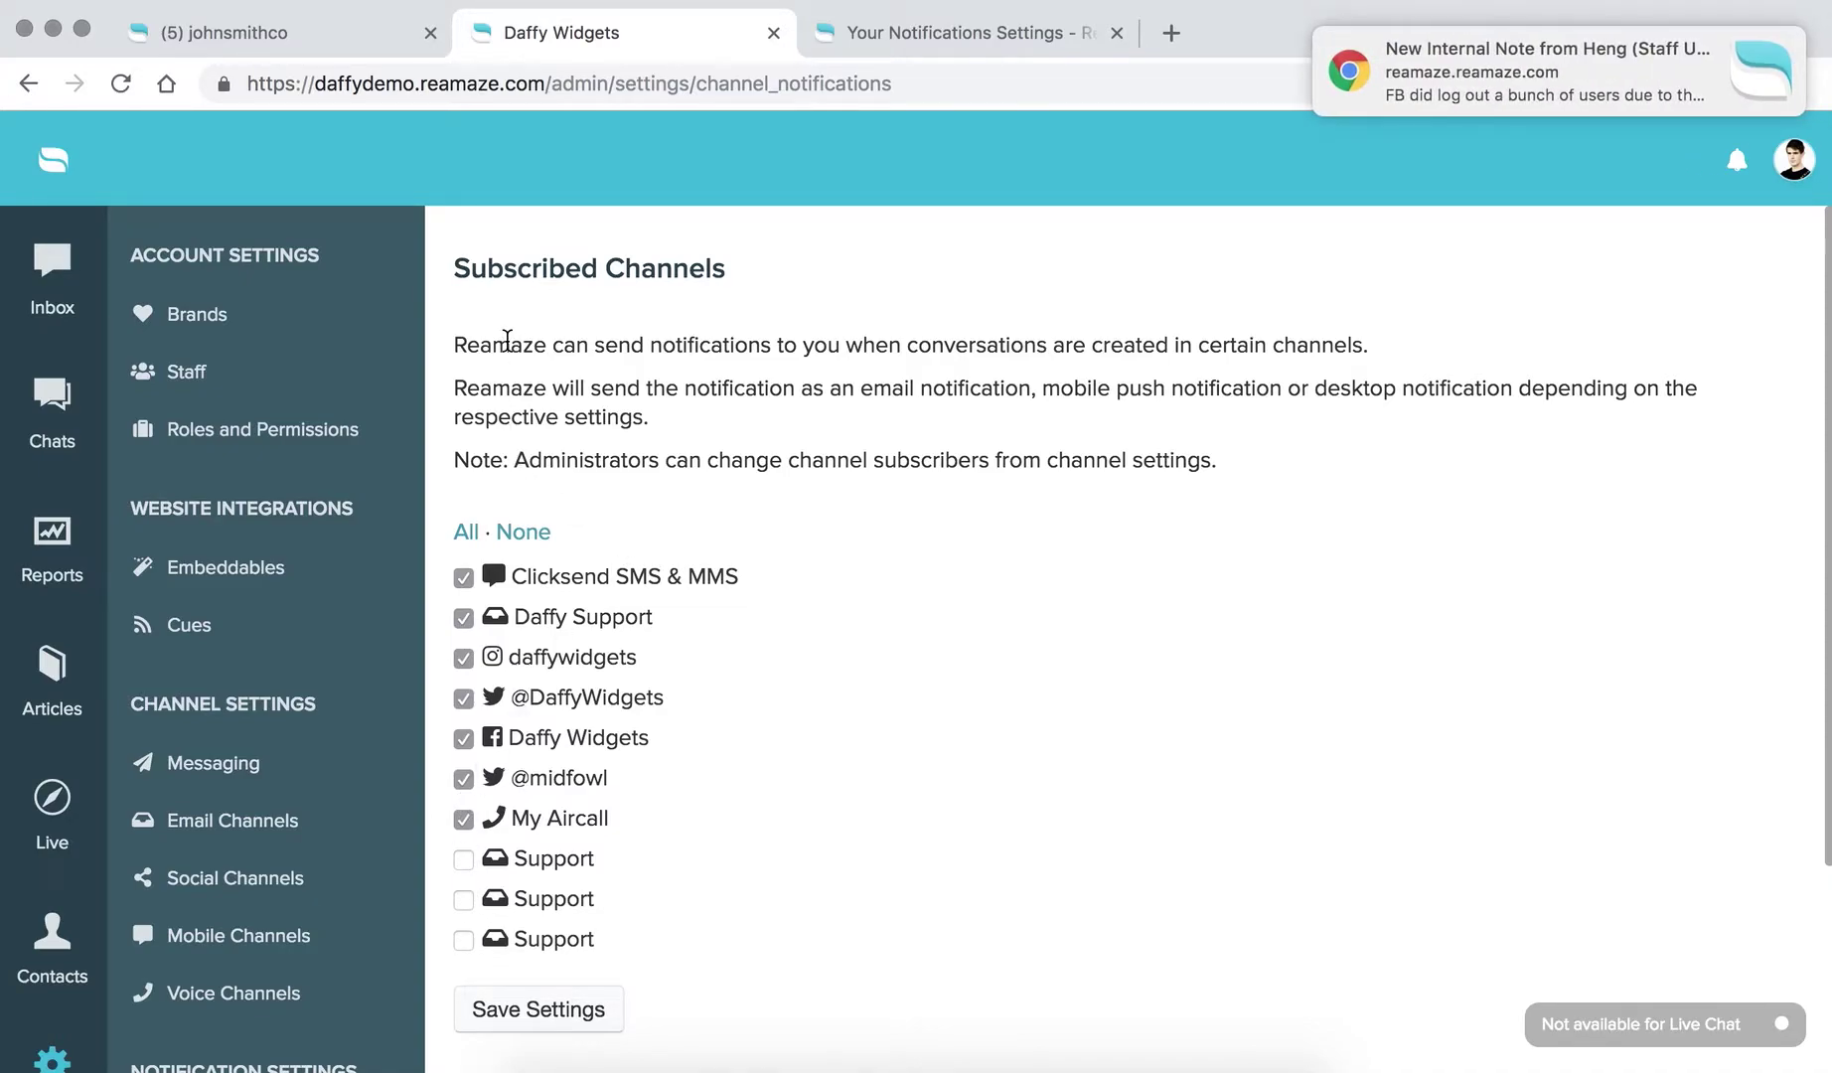
pyautogui.moveTo(451, 269); pyautogui.dragTo(795, 275)
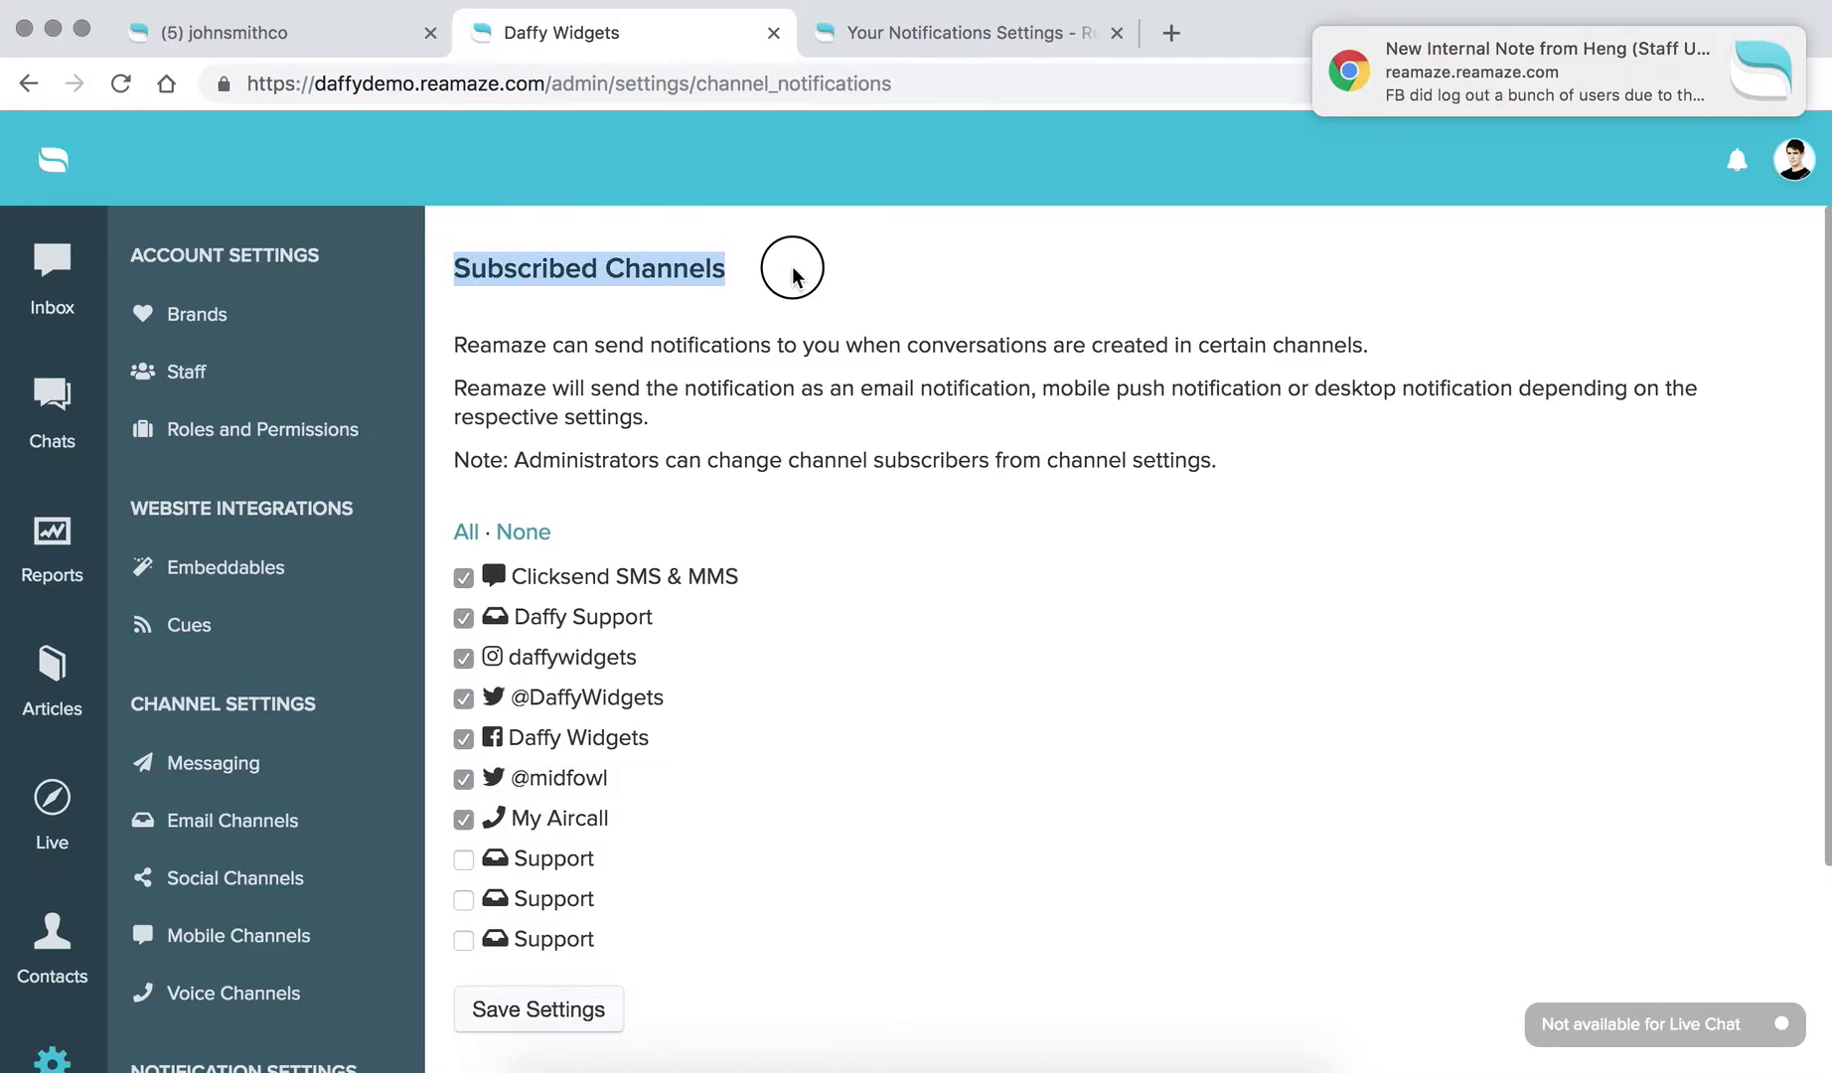
pyautogui.click(795, 275)
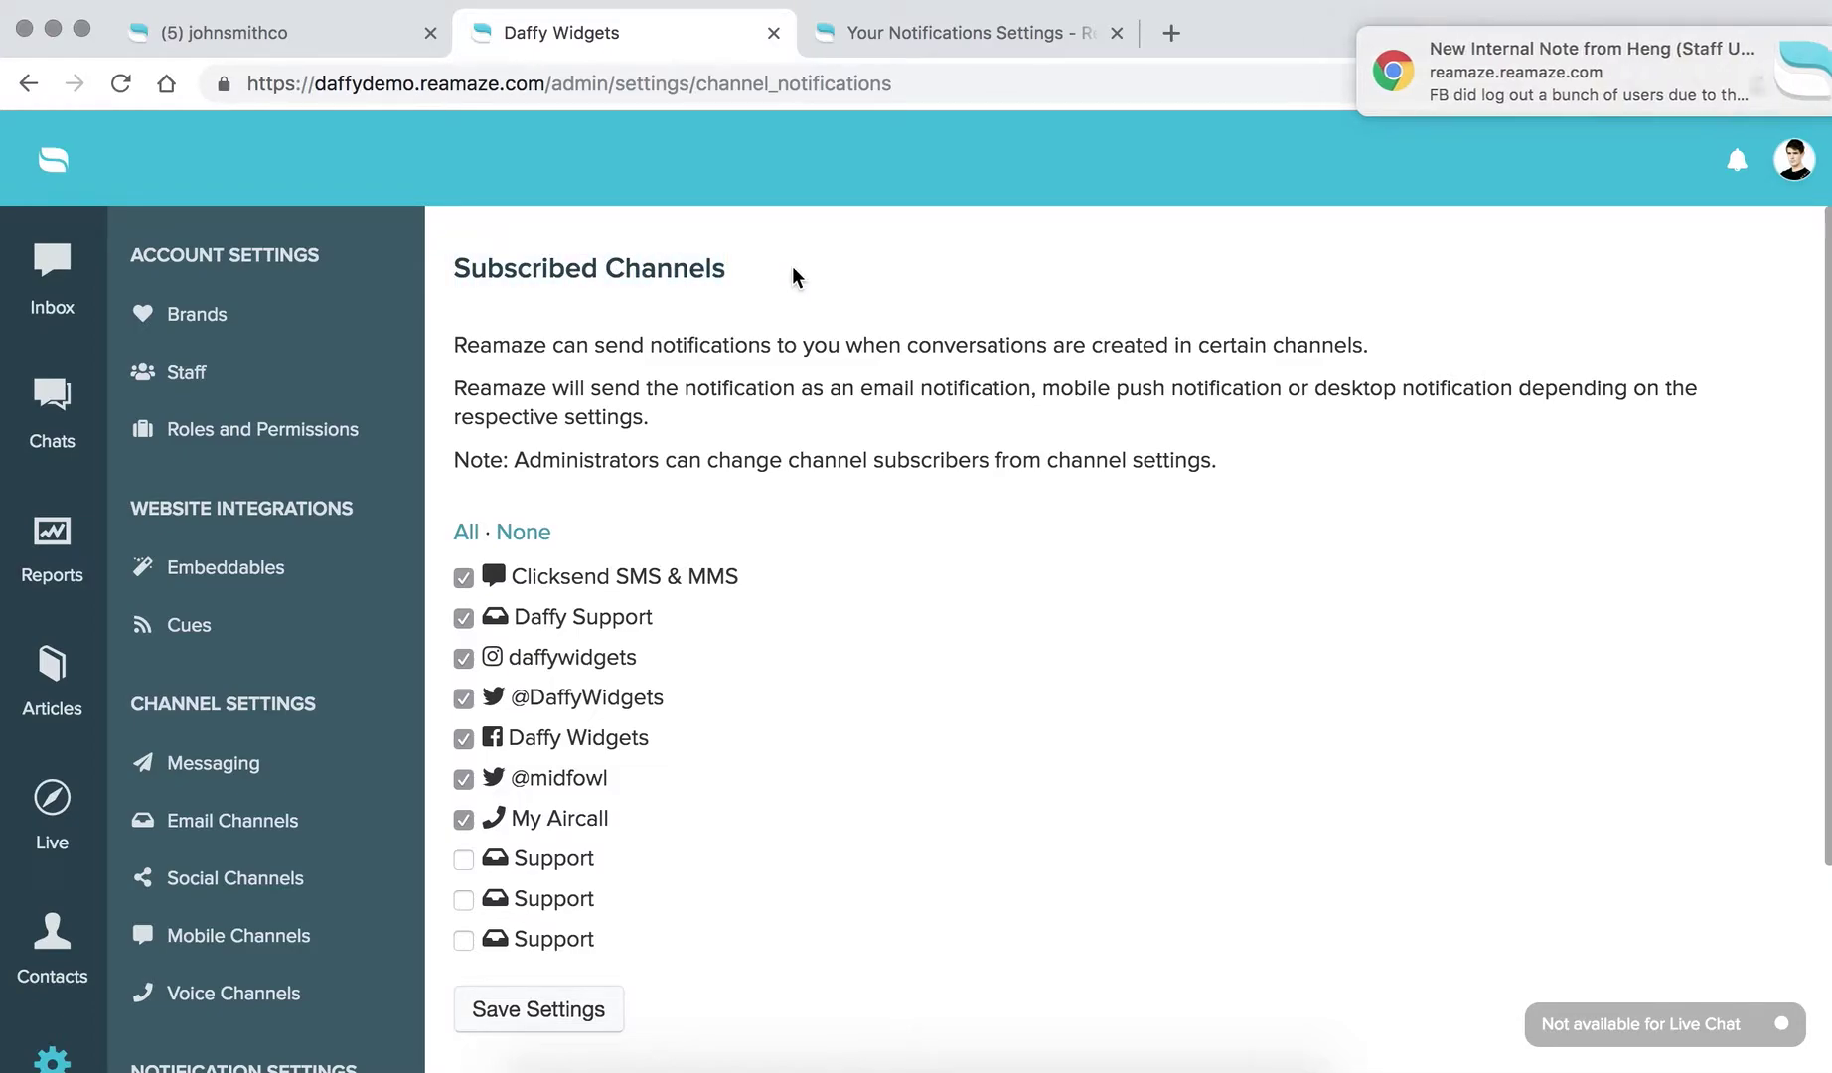
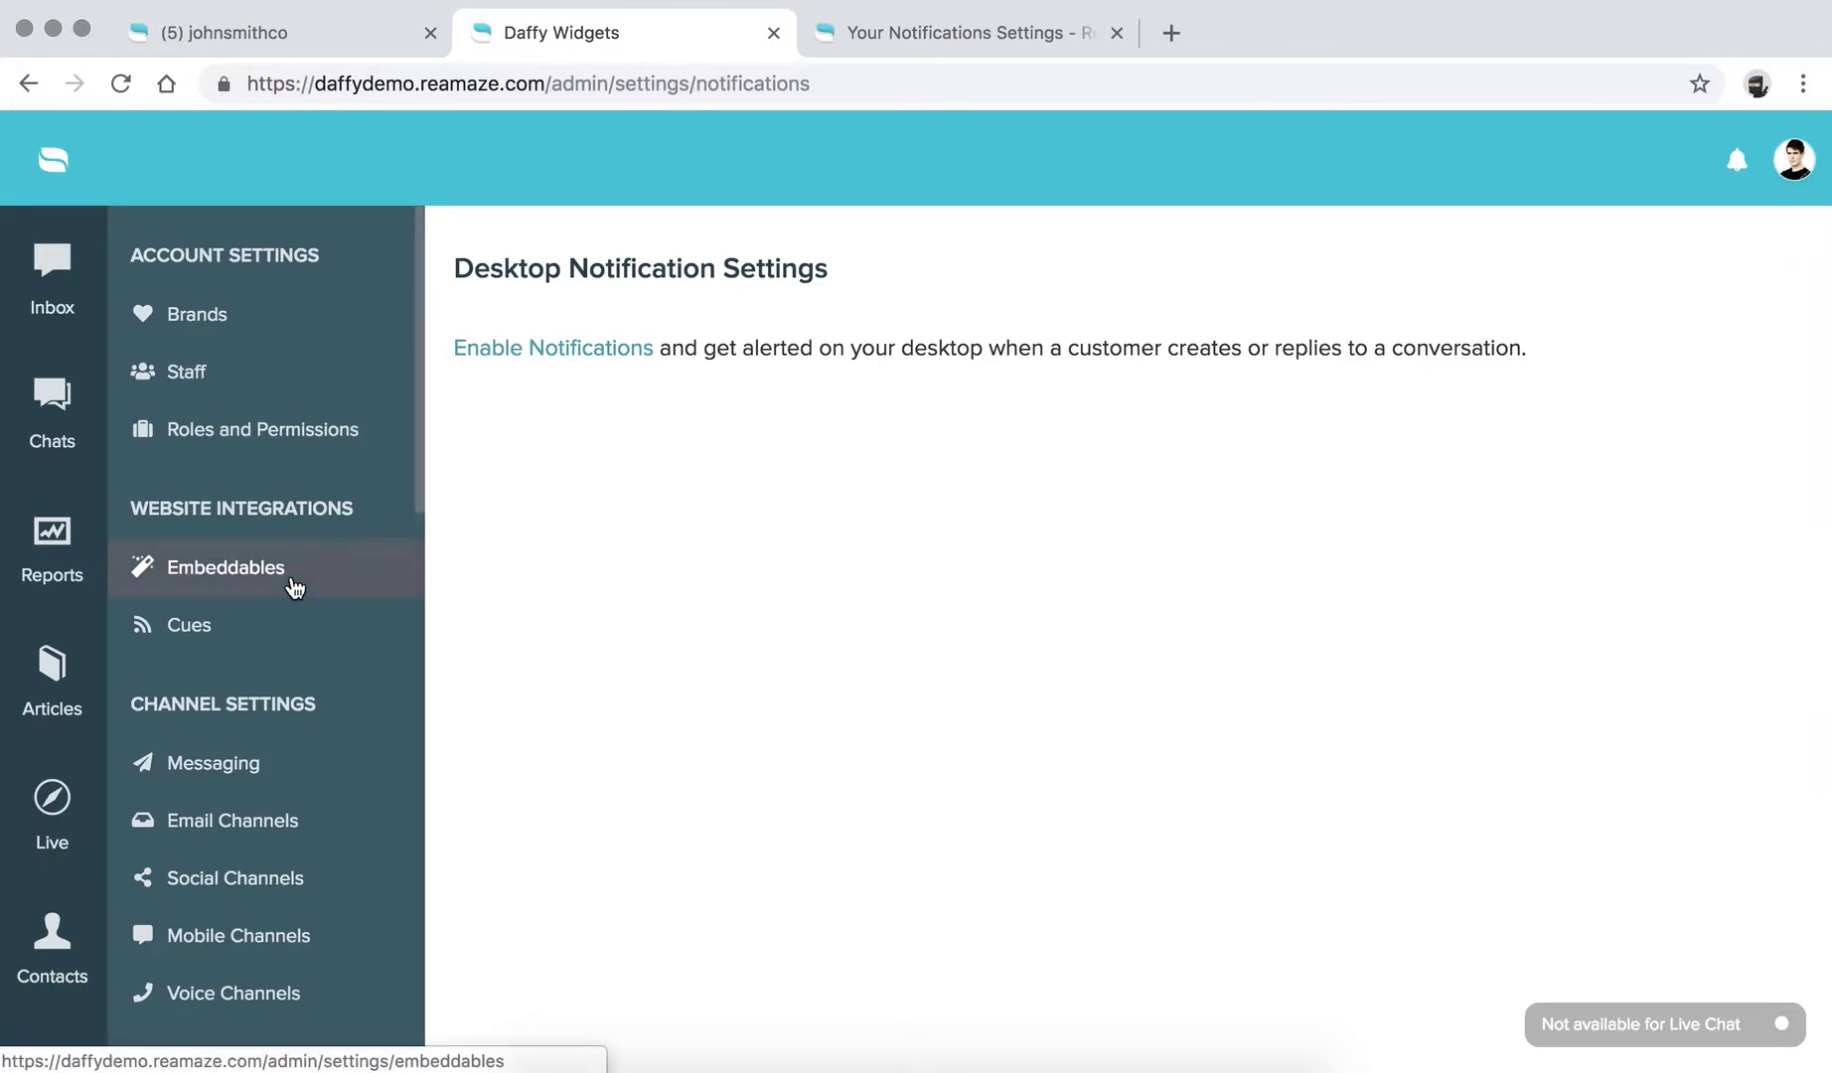
# Step: Open the Email Notifications page under Notification Settings
pyautogui.scroll(-5, 293, 584)
pyautogui.scroll(-3, 294, 585)
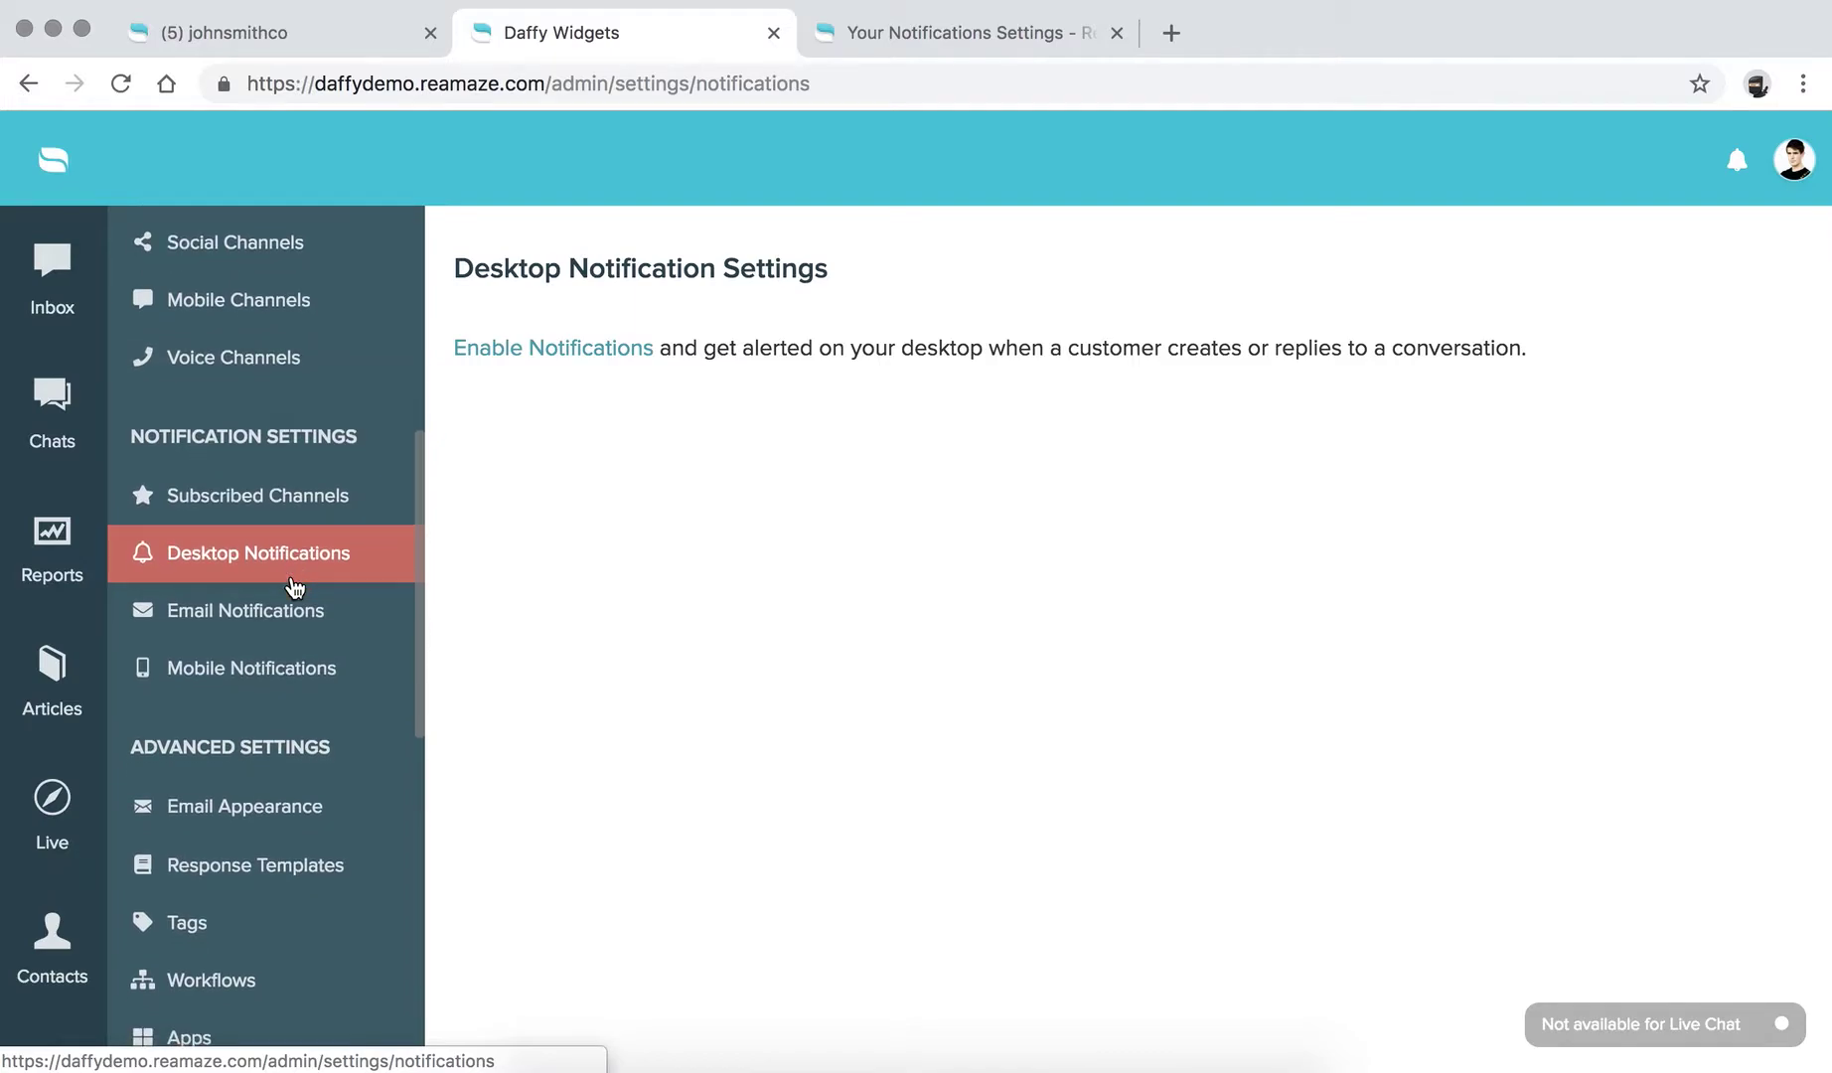
pyautogui.click(264, 614)
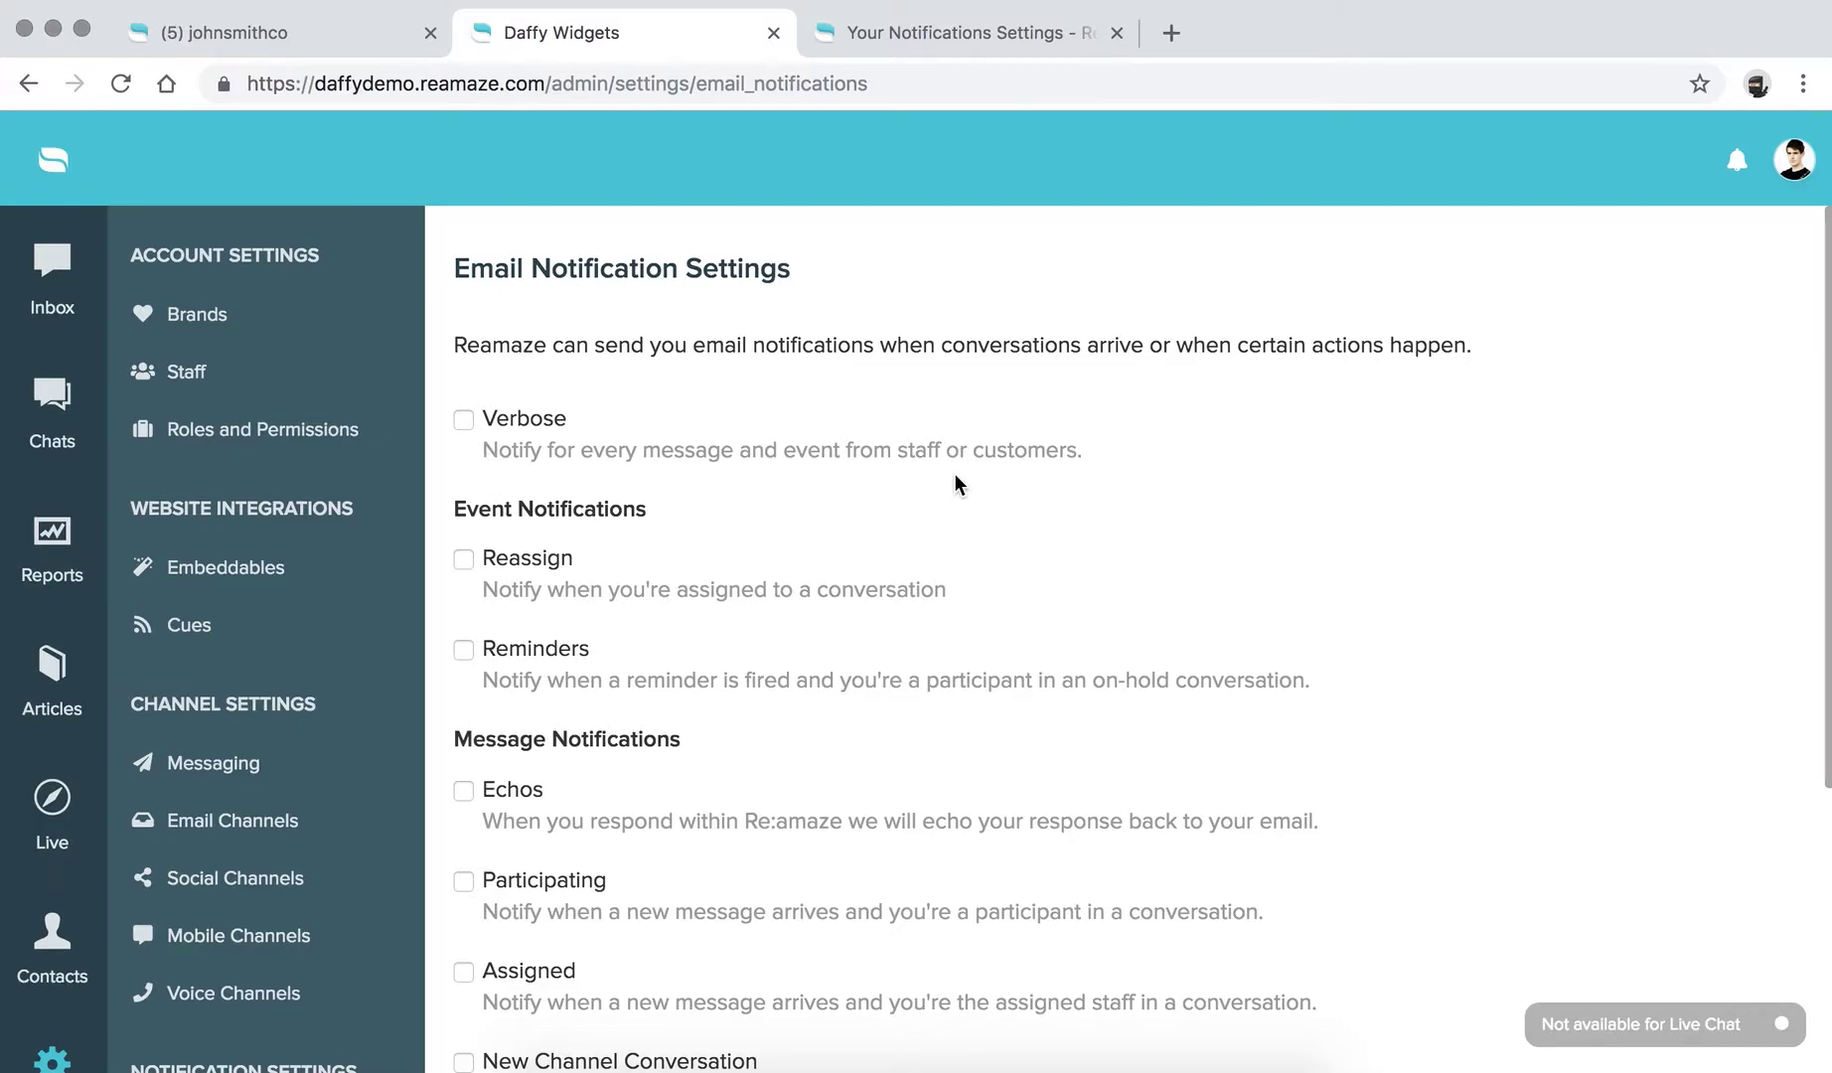
# Step: Turn the Verbose email notification option on and back off
pyautogui.click(464, 422)
pyautogui.click(464, 423)
pyautogui.moveTo(457, 269); pyautogui.dragTo(828, 282)
pyautogui.click(828, 285)
# Step: Go to Event Notifications and turn the Reassign option on and back off
pyautogui.scroll(-3, 483, 427)
pyautogui.moveTo(458, 352); pyautogui.dragTo(563, 348)
pyautogui.click(563, 349)
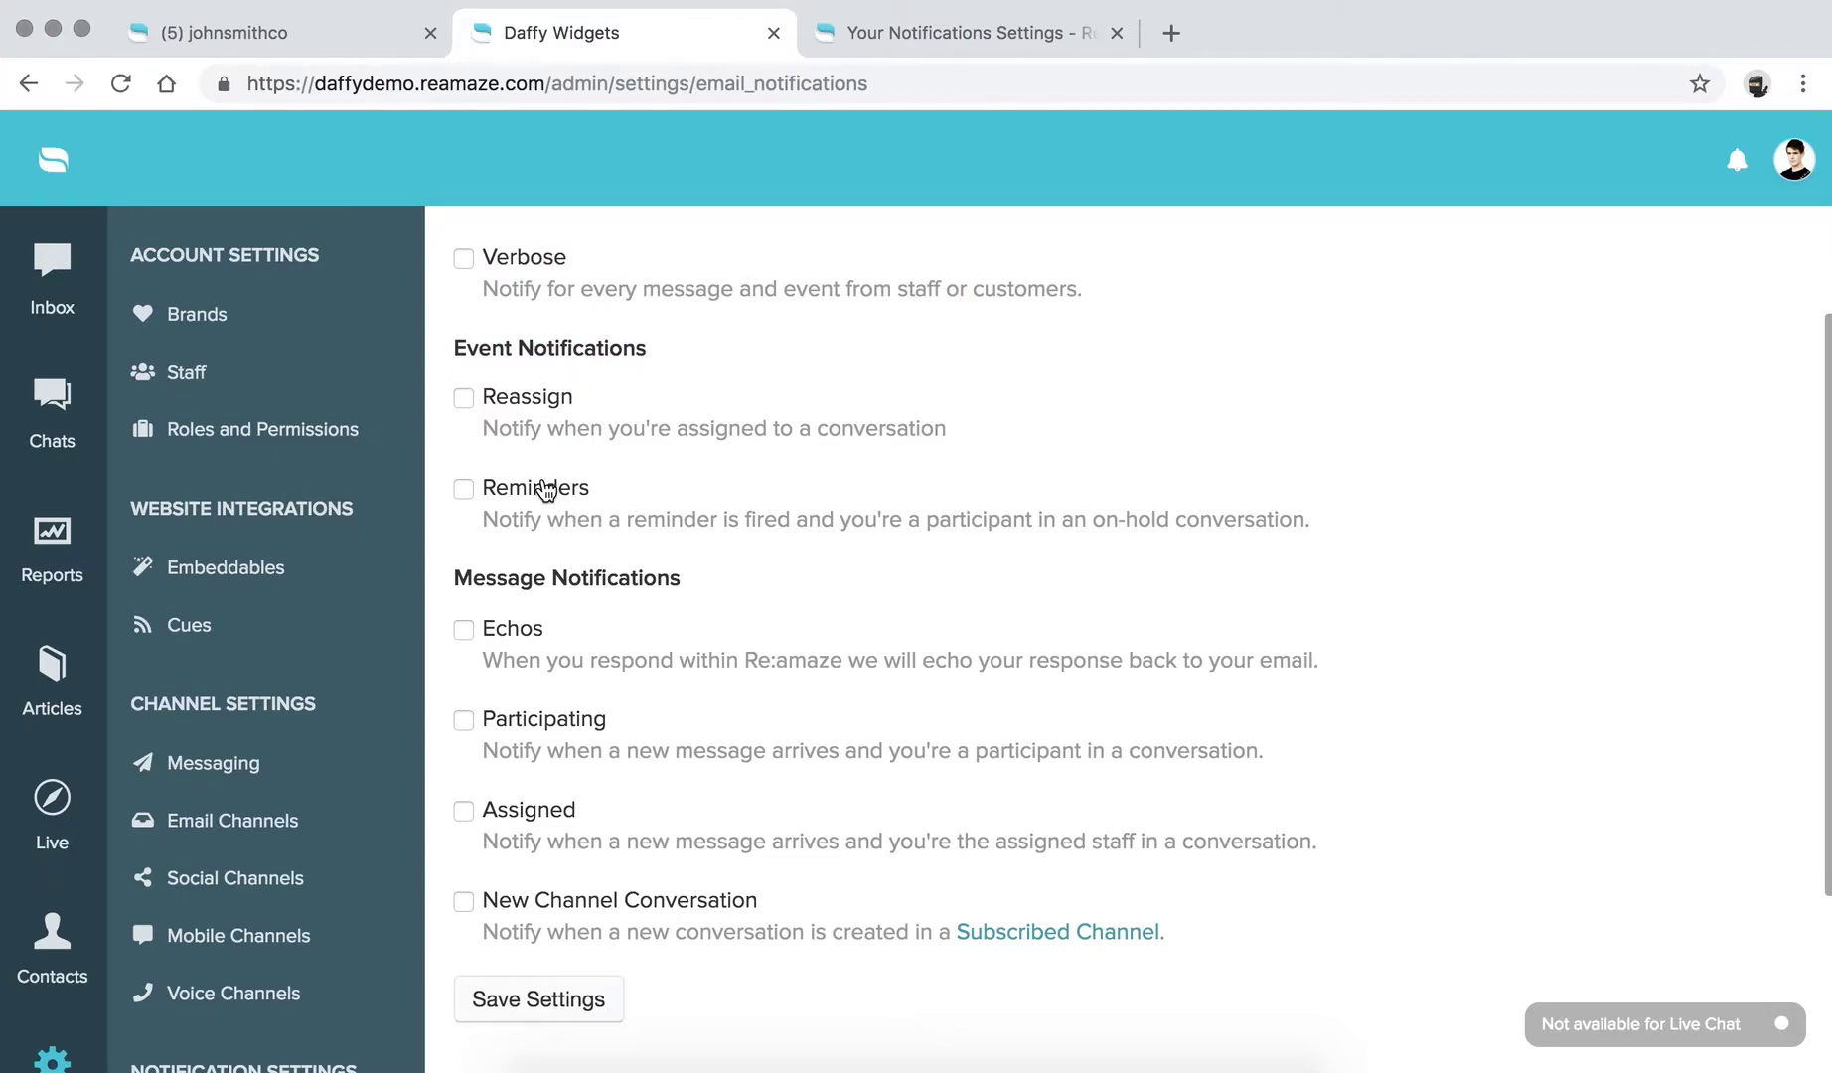
pyautogui.click(464, 400)
pyautogui.click(464, 399)
pyautogui.scroll(-3, 487, 512)
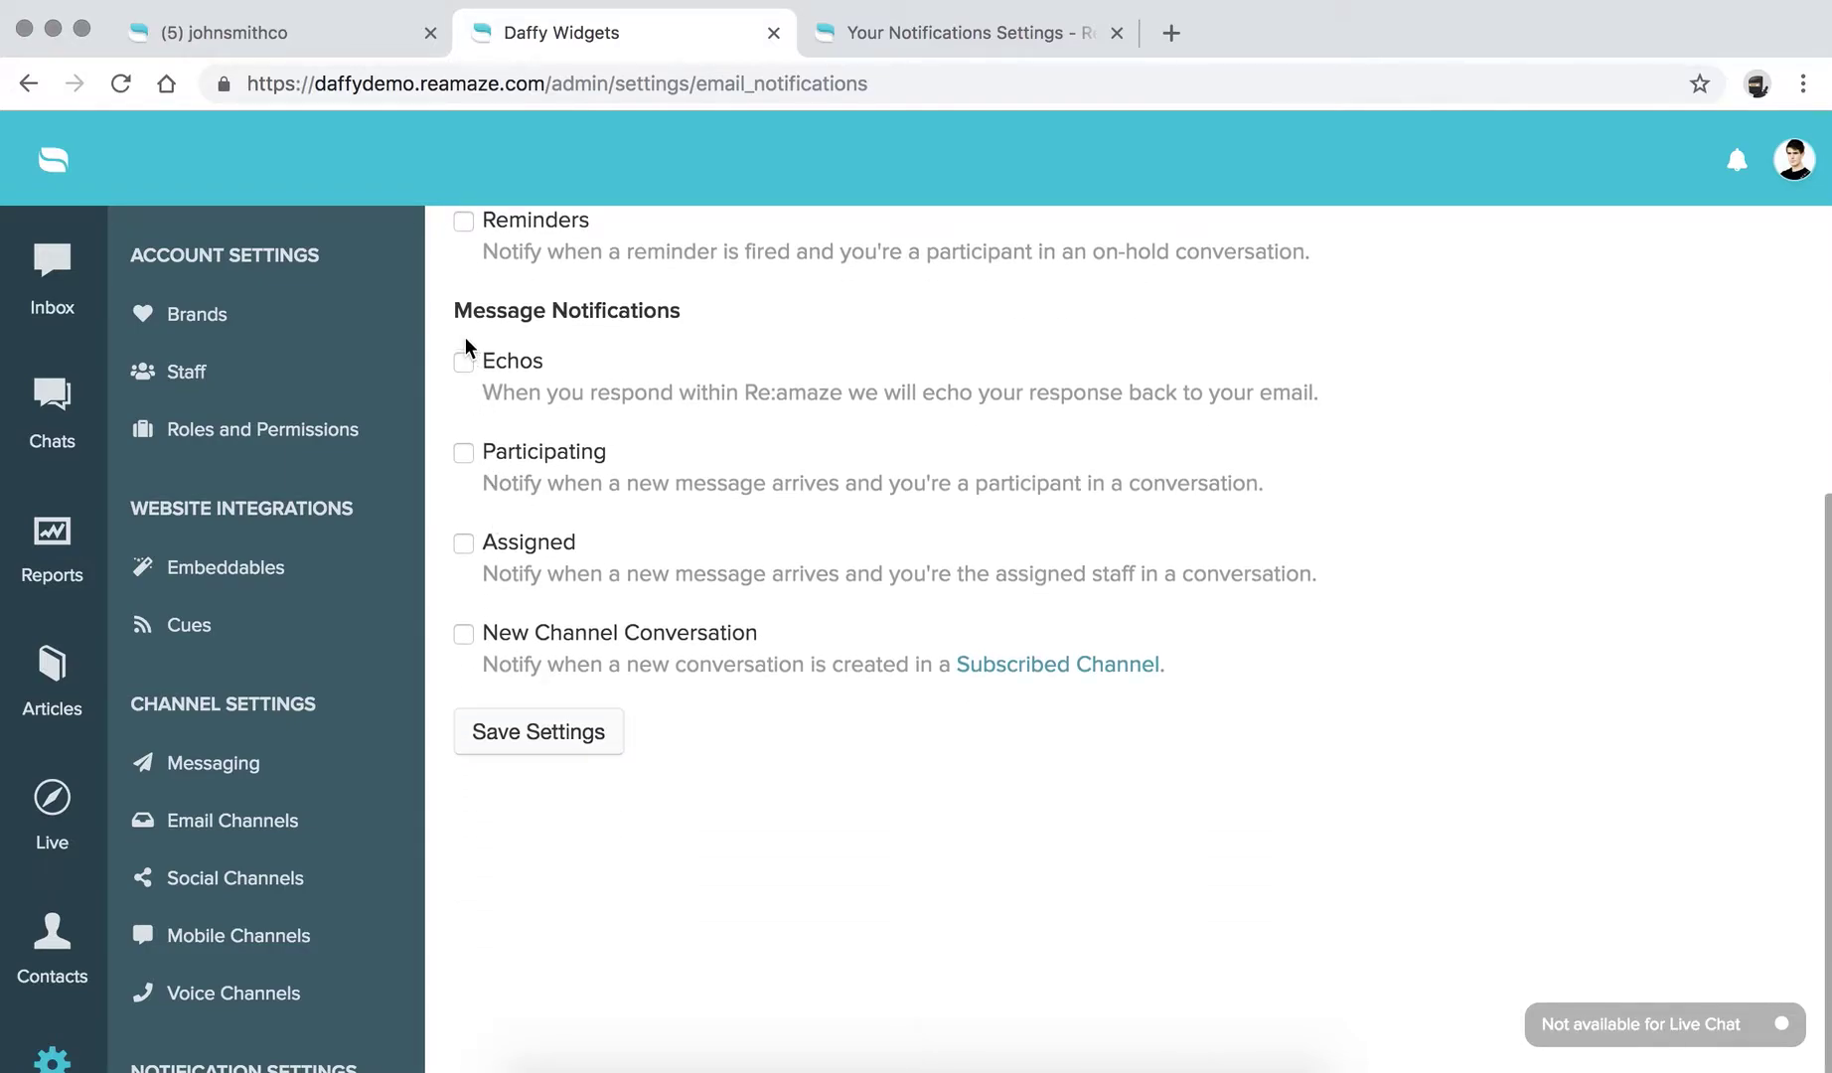
# Step: Under Message Notifications, turn the Echos option on and back off
pyautogui.moveTo(453, 306); pyautogui.dragTo(699, 316)
pyautogui.click(699, 321)
pyautogui.click(464, 363)
pyautogui.scroll(2, 468, 373)
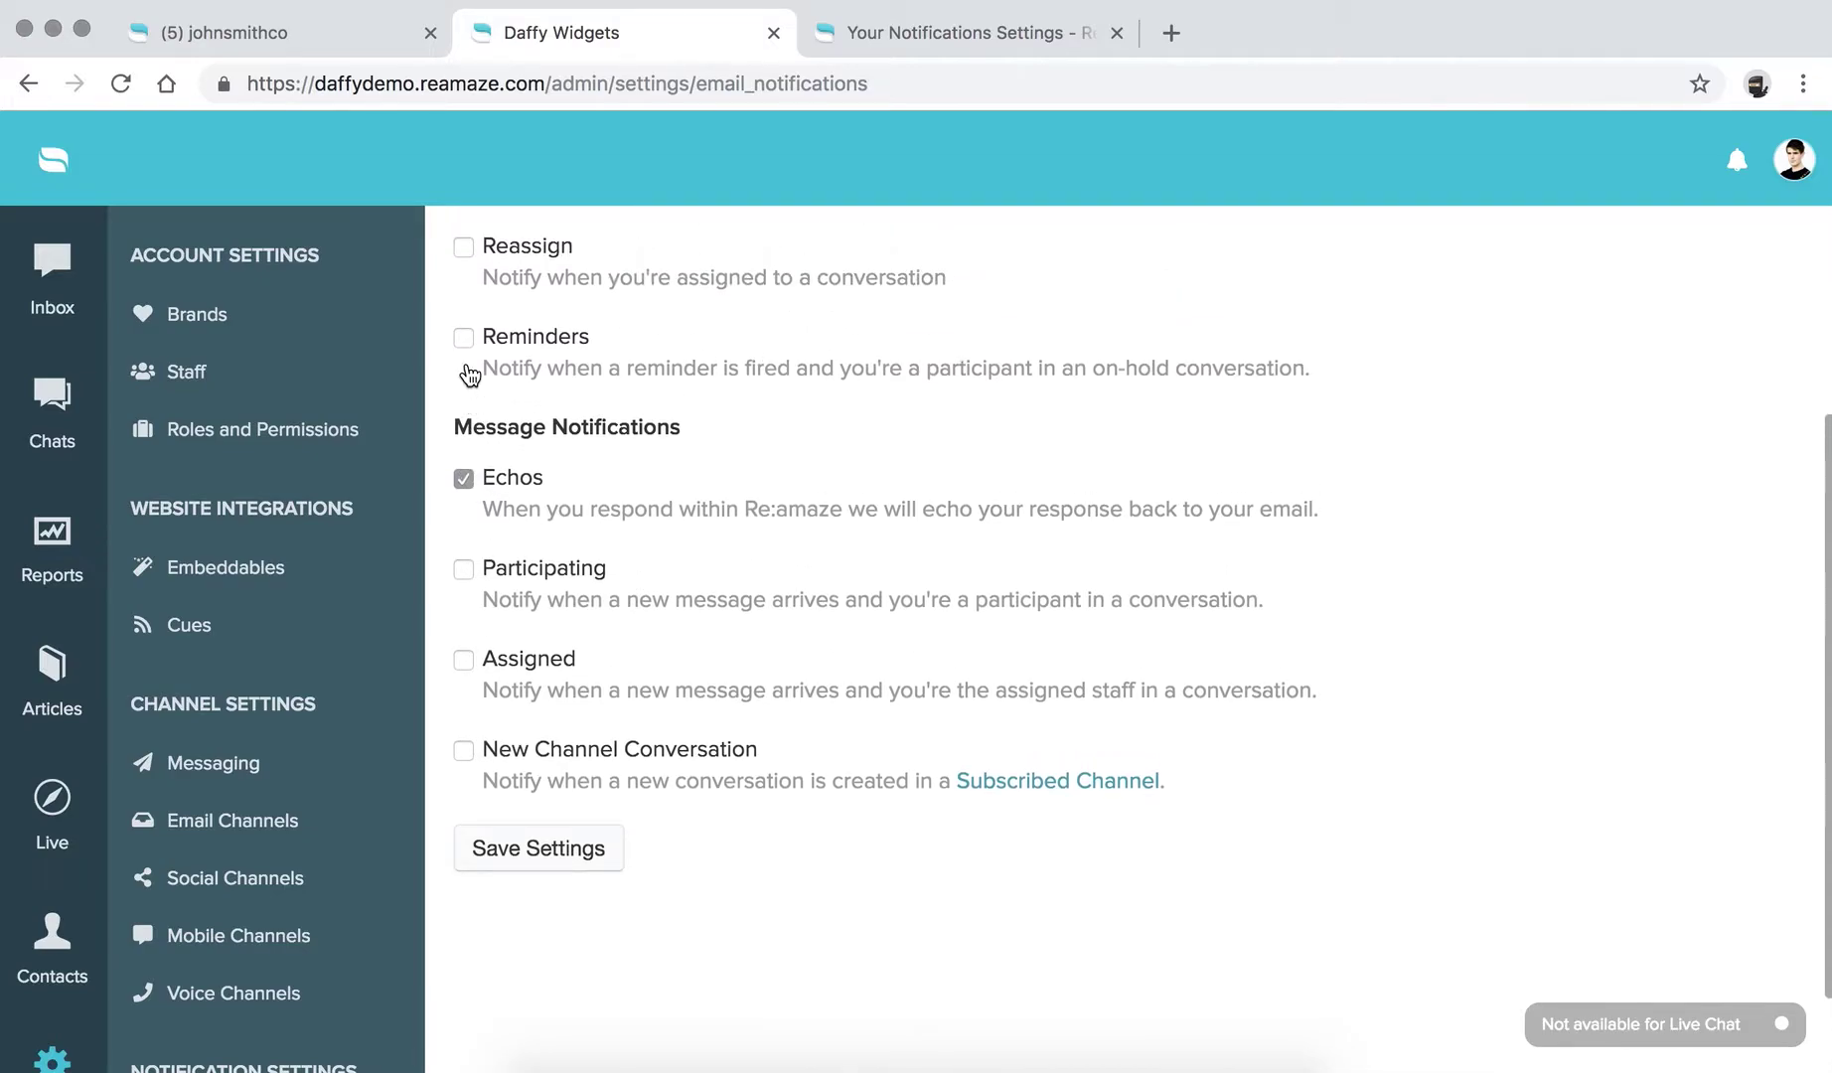
pyautogui.click(464, 482)
pyautogui.click(465, 481)
# Step: Turn the Assigned and New Channel Conversation message options on and back off
pyautogui.click(463, 662)
pyautogui.click(463, 660)
pyautogui.click(464, 752)
pyautogui.click(464, 752)
# Step: Enable email notifications for New Channel Conversation and Assigned, and save the settings
pyautogui.scroll(1, 820, 894)
pyautogui.click(463, 807)
pyautogui.click(465, 717)
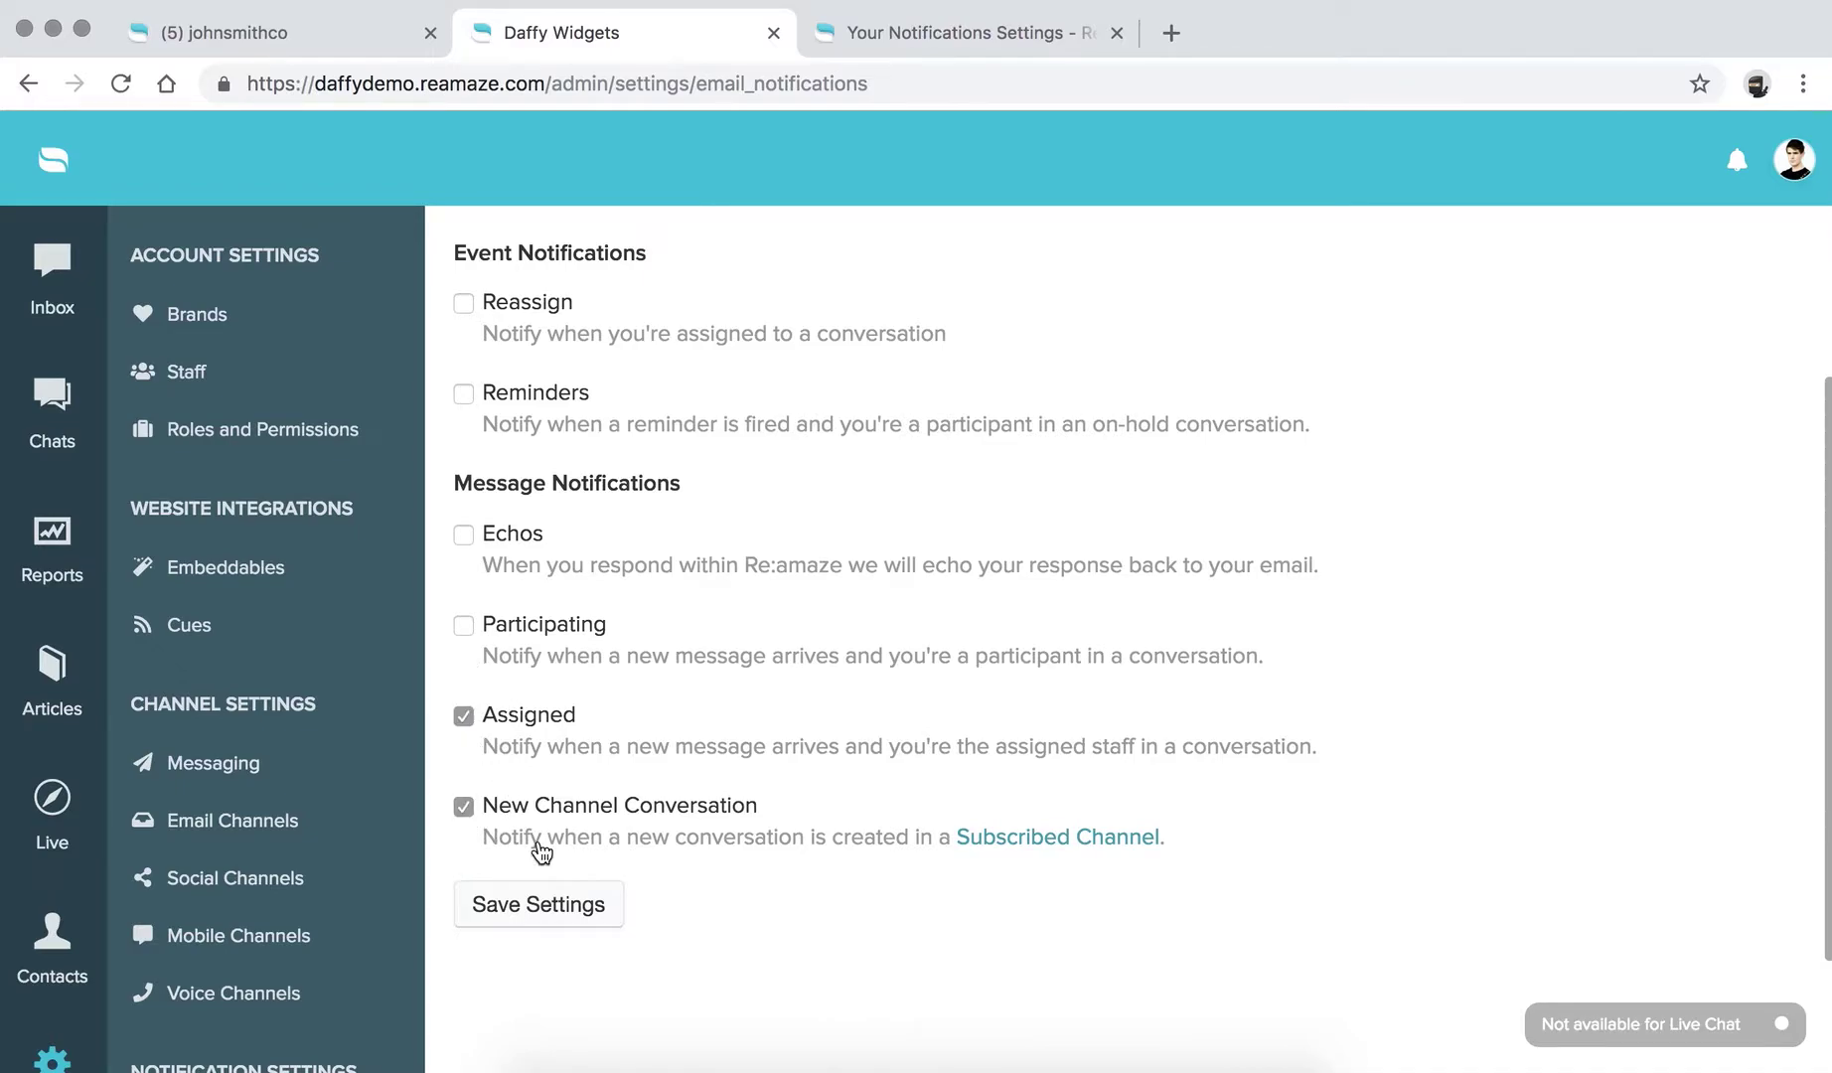
pyautogui.click(551, 906)
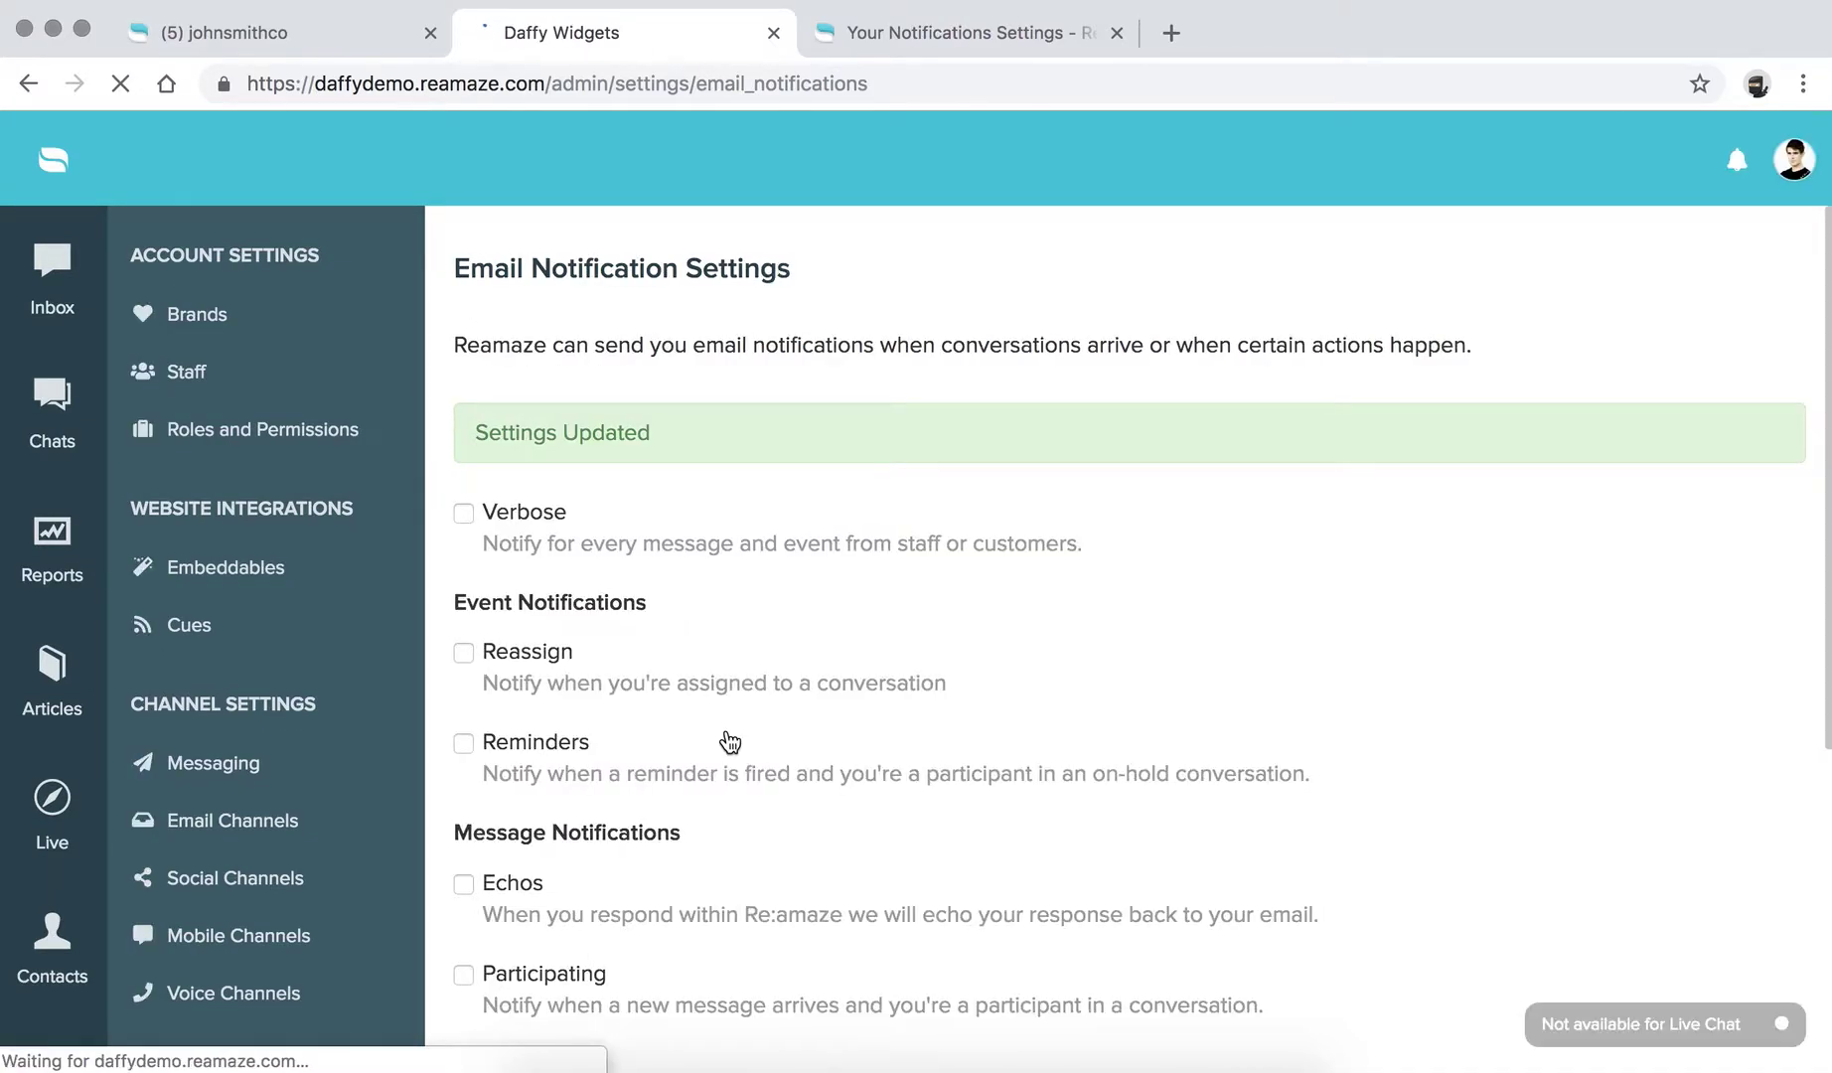
# Step: Open the Mobile Notifications page under Notification Settings
pyautogui.scroll(-3, 730, 742)
pyautogui.scroll(-2, 233, 864)
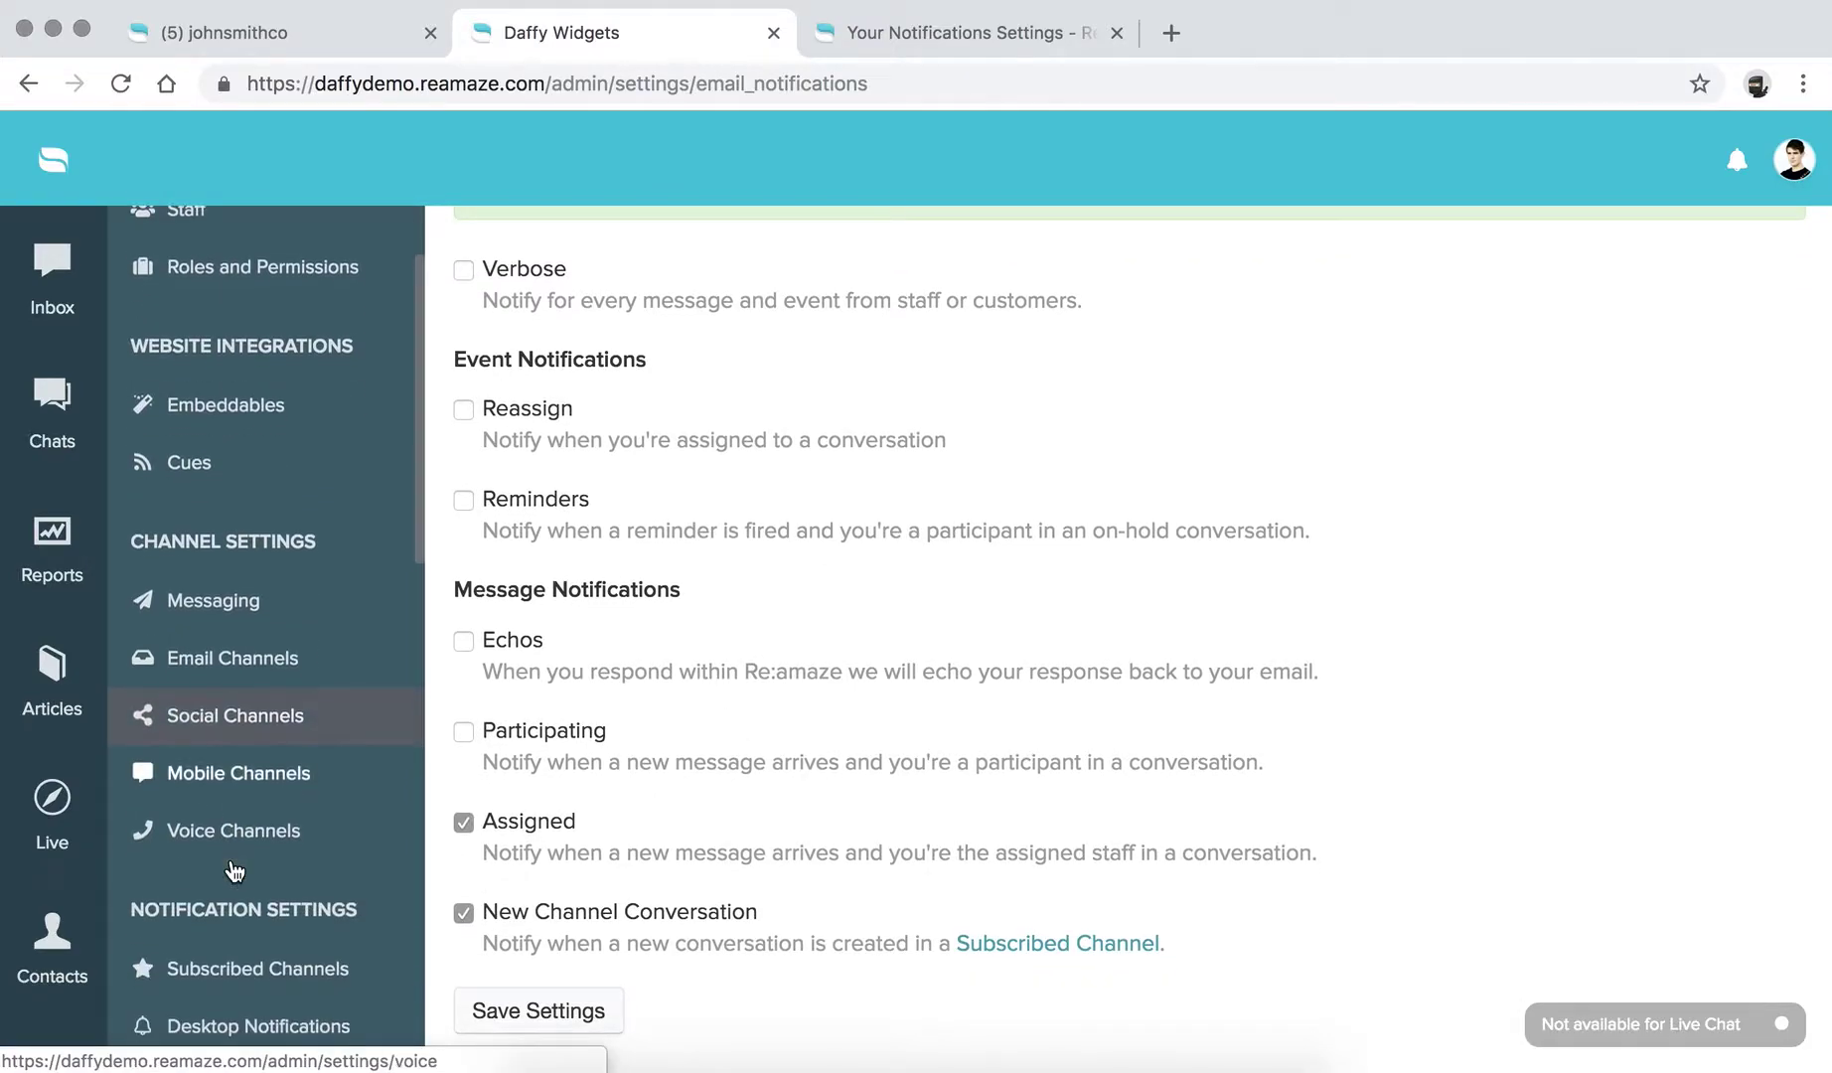
pyautogui.scroll(-3, 225, 787)
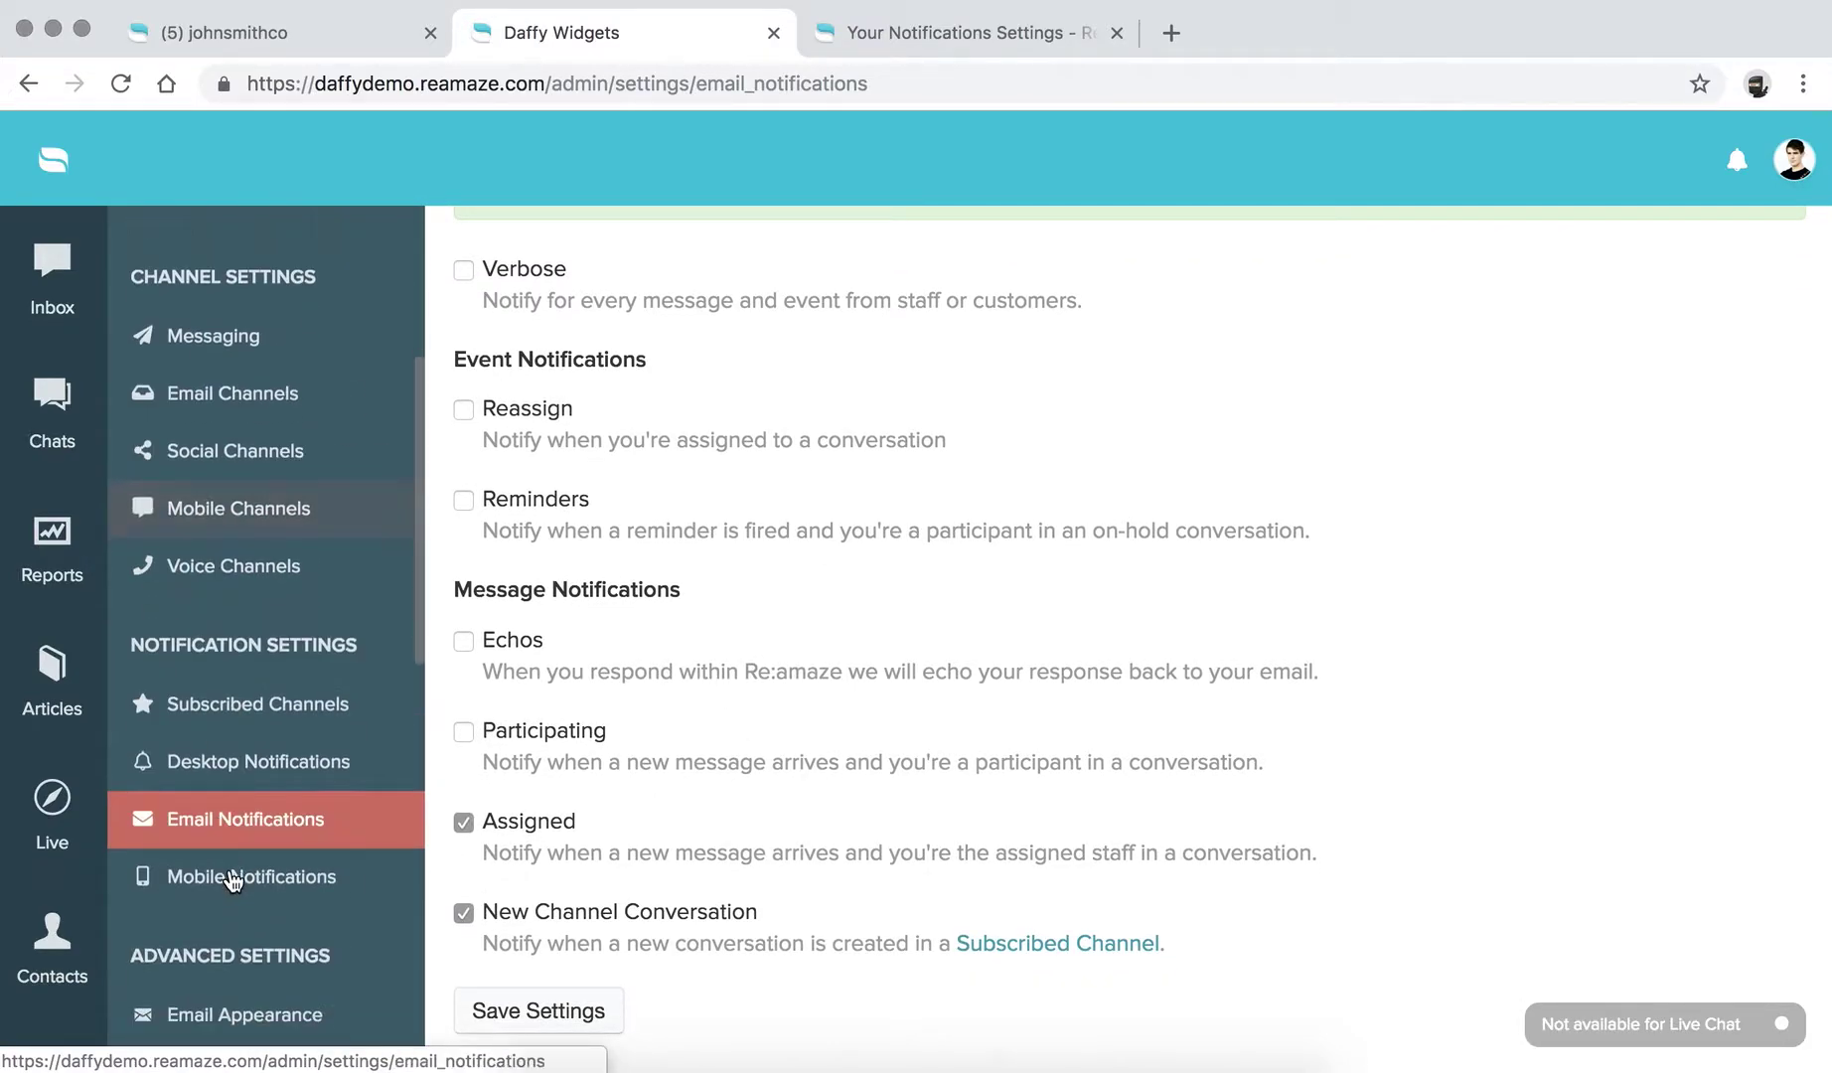
pyautogui.click(220, 899)
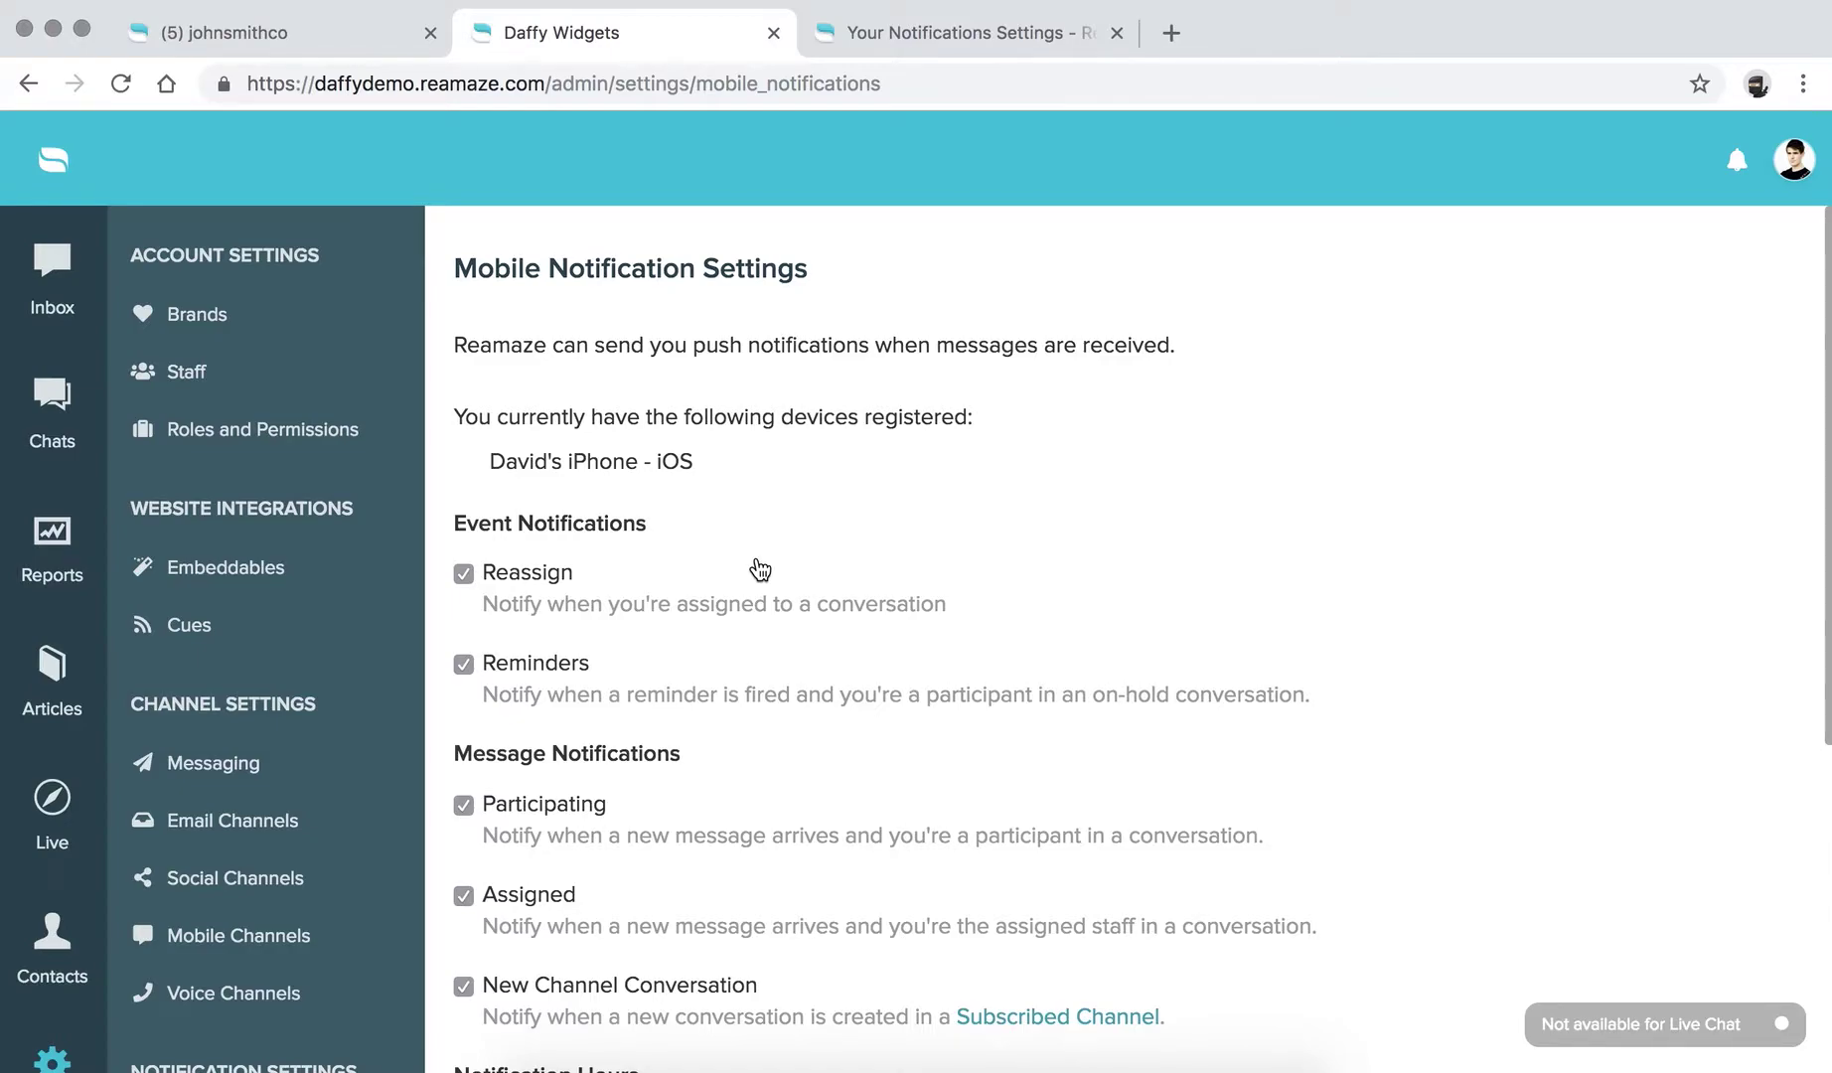
# Step: Set the mobile notification time range to Set Specific Hours with a start time of 06:30 AM
pyautogui.scroll(-5, 760, 570)
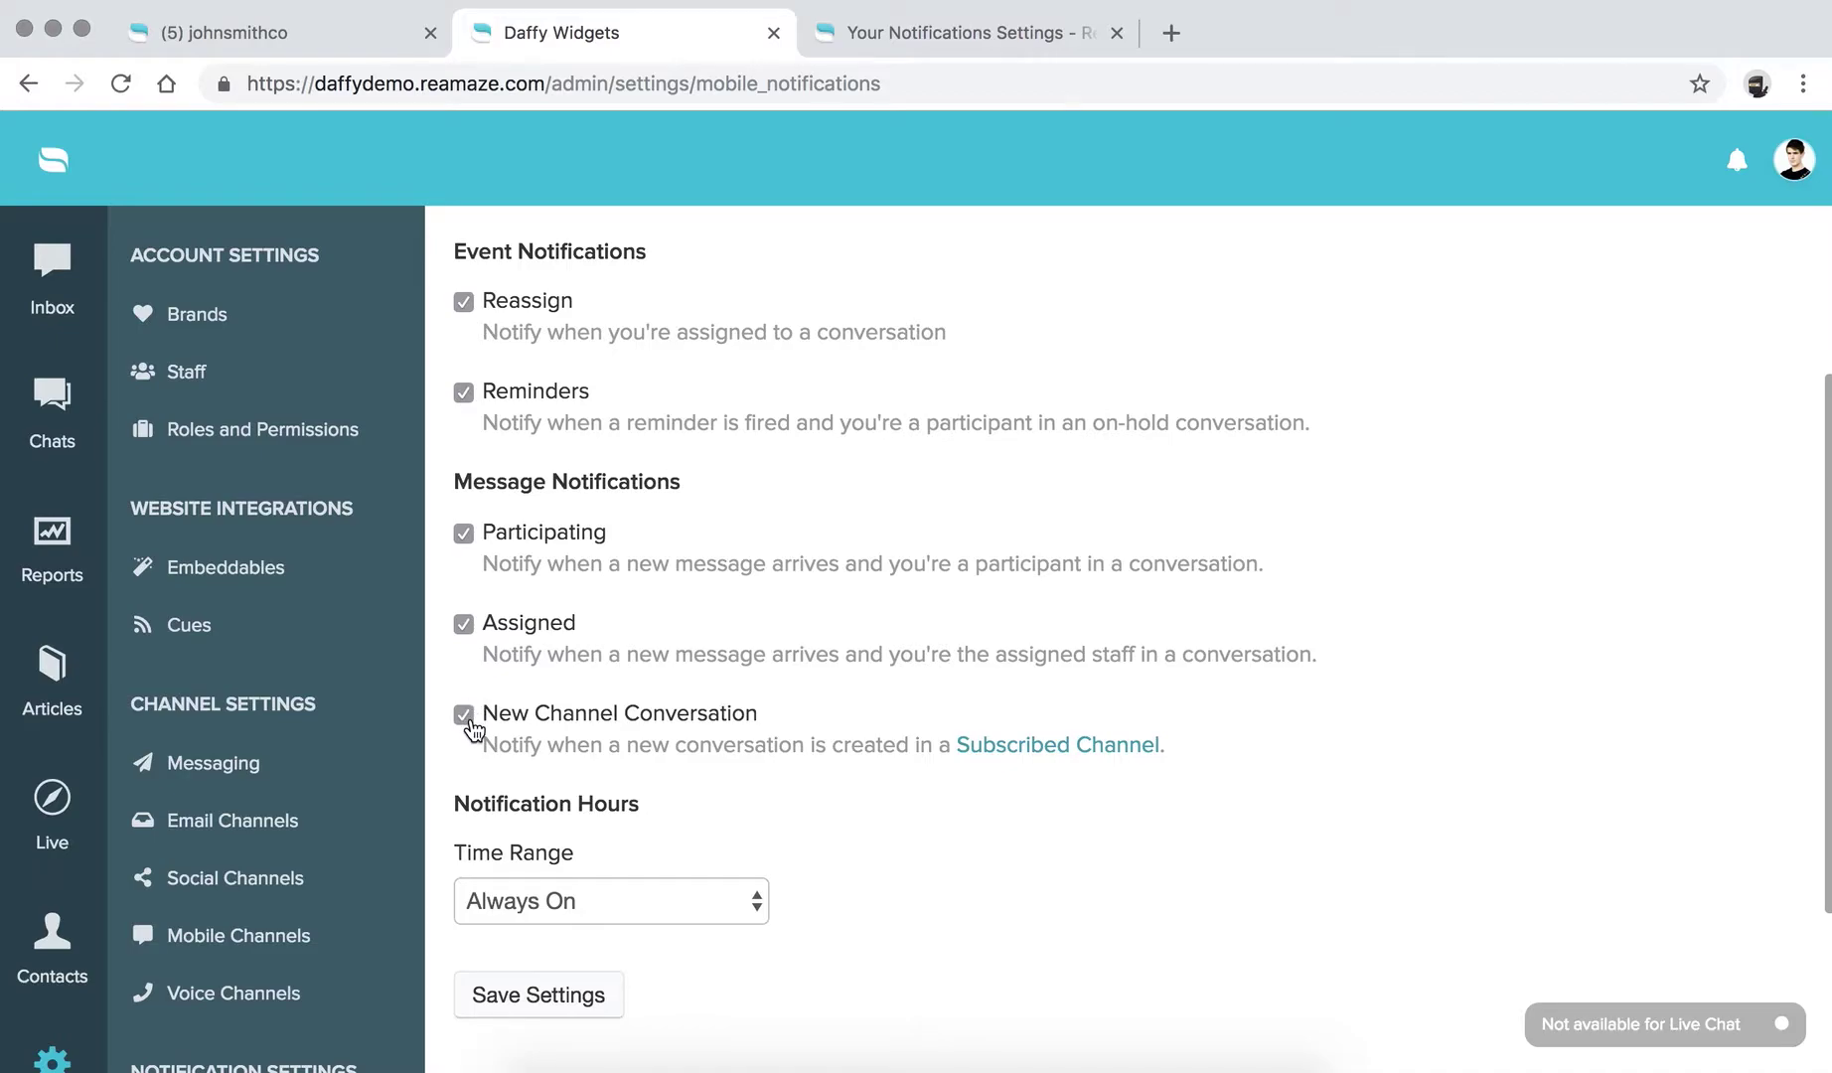
pyautogui.scroll(-3, 473, 731)
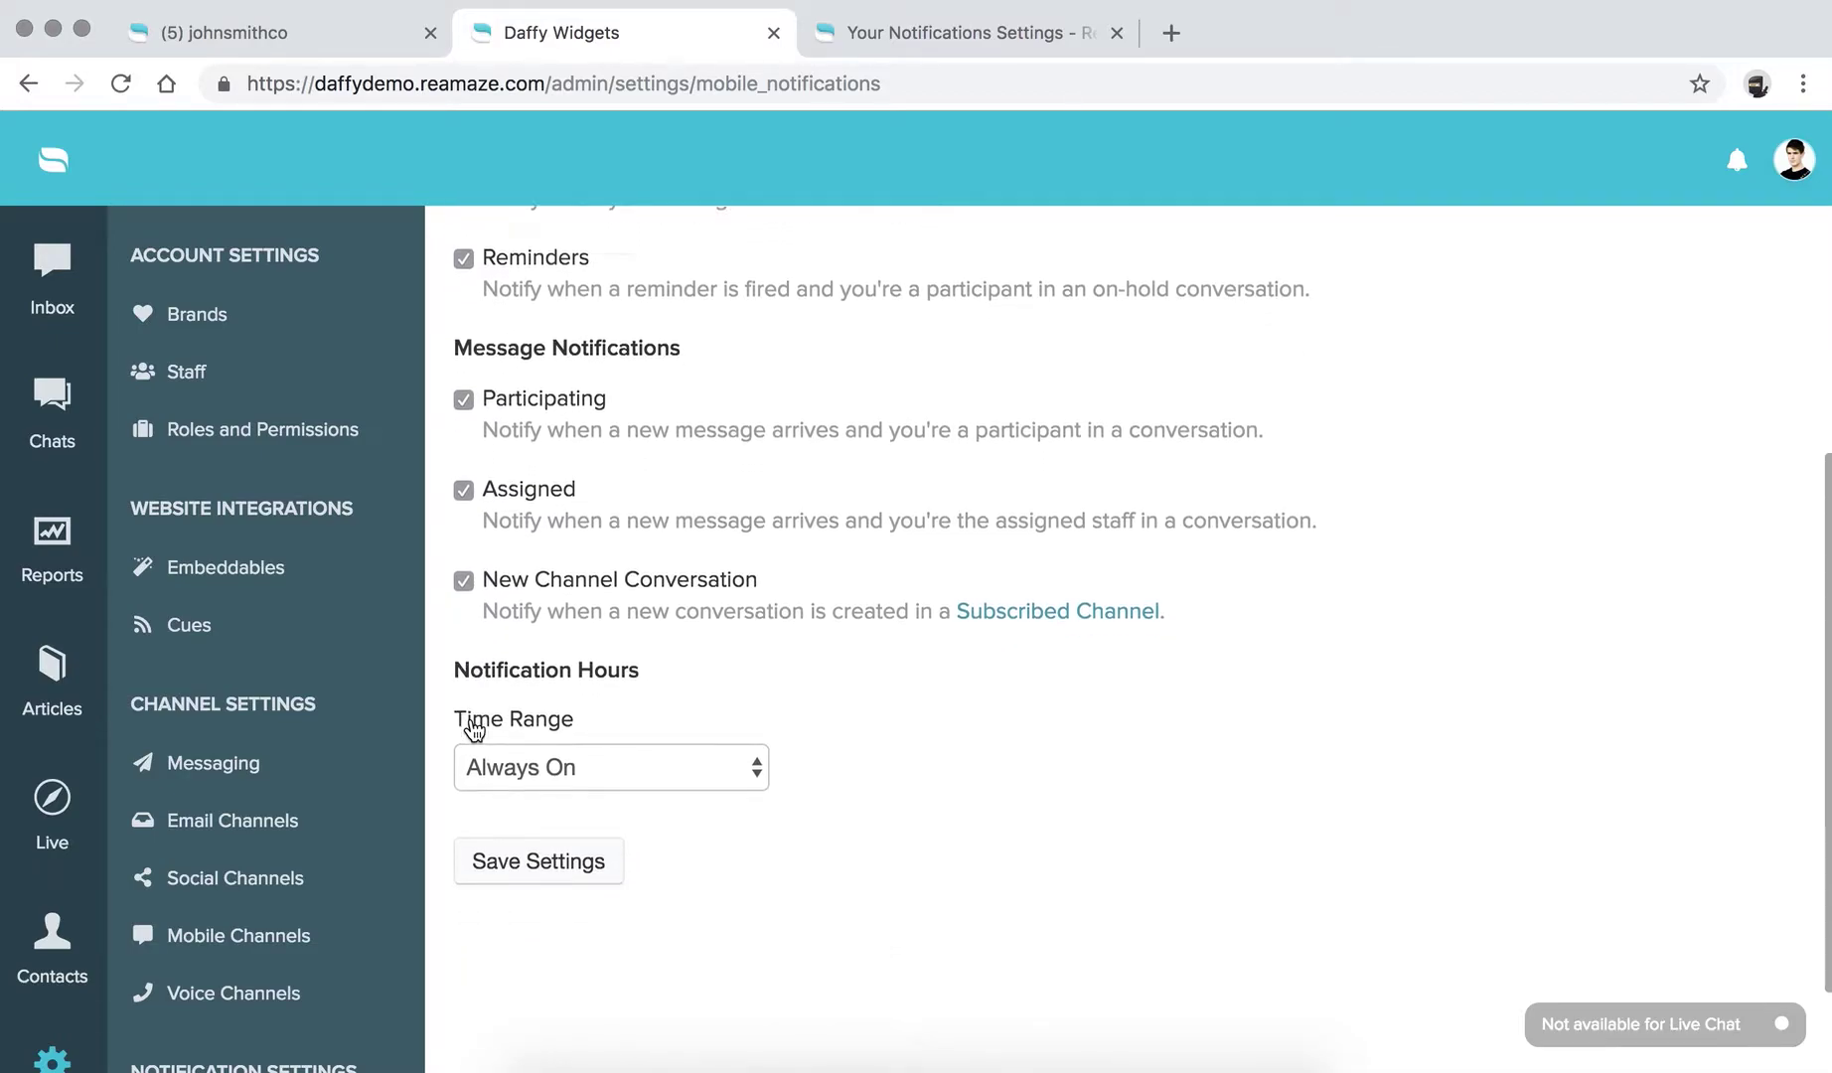
pyautogui.scroll(-1, 561, 740)
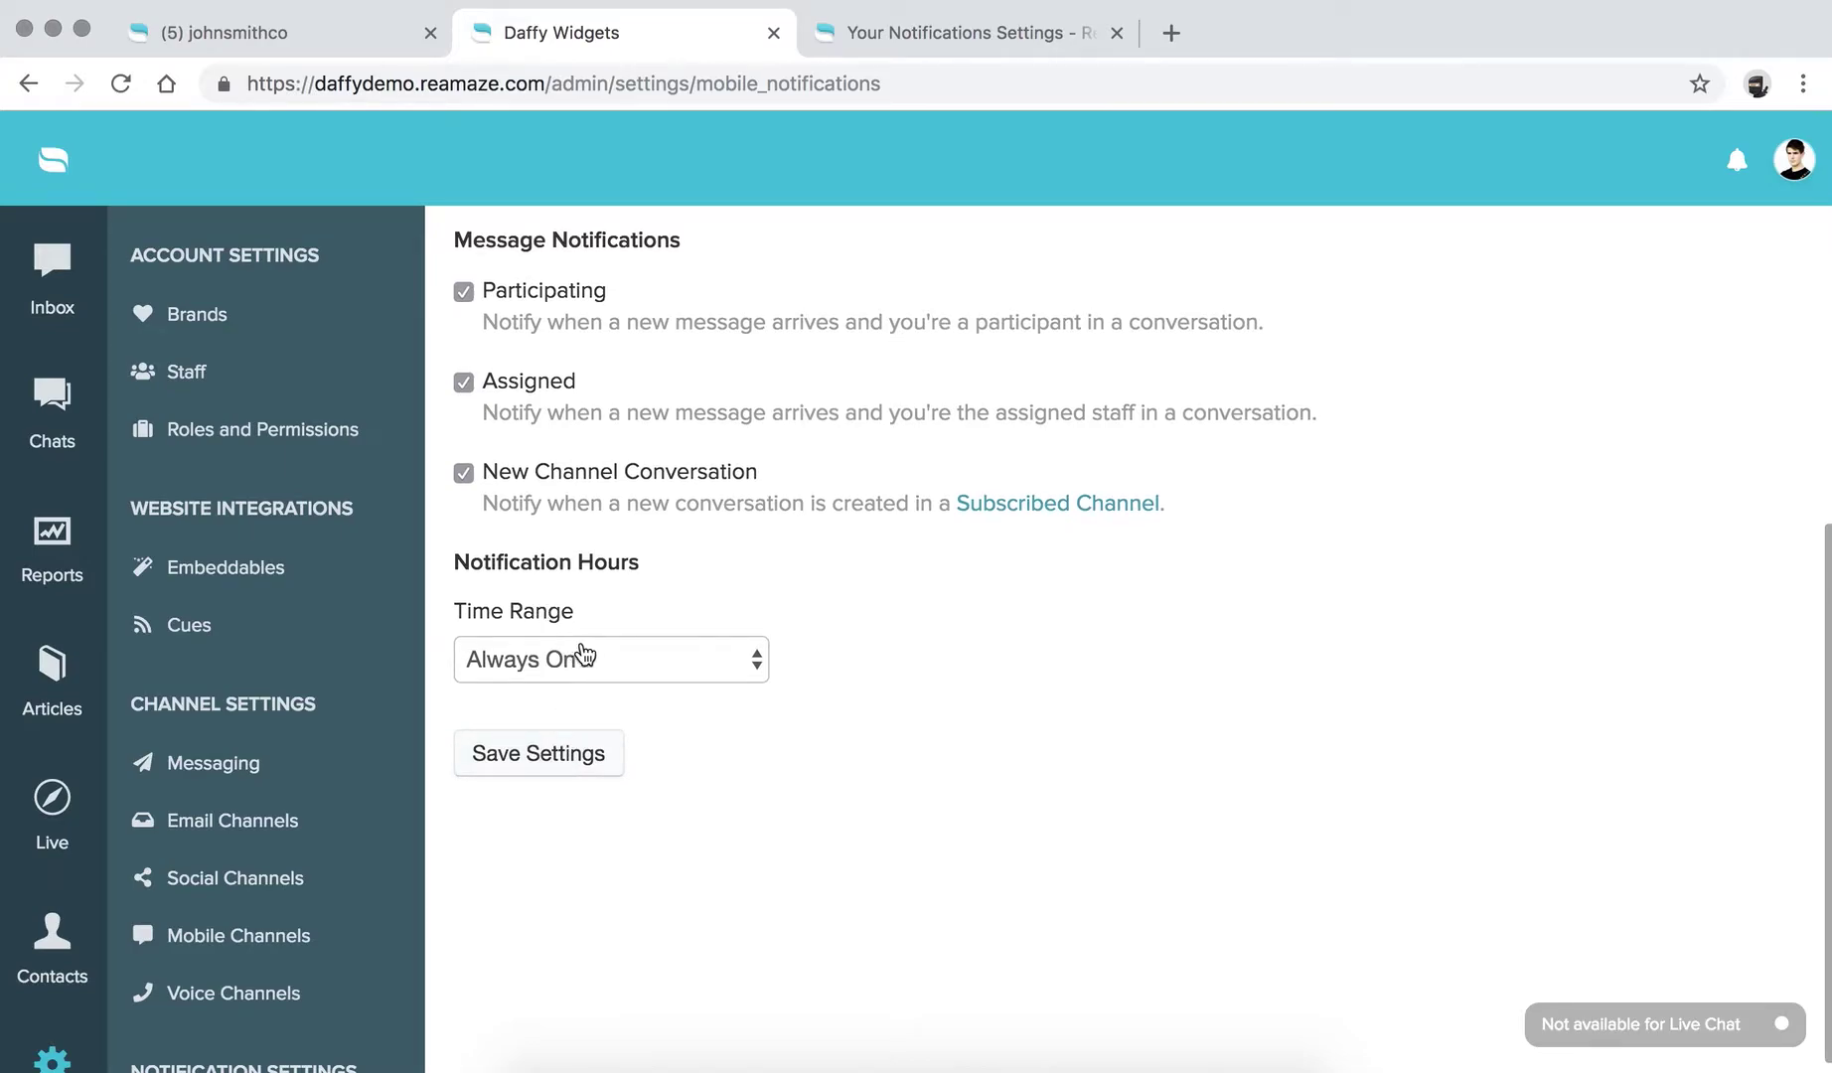
pyautogui.click(682, 658)
pyautogui.click(655, 695)
pyautogui.click(655, 726)
pyautogui.scroll(-6, 536, 842)
pyautogui.scroll(3, 544, 844)
pyautogui.scroll(-3, 544, 843)
pyautogui.click(544, 843)
# Step: Set the end of the notification hours to 07:00 PM and save the mobile settings
pyautogui.click(883, 723)
pyautogui.scroll(-4, 879, 954)
pyautogui.scroll(-4, 879, 963)
pyautogui.scroll(-5, 875, 908)
pyautogui.scroll(-8, 872, 904)
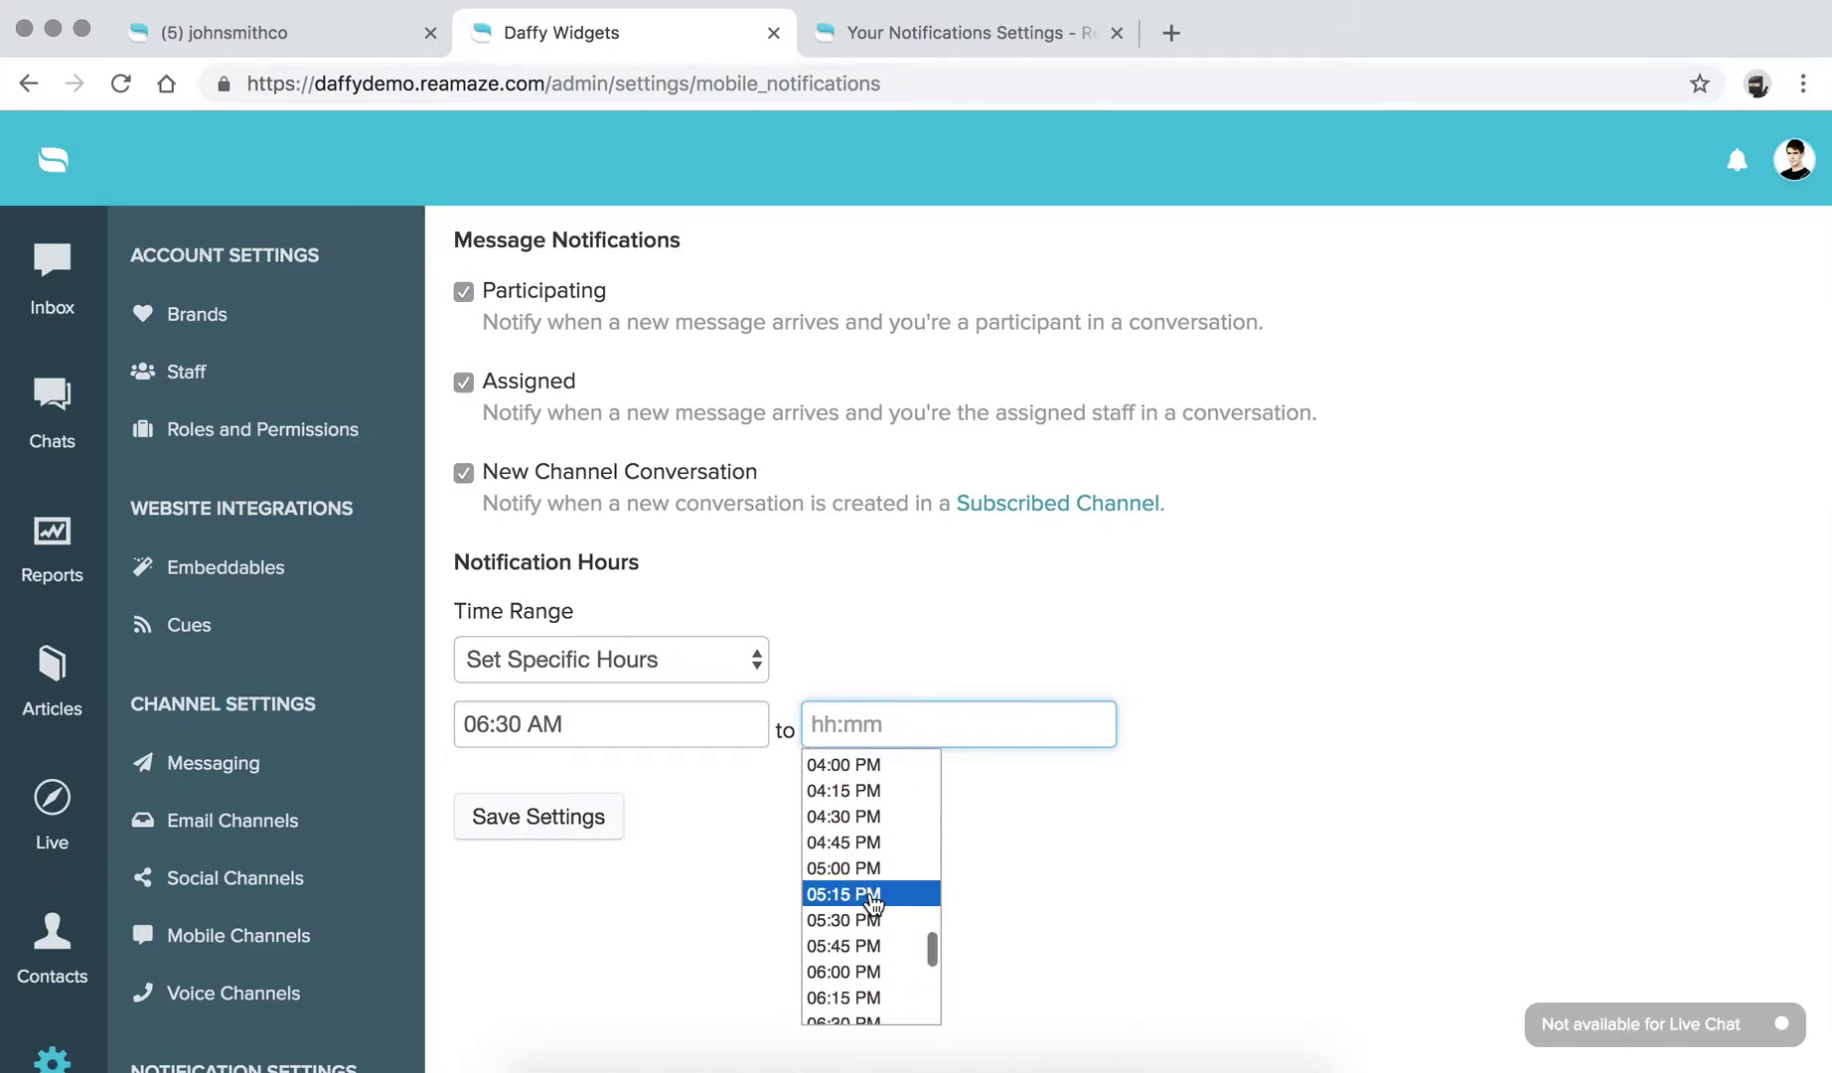
pyautogui.scroll(-2, 872, 900)
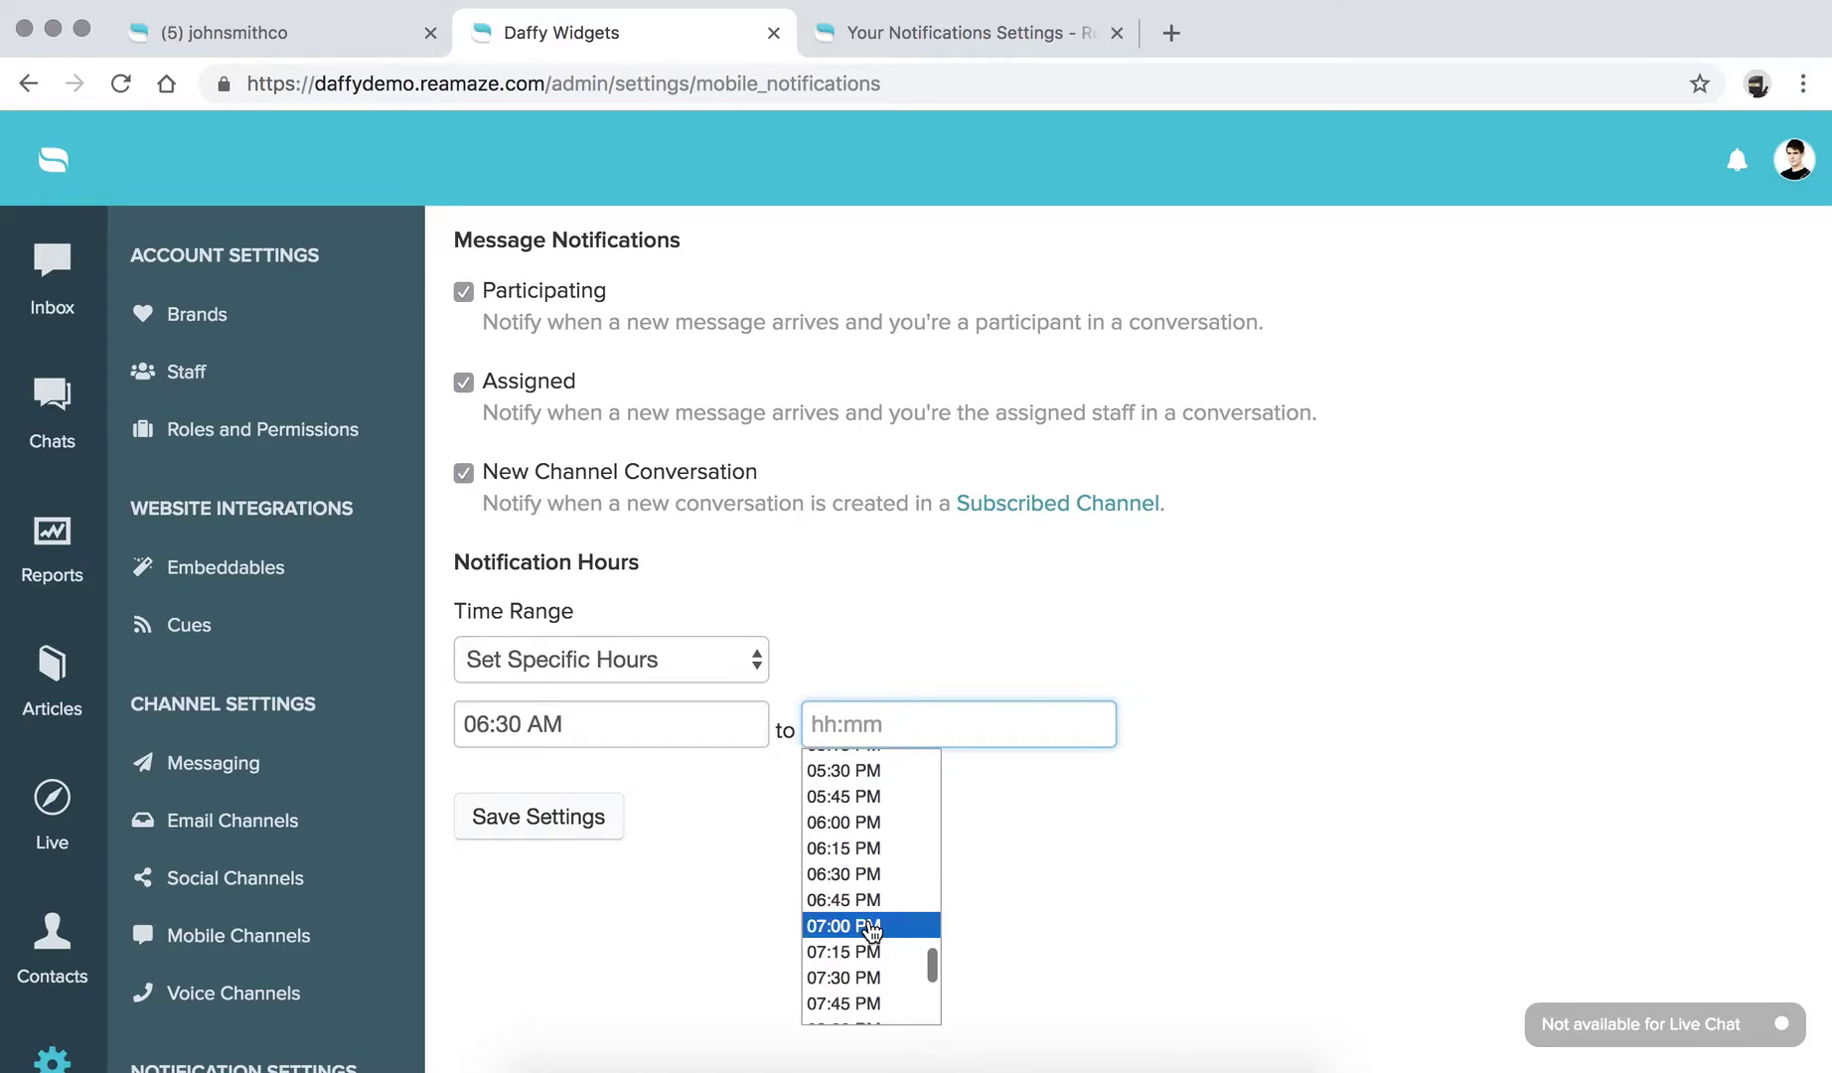
pyautogui.click(871, 926)
pyautogui.click(582, 833)
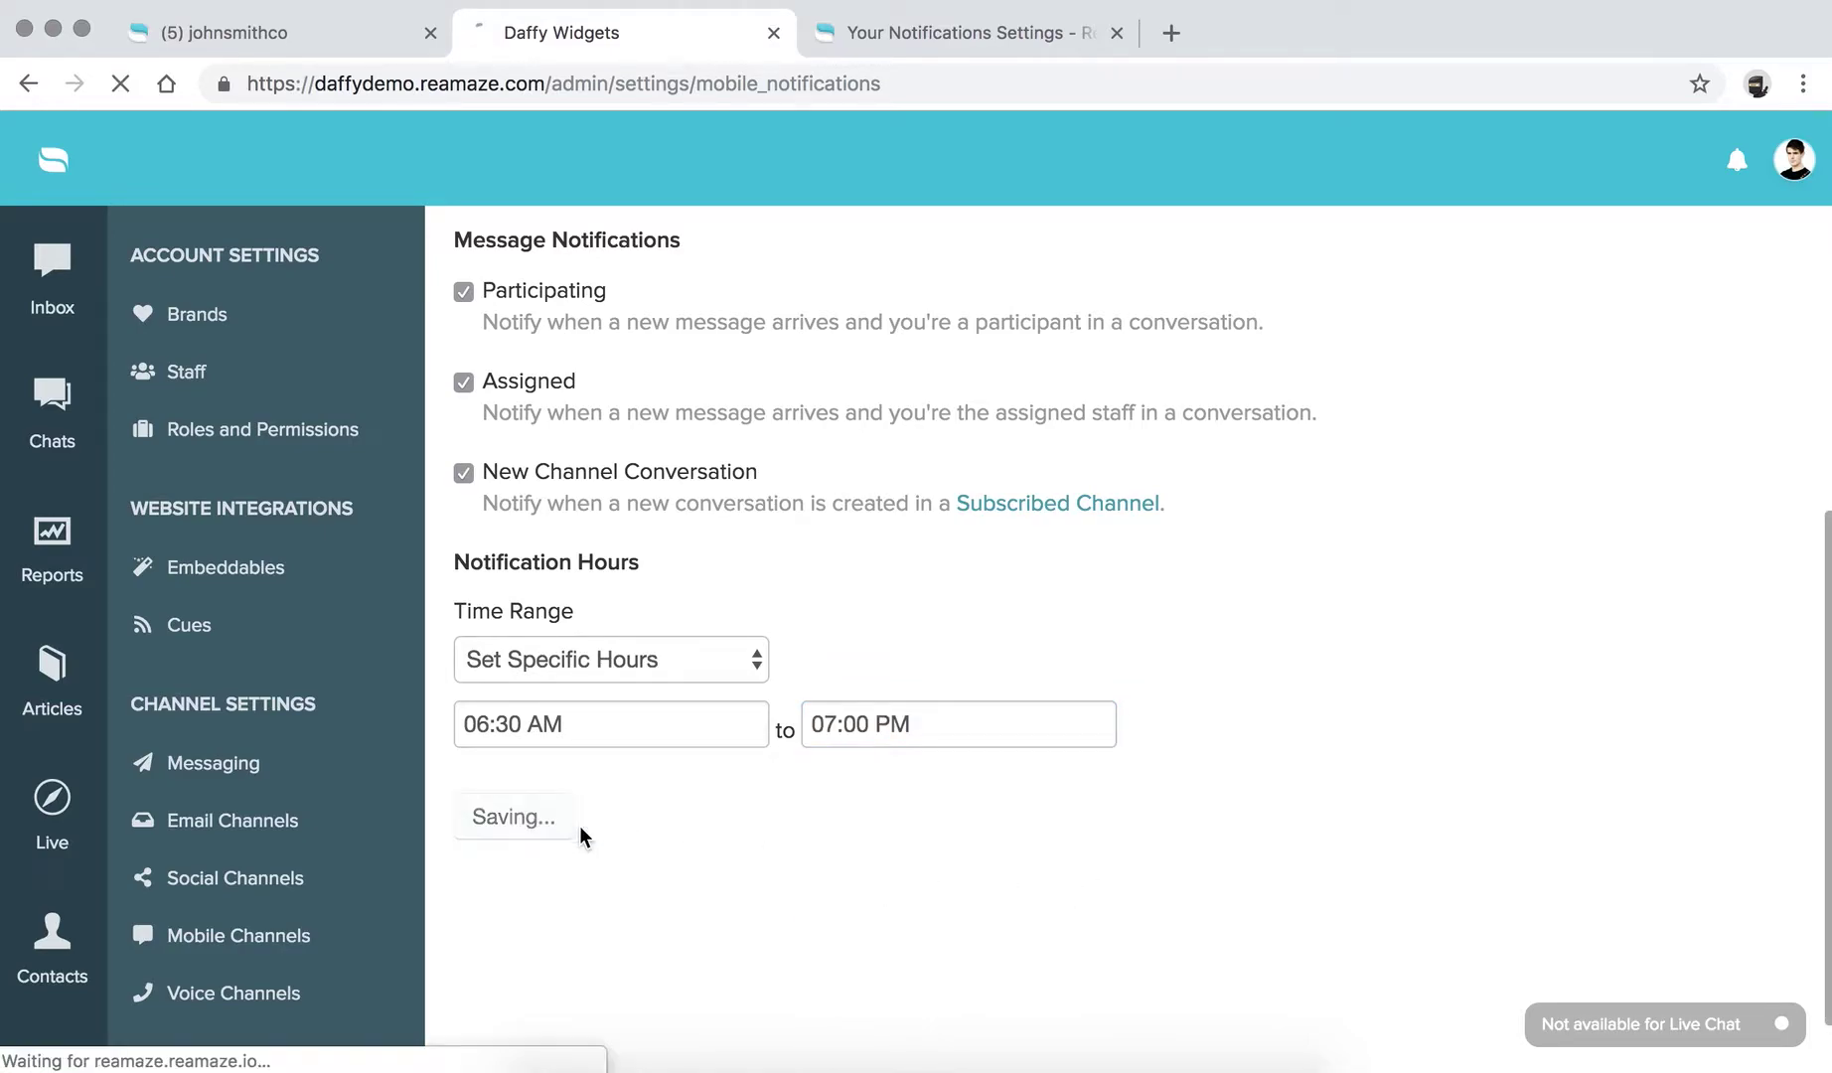
# Step: Review the saved notification hours and go back to the Subscribed Channels page
pyautogui.scroll(-4, 1077, 840)
pyautogui.scroll(-3, 1076, 835)
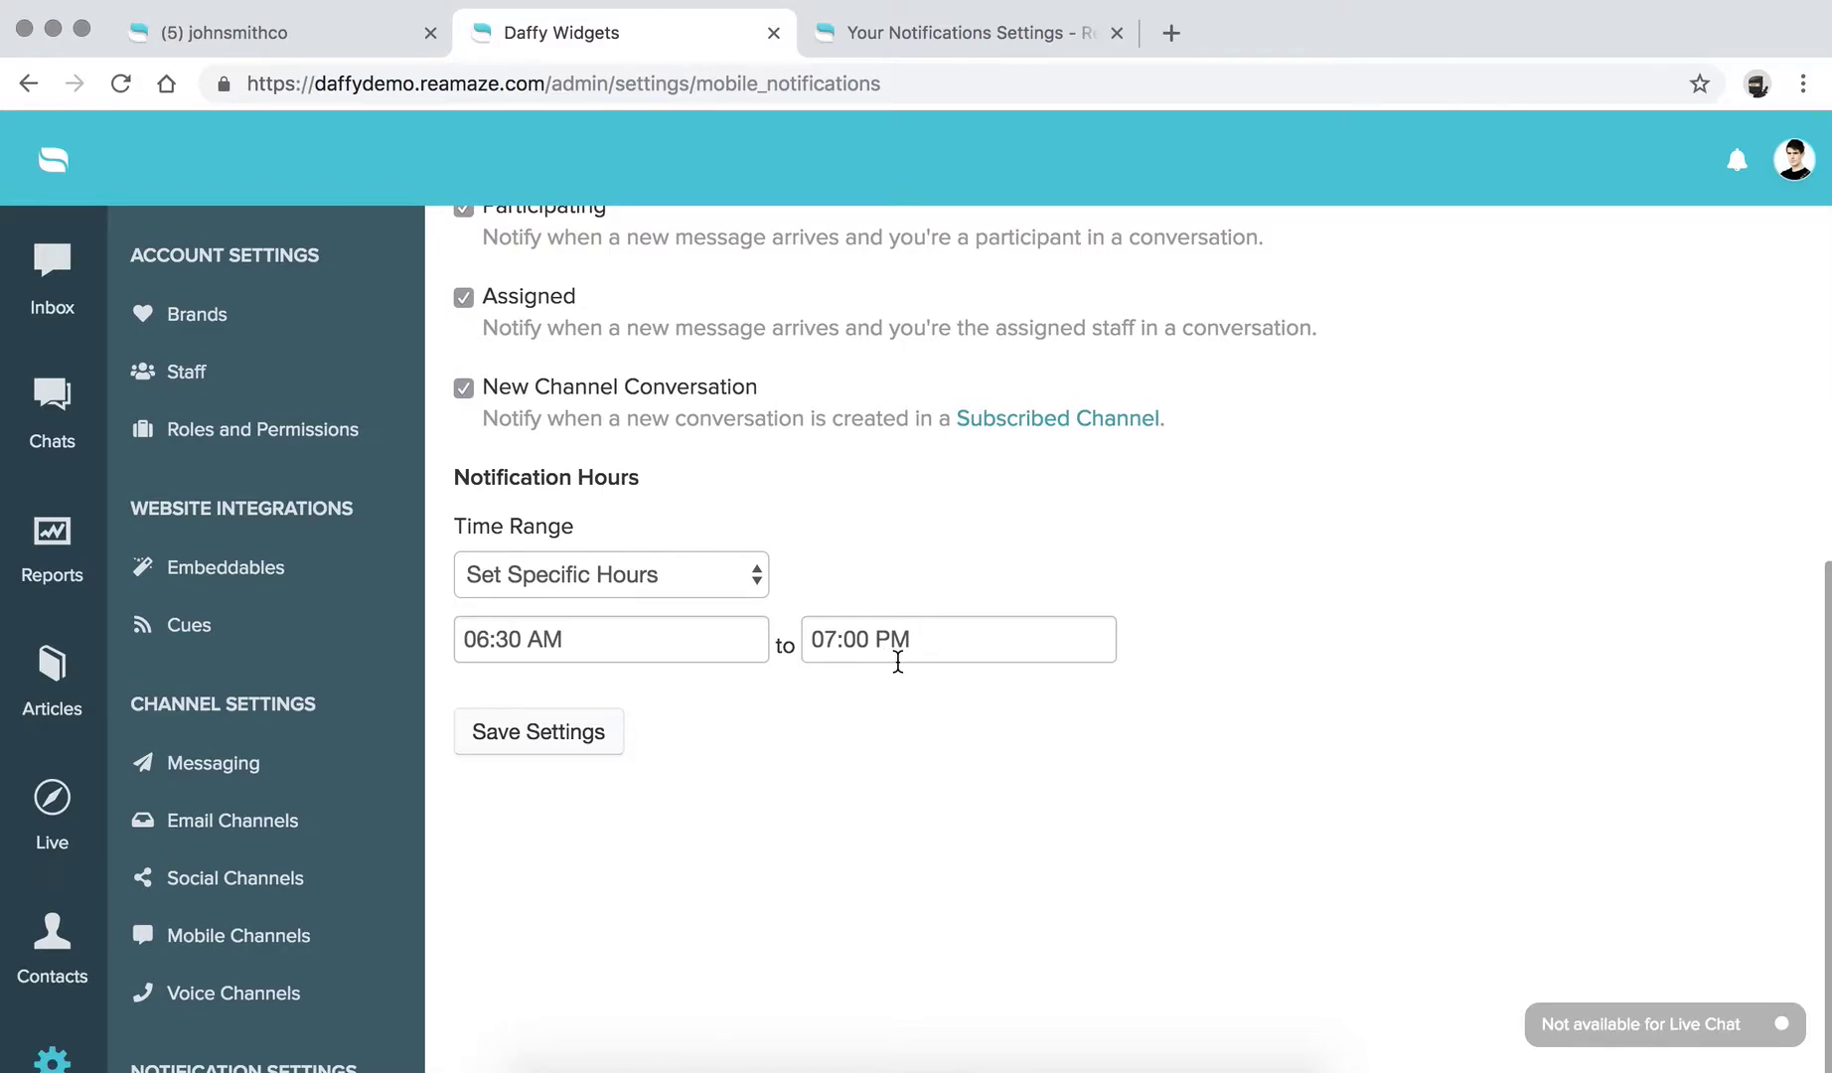
pyautogui.scroll(-10, 228, 775)
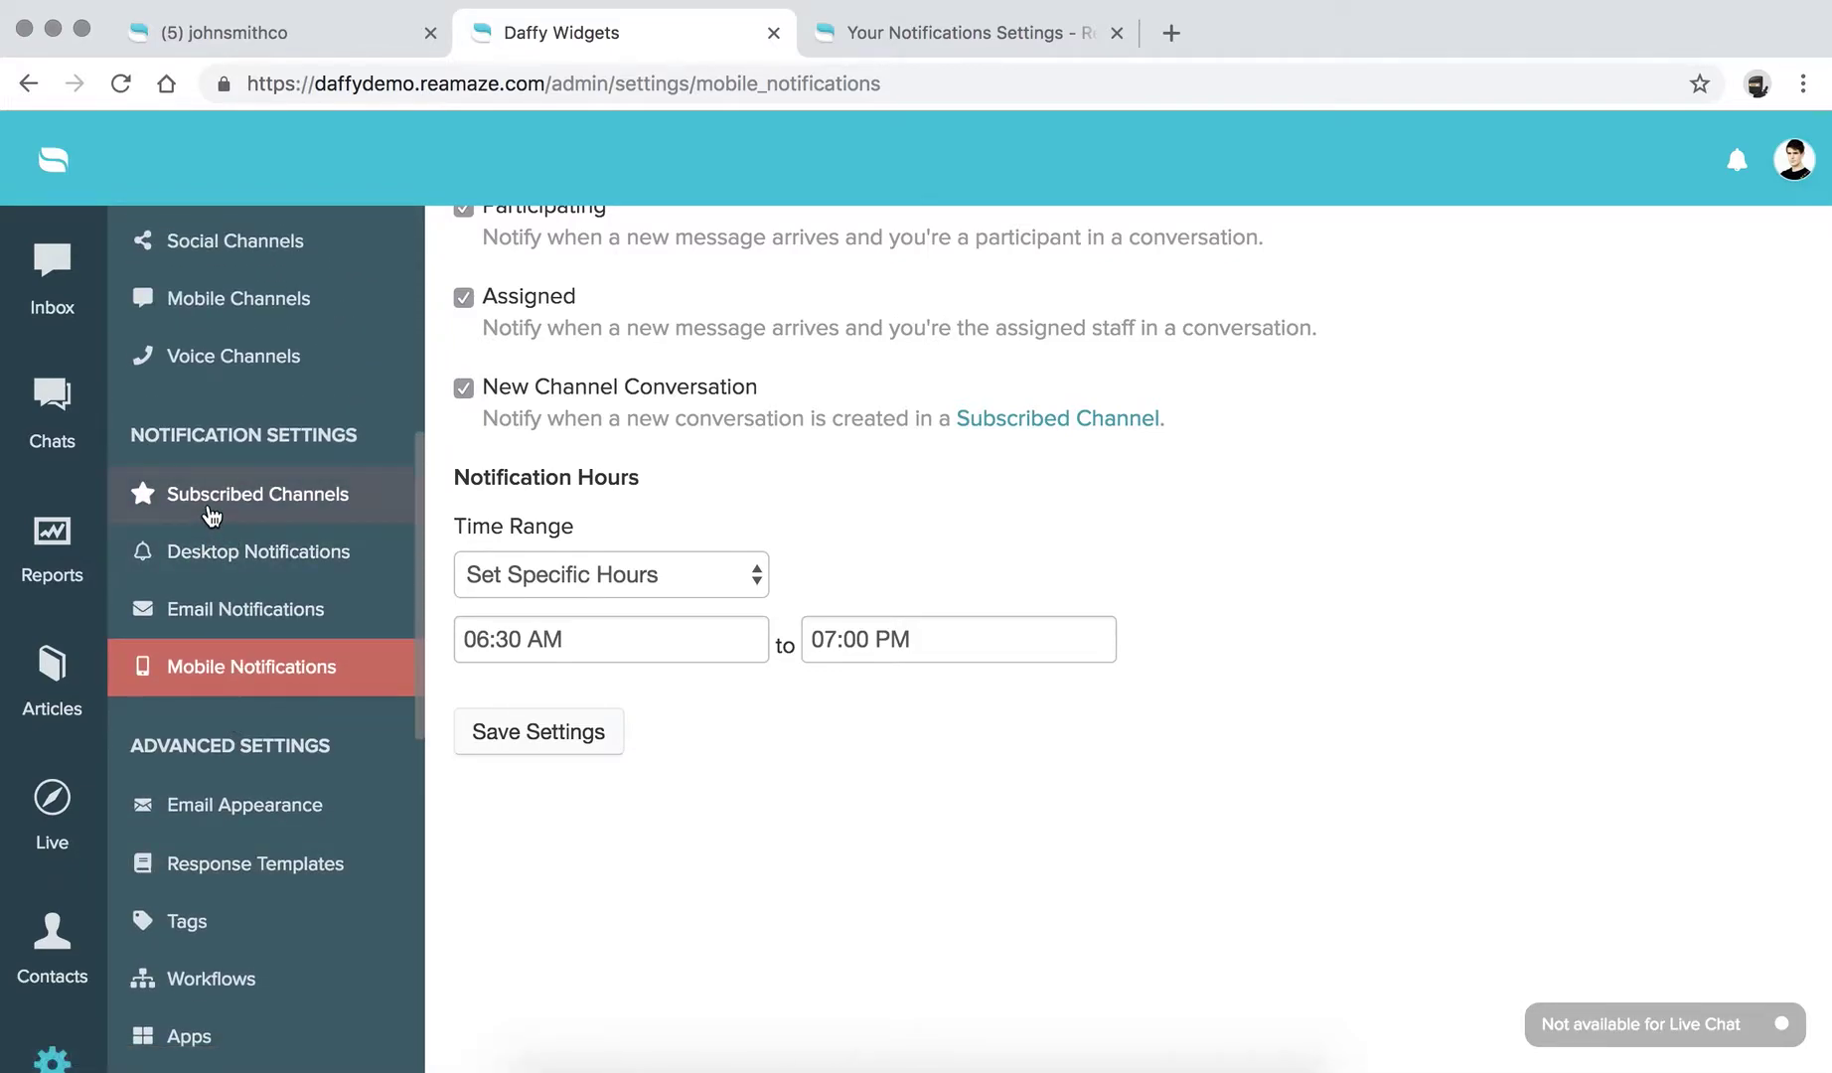
pyautogui.click(236, 511)
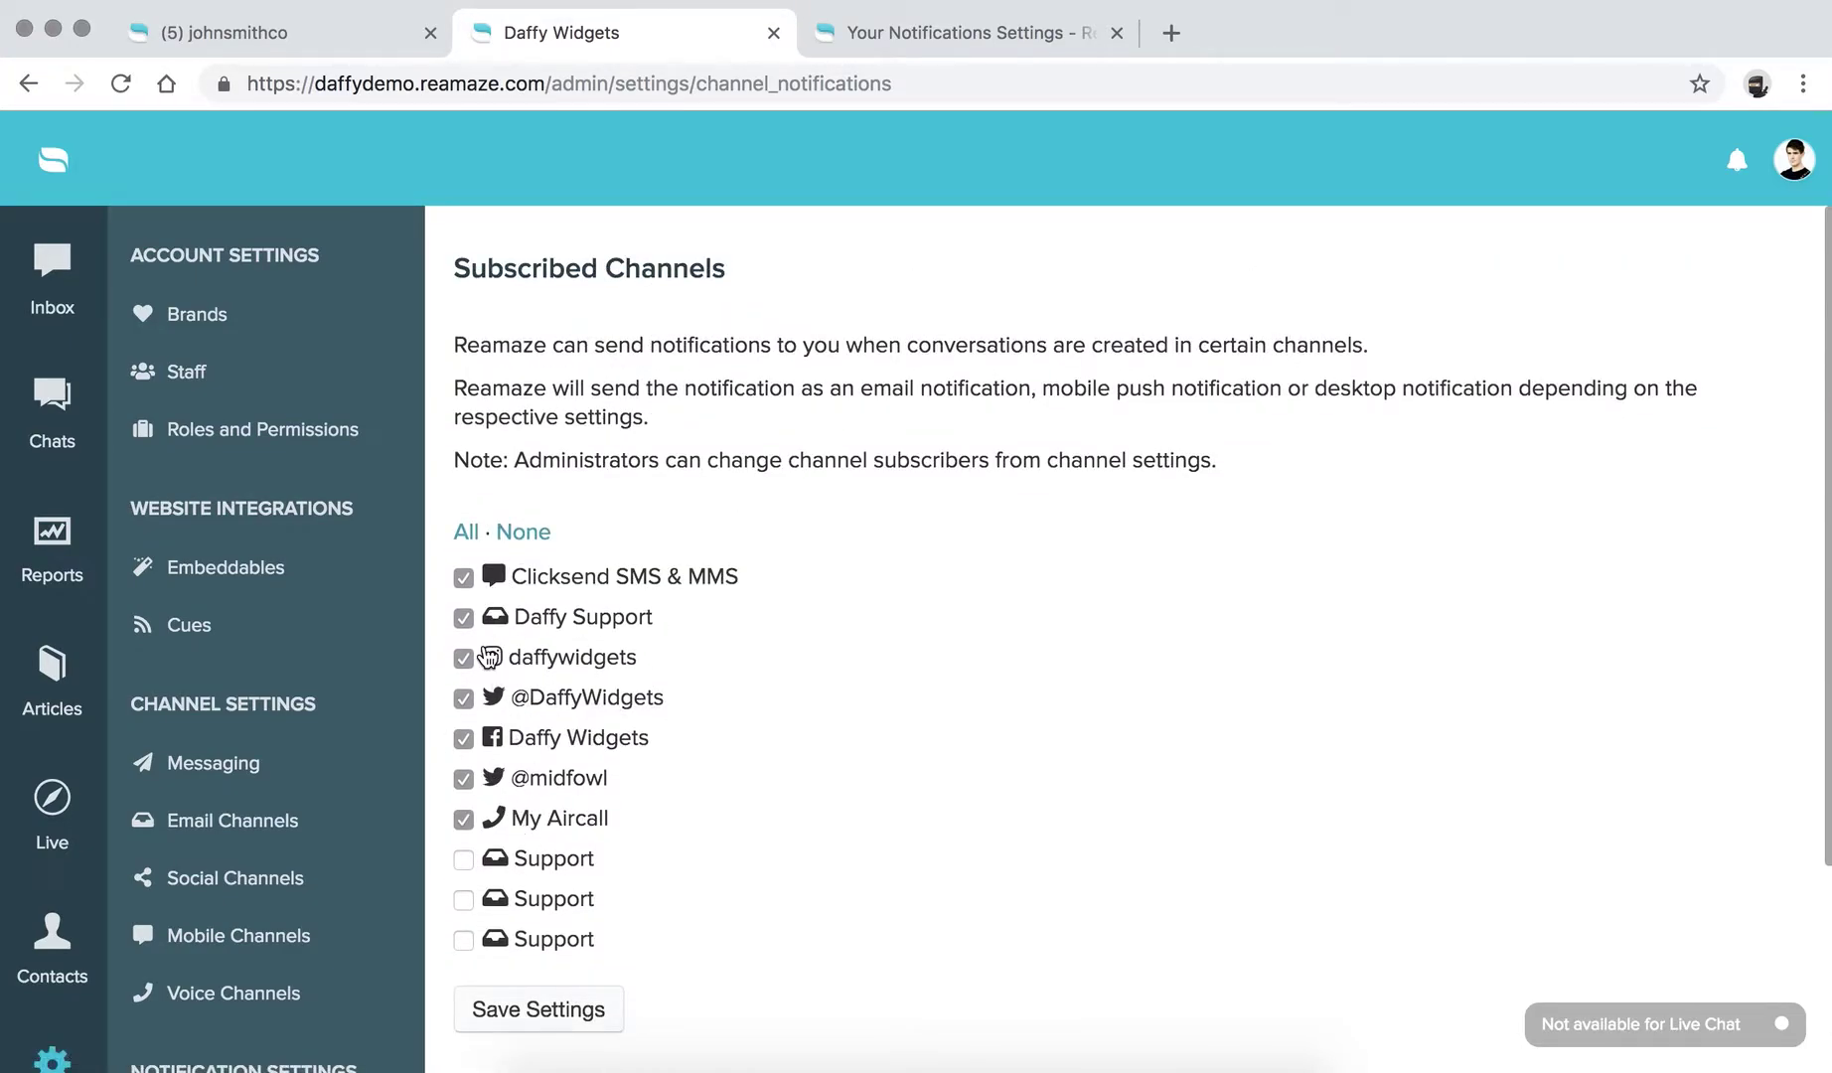
# Step: Review the available settings categories and open Email Channels under Channel Settings
pyautogui.scroll(-10, 258, 854)
pyautogui.scroll(6, 209, 696)
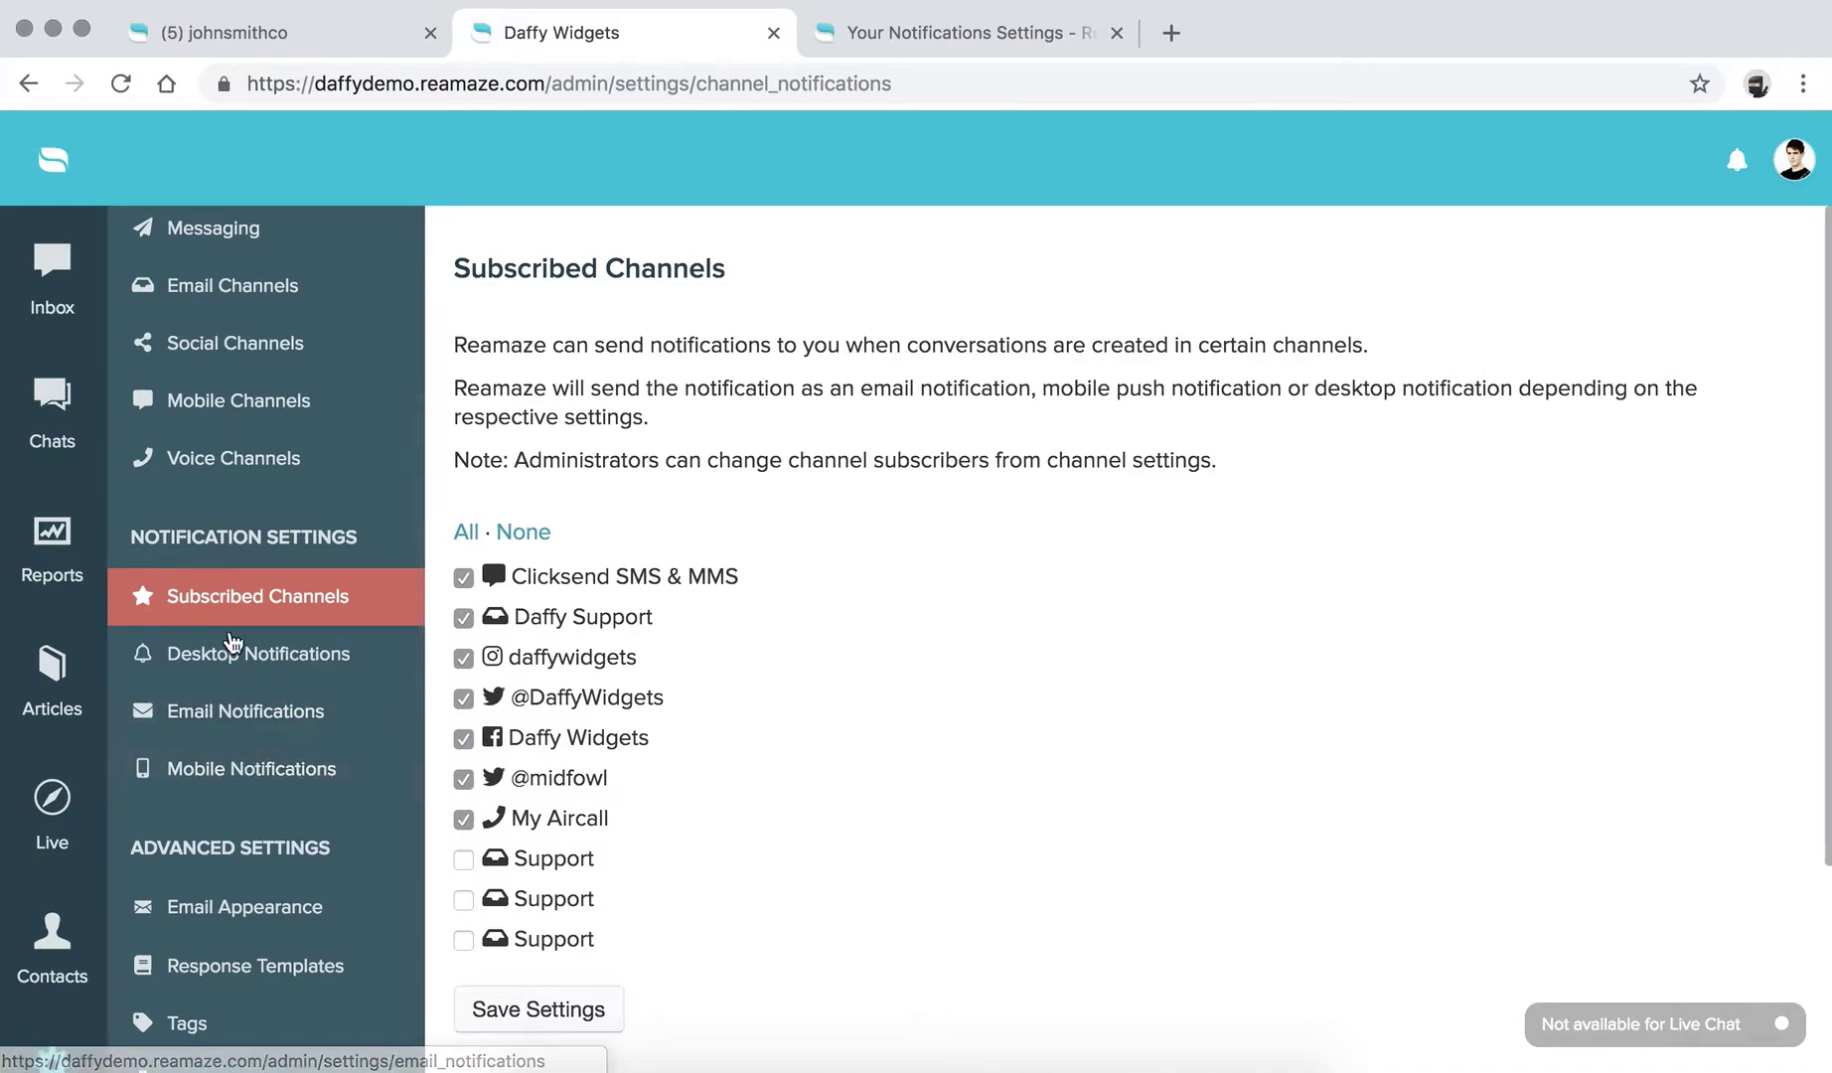
pyautogui.scroll(5, 195, 592)
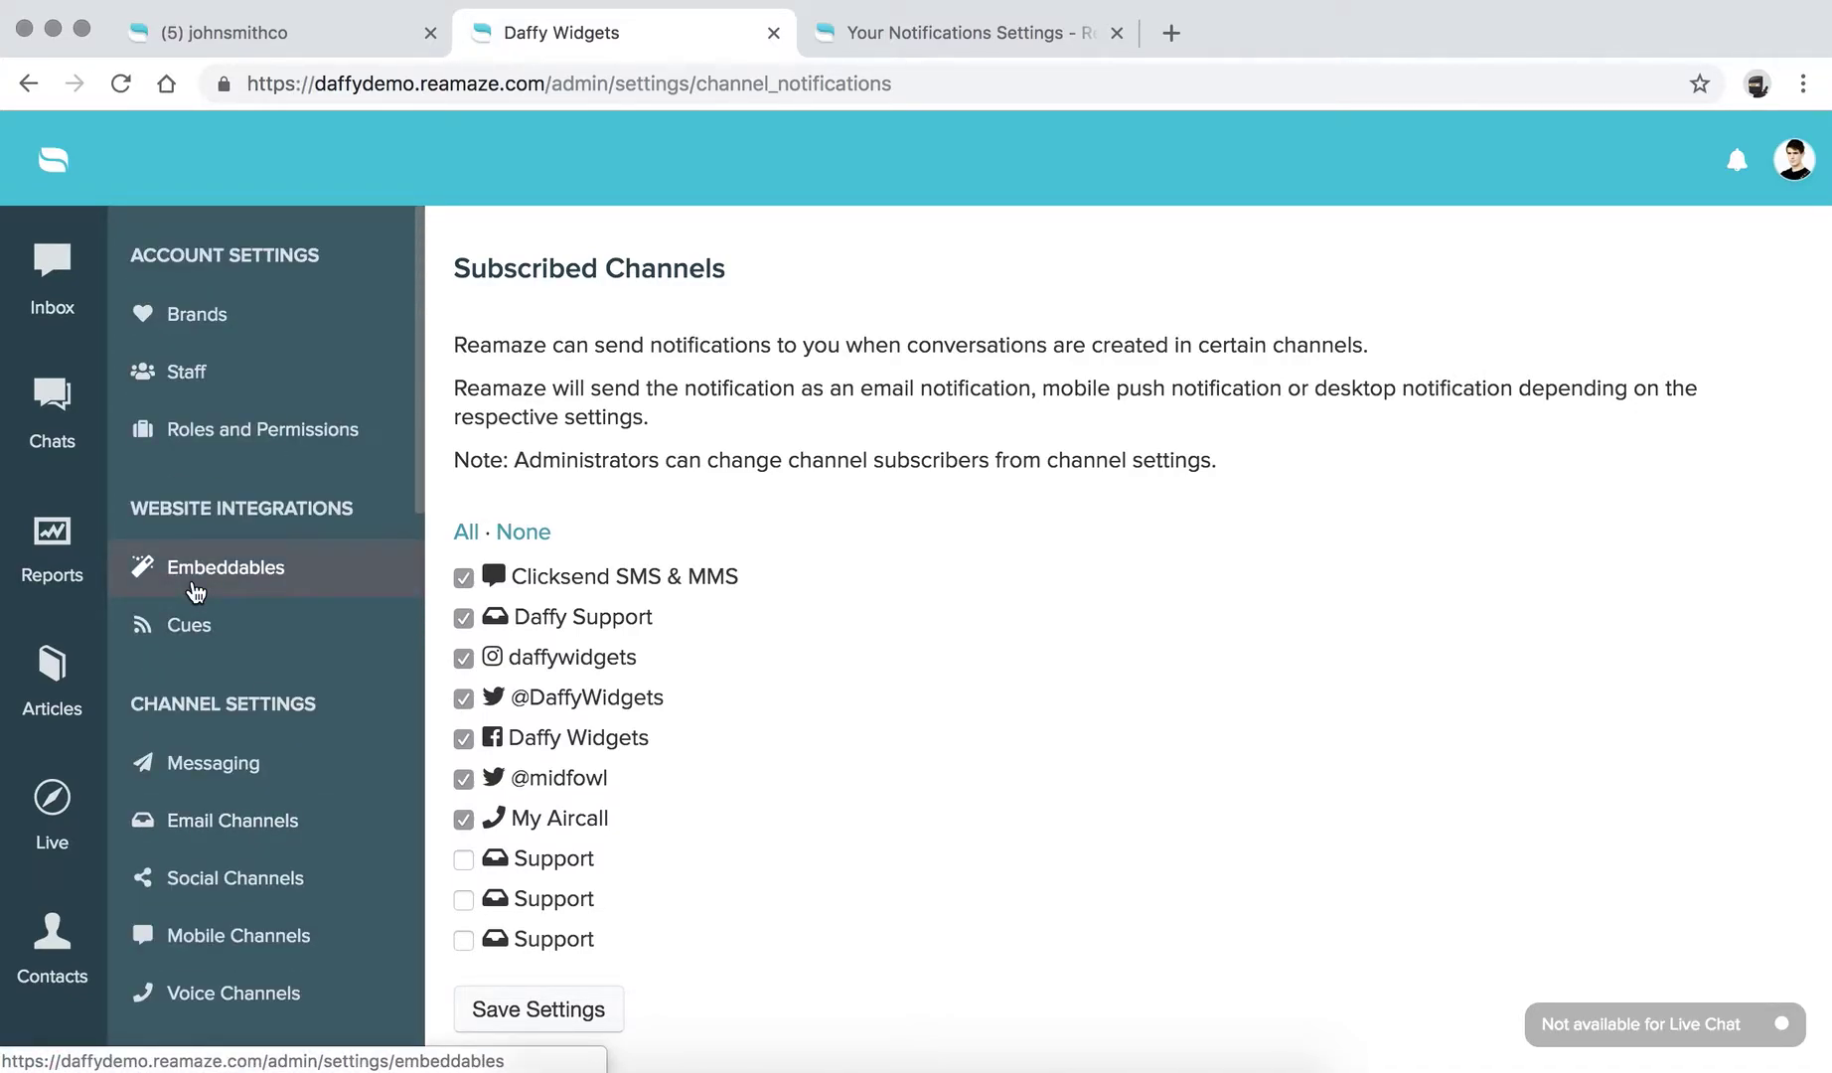
pyautogui.scroll(-1, 246, 810)
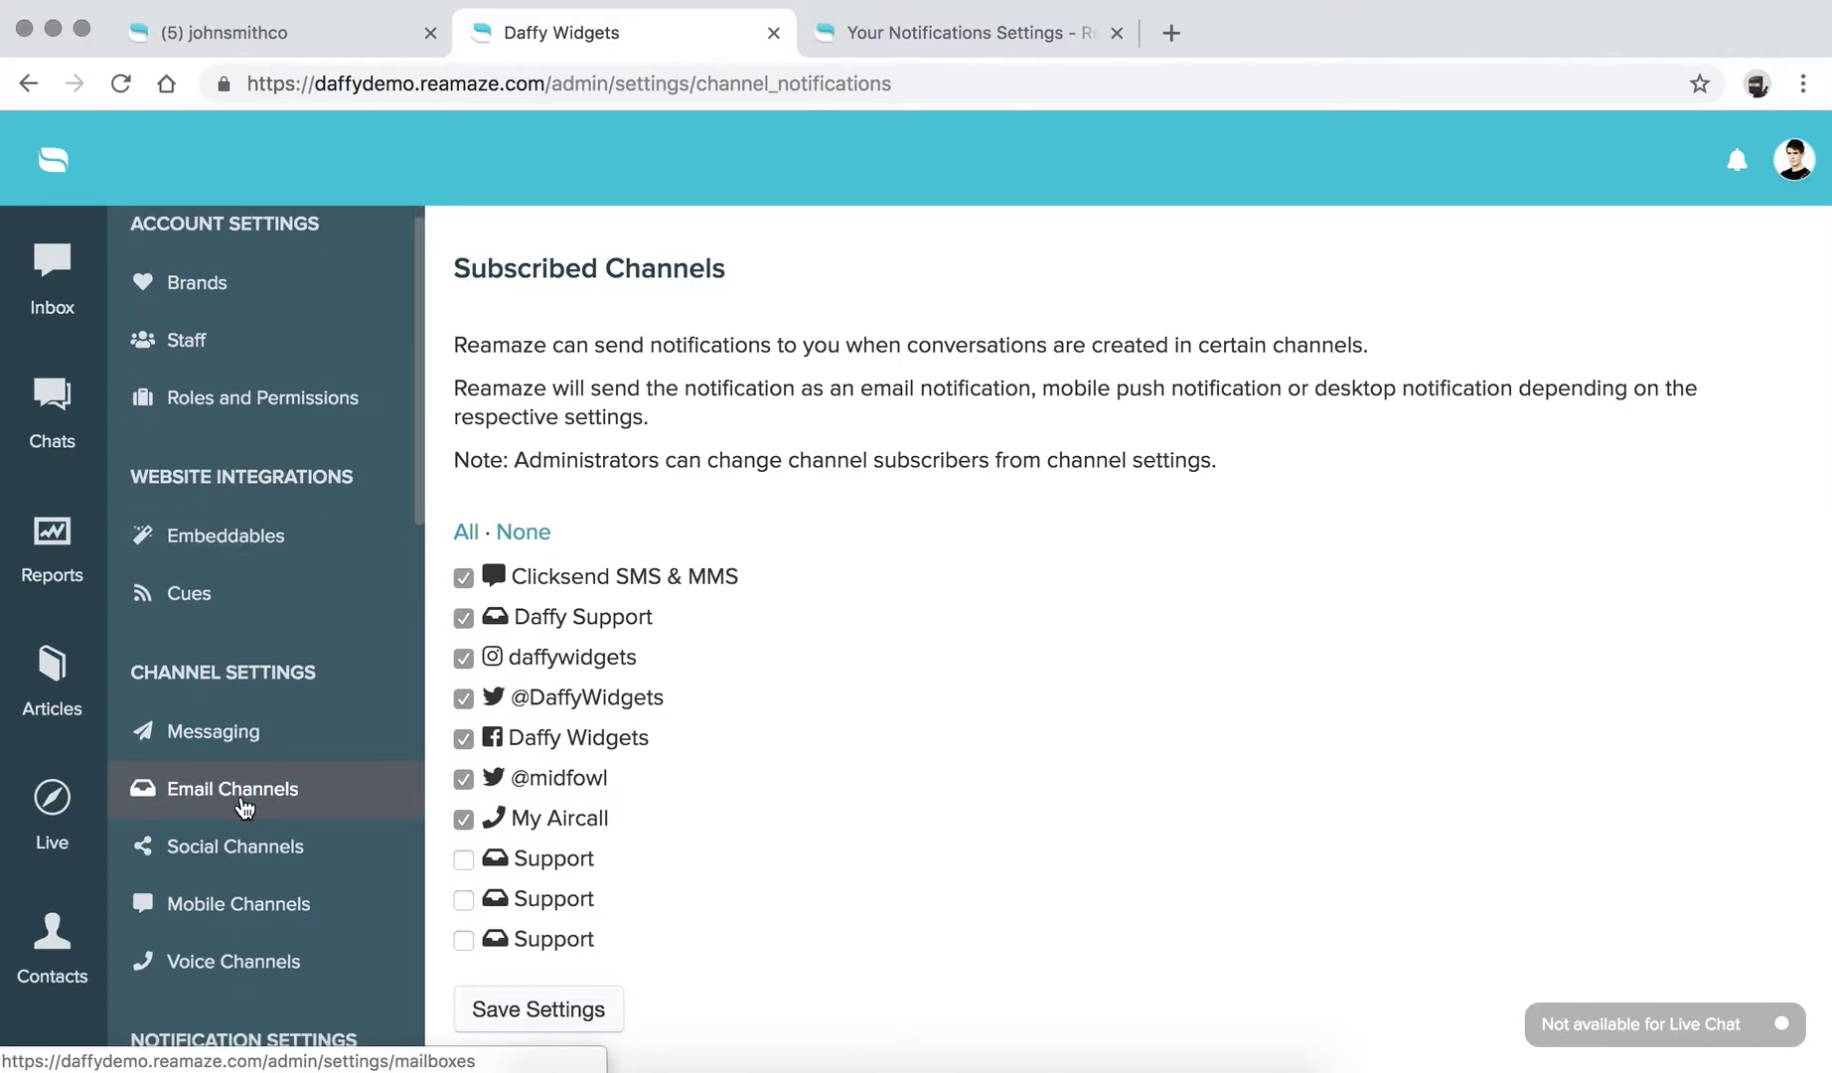
pyautogui.scroll(1, 243, 807)
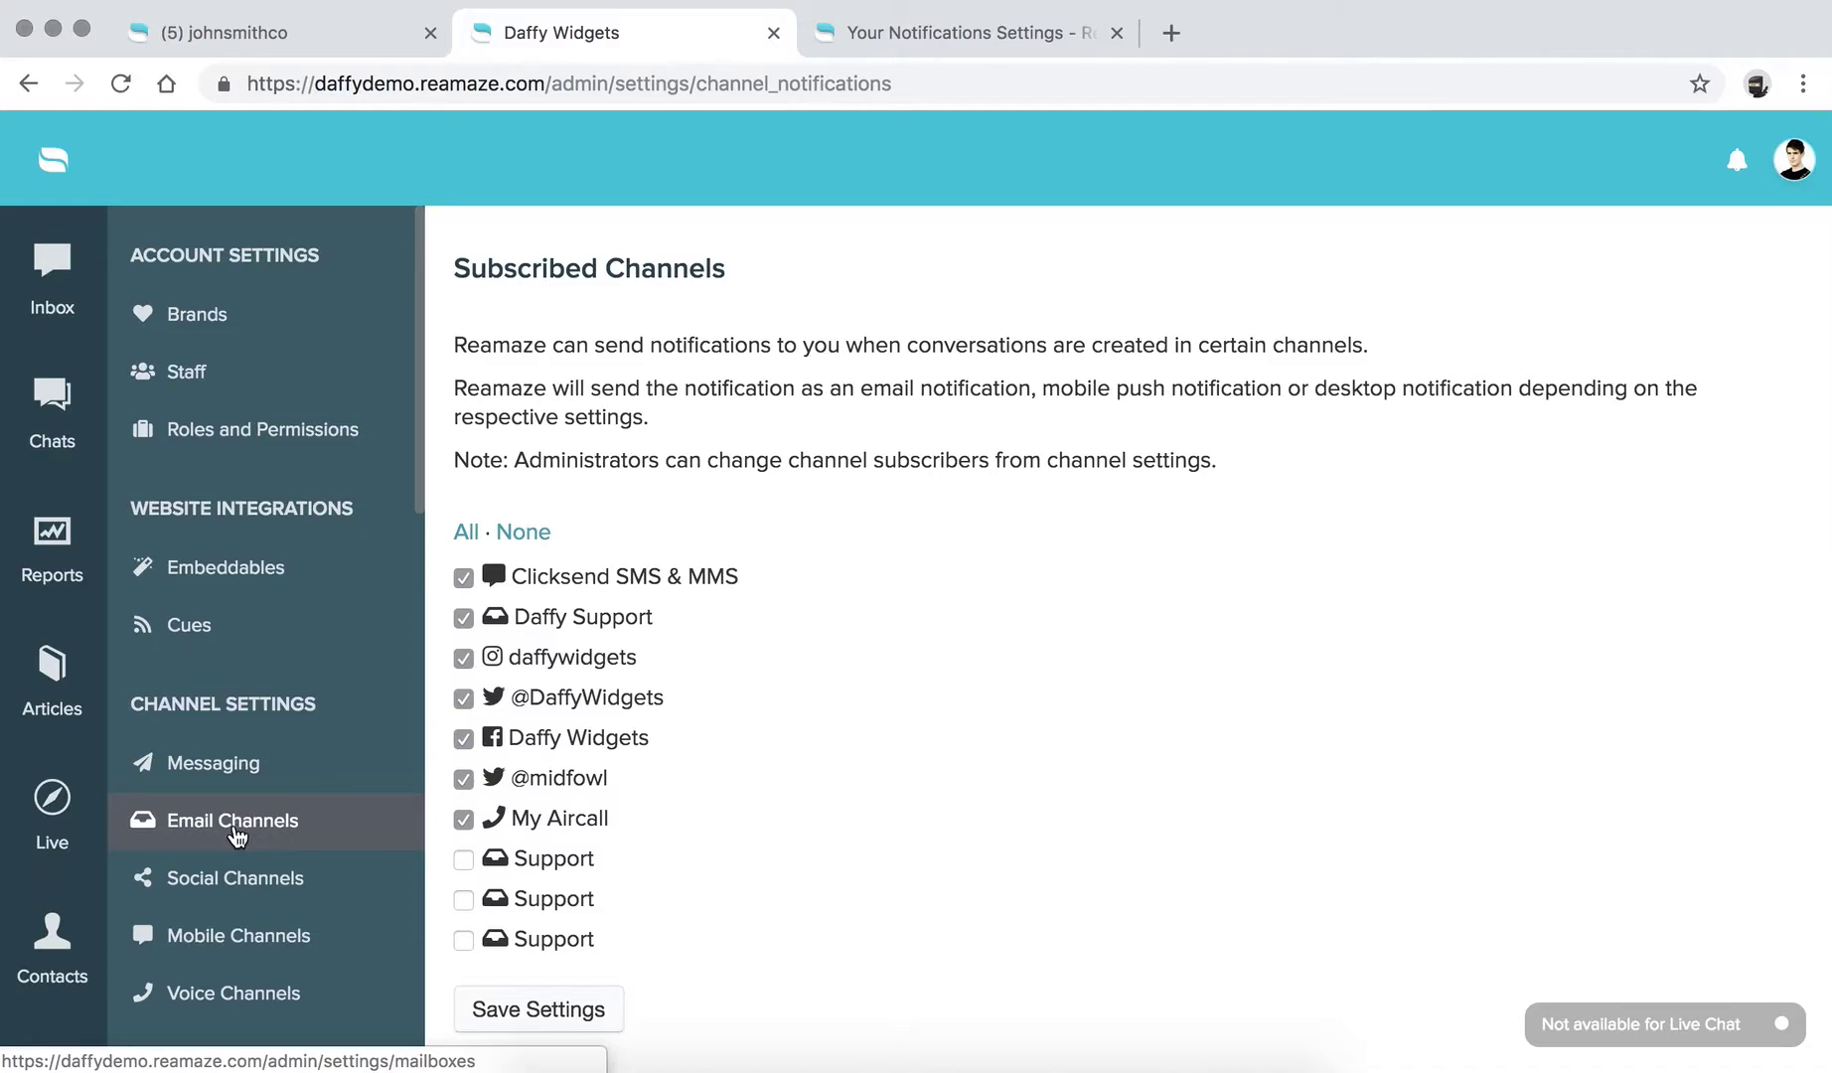
pyautogui.click(235, 834)
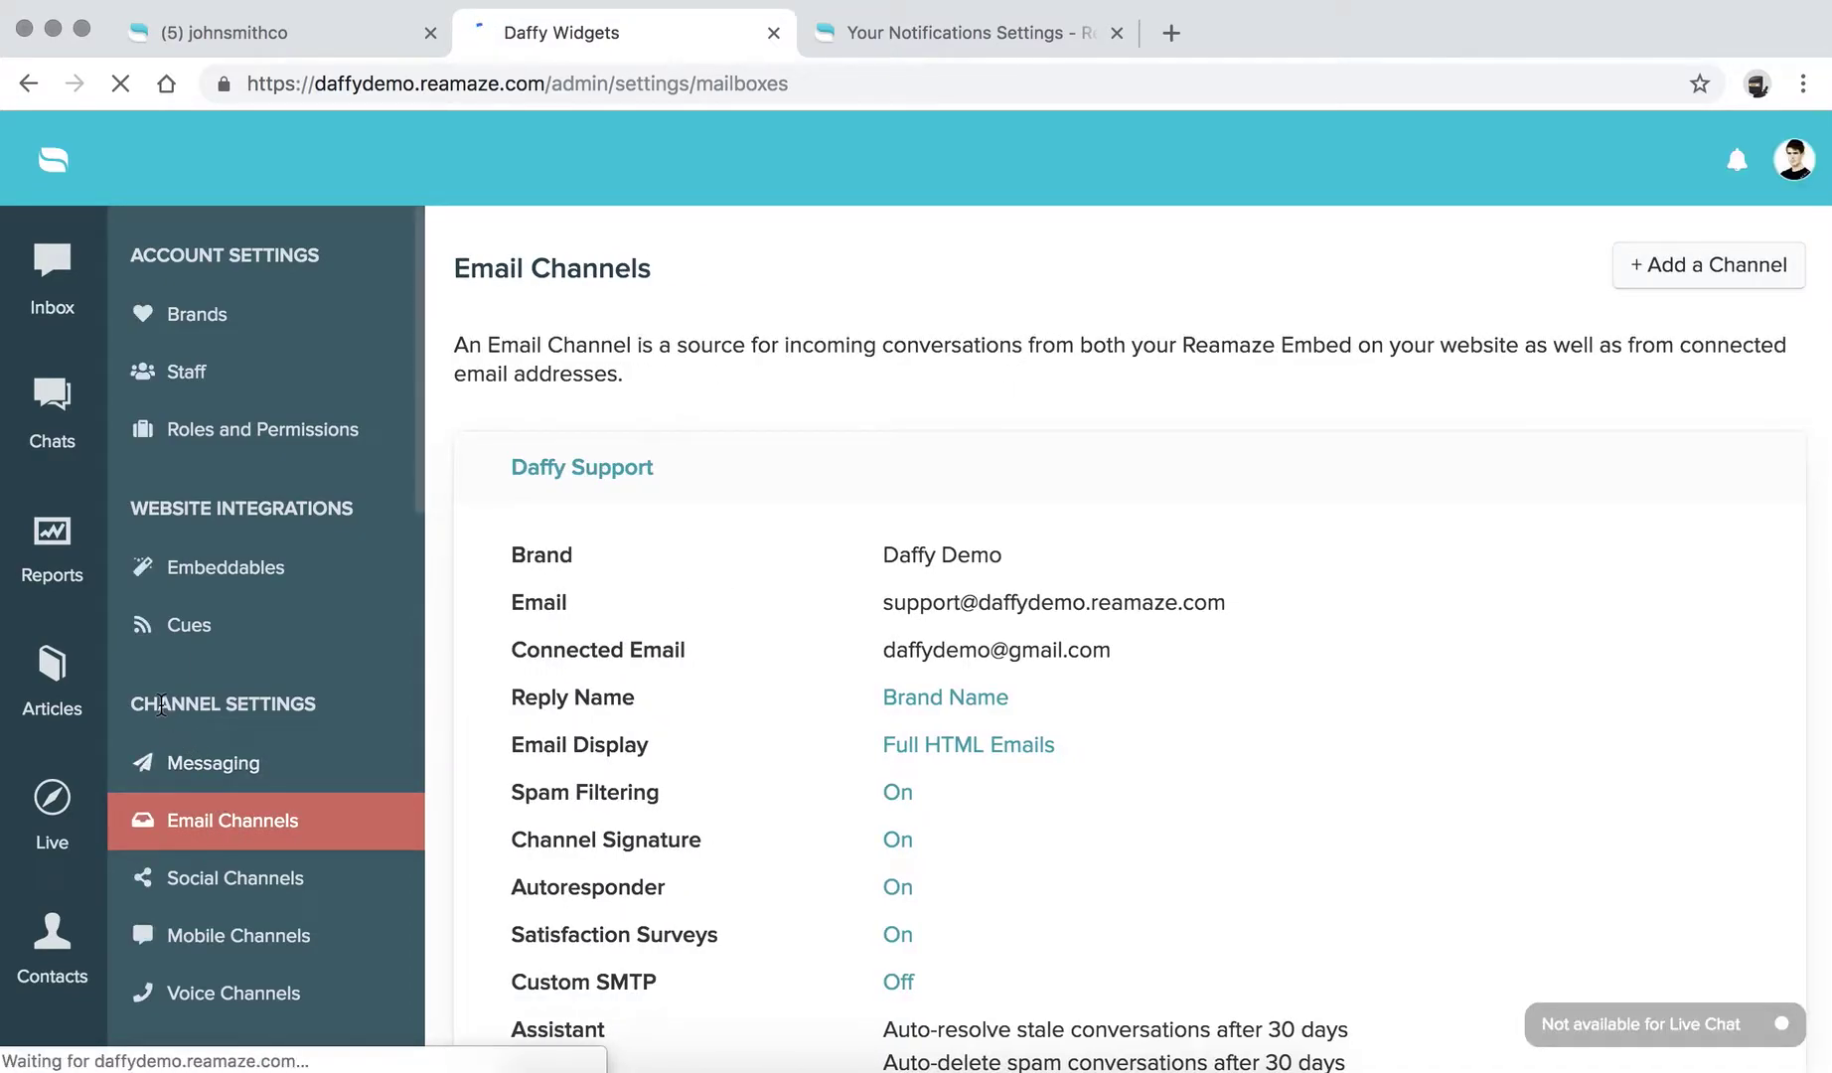
# Step: Open the Autoresponder settings of the Daffy Support email channel
pyautogui.scroll(-1, 624, 740)
pyautogui.scroll(-3, 624, 740)
pyautogui.moveTo(494, 377); pyautogui.dragTo(675, 377)
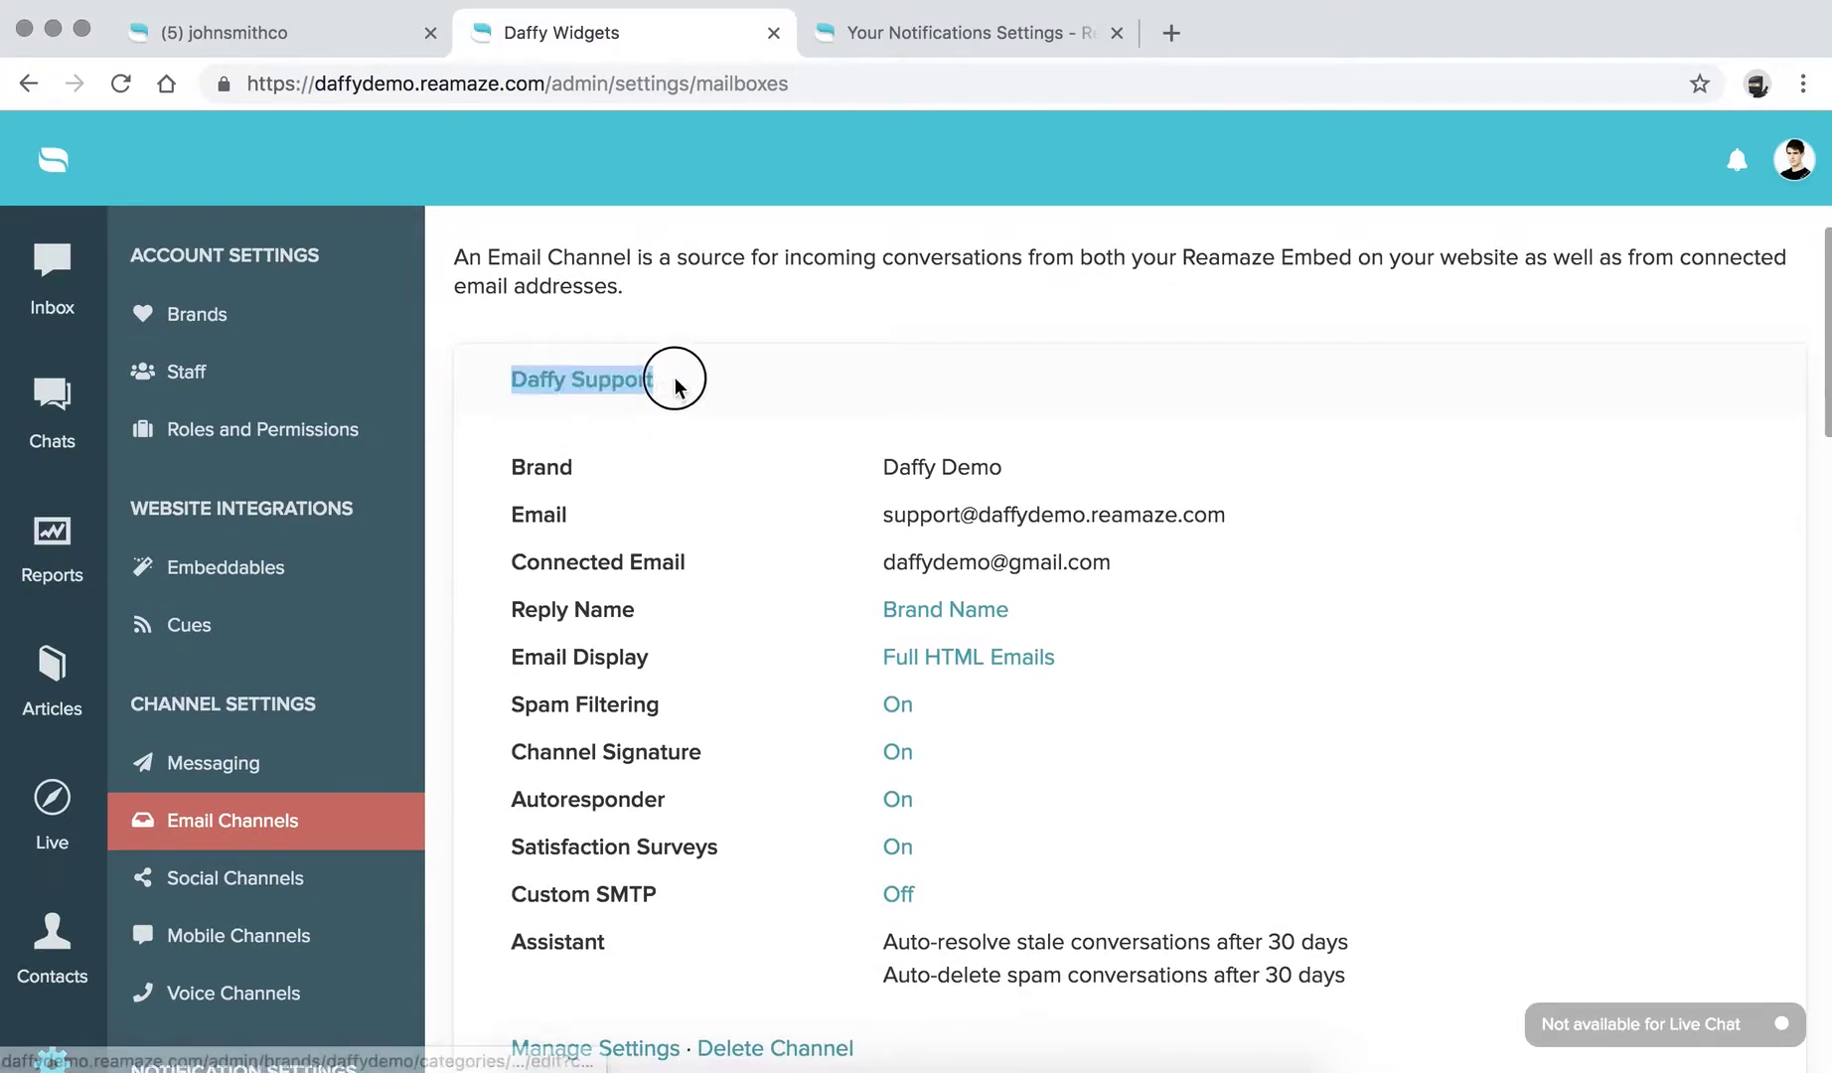
pyautogui.click(675, 377)
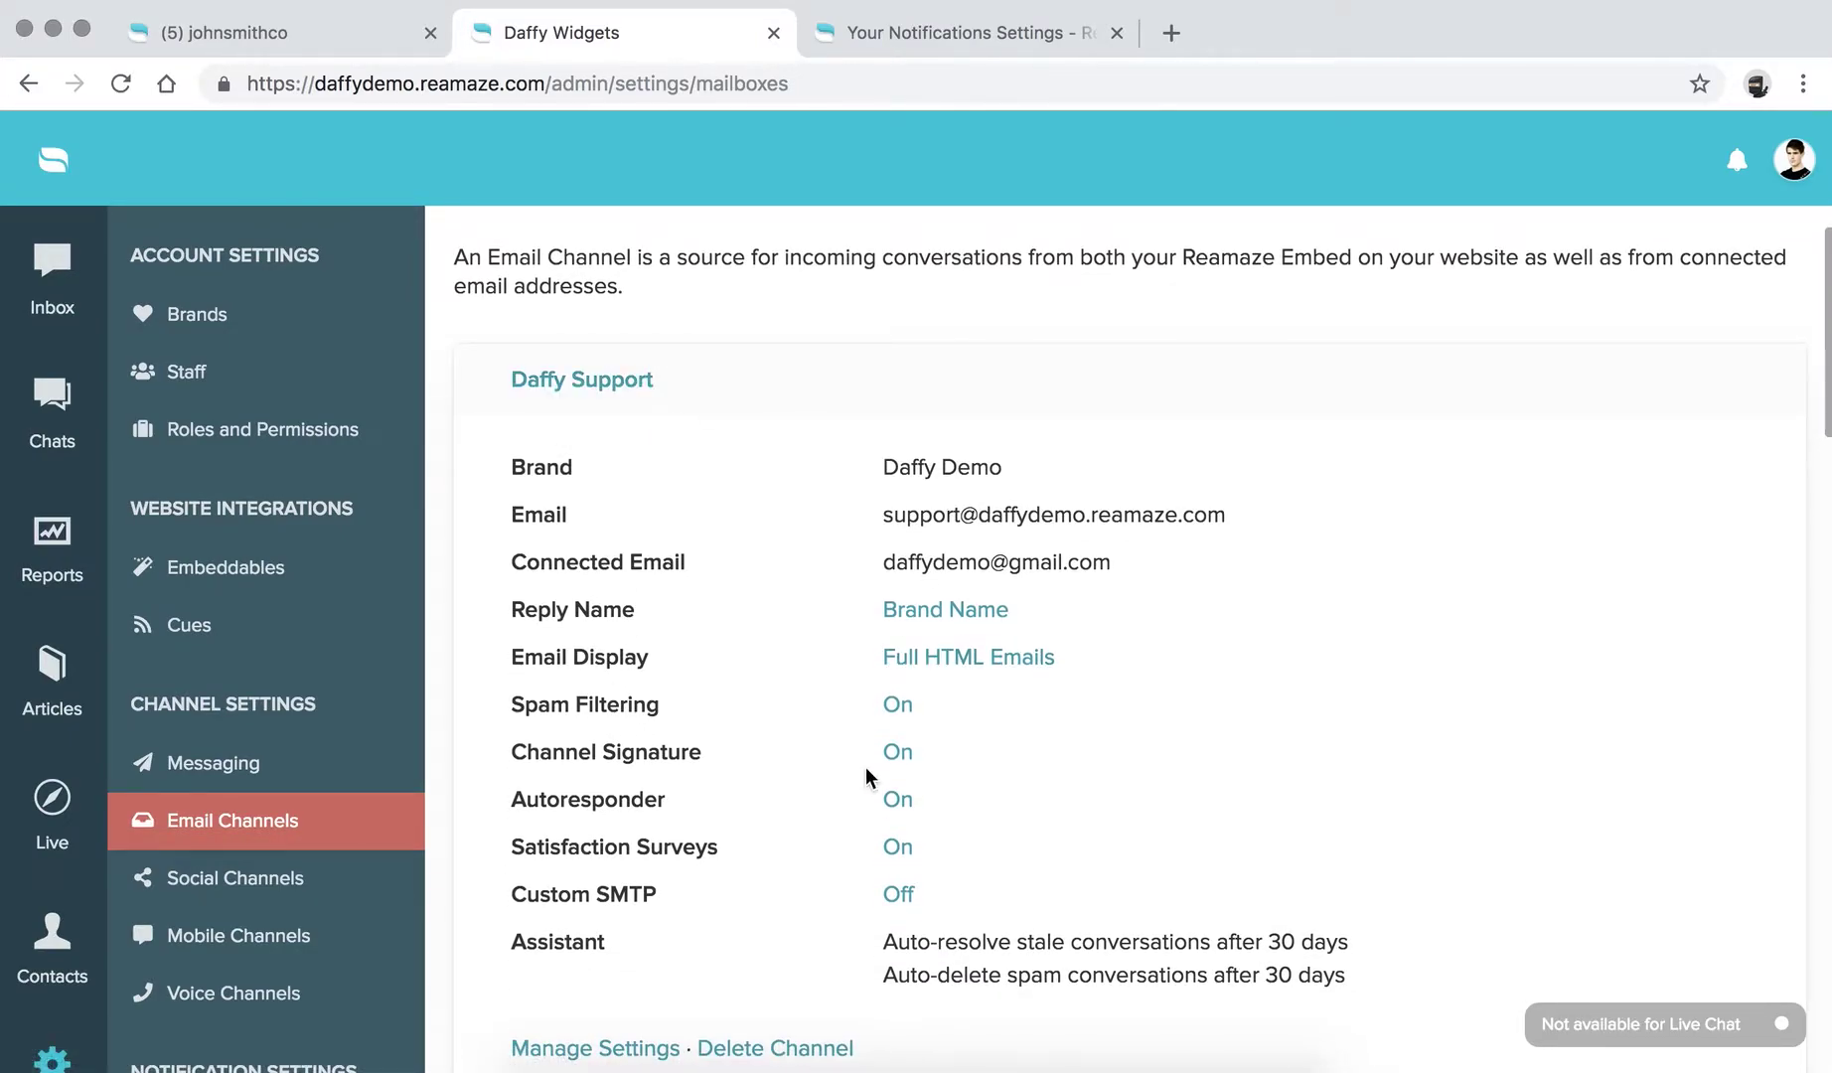
pyautogui.moveTo(507, 808); pyautogui.dragTo(695, 802)
pyautogui.click(697, 807)
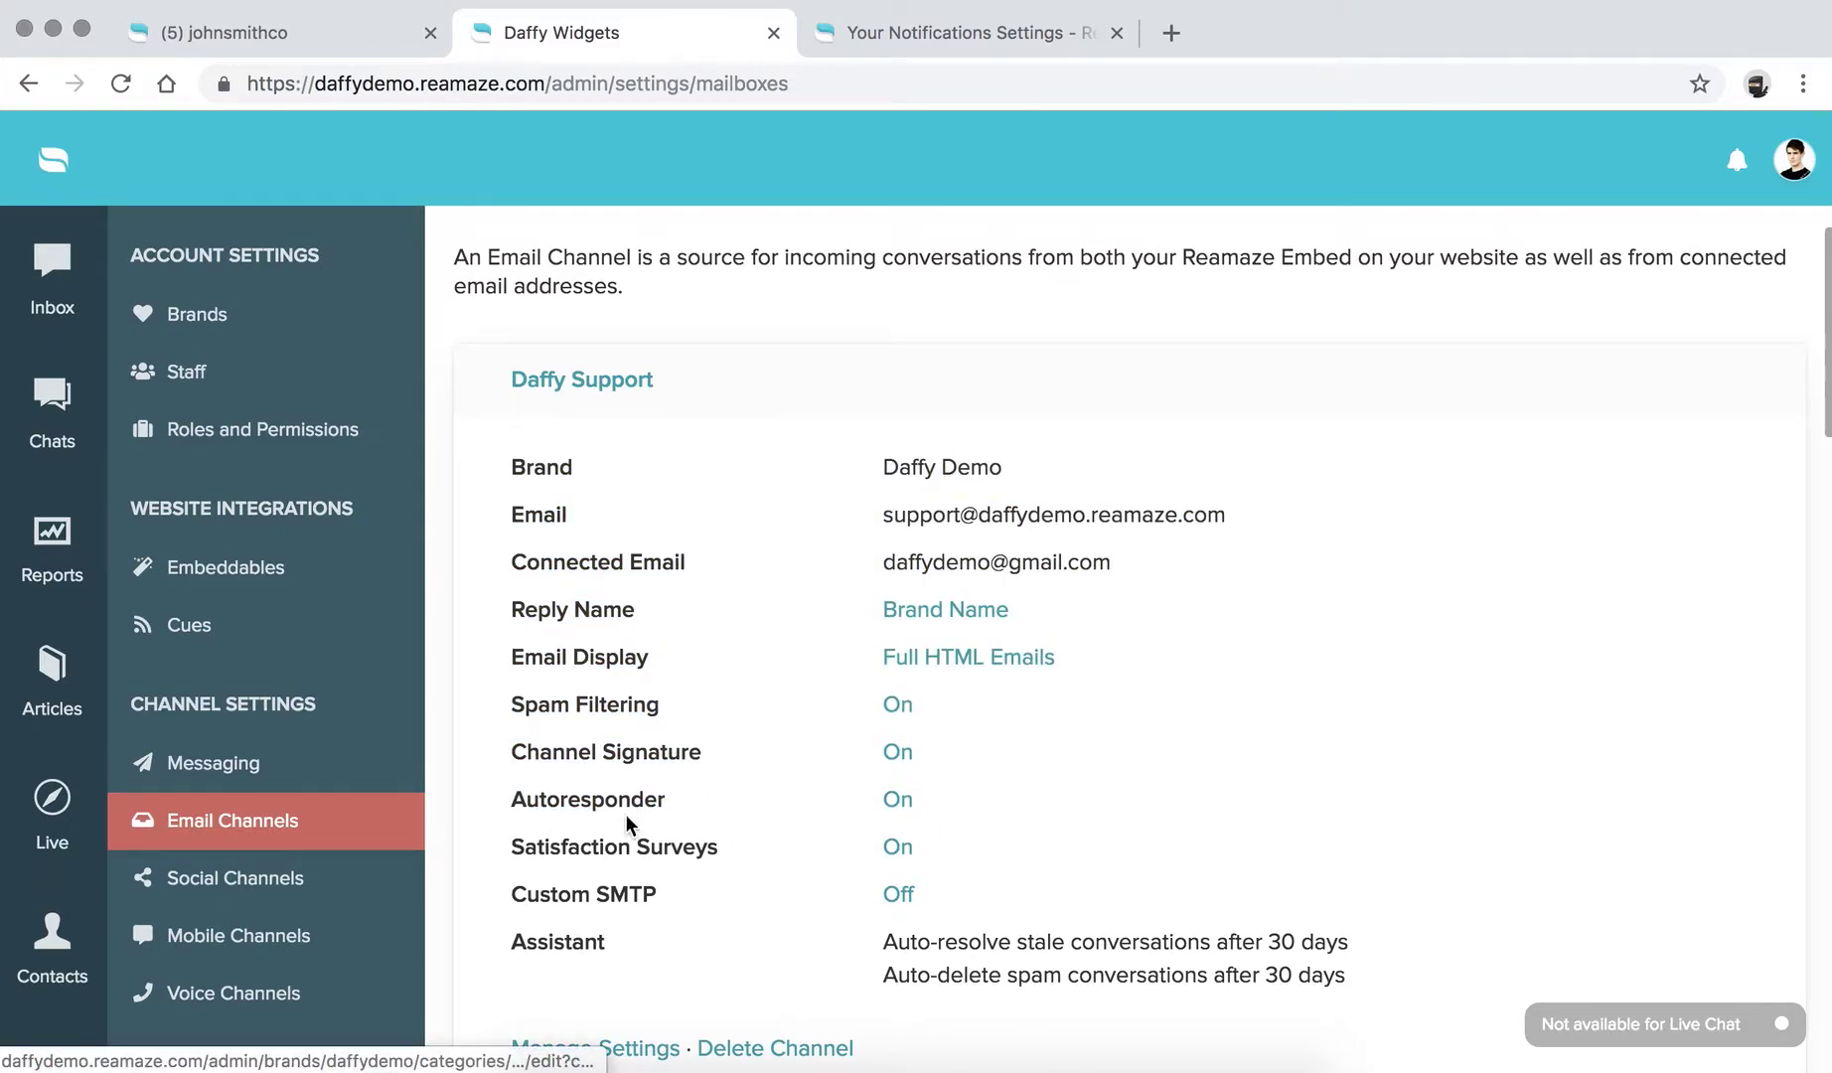
pyautogui.click(512, 800)
pyautogui.moveTo(513, 800); pyautogui.dragTo(937, 792)
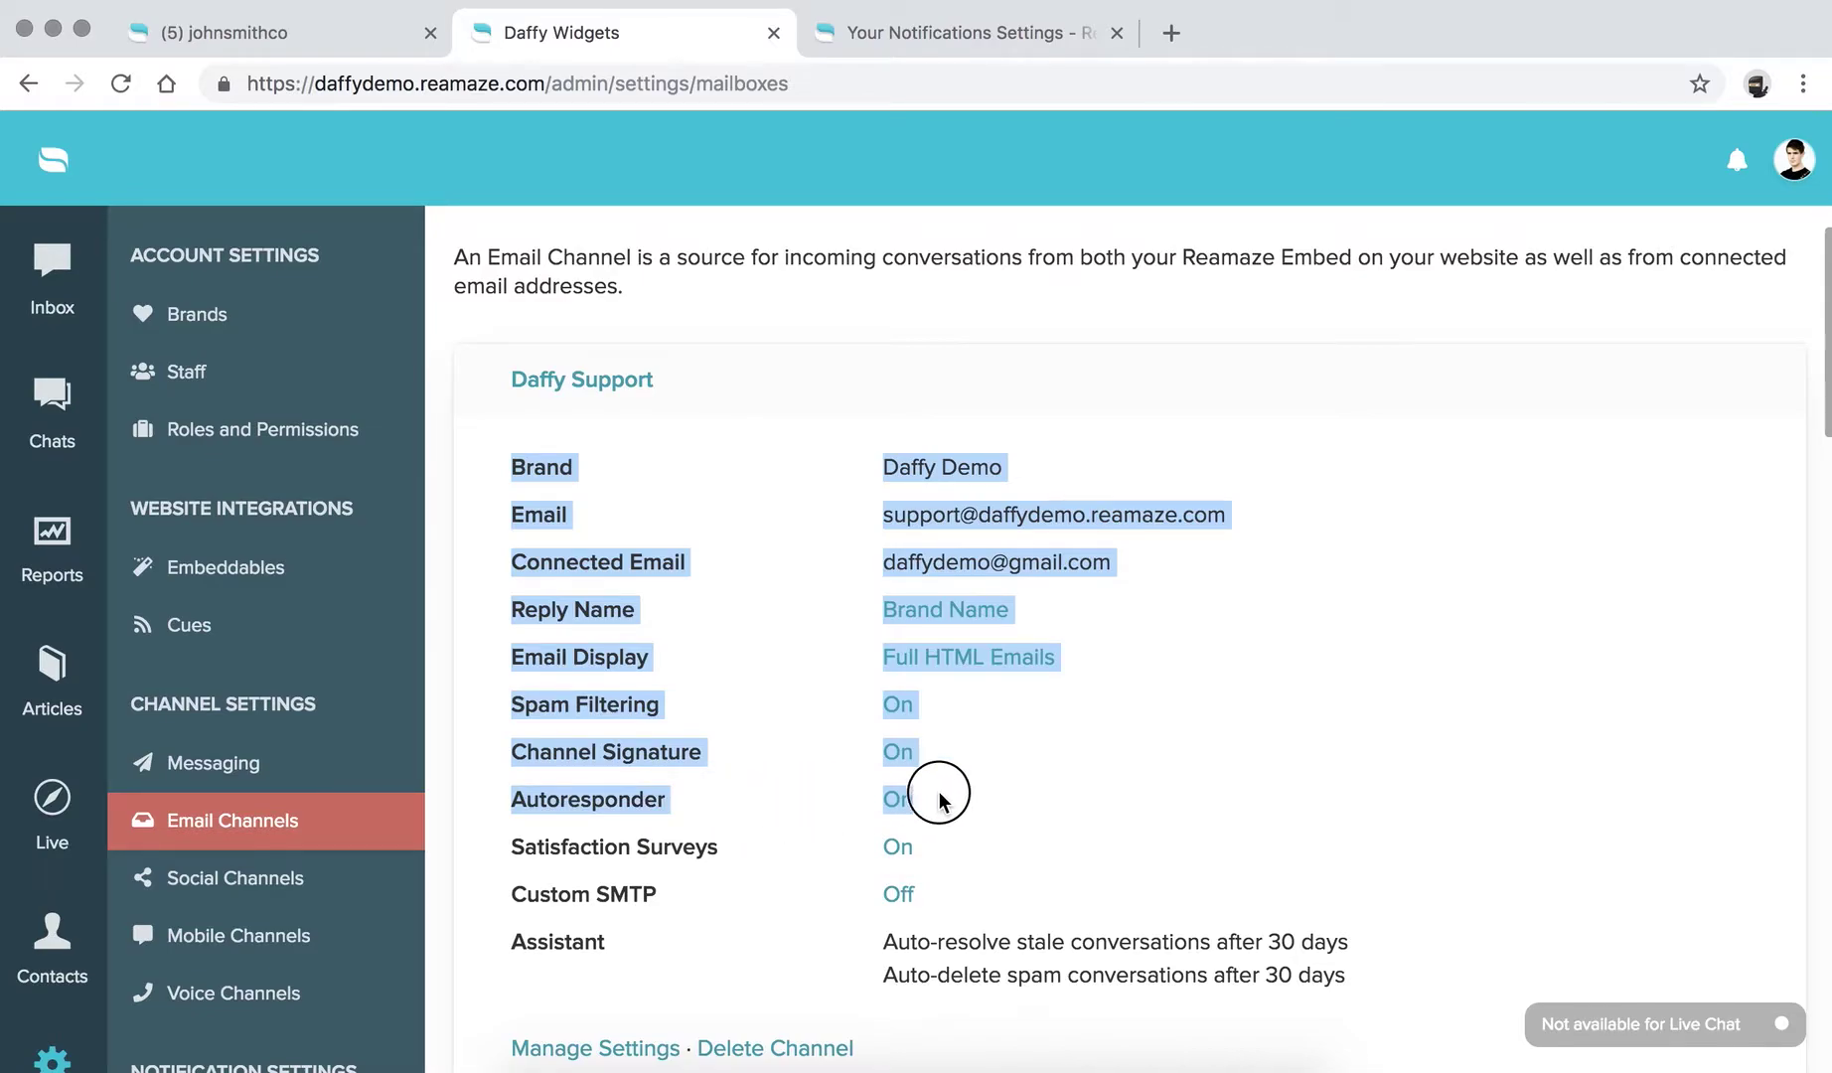
pyautogui.click(939, 792)
pyautogui.click(899, 800)
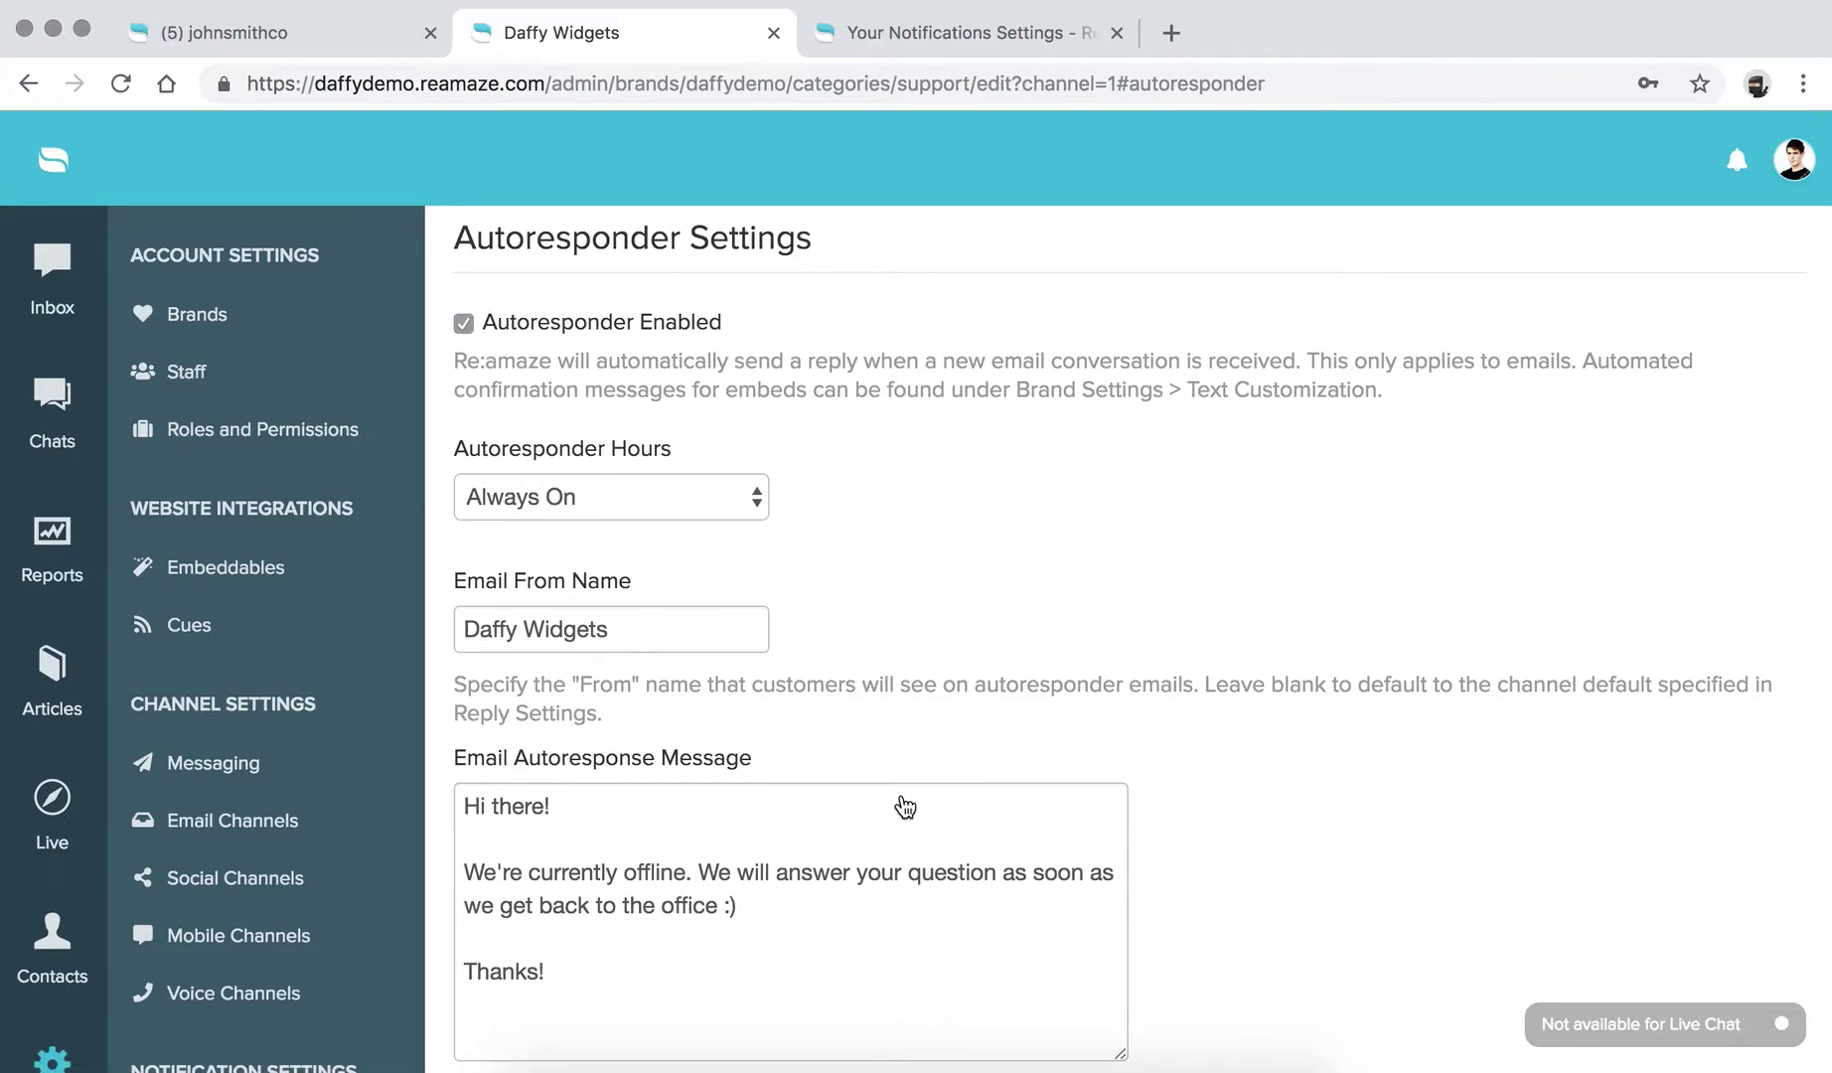
# Step: Turn Autoresponder Enabled off and back on, and read the note about automated confirmation messages for embeds
pyautogui.click(463, 324)
pyautogui.click(463, 324)
pyautogui.click(1577, 362)
pyautogui.moveTo(1391, 390); pyautogui.dragTo(1587, 373)
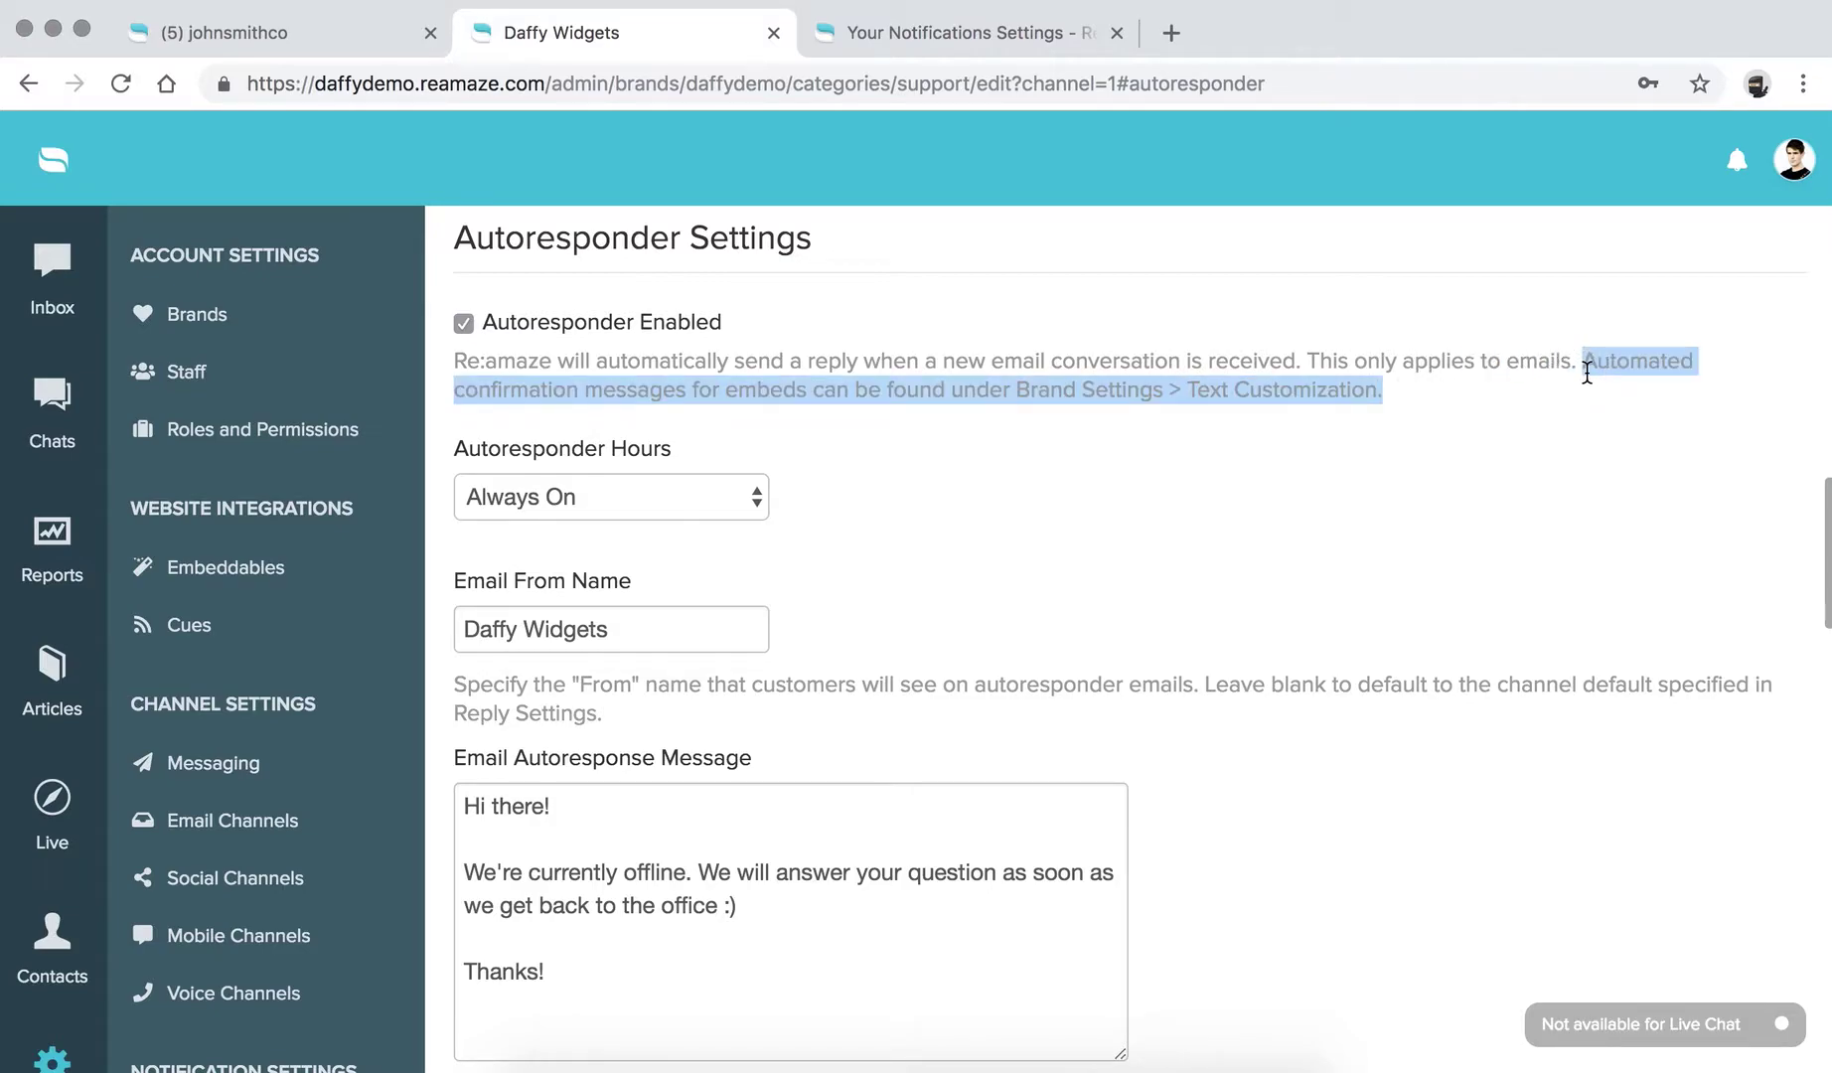
pyautogui.click(1587, 372)
pyautogui.click(1587, 398)
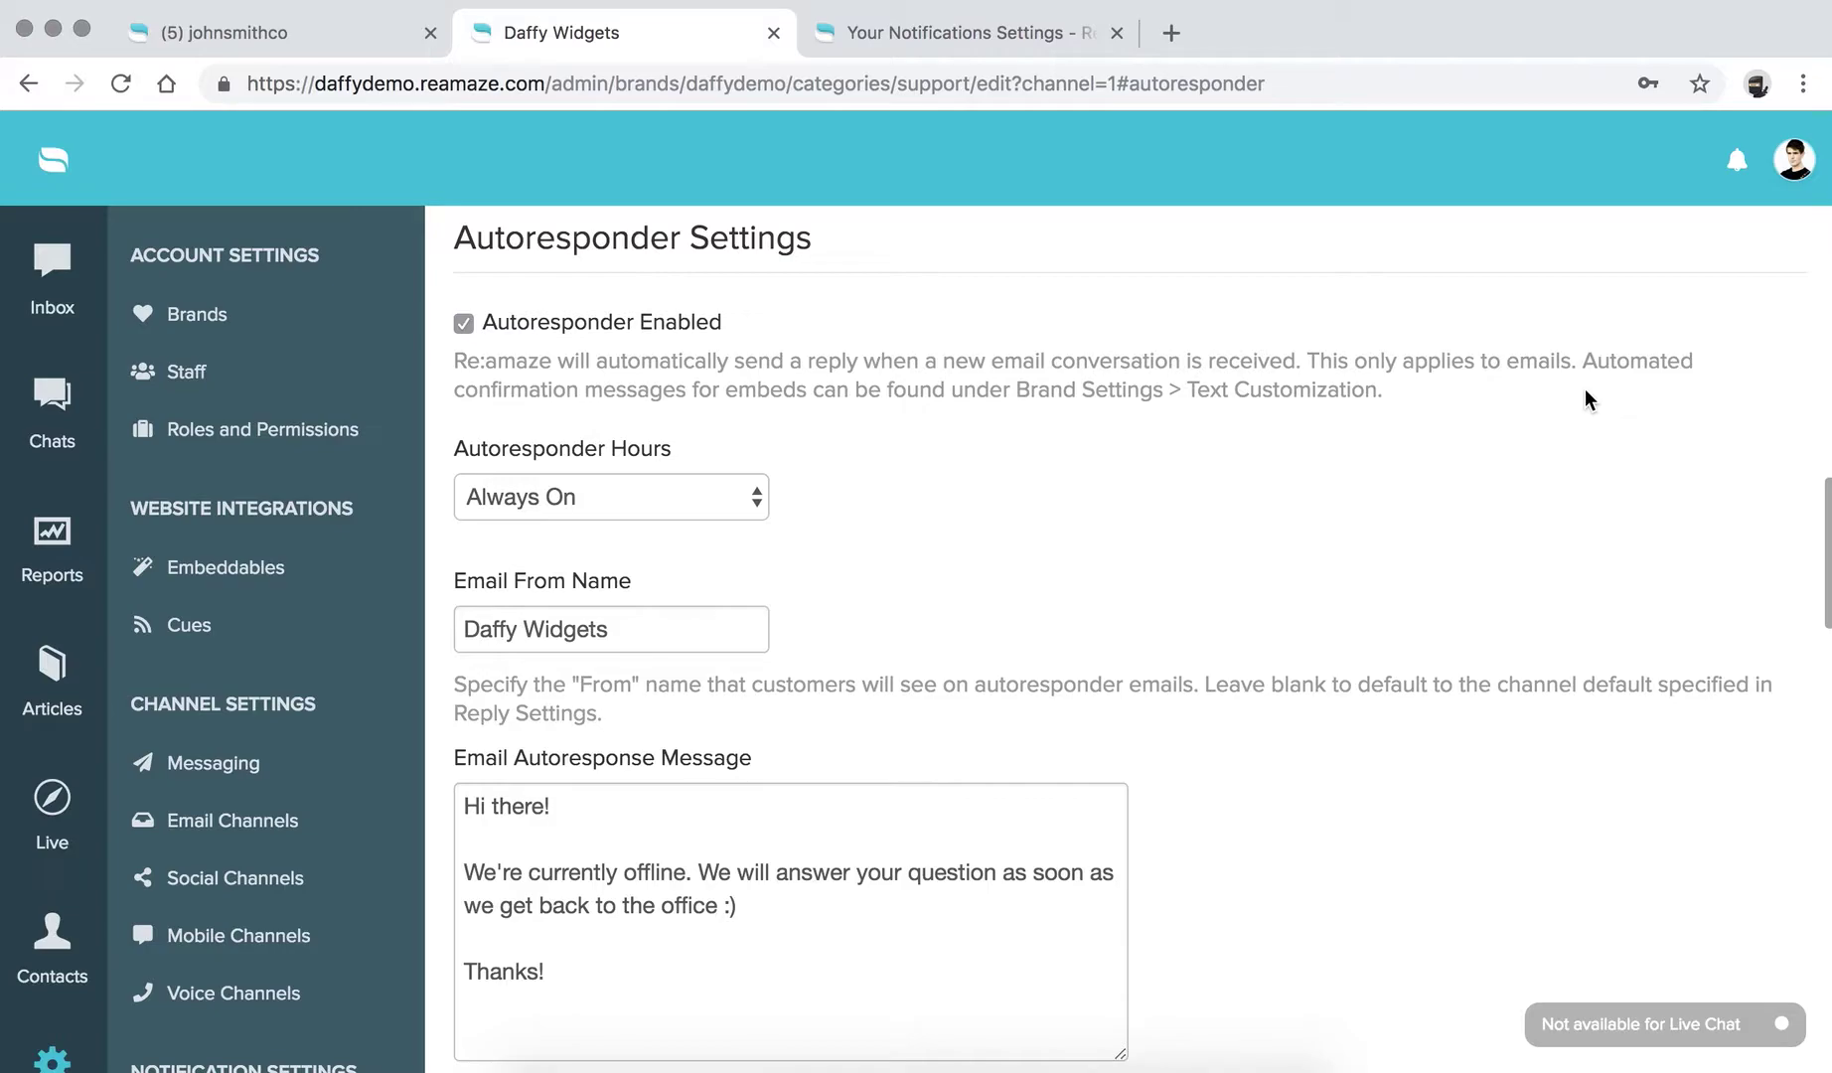
pyautogui.scroll(-1, 1585, 399)
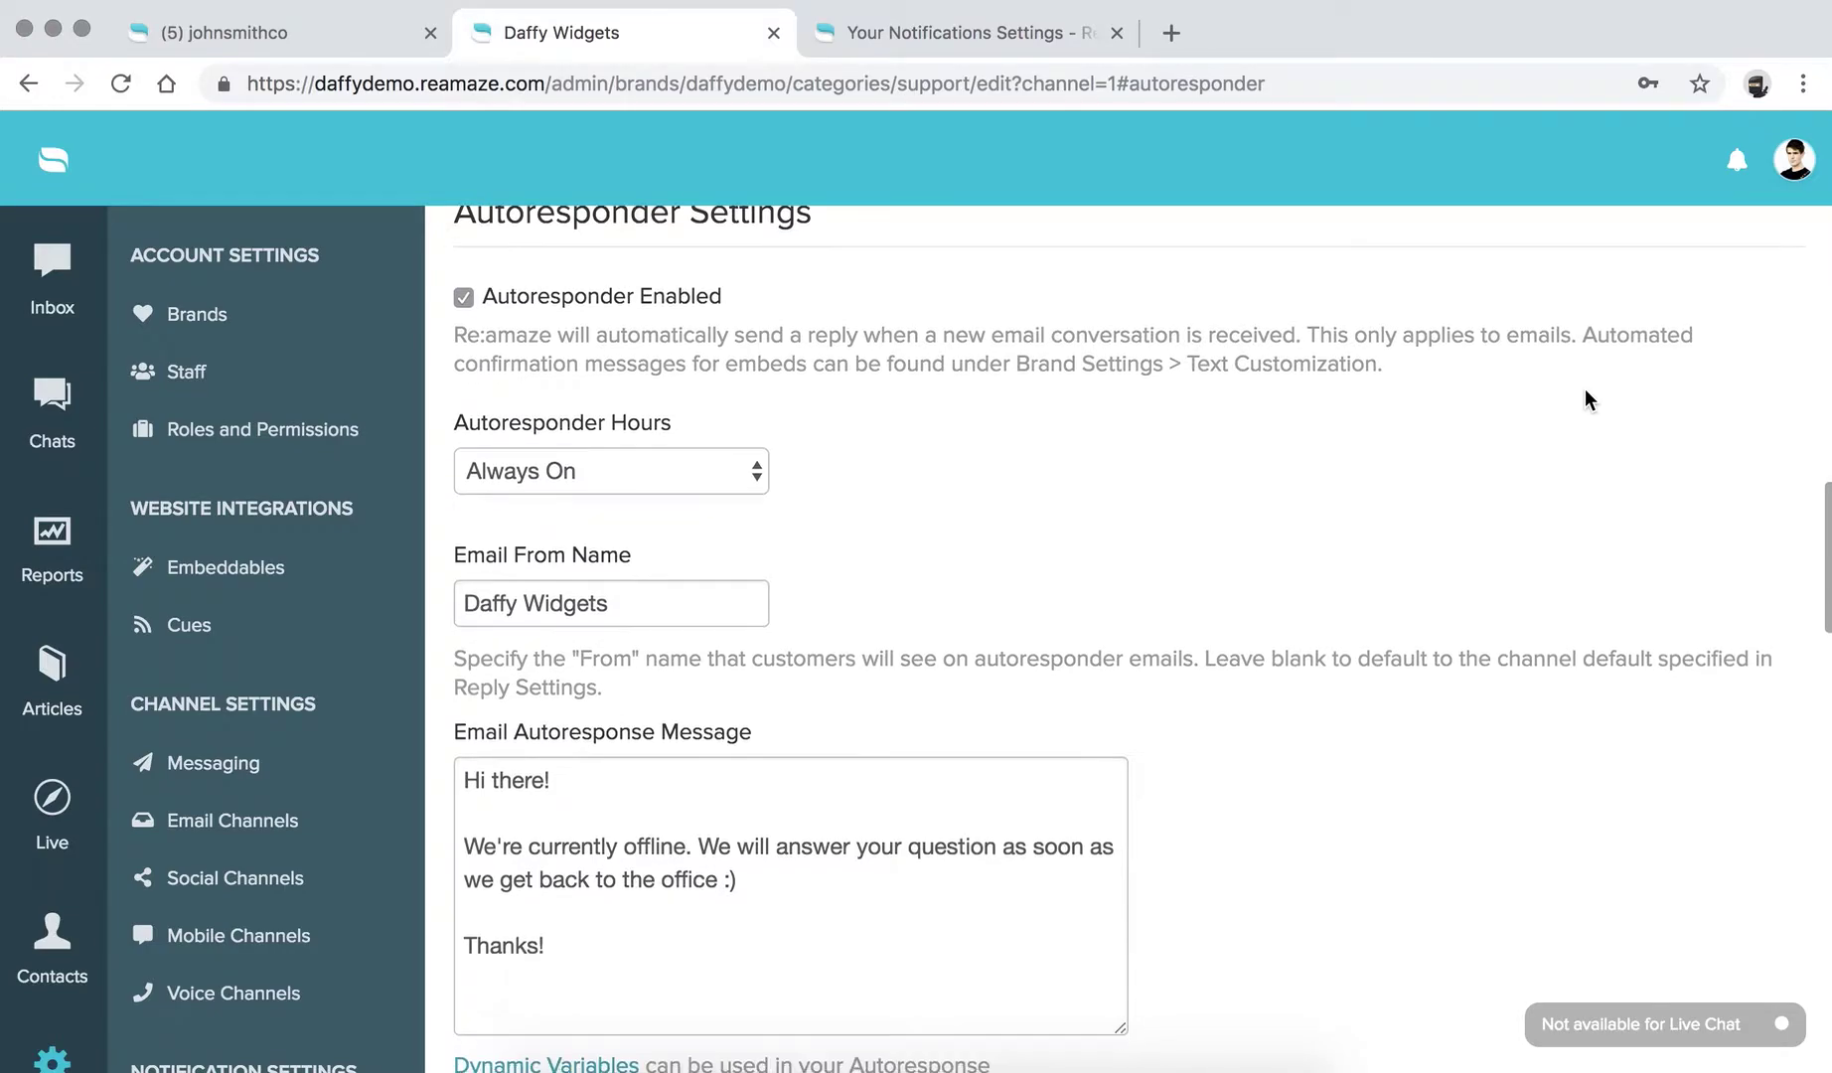
# Step: Set the Autoresponder Hours to Set Specific Hours
pyautogui.click(699, 471)
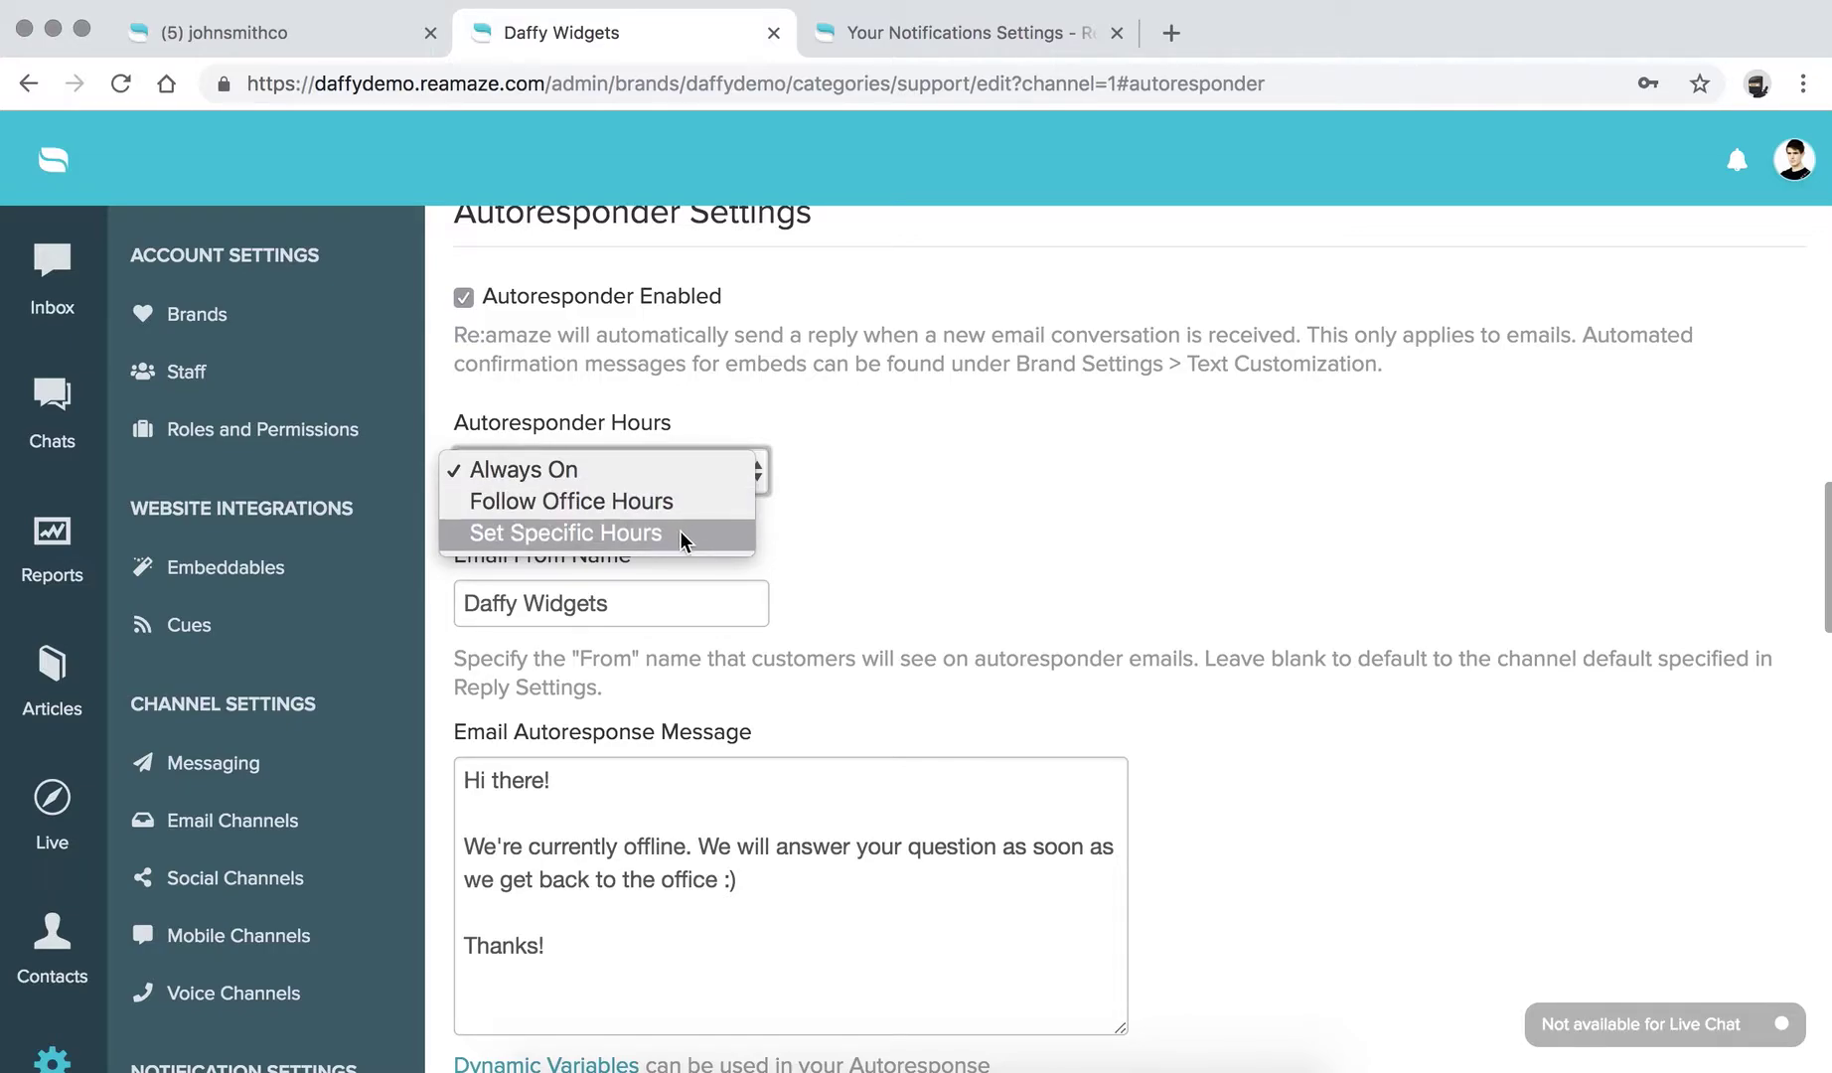
pyautogui.click(676, 535)
pyautogui.click(624, 532)
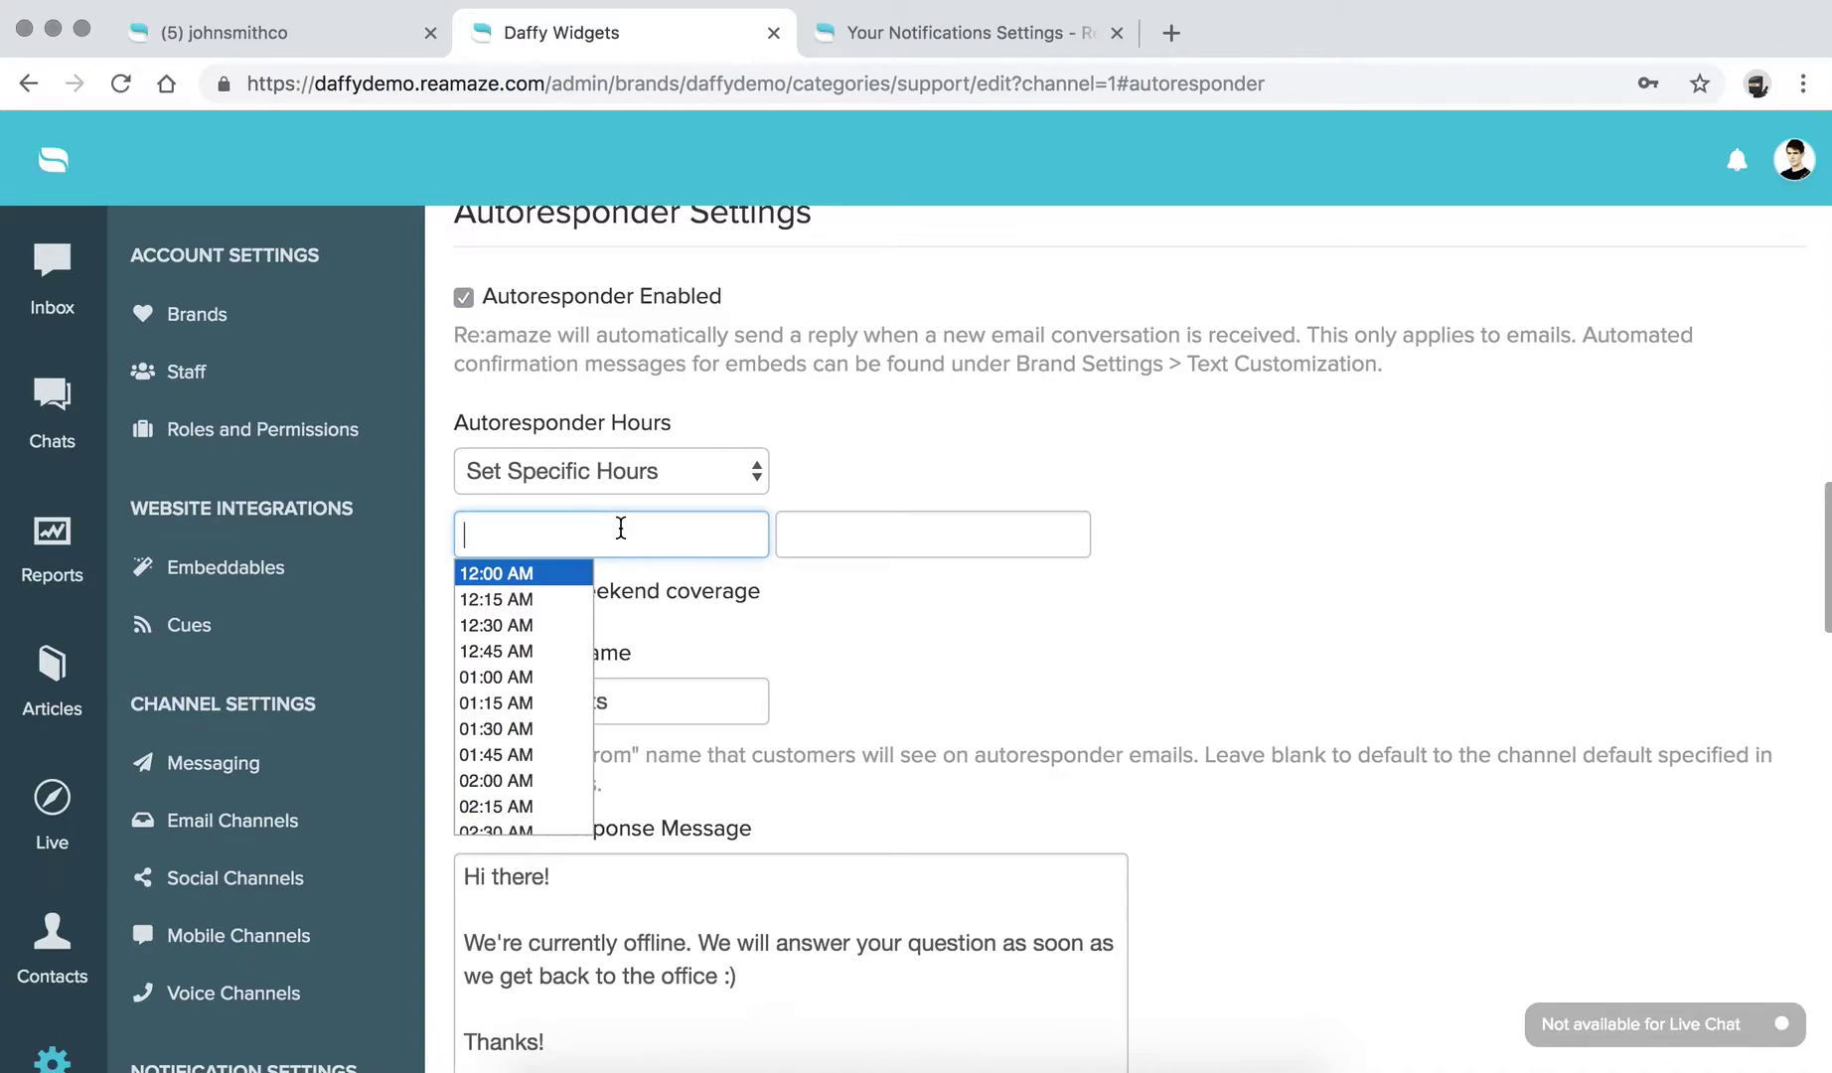
pyautogui.click(1114, 400)
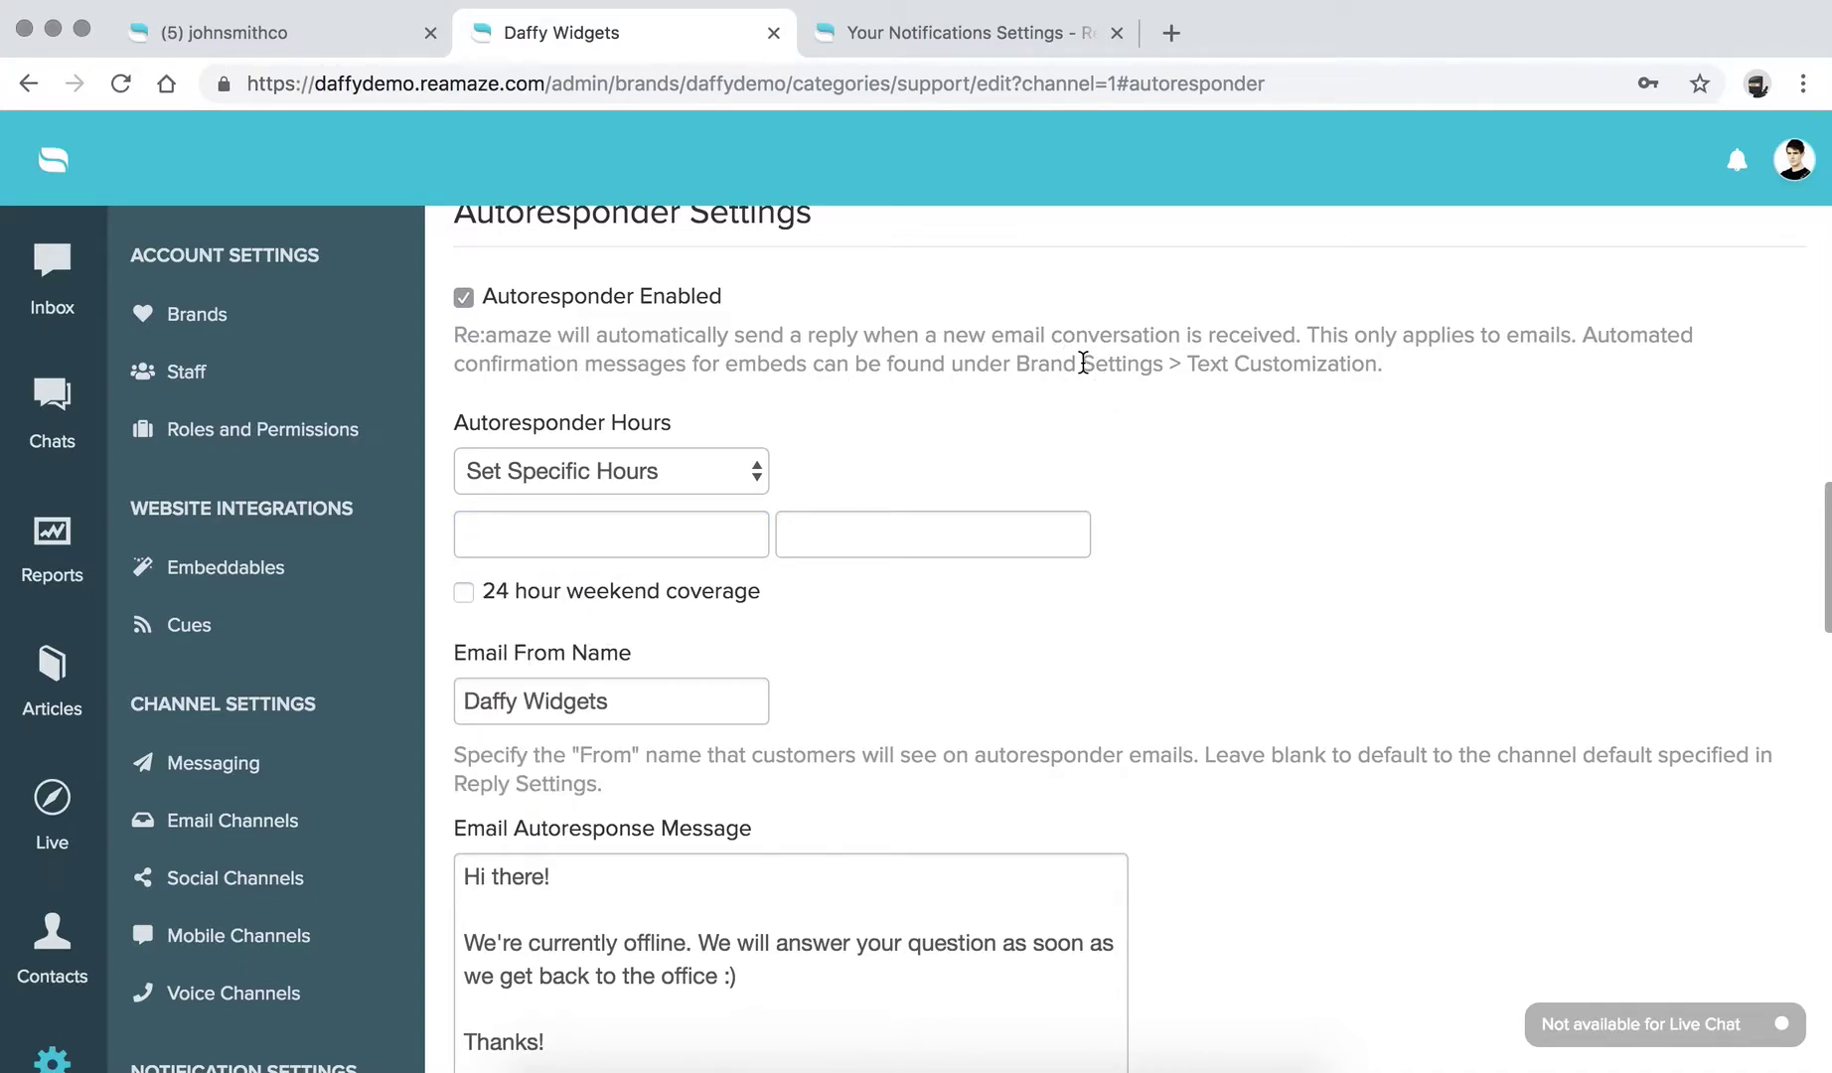
# Step: Turn 24 hour weekend coverage on and back off for the autoresponder
pyautogui.click(464, 593)
pyautogui.scroll(-3, 748, 688)
pyautogui.scroll(1, 748, 688)
pyautogui.click(464, 418)
# Step: Set the autoresponder's specific hours to start at 08:00 AM and end at 05:00 PM
pyautogui.click(581, 354)
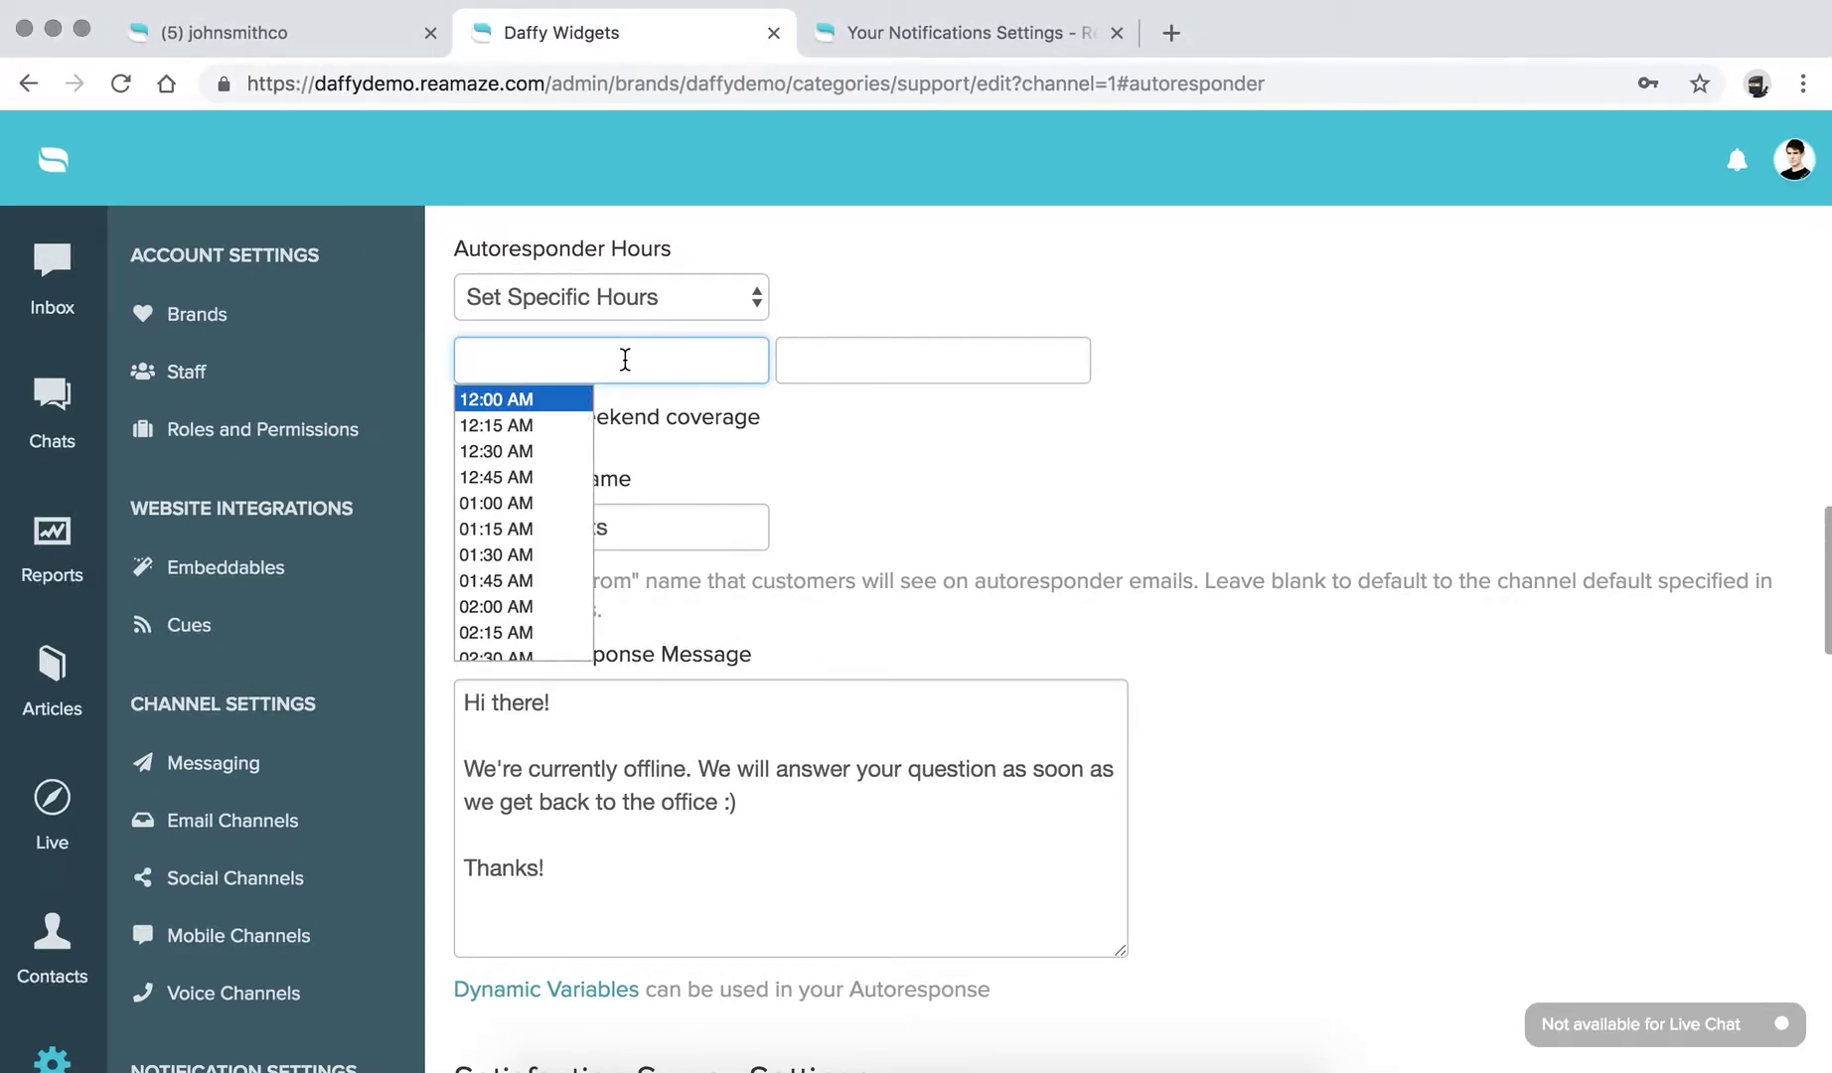
pyautogui.scroll(-5, 486, 542)
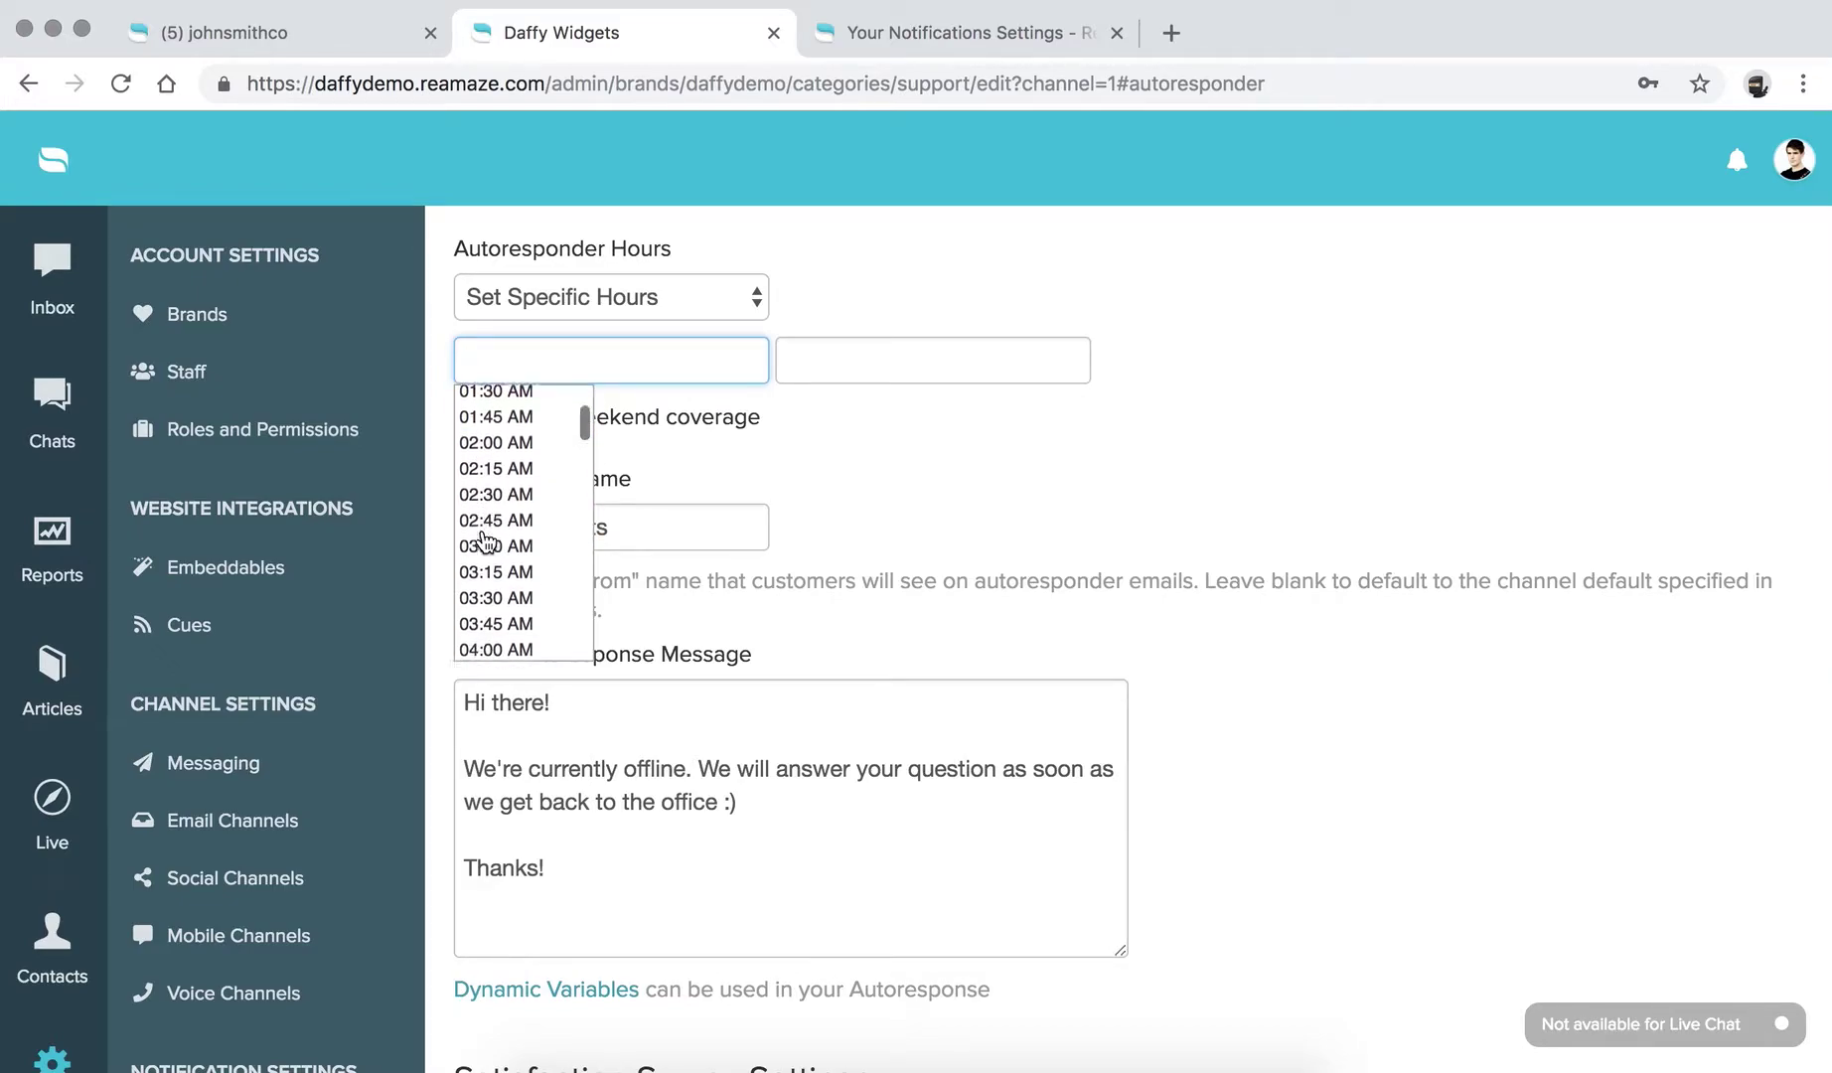
pyautogui.scroll(-3, 492, 546)
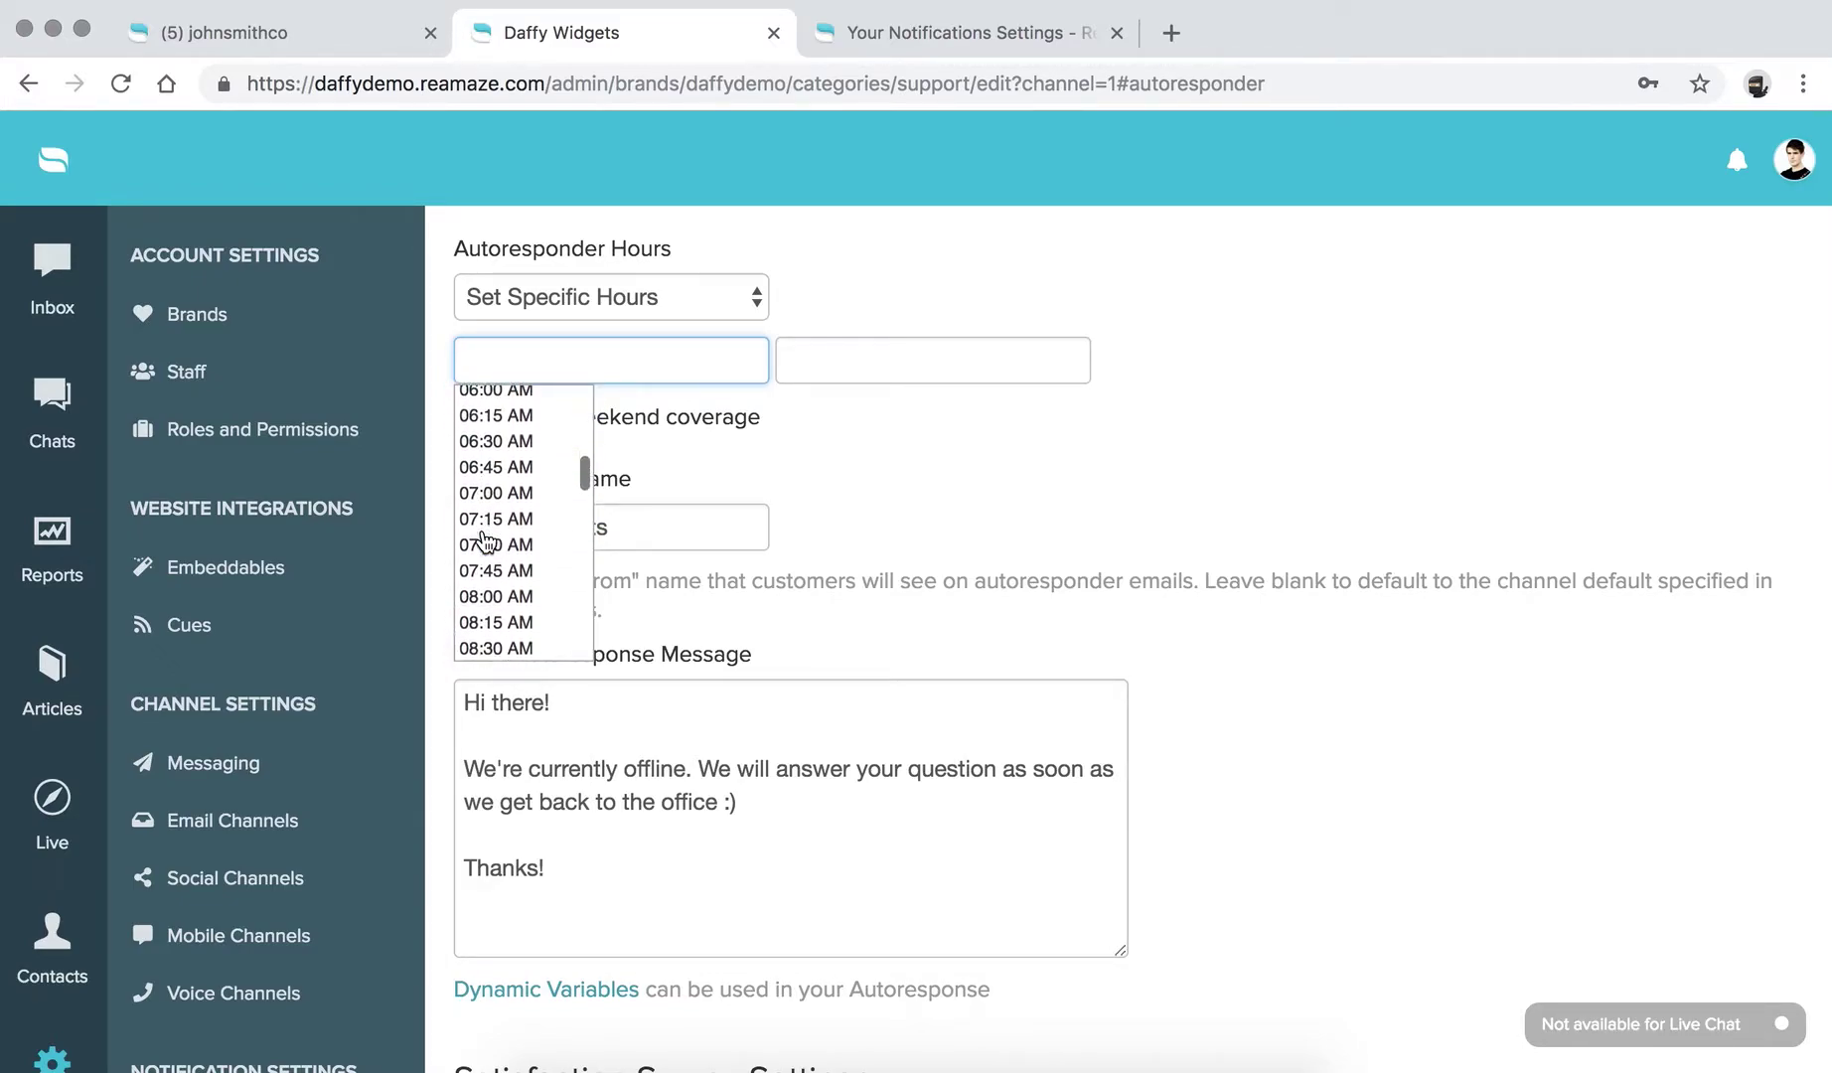
pyautogui.click(517, 558)
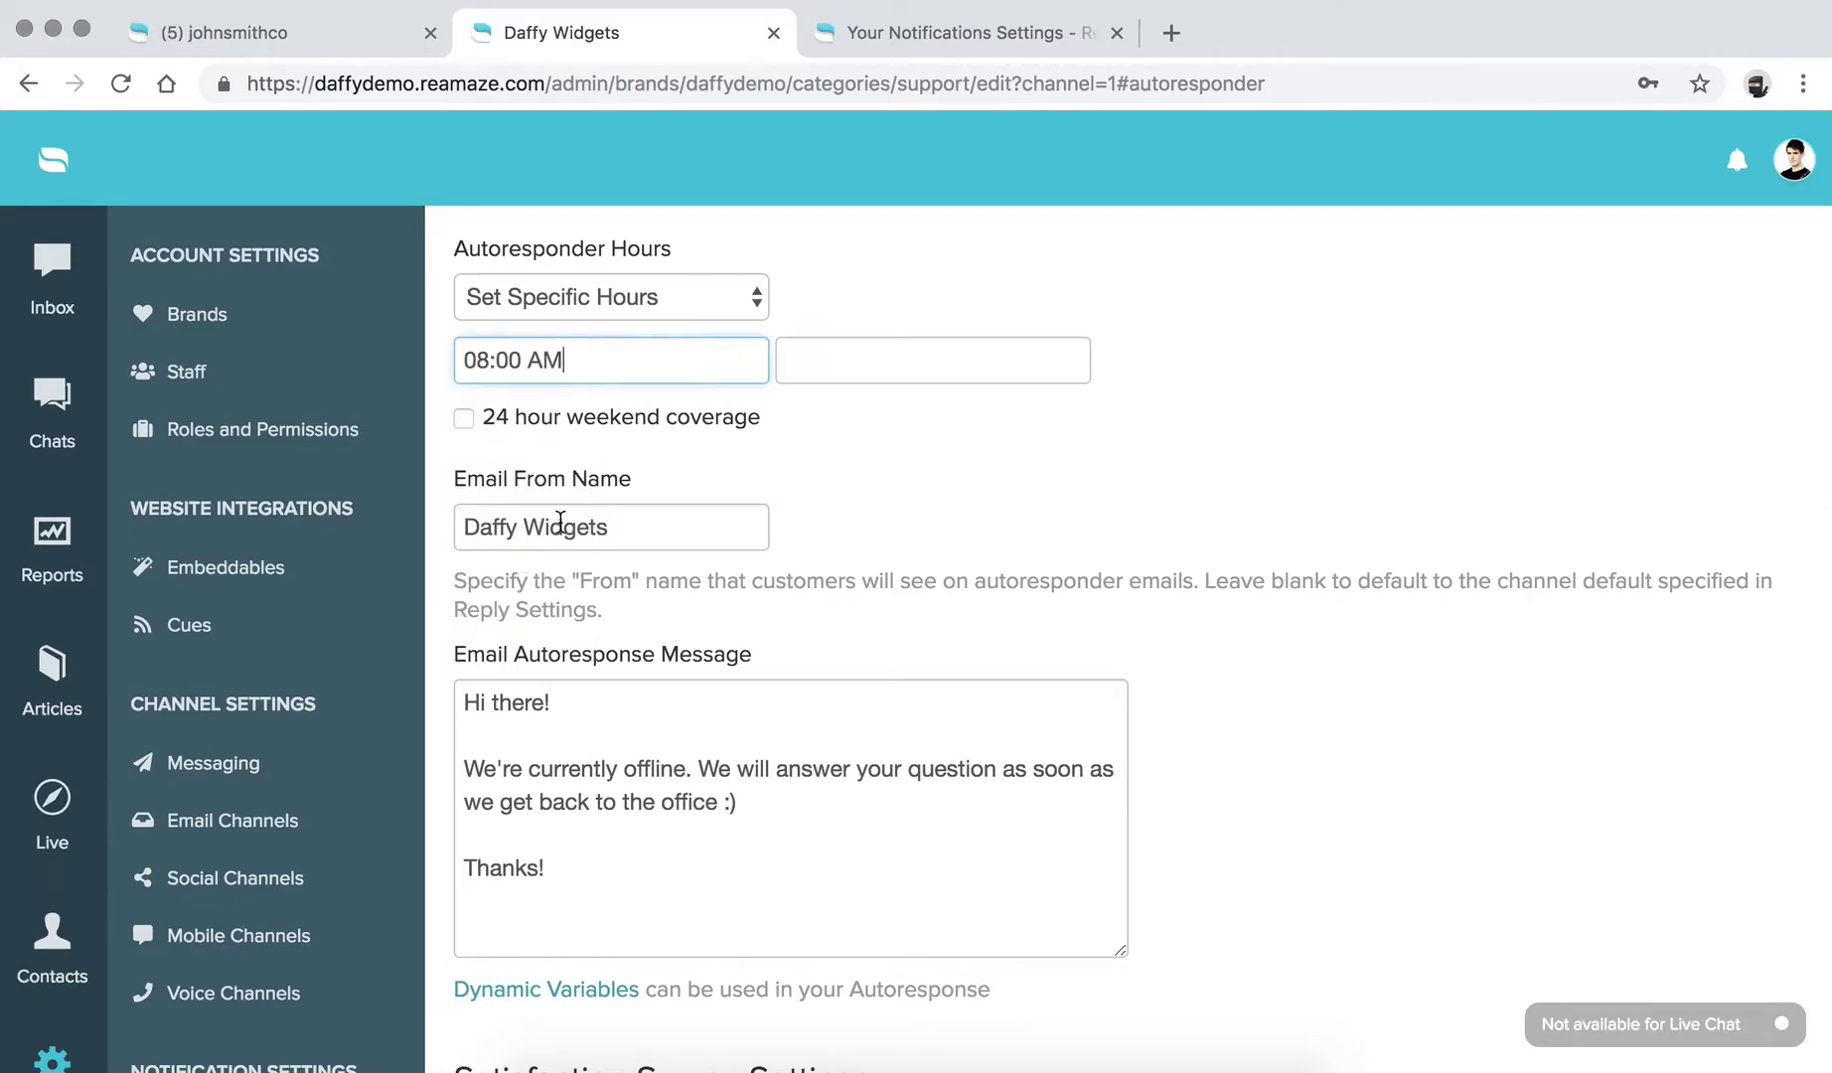
pyautogui.click(850, 346)
pyautogui.scroll(-5, 855, 517)
pyautogui.scroll(-15, 857, 530)
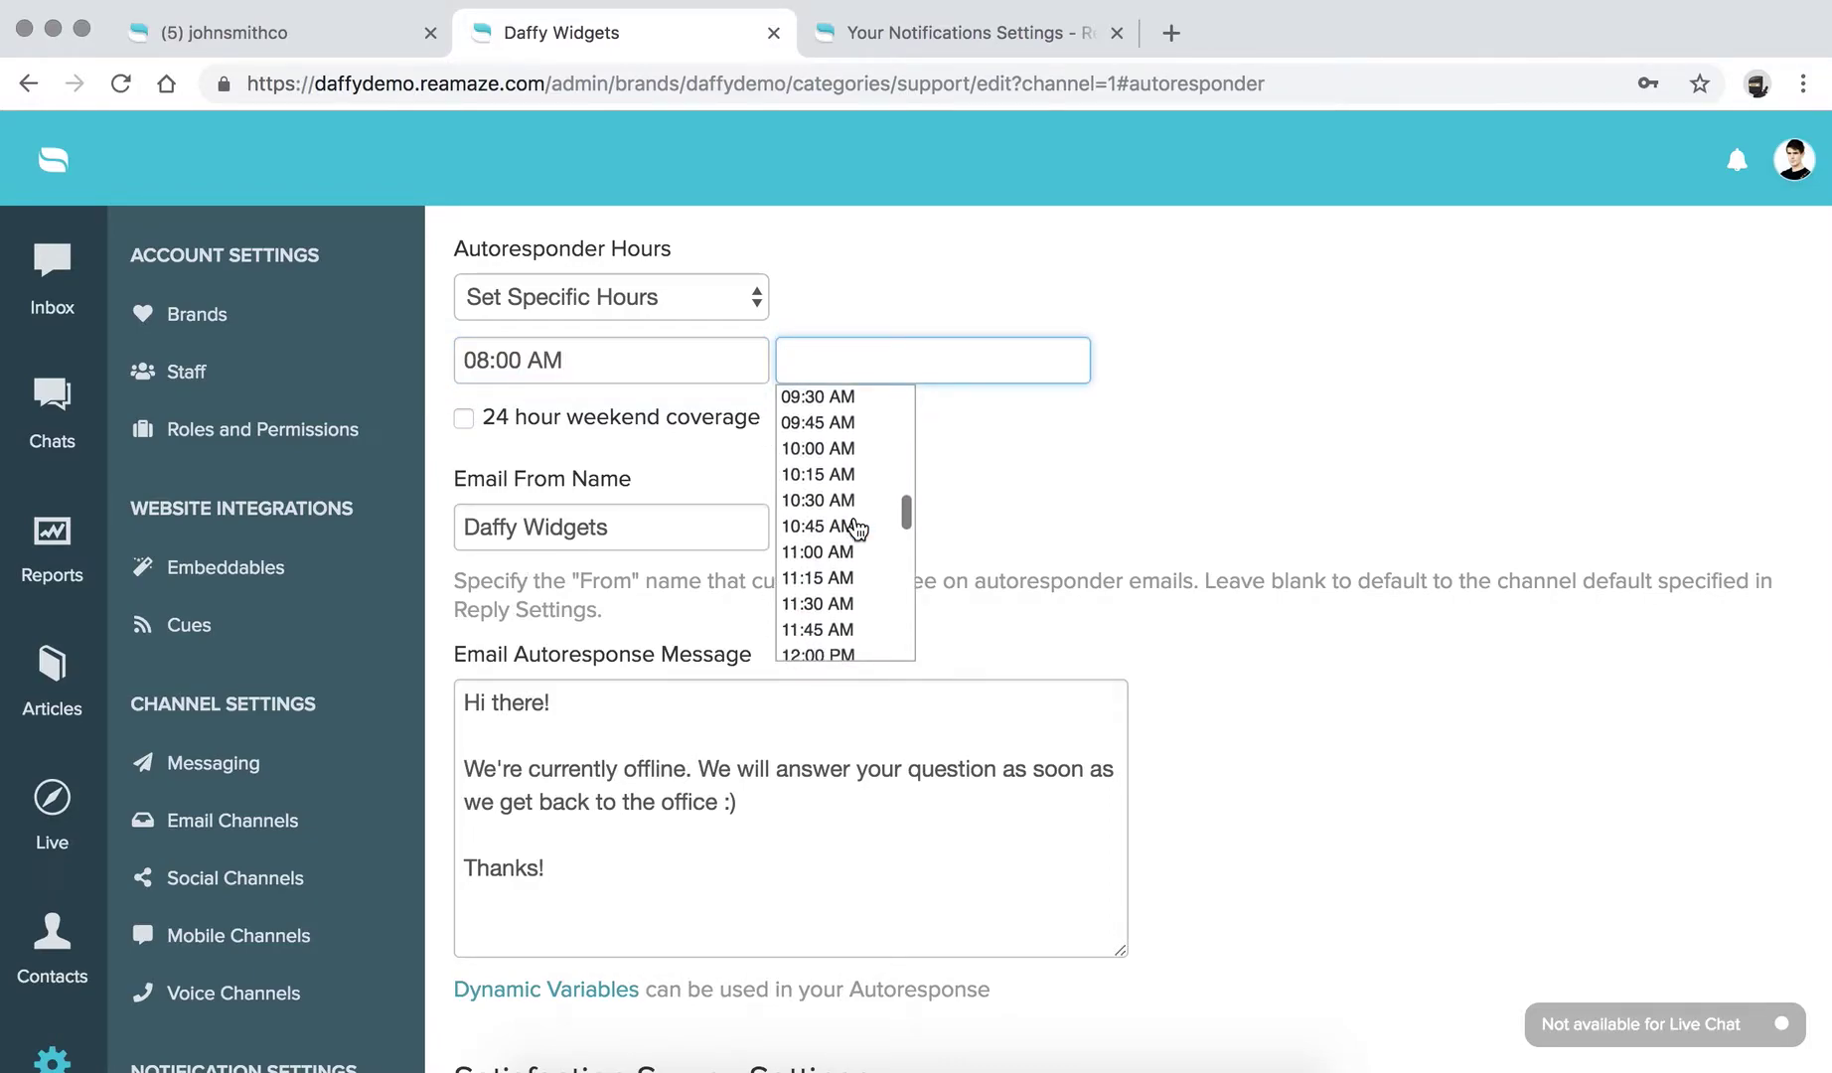
pyautogui.scroll(-1, 856, 530)
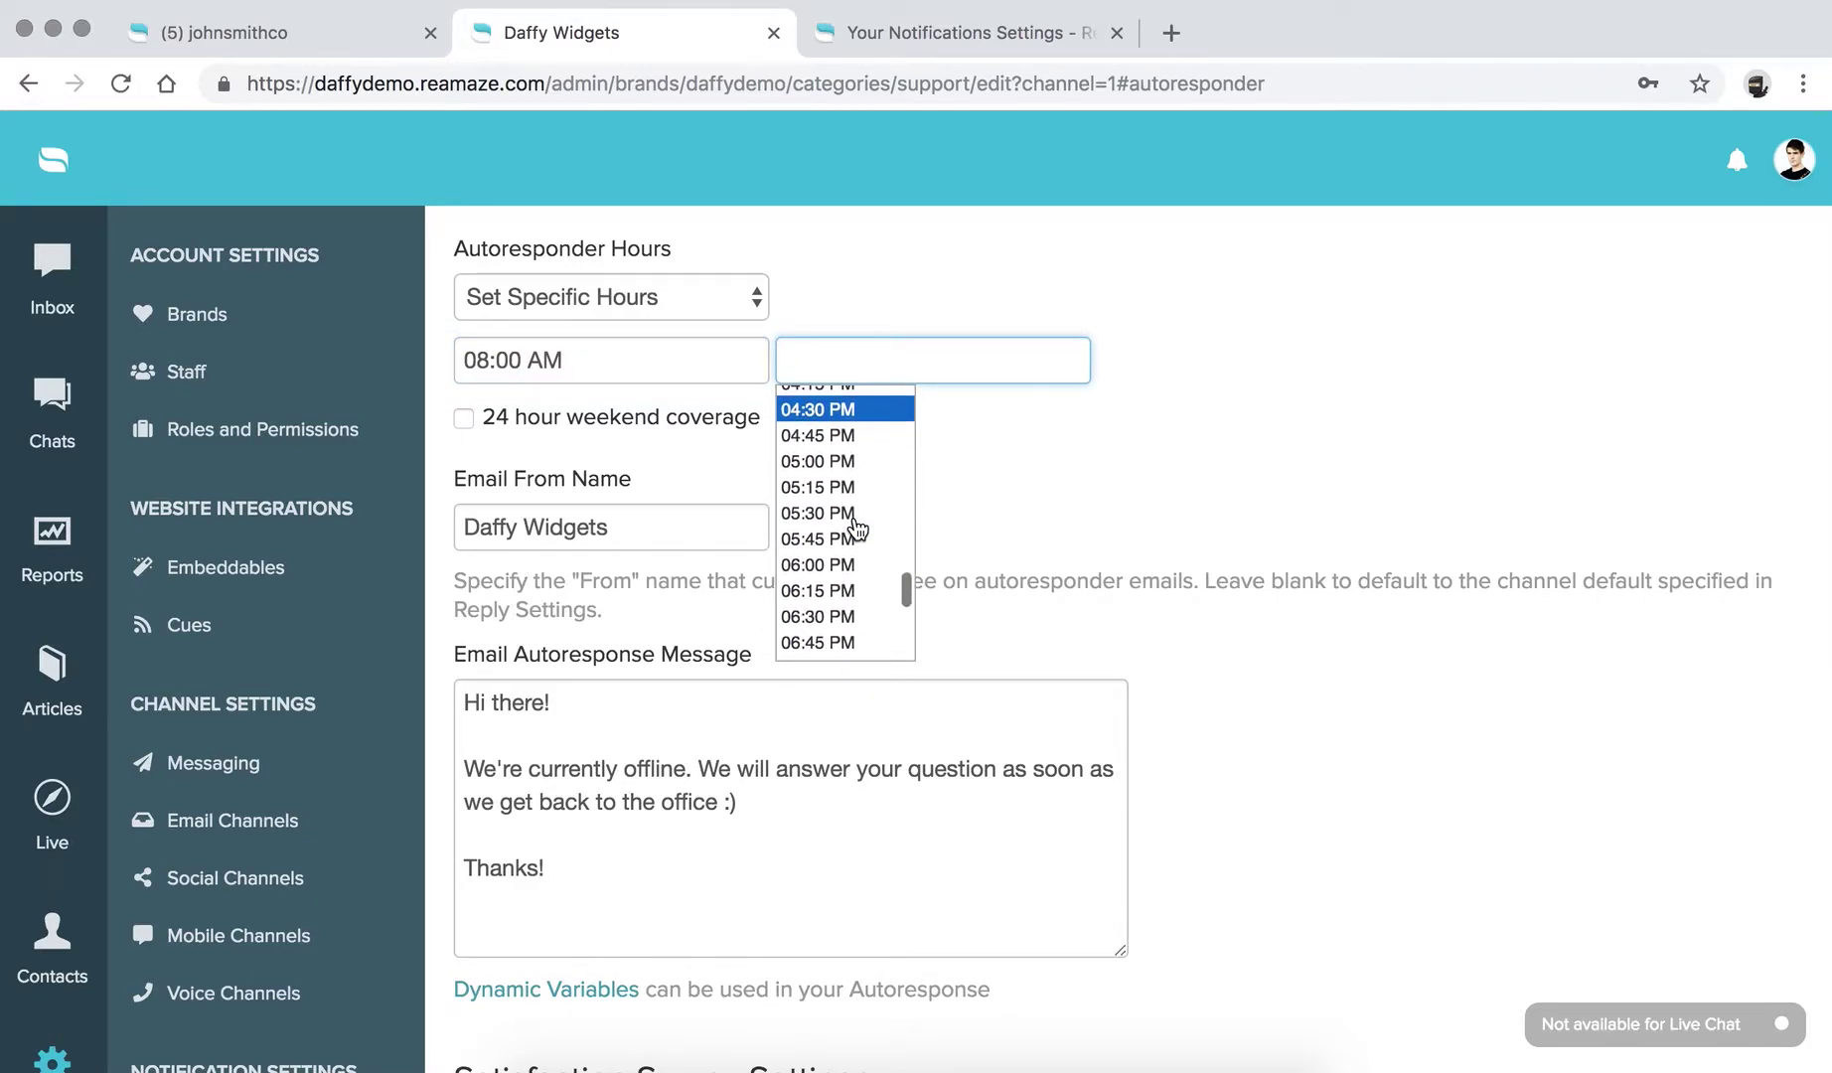
pyautogui.click(818, 461)
# Step: Review the autoresponder's Email From Name and Email Autoresponse Message
pyautogui.click(636, 526)
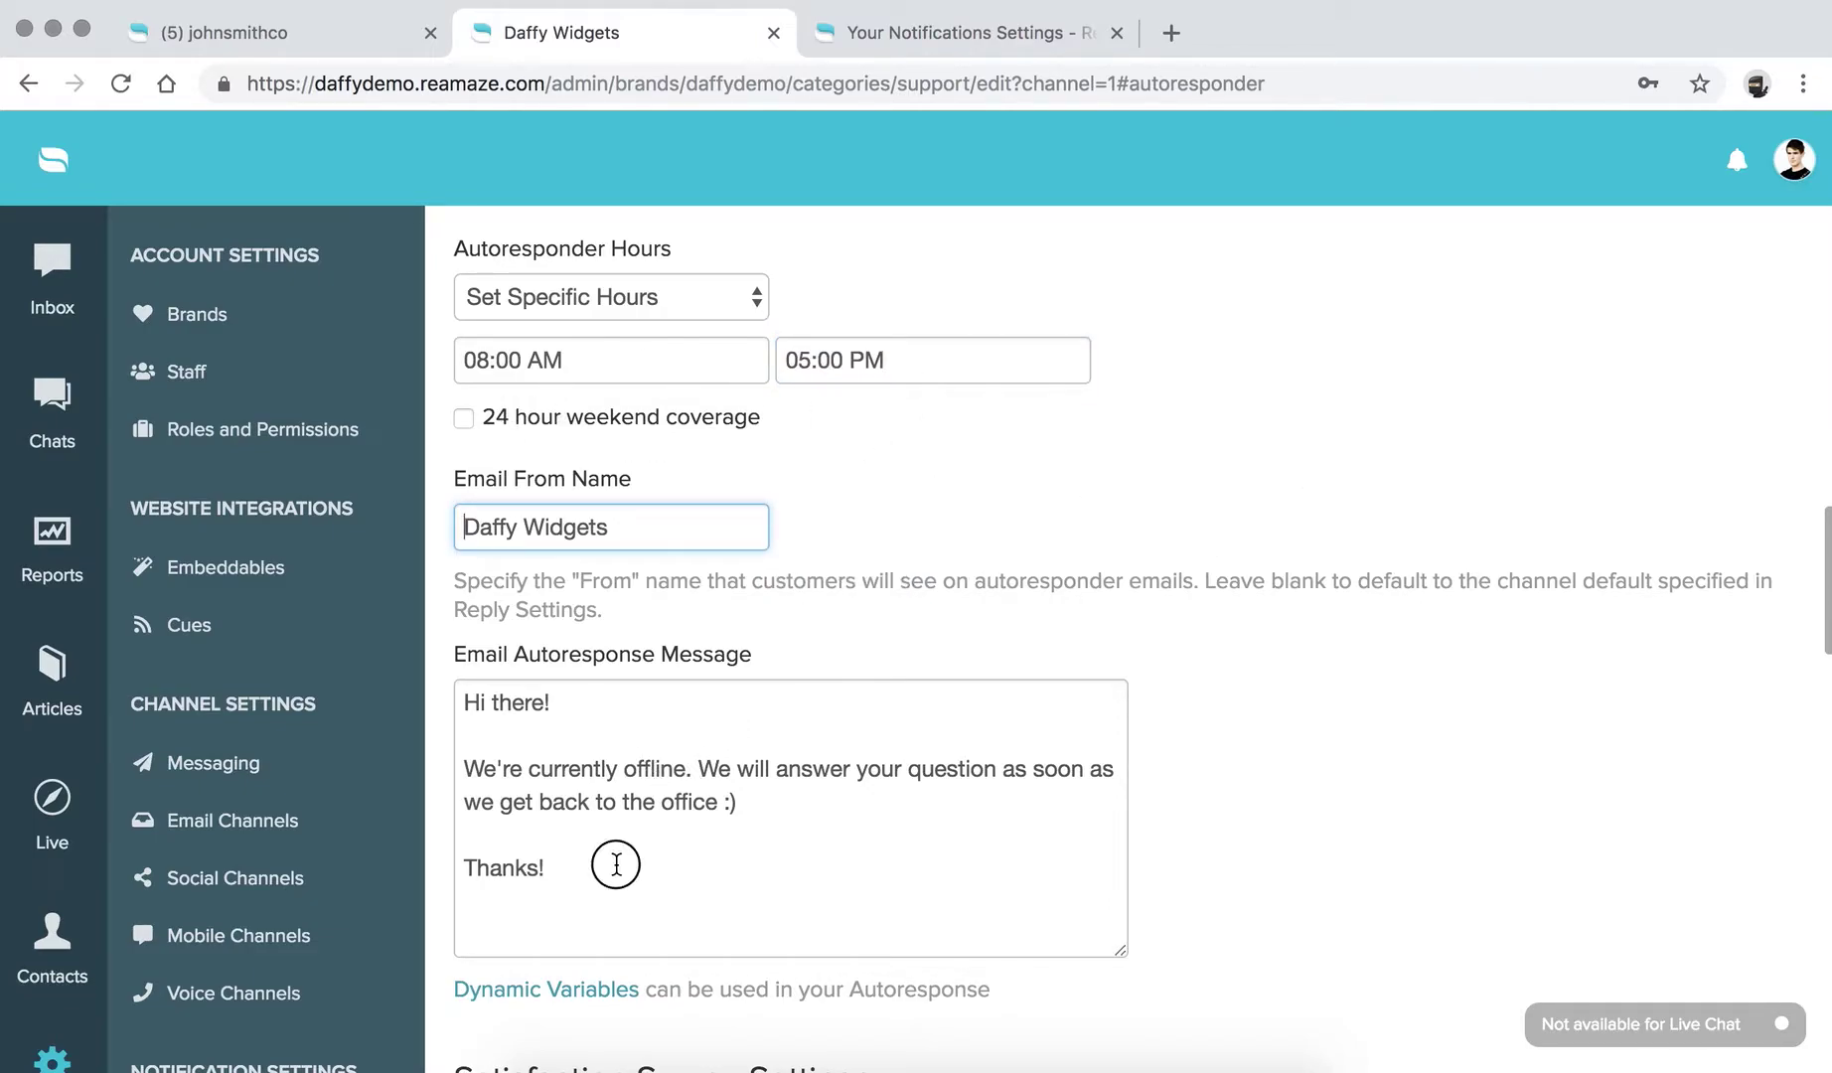
pyautogui.moveTo(616, 867); pyautogui.dragTo(462, 695)
pyautogui.click(586, 829)
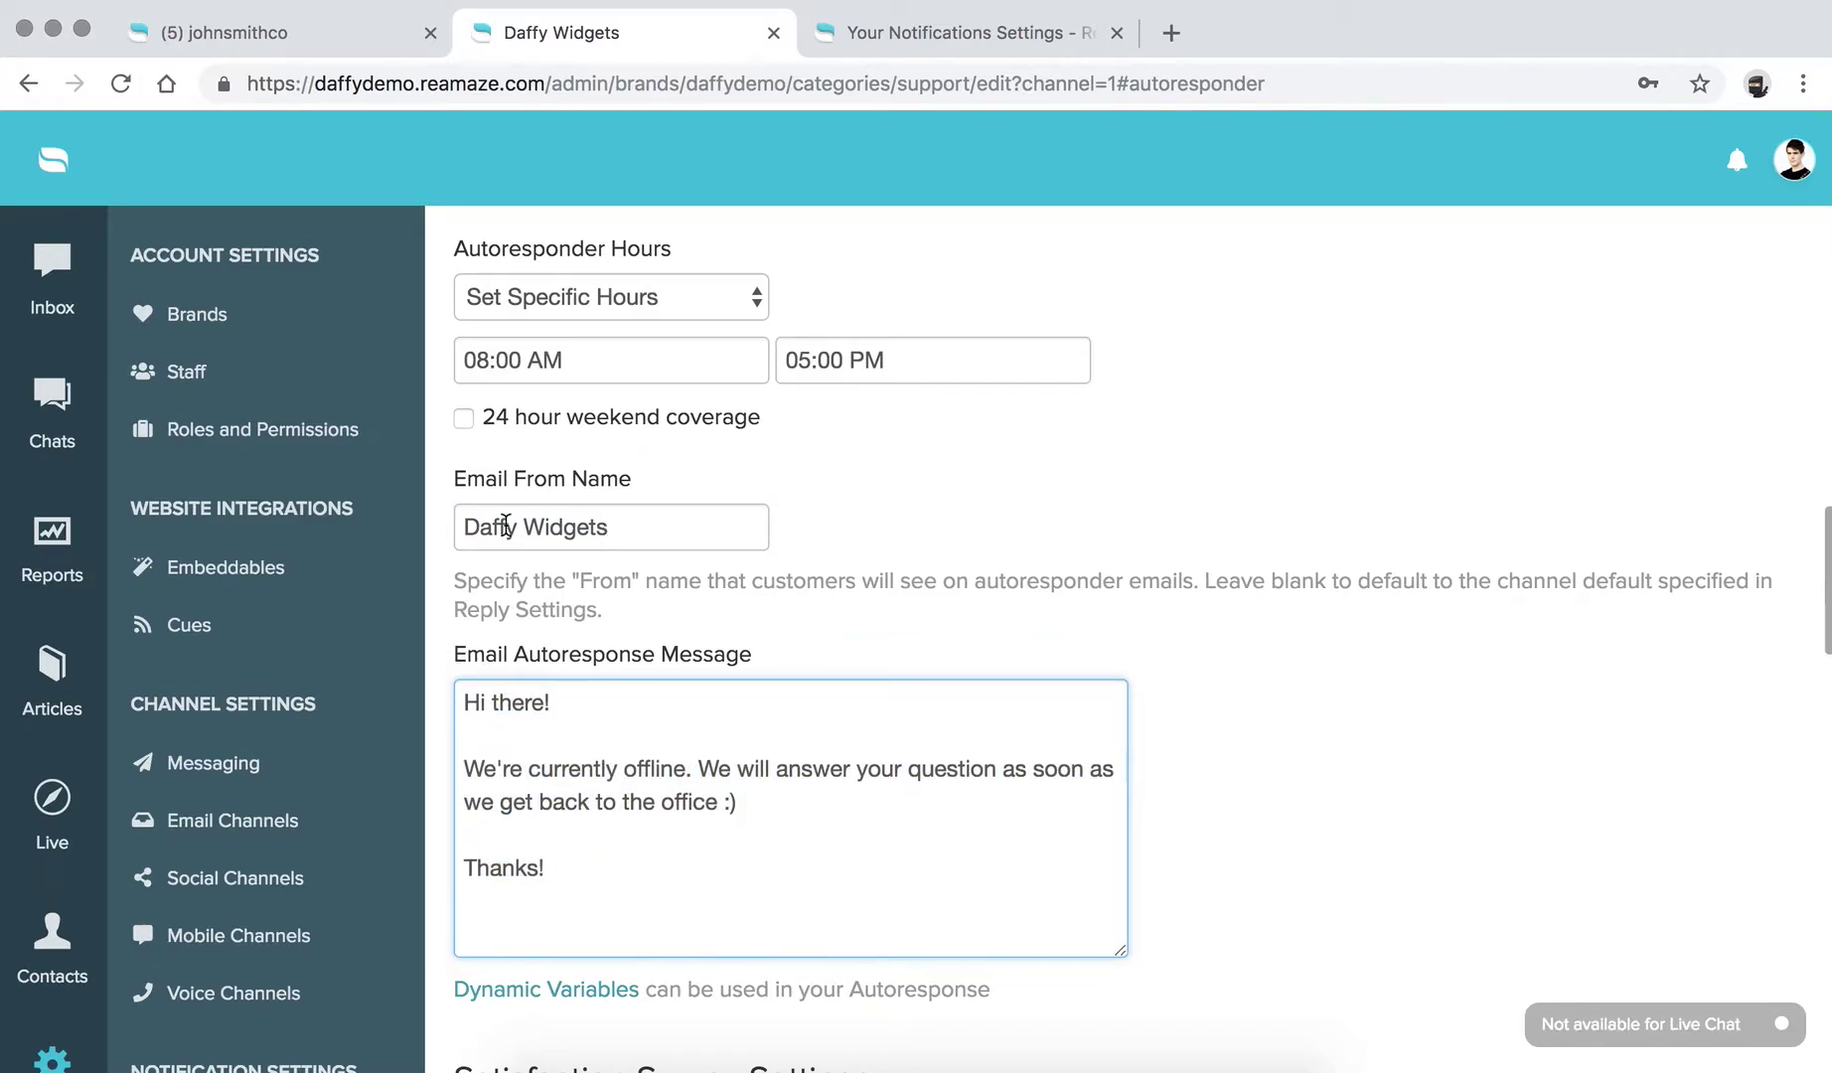
pyautogui.moveTo(454, 487); pyautogui.dragTo(456, 530)
pyautogui.click(616, 530)
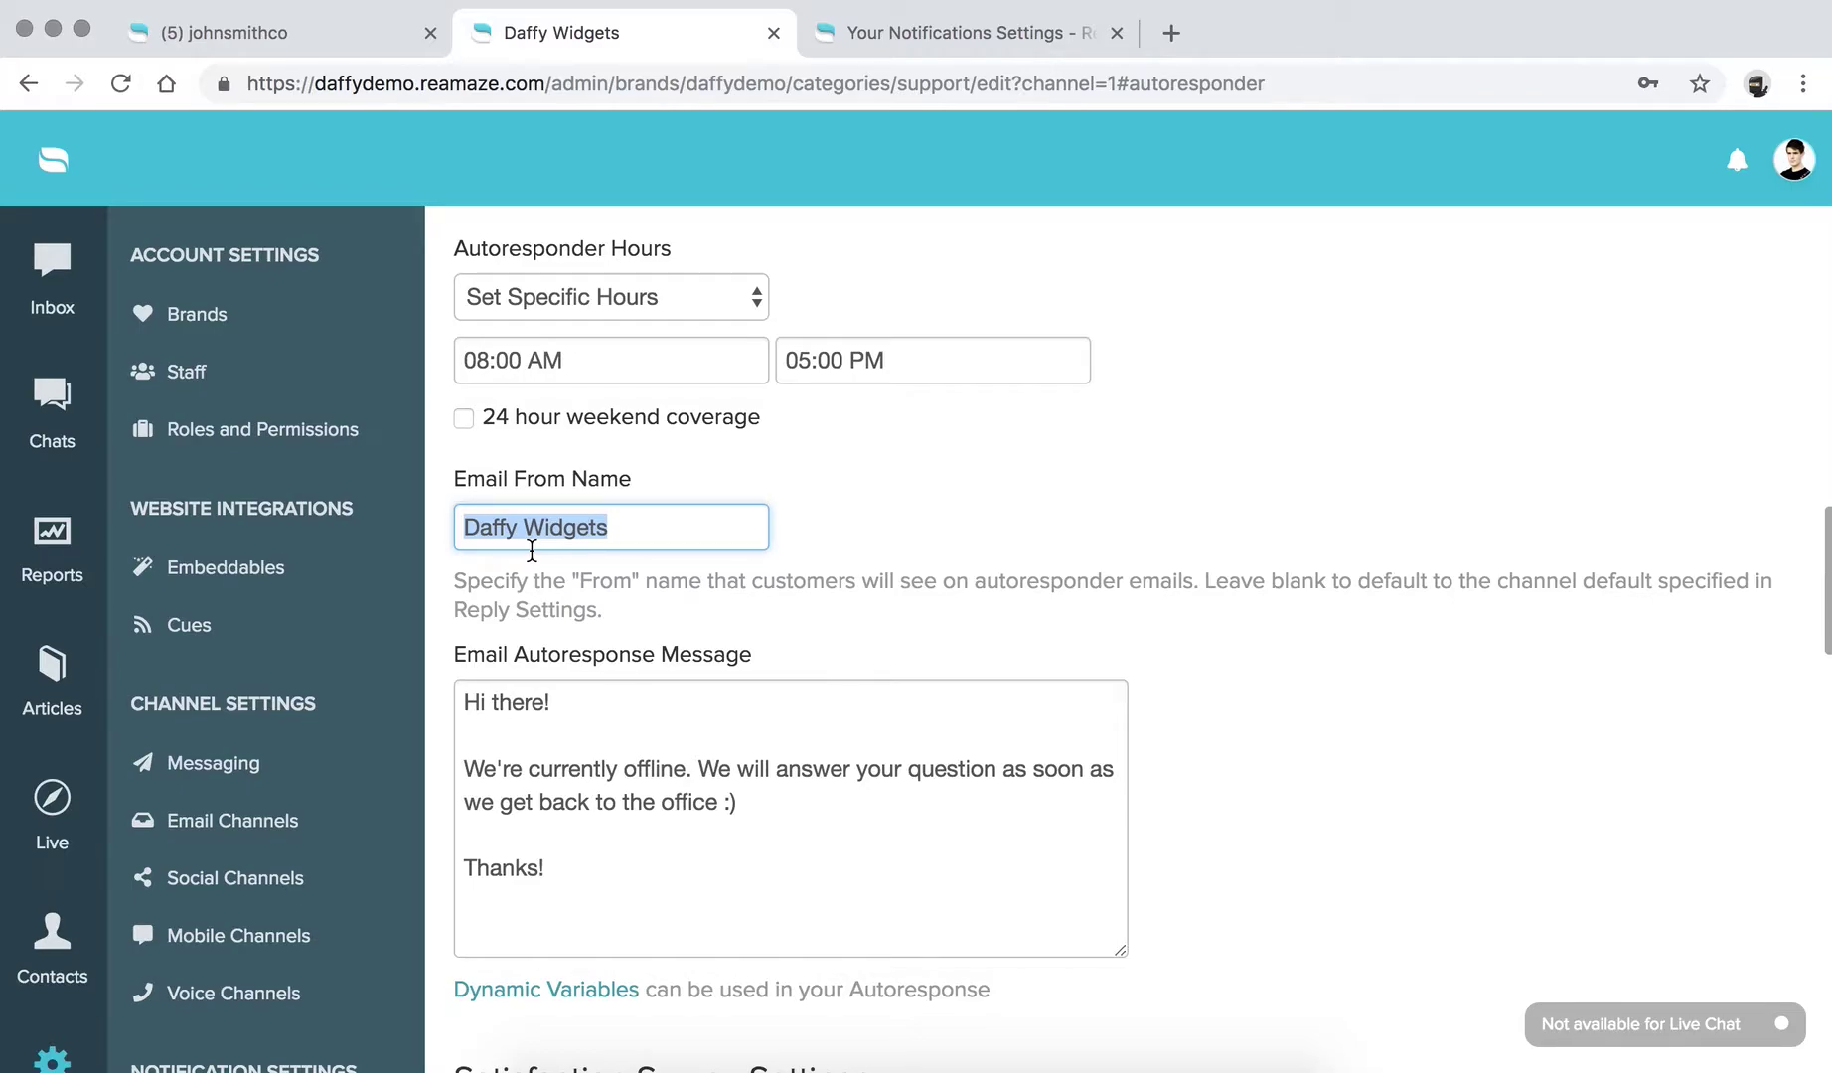
pyautogui.click(561, 735)
pyautogui.moveTo(467, 693); pyautogui.dragTo(605, 867)
pyautogui.click(605, 867)
pyautogui.scroll(-2, 605, 868)
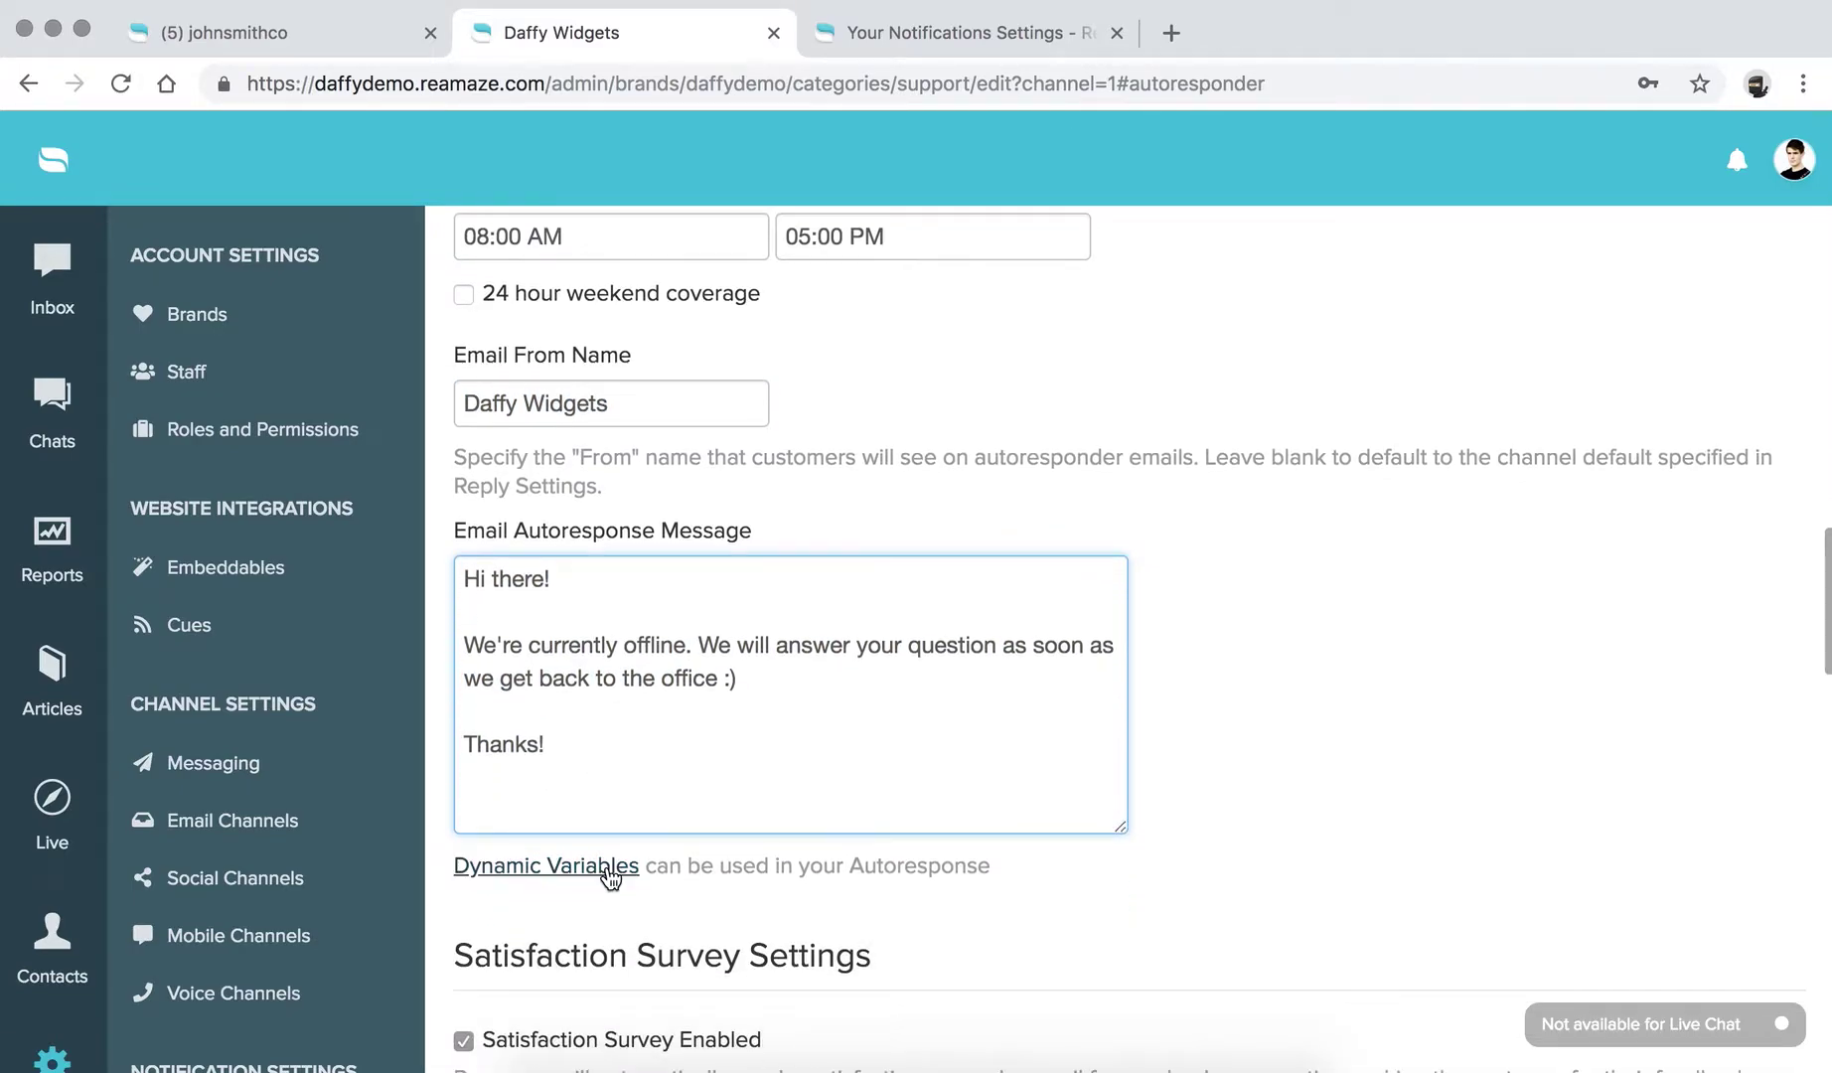
# Step: Open the Dynamic Variables help article and read about the customer and Shopify integration variables
pyautogui.scroll(1, 603, 879)
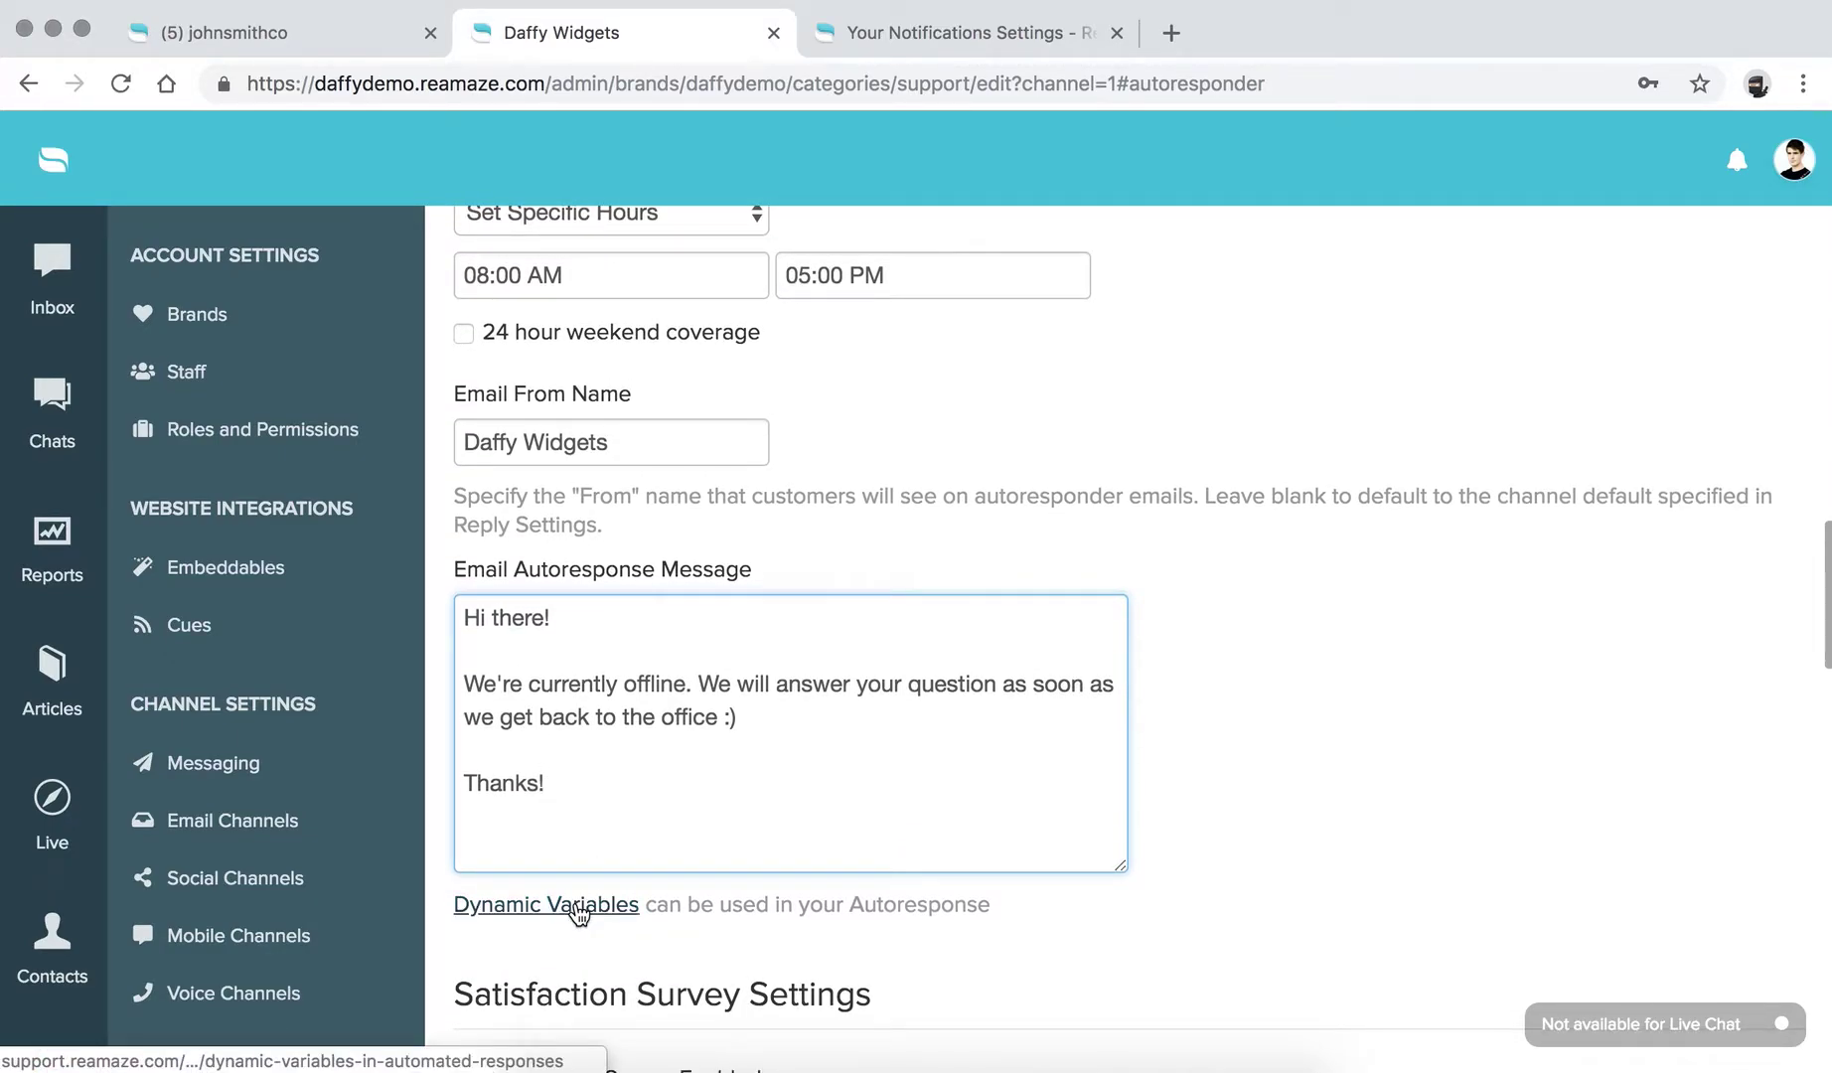
pyautogui.click(577, 906)
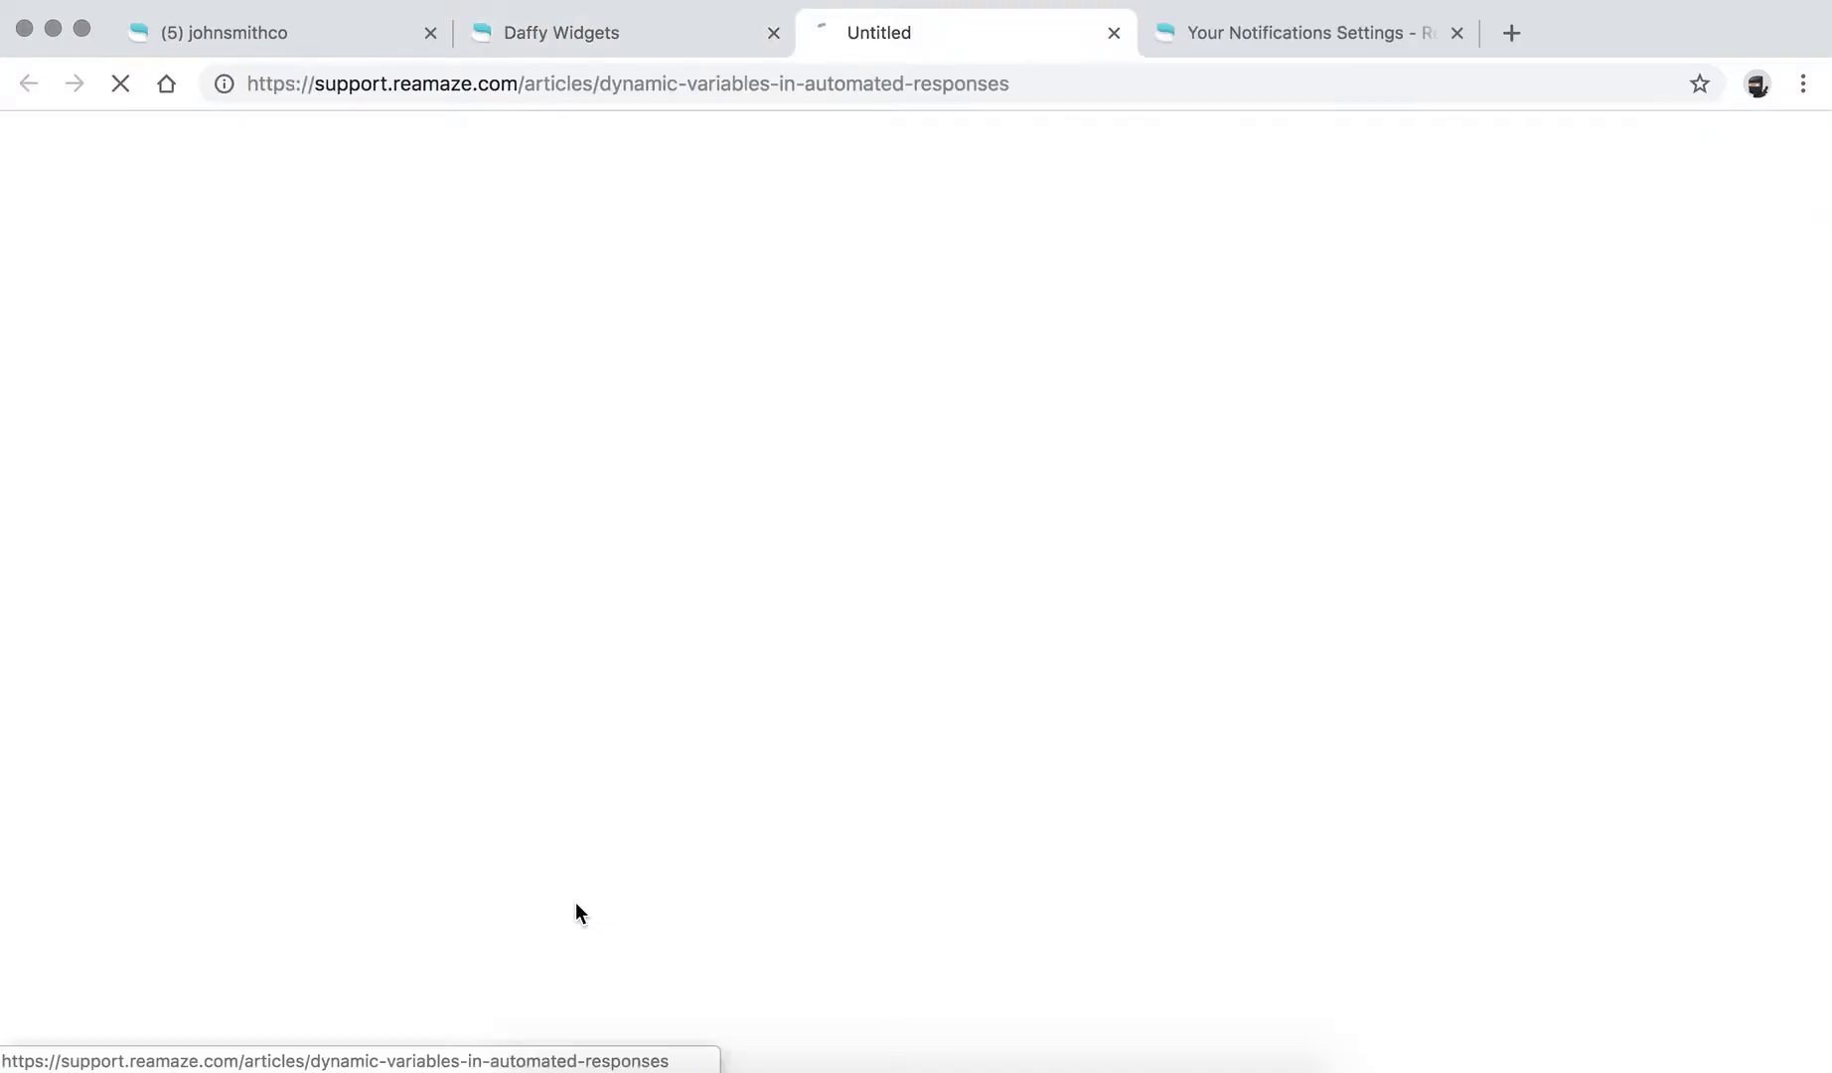
pyautogui.scroll(-5, 863, 464)
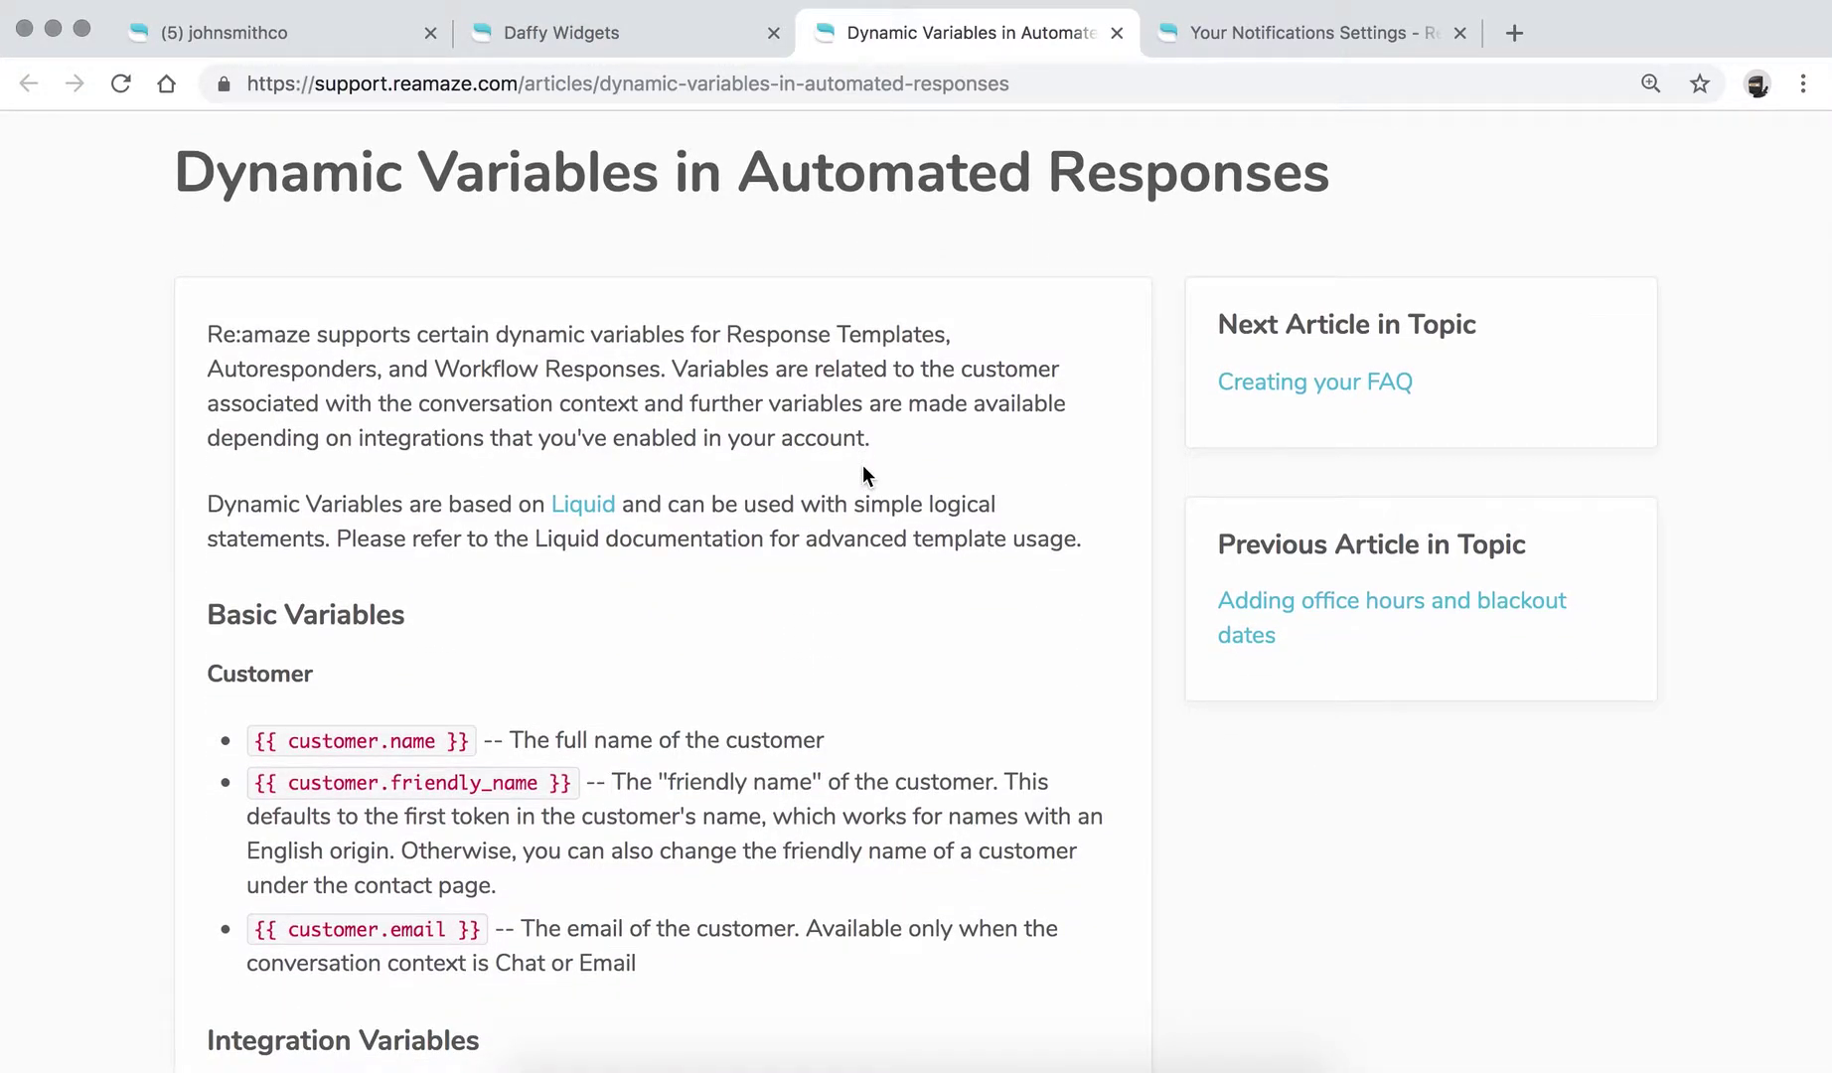
pyautogui.scroll(-5, 863, 475)
pyautogui.click(211, 304)
pyautogui.moveTo(211, 304); pyautogui.dragTo(560, 553)
pyautogui.scroll(-3, 561, 348)
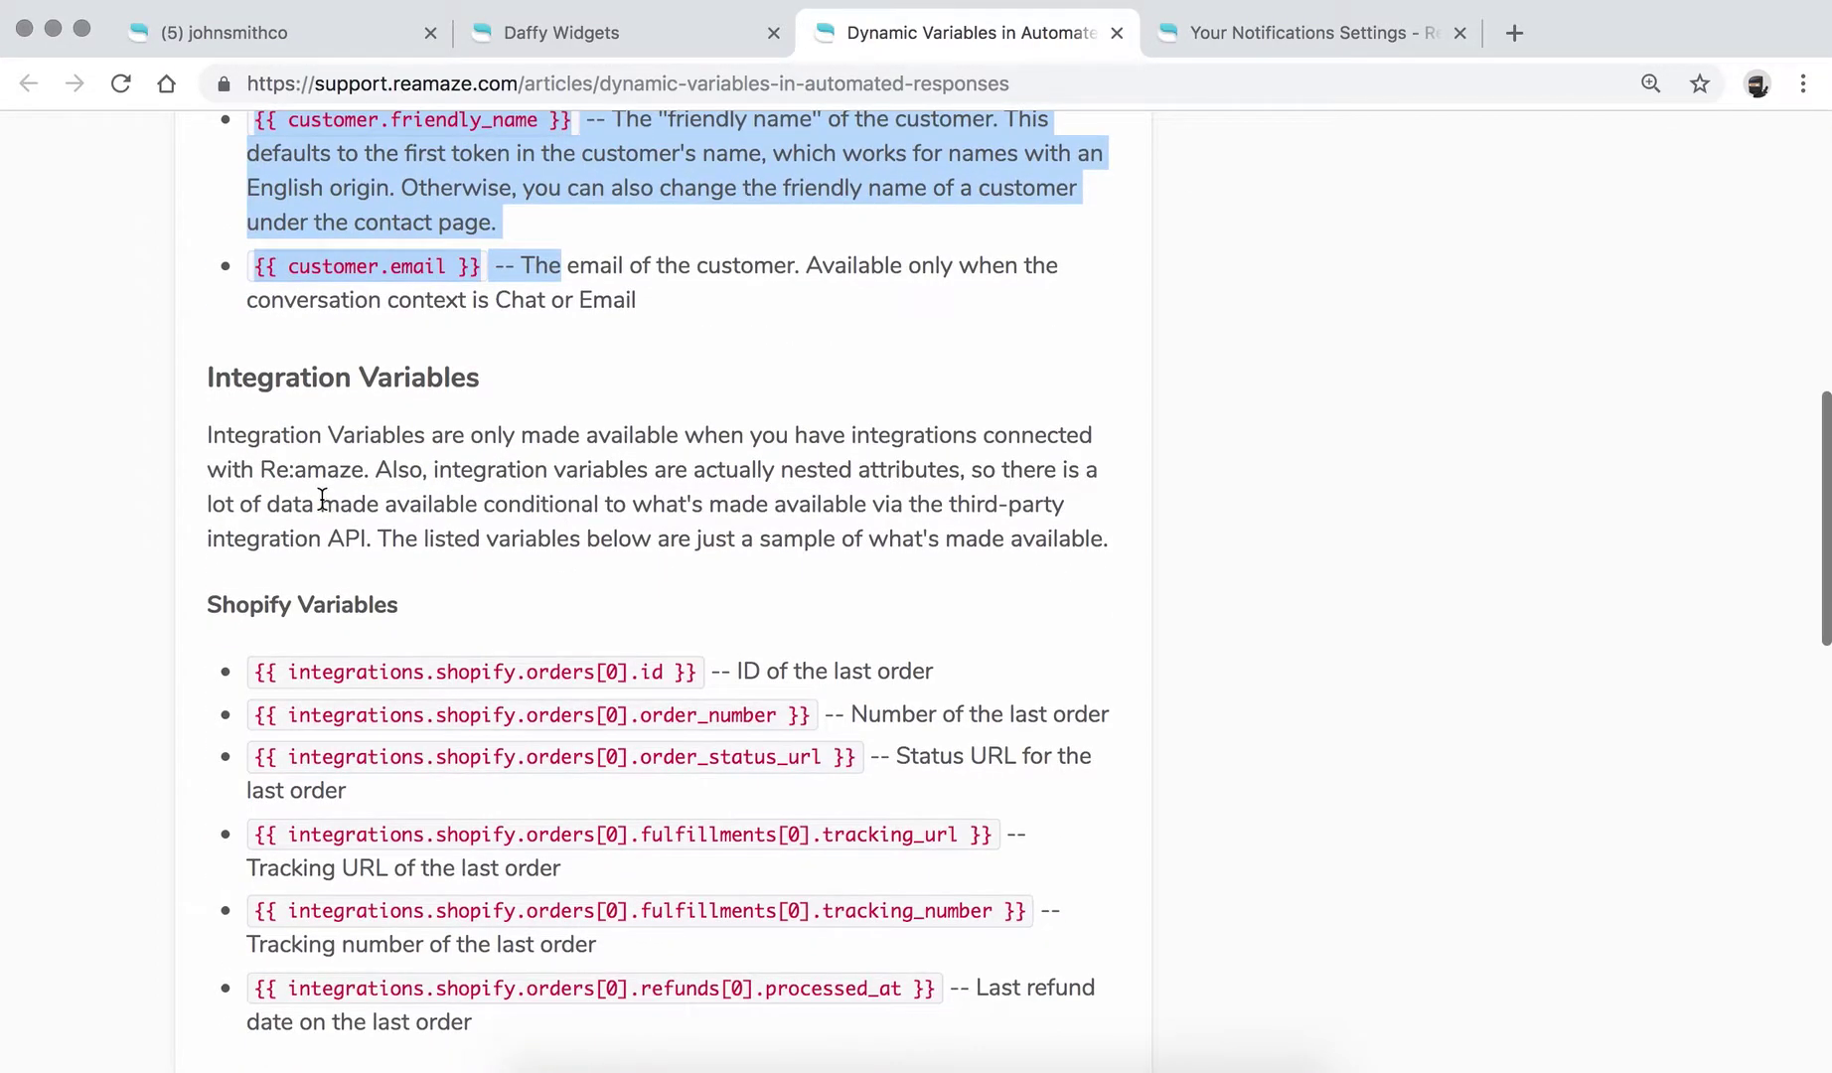
pyautogui.scroll(-5, 327, 499)
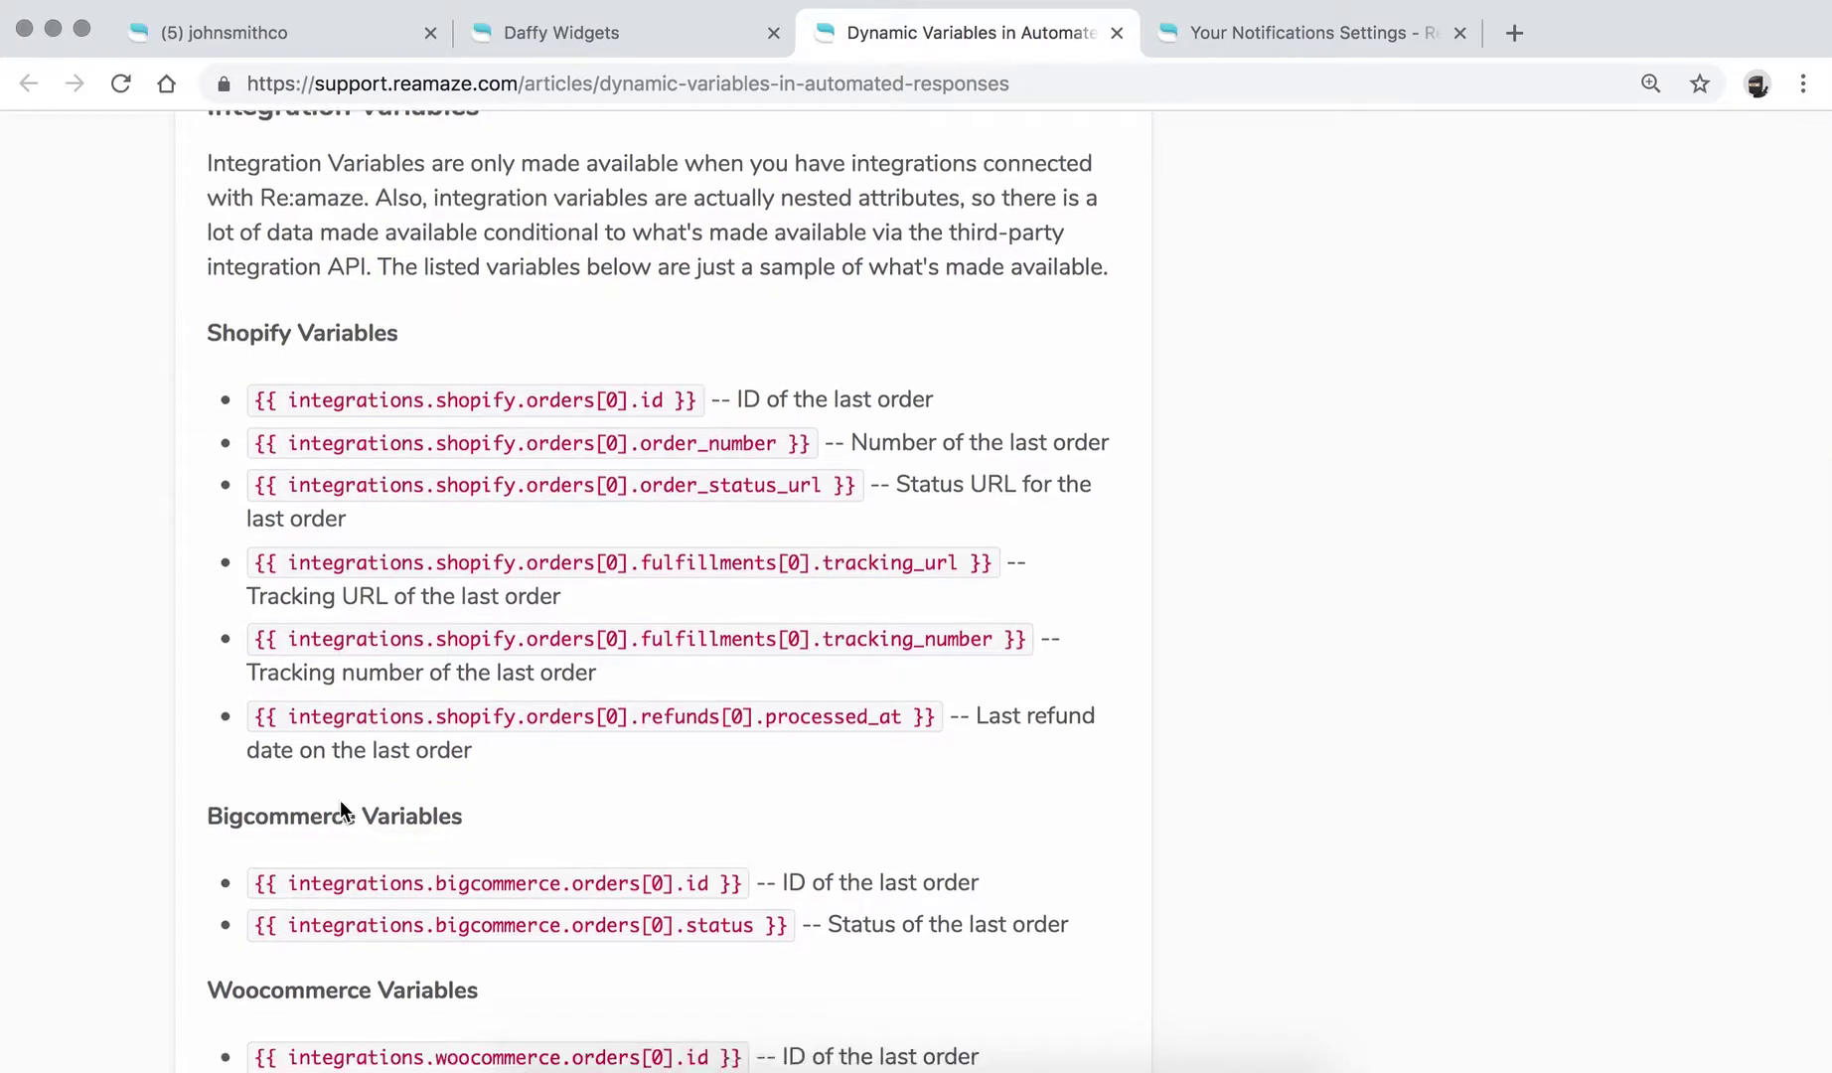
# Step: Examine the Bigcommerce and Woocommerce variables and the sample response under Notes on usage
pyautogui.scroll(-5, 441, 860)
pyautogui.scroll(-3, 441, 860)
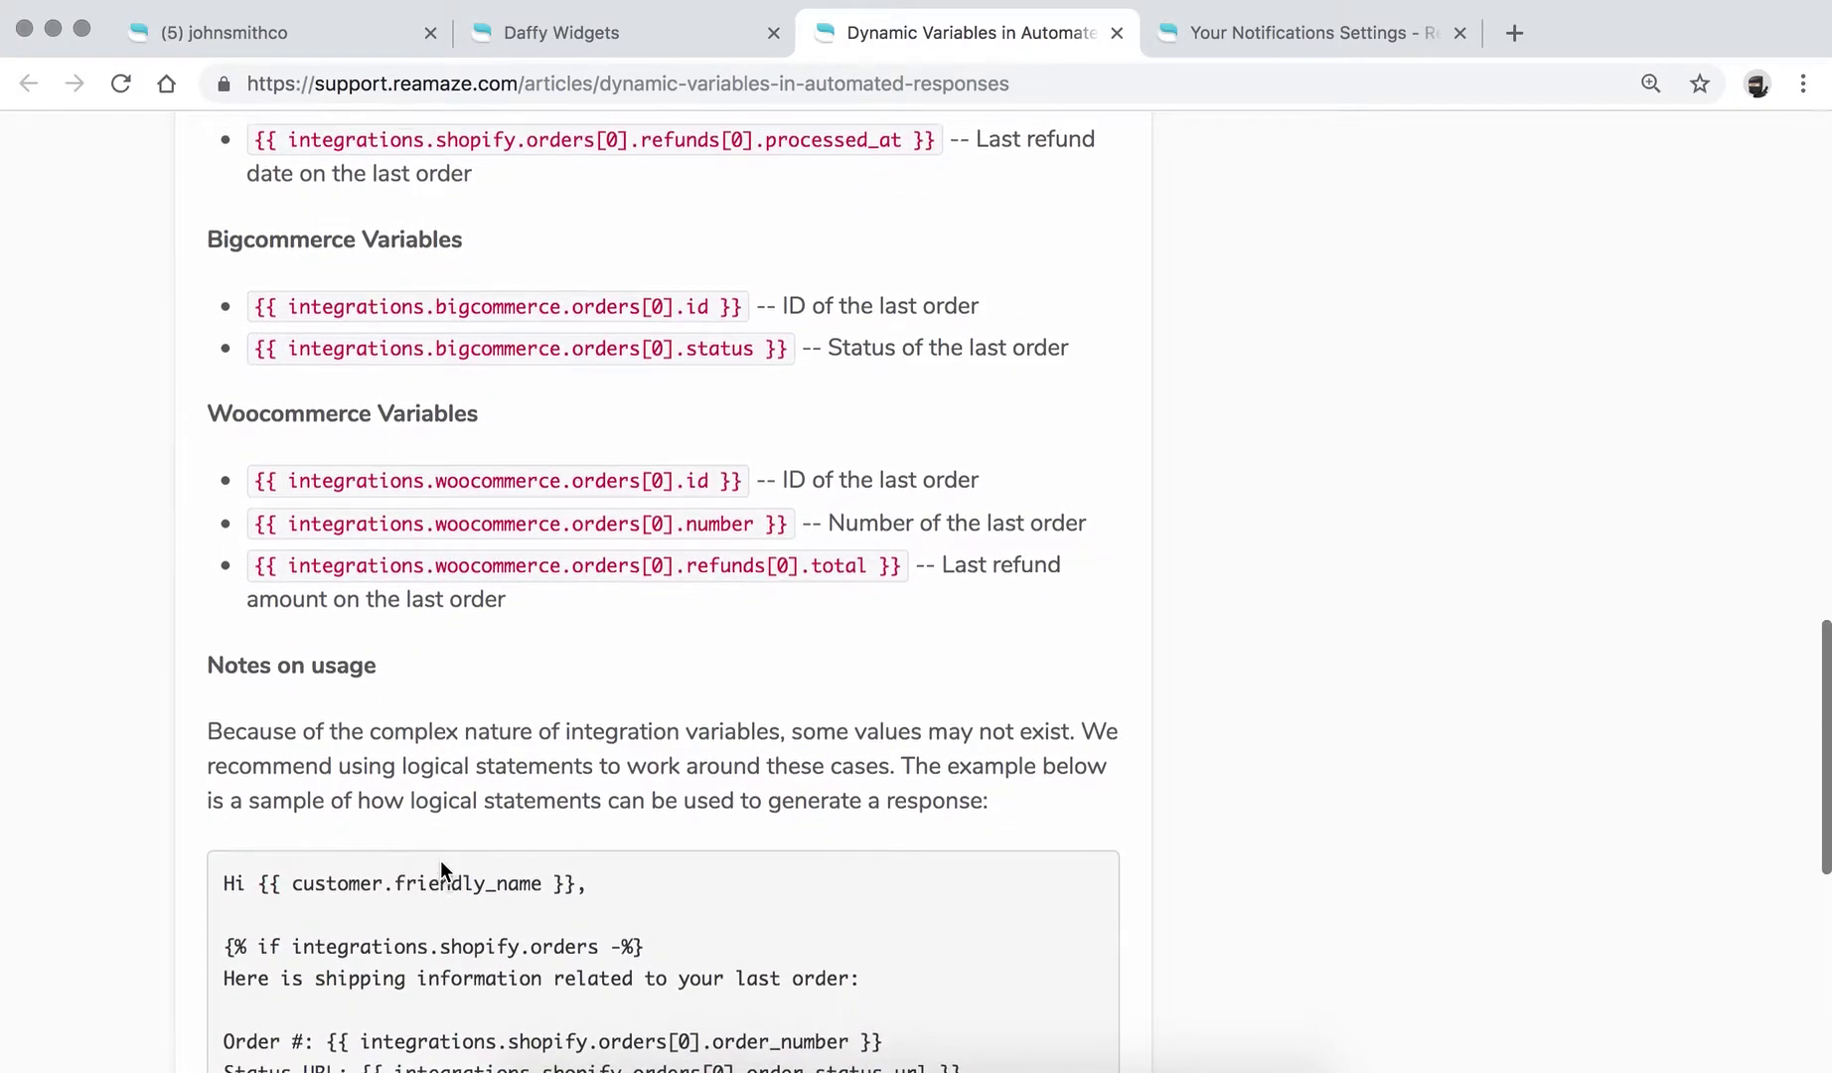
pyautogui.scroll(3, 441, 860)
pyautogui.scroll(-8, 441, 861)
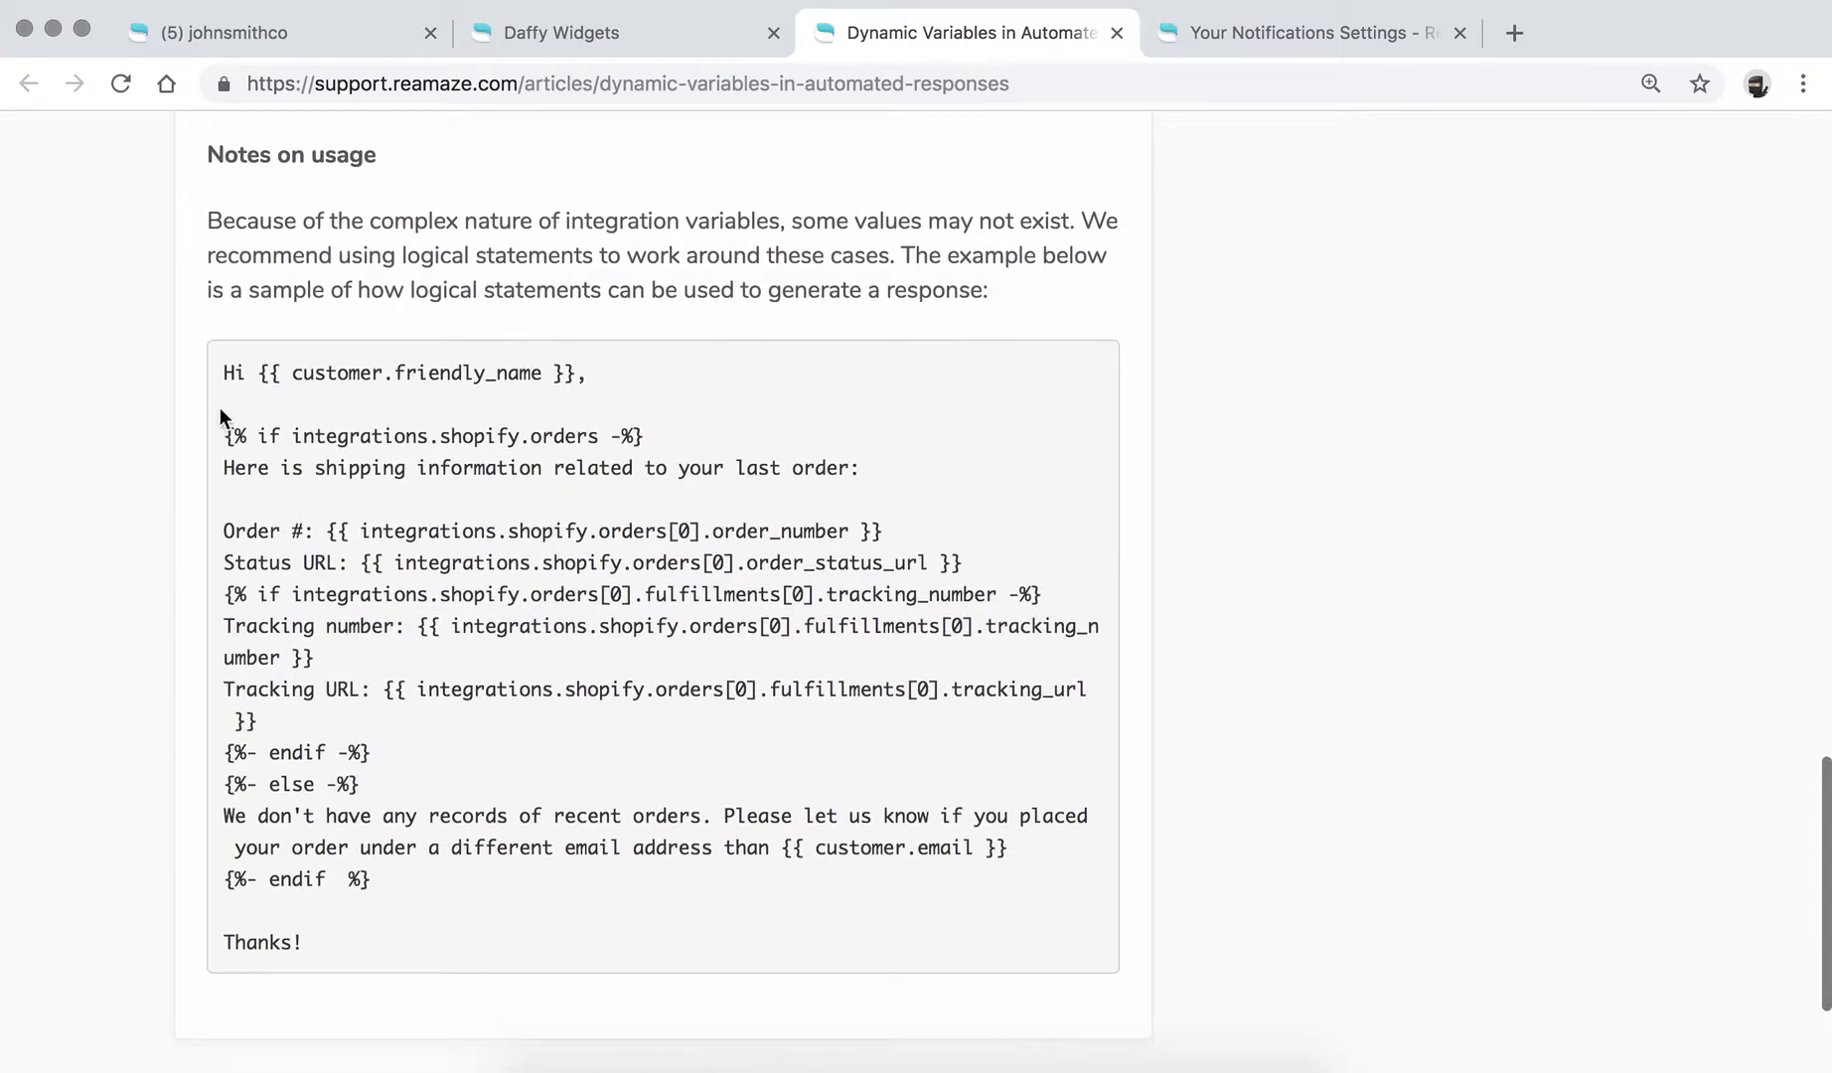
pyautogui.moveTo(225, 369); pyautogui.dragTo(404, 949)
pyautogui.click(408, 948)
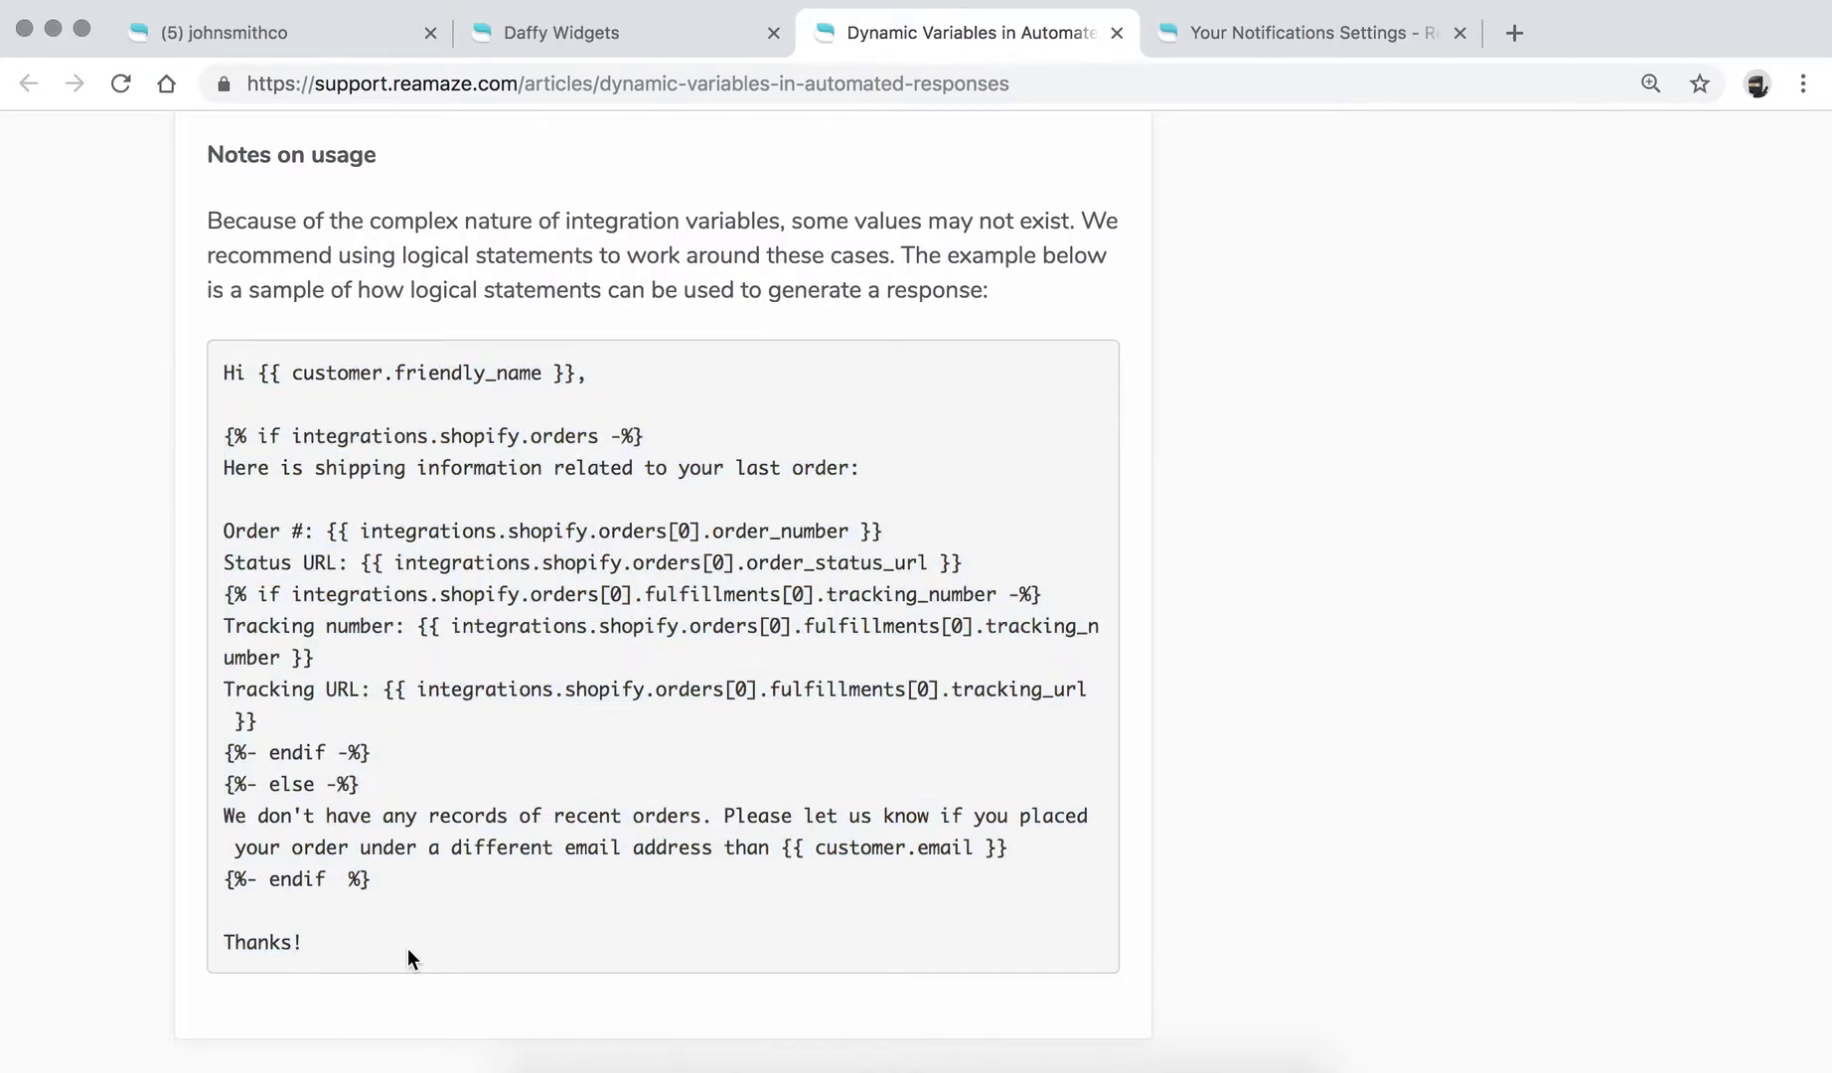
pyautogui.scroll(20, 408, 948)
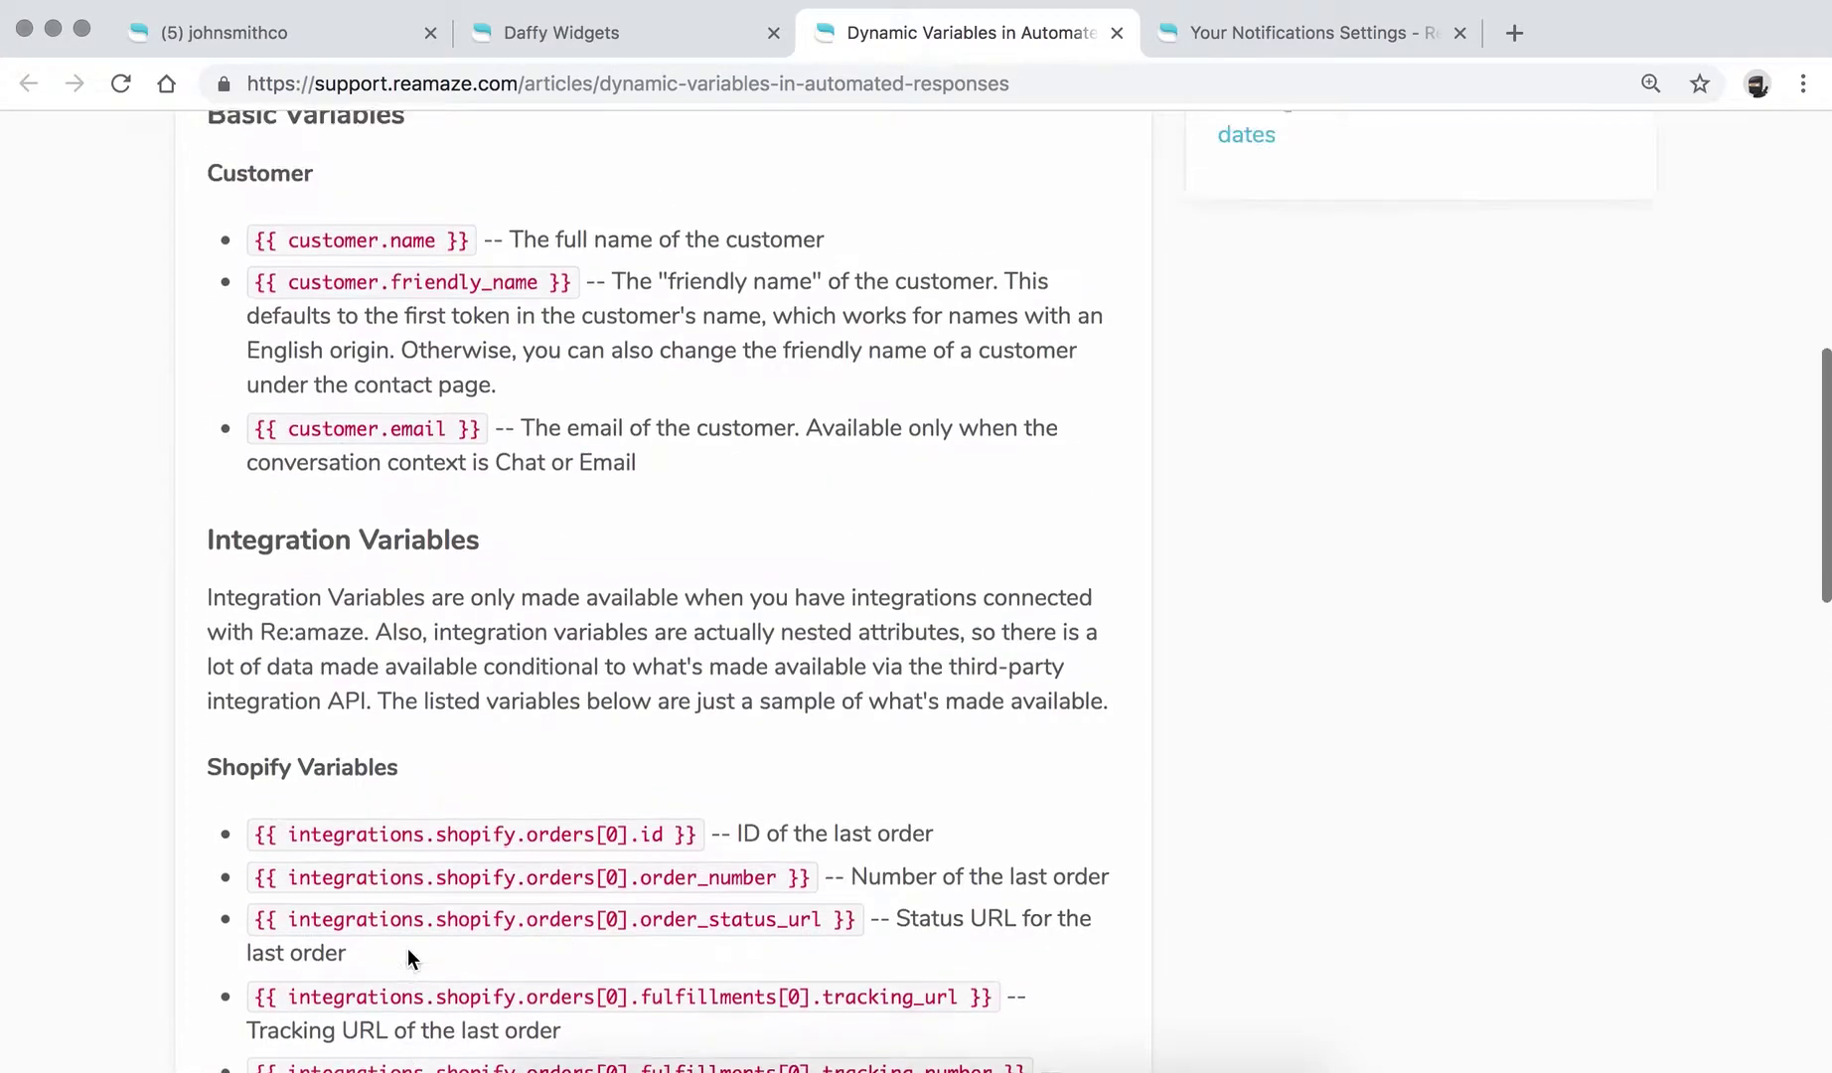
# Step: Return to the Daffy Widgets autoresponder settings and examine where the Email Autoresponse Message can be customized
pyautogui.hotkey('ctrl', 'shift', 'Tab')
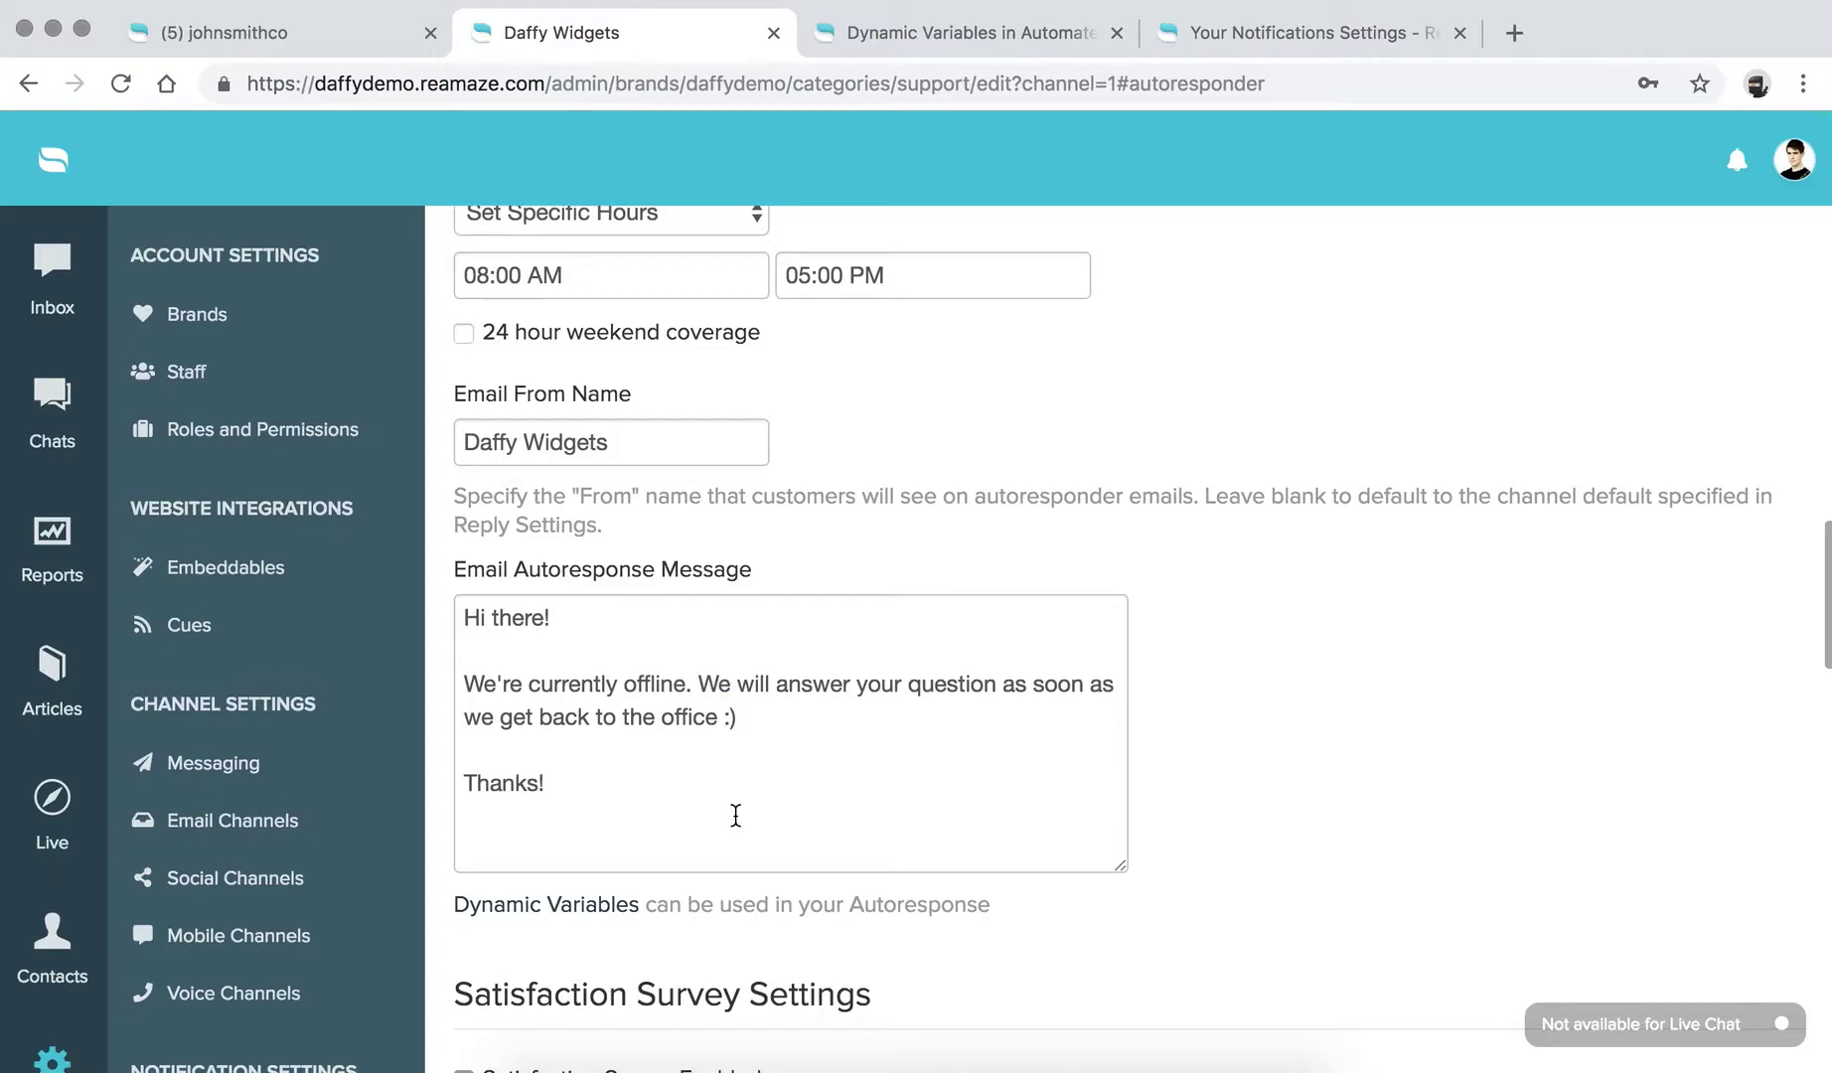
pyautogui.click(536, 651)
pyautogui.hotkey('ctrl', 'a')
pyautogui.click(467, 613)
pyautogui.click(656, 779)
# Step: Save the Daffy Support channel settings
pyautogui.scroll(-10, 654, 773)
pyautogui.scroll(-10, 656, 785)
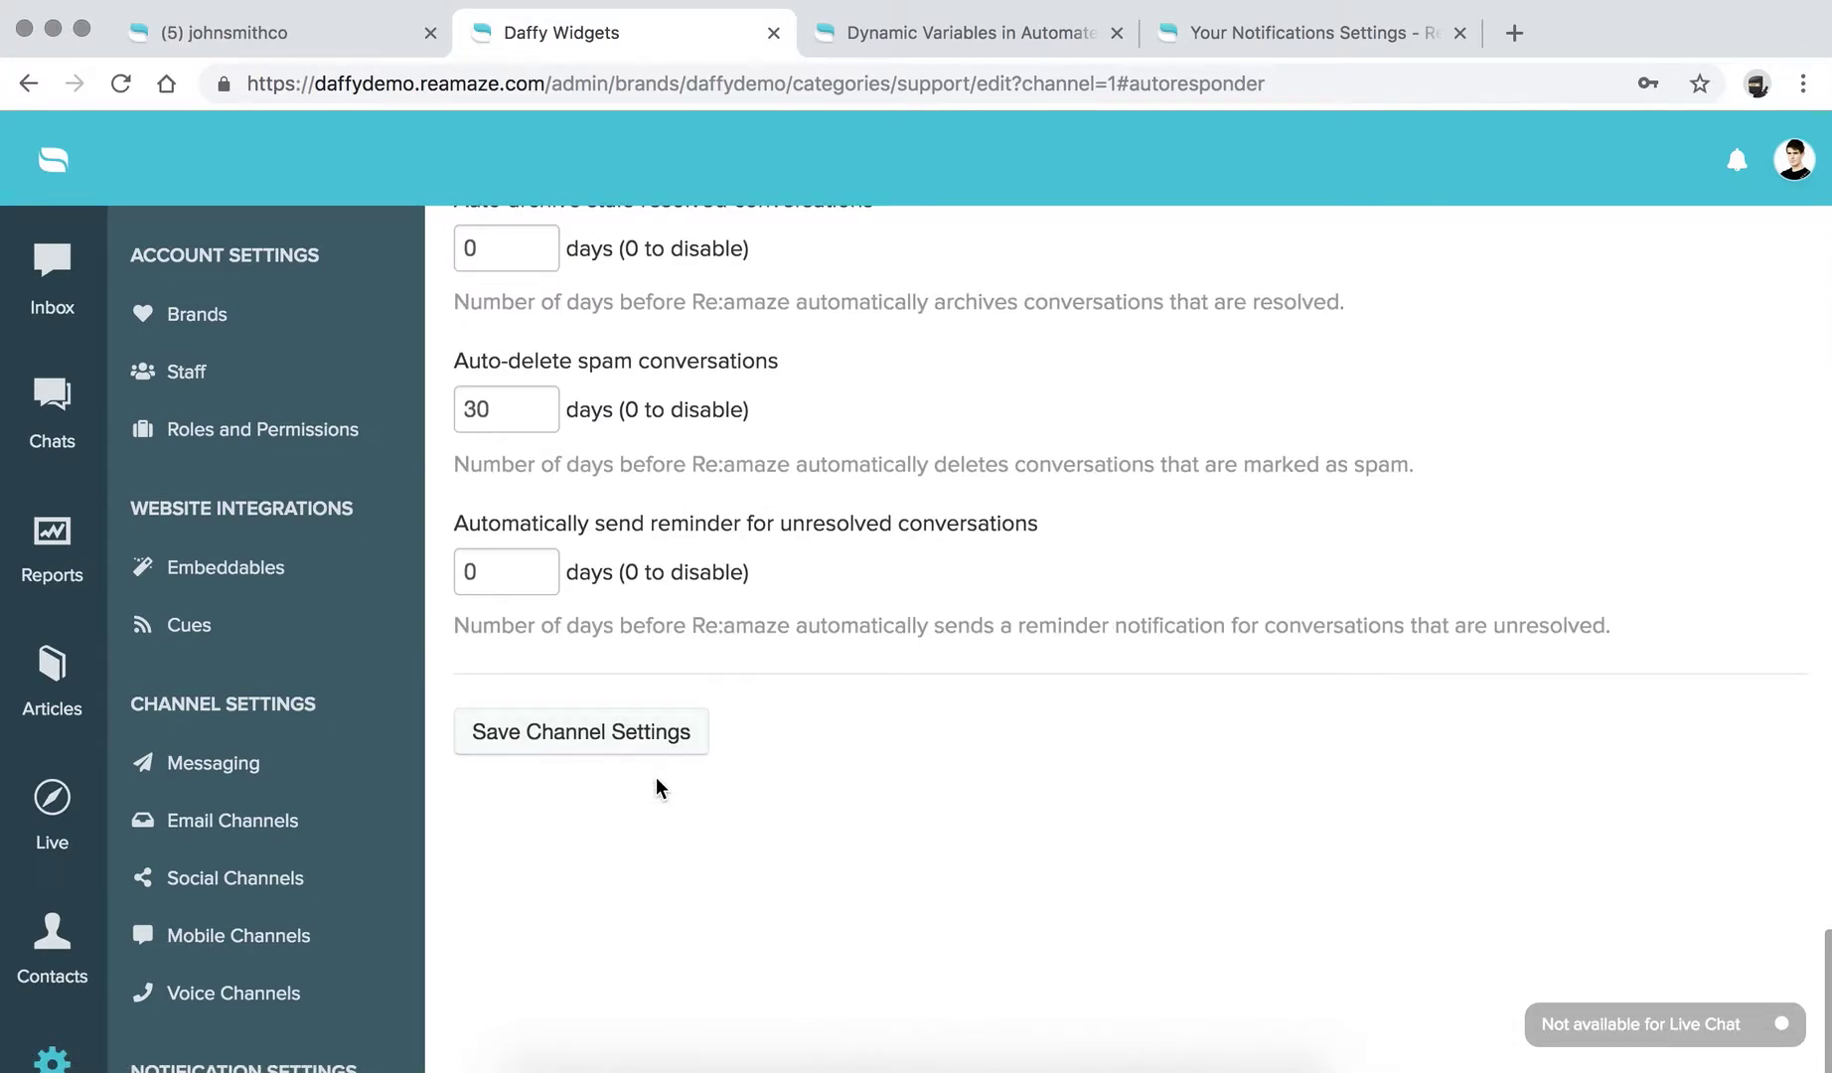
pyautogui.click(537, 737)
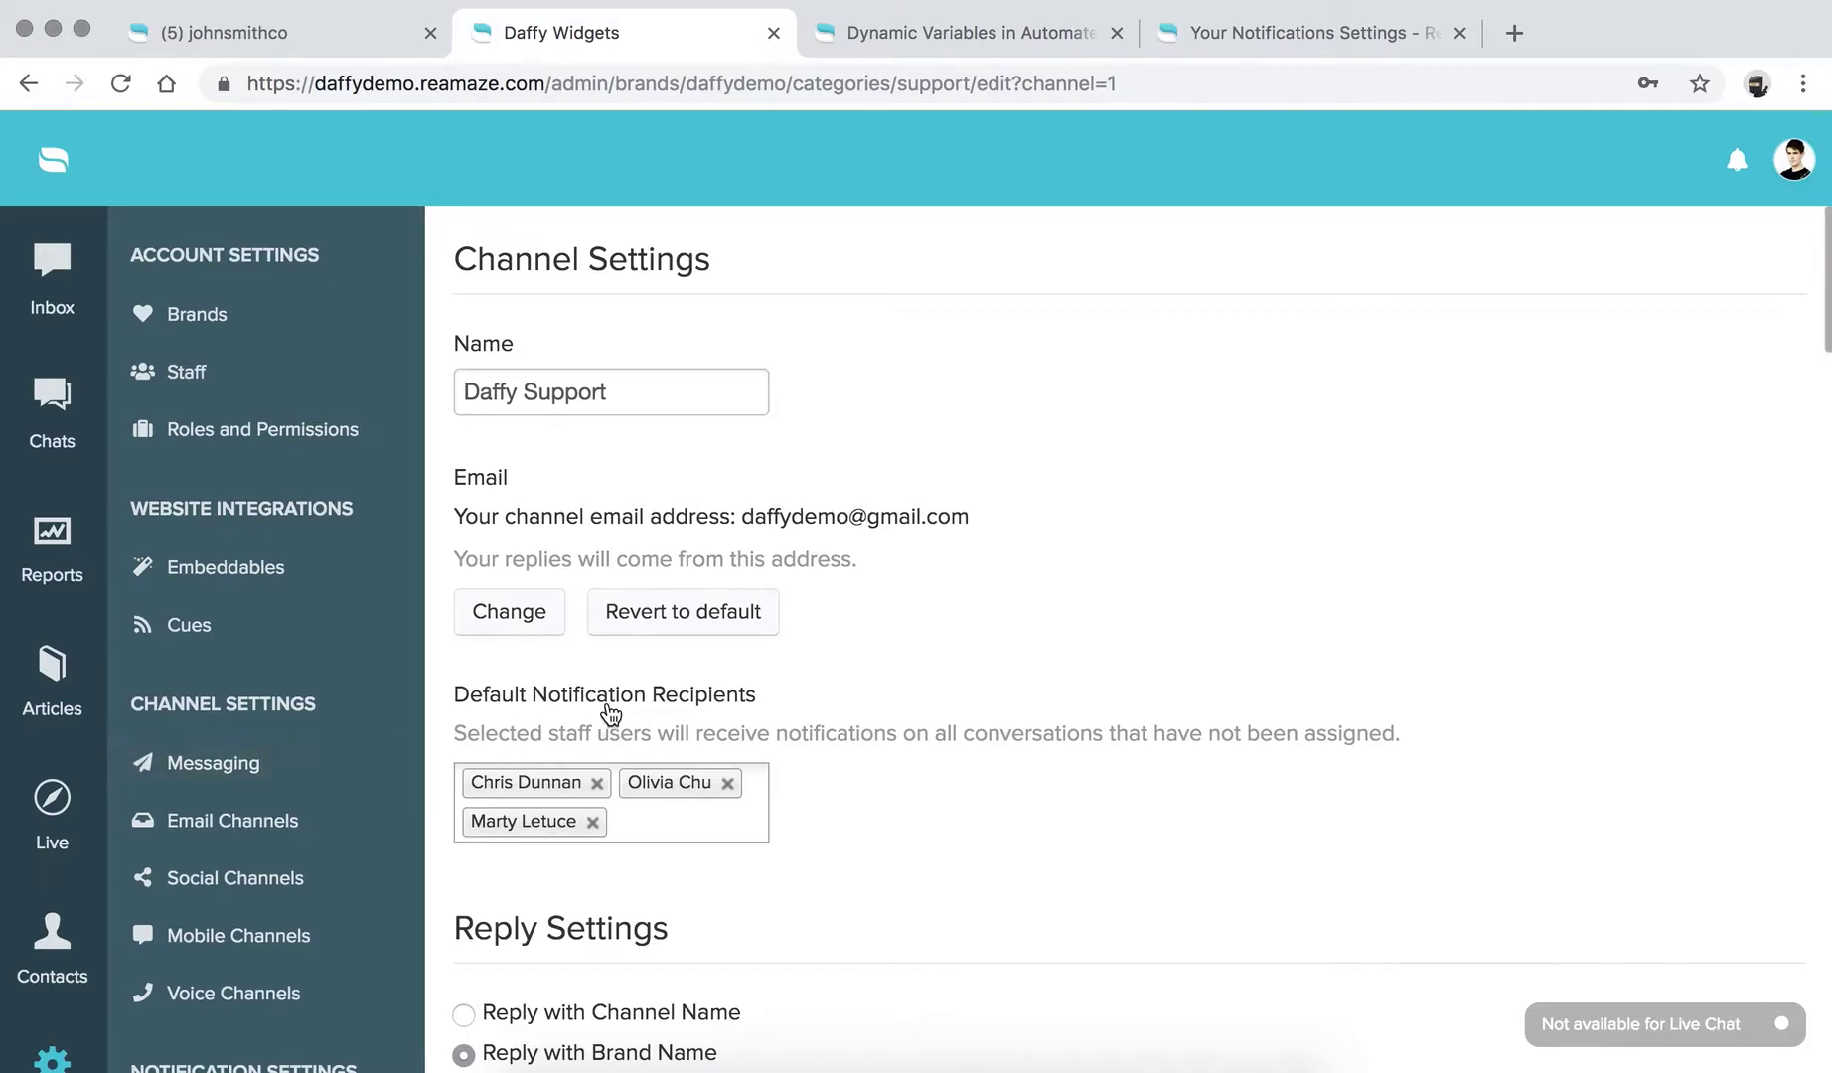
# Step: Open the Messaging page under Channel Settings
pyautogui.scroll(-3, 605, 707)
pyautogui.scroll(-2, 311, 663)
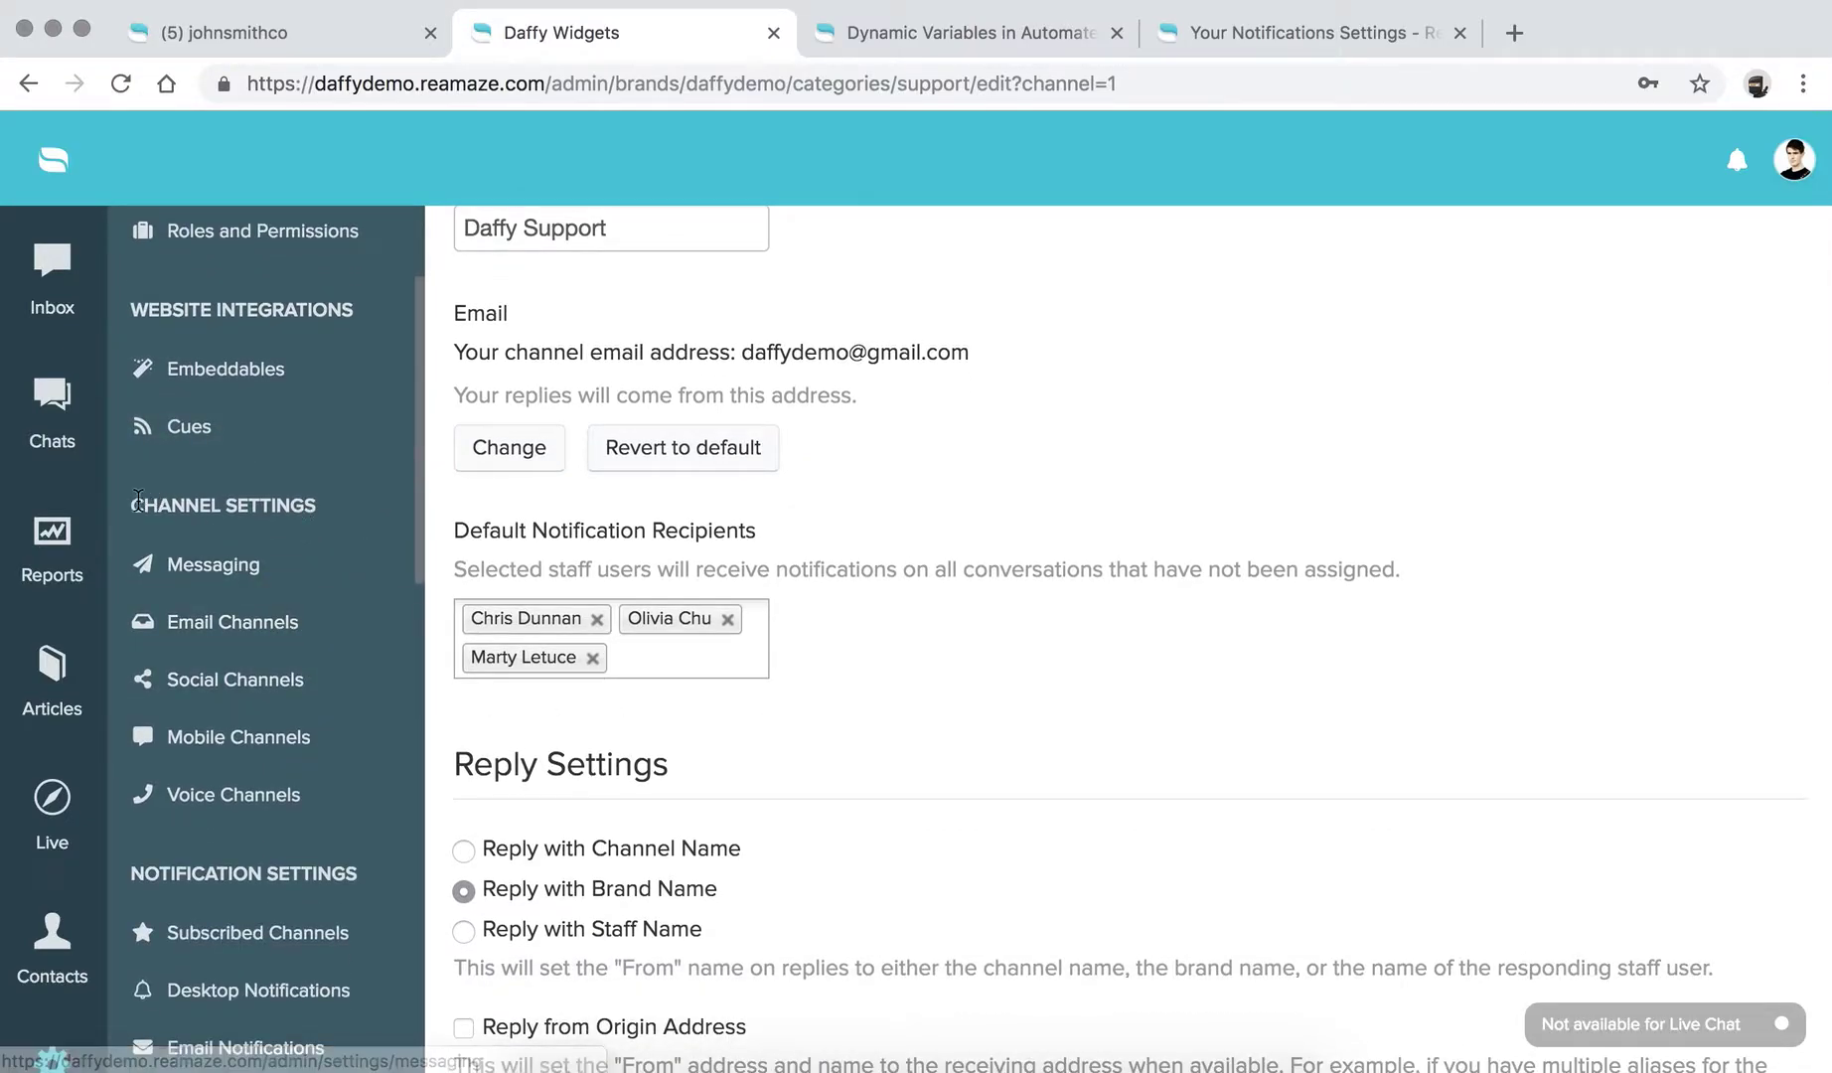
pyautogui.click(203, 574)
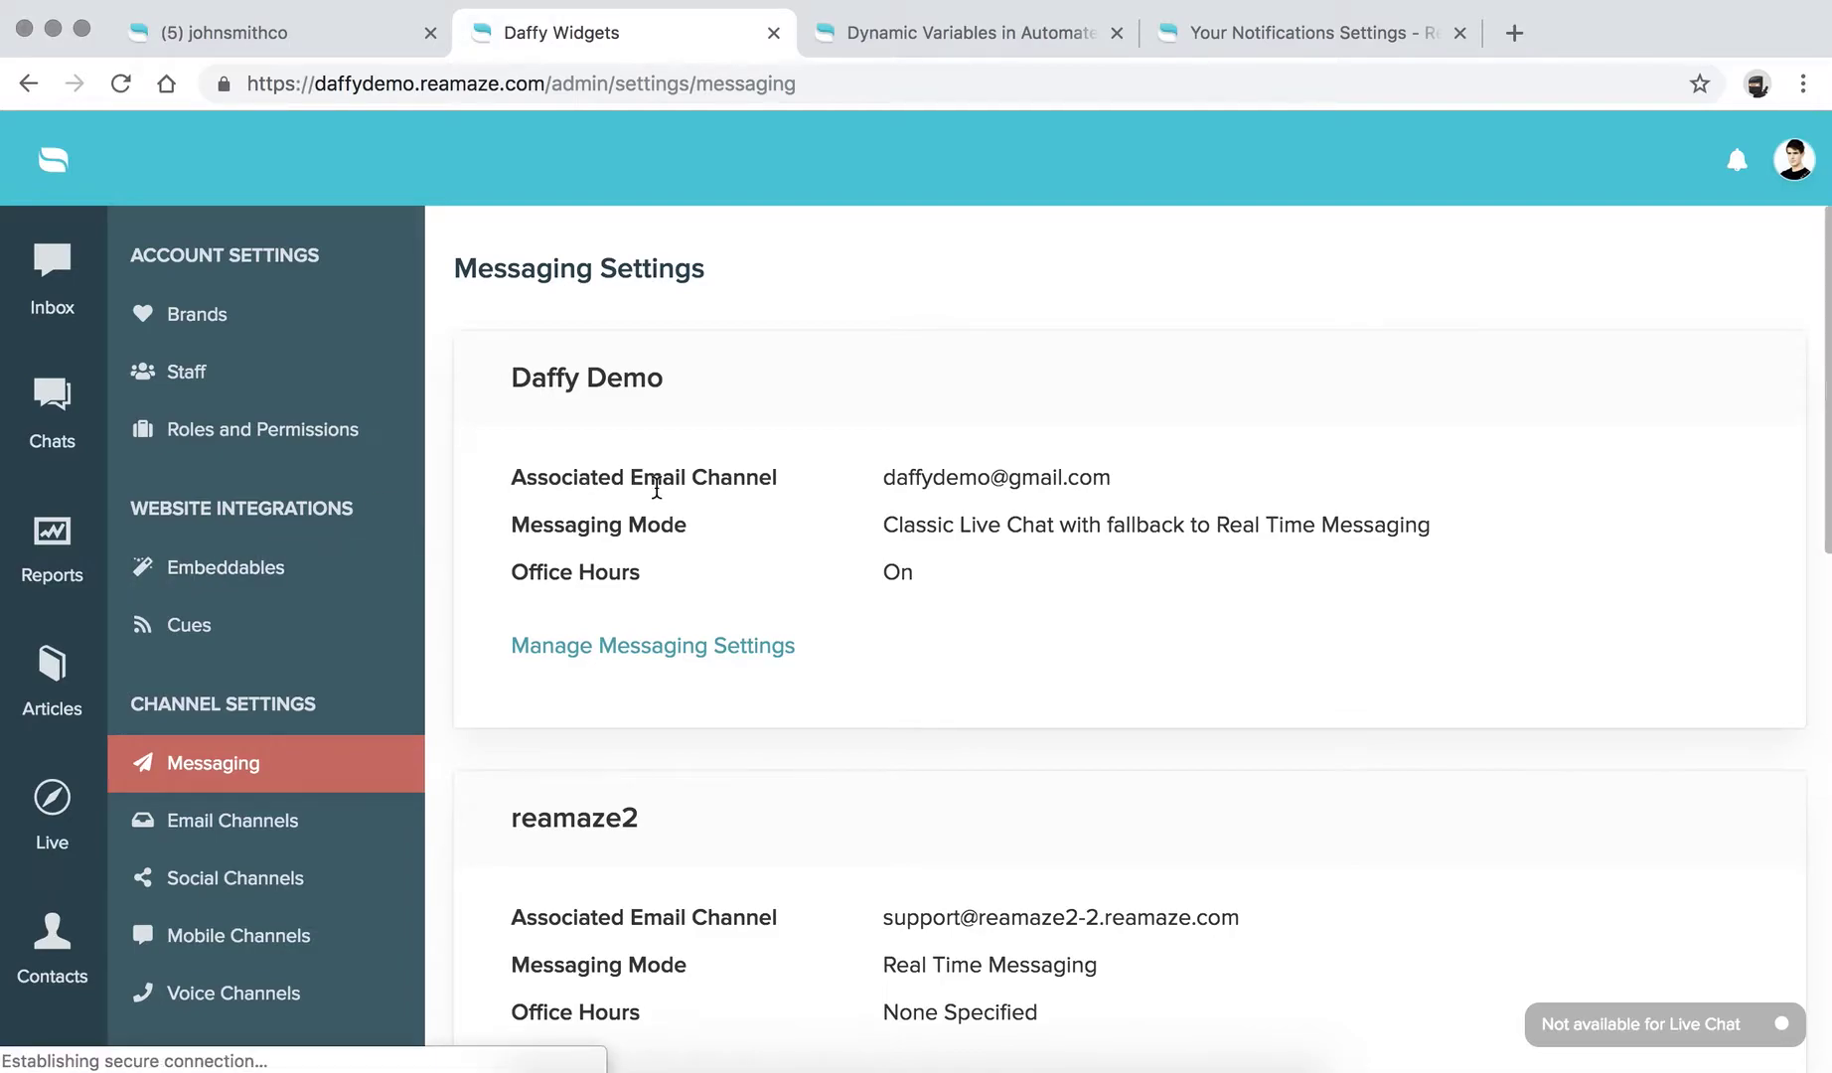
# Step: Check the Office Hours entries of the brands listed in Messaging Settings
pyautogui.moveTo(513, 573); pyautogui.dragTo(642, 574)
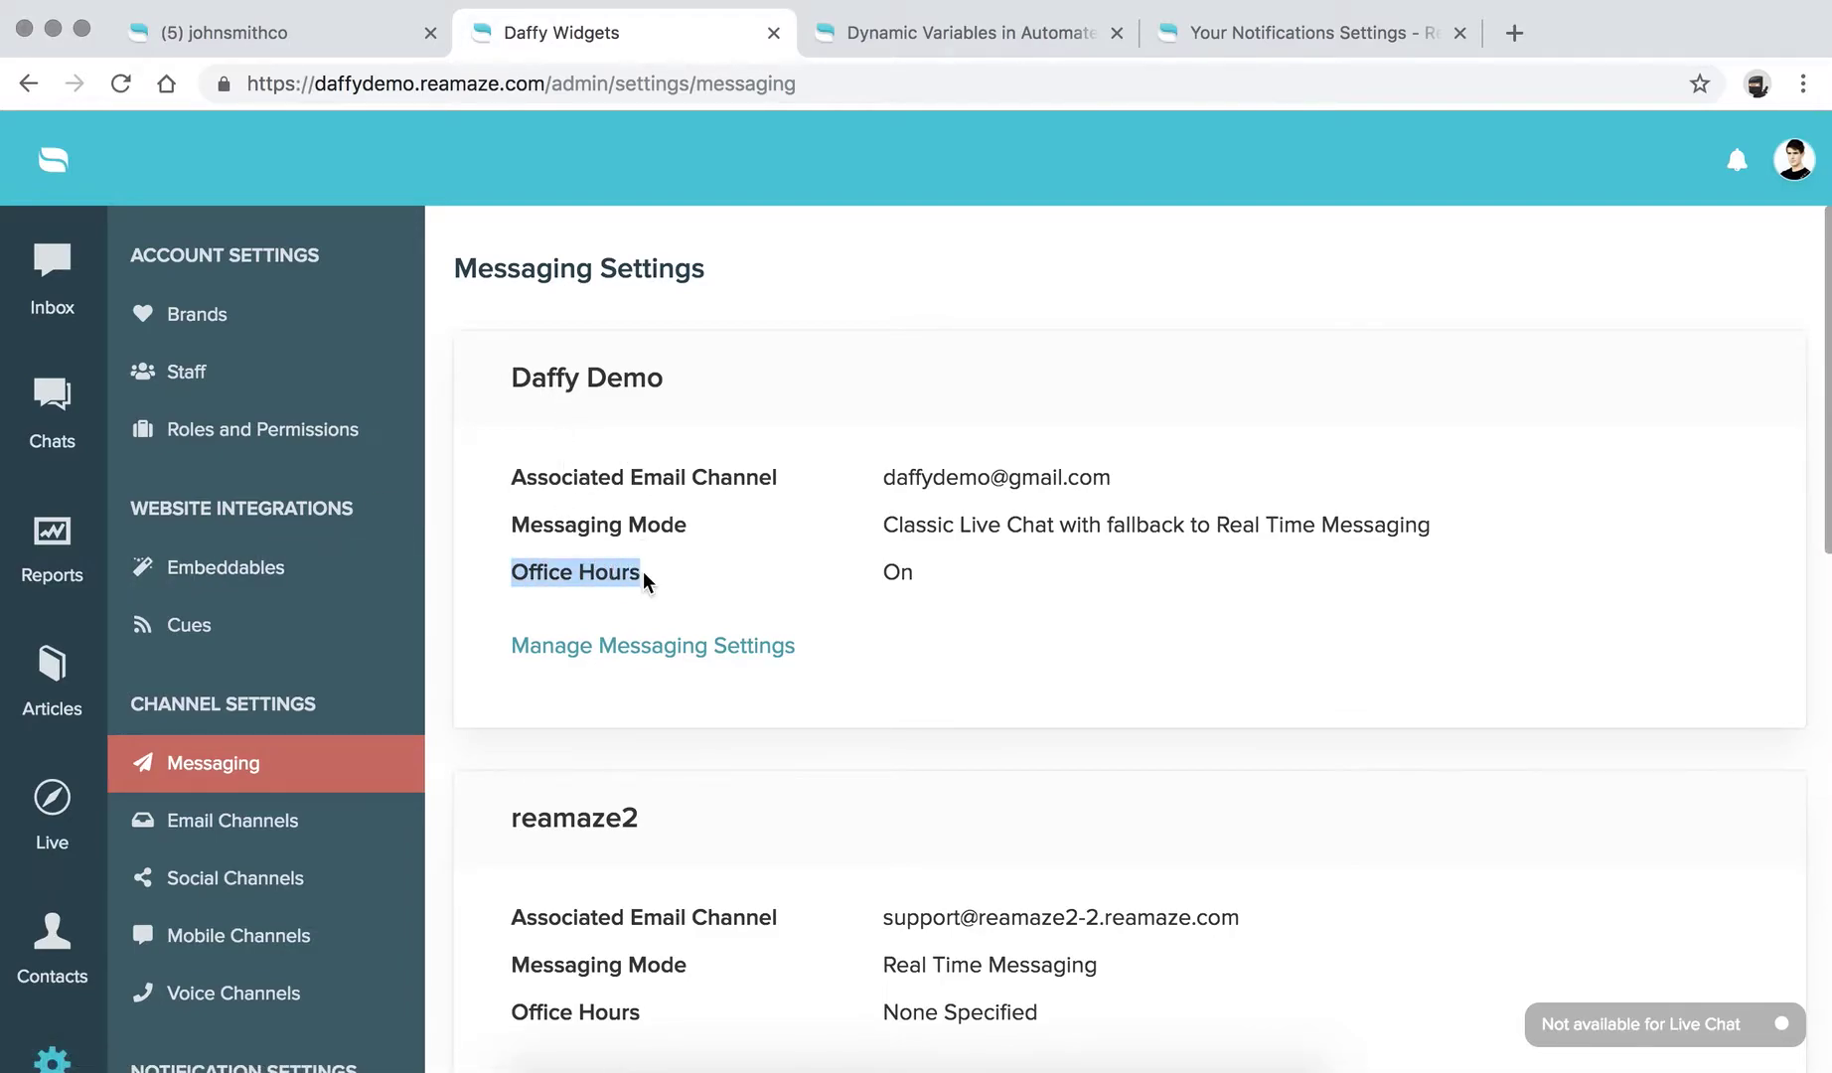
pyautogui.click(899, 577)
pyautogui.scroll(-3, 899, 578)
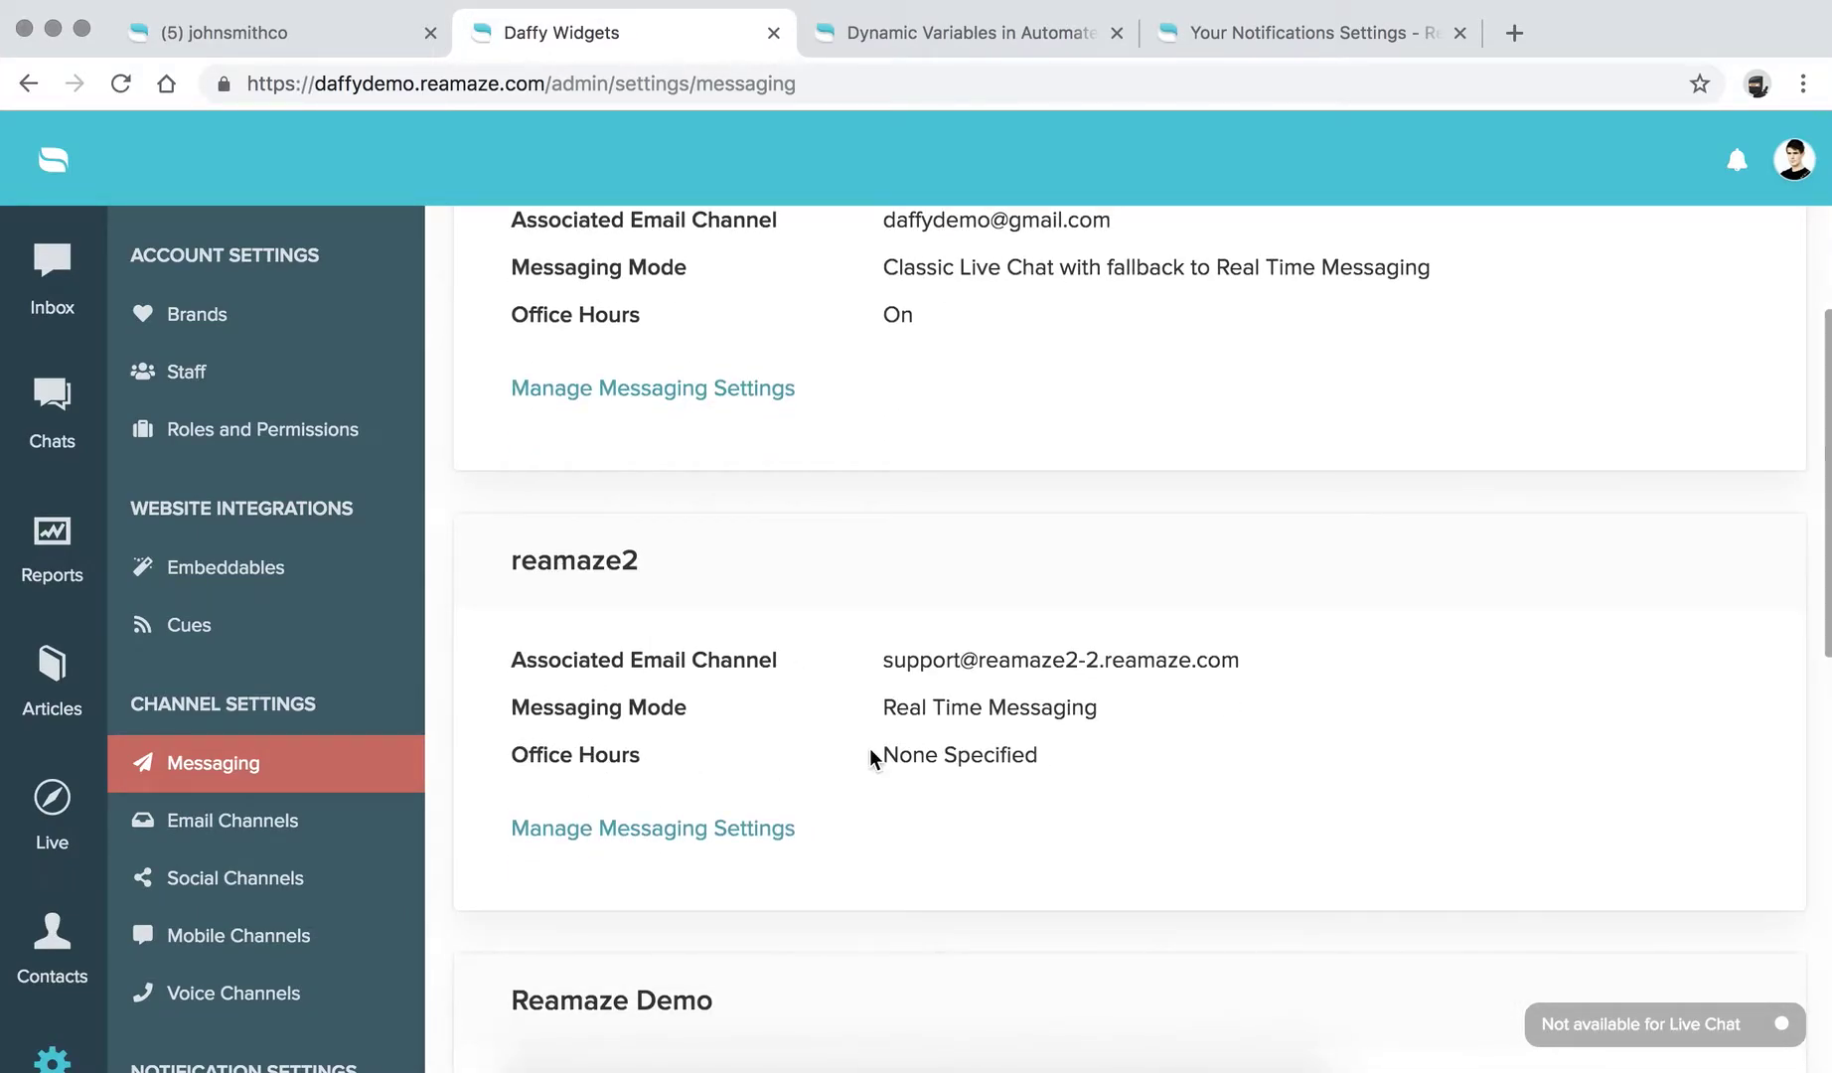
pyautogui.scroll(3, 939, 773)
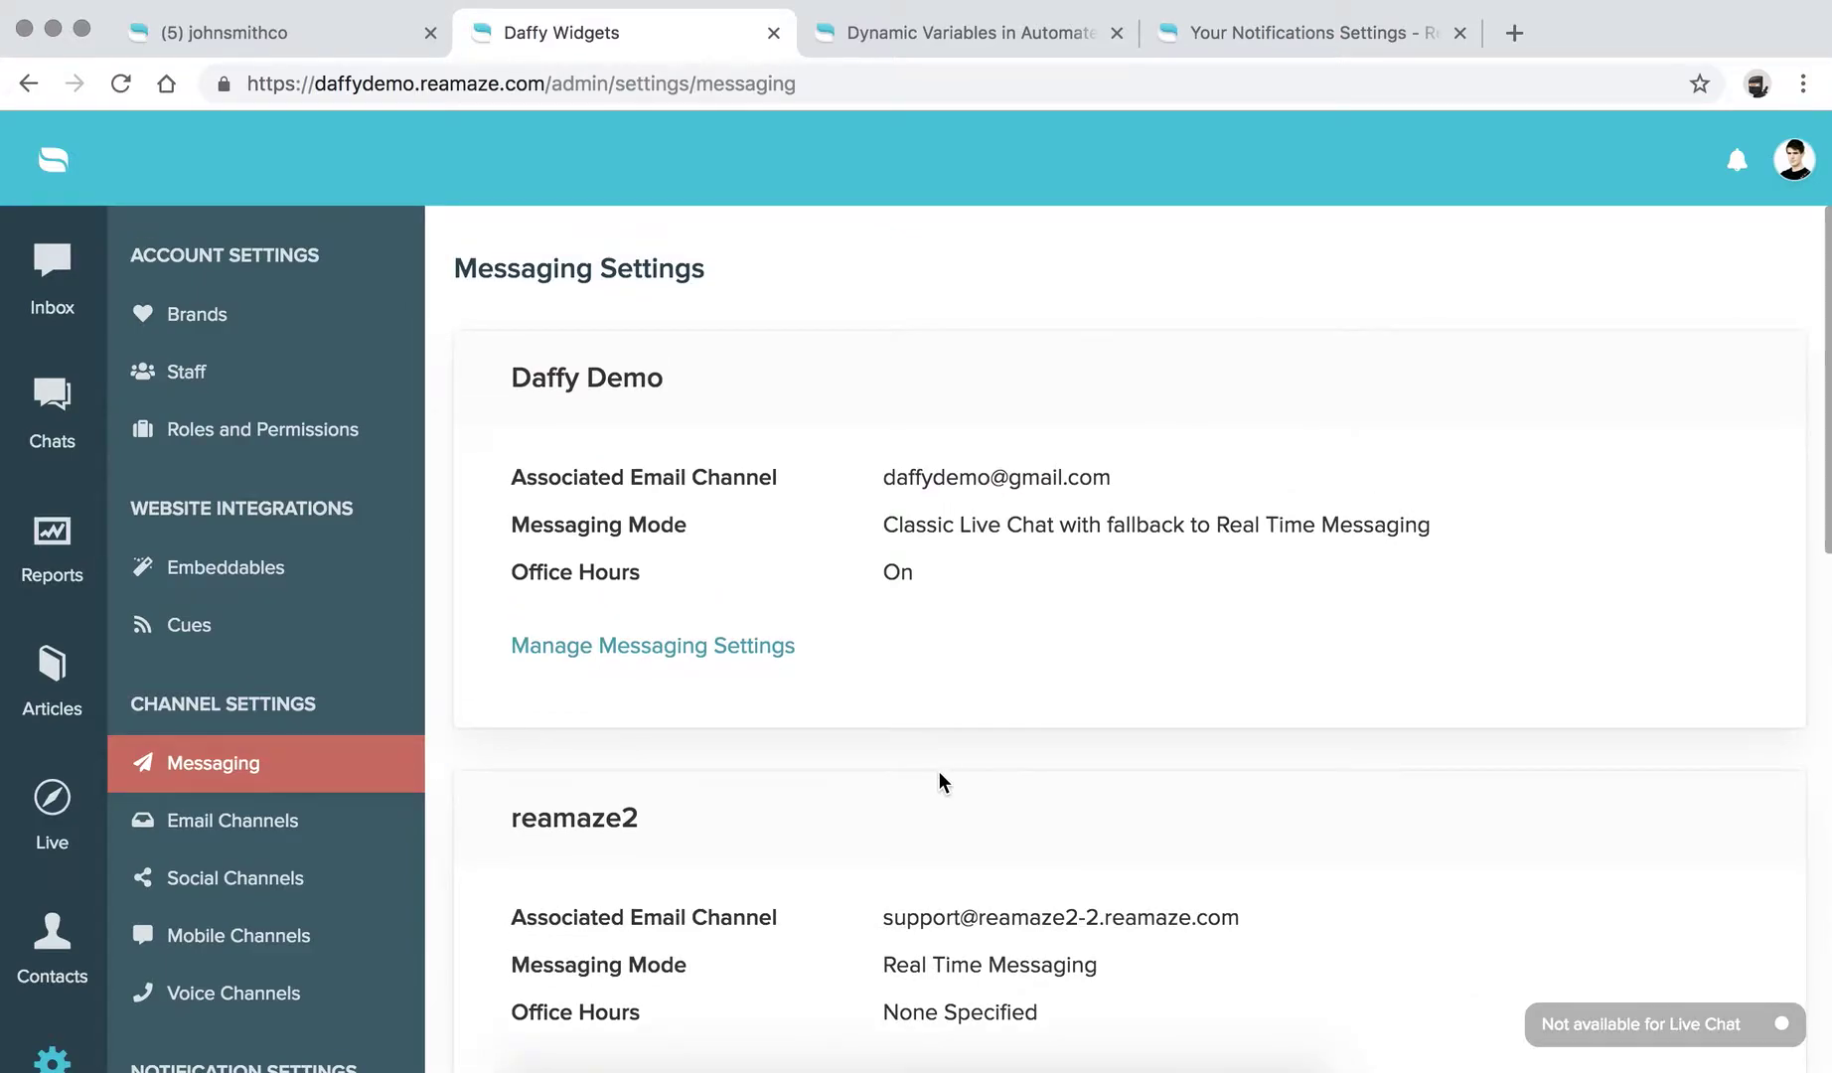
pyautogui.scroll(-5, 939, 773)
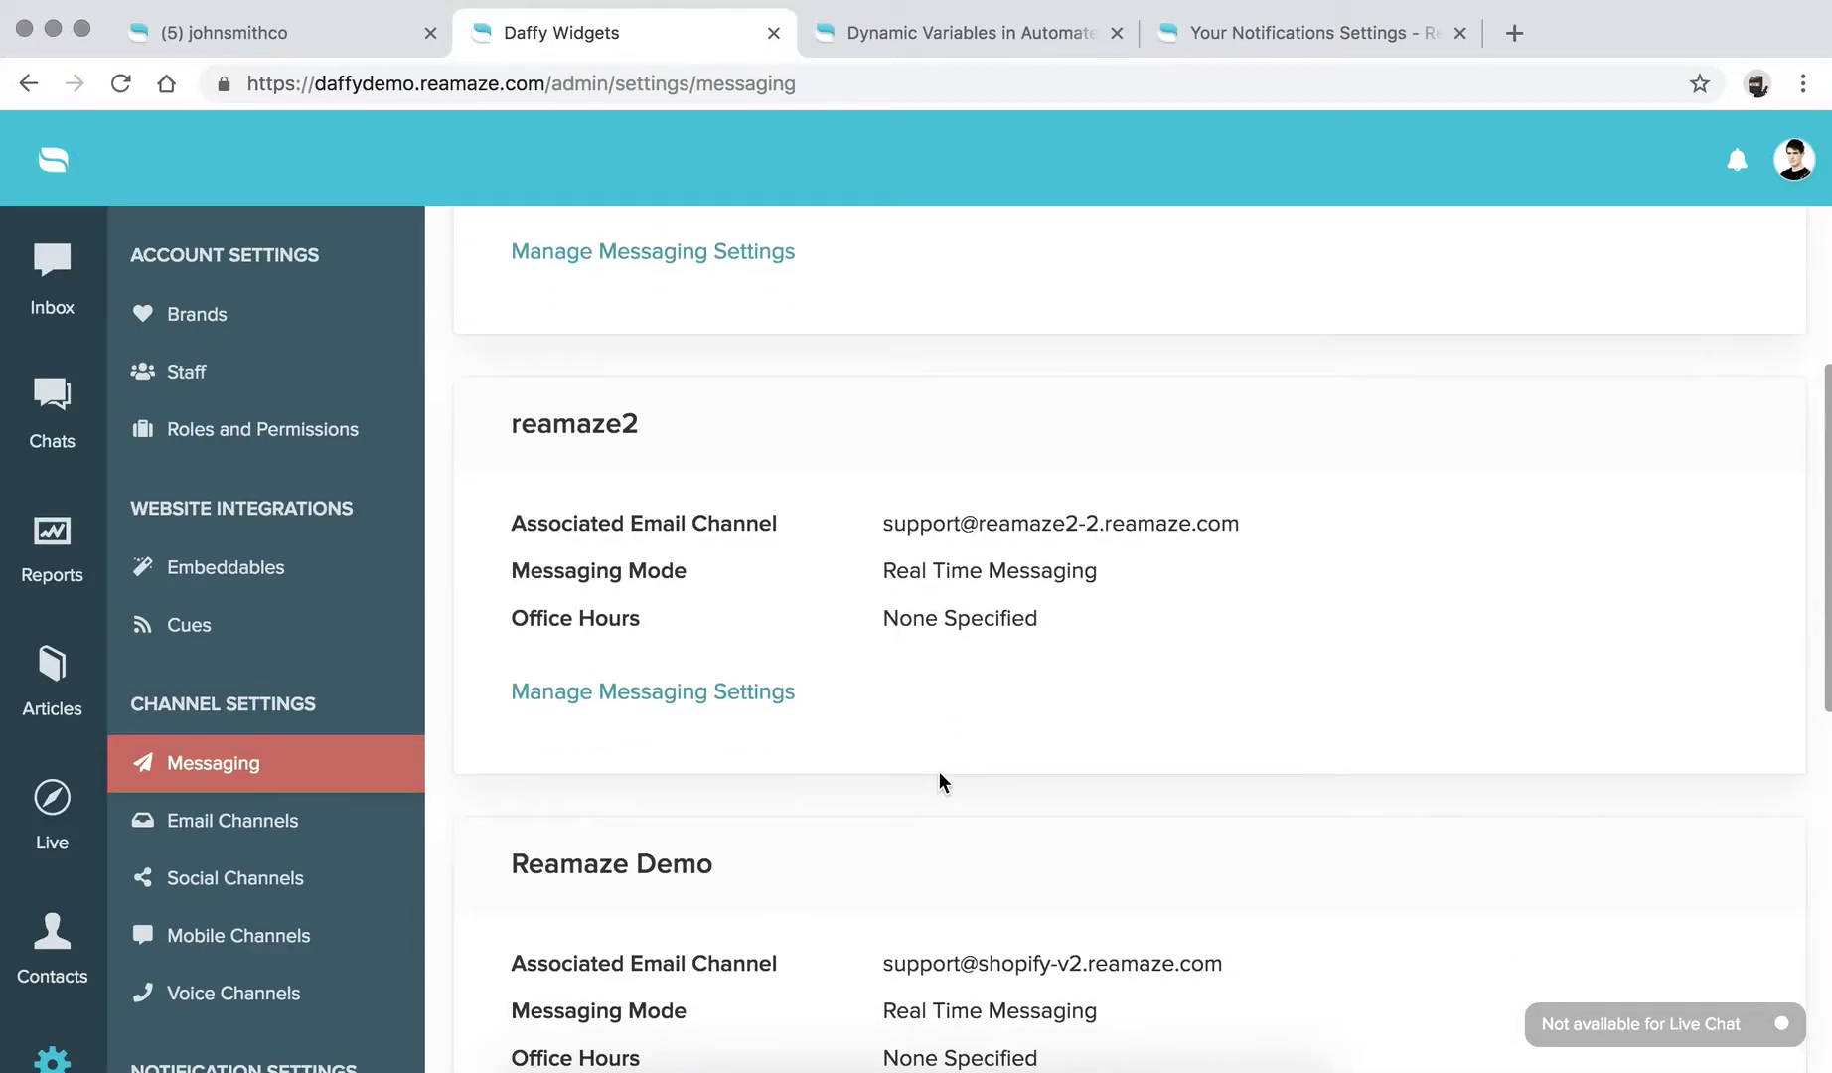
# Step: Open the messaging settings of the reamaze2 brand and bring up the form for adding office hours
pyautogui.click(581, 701)
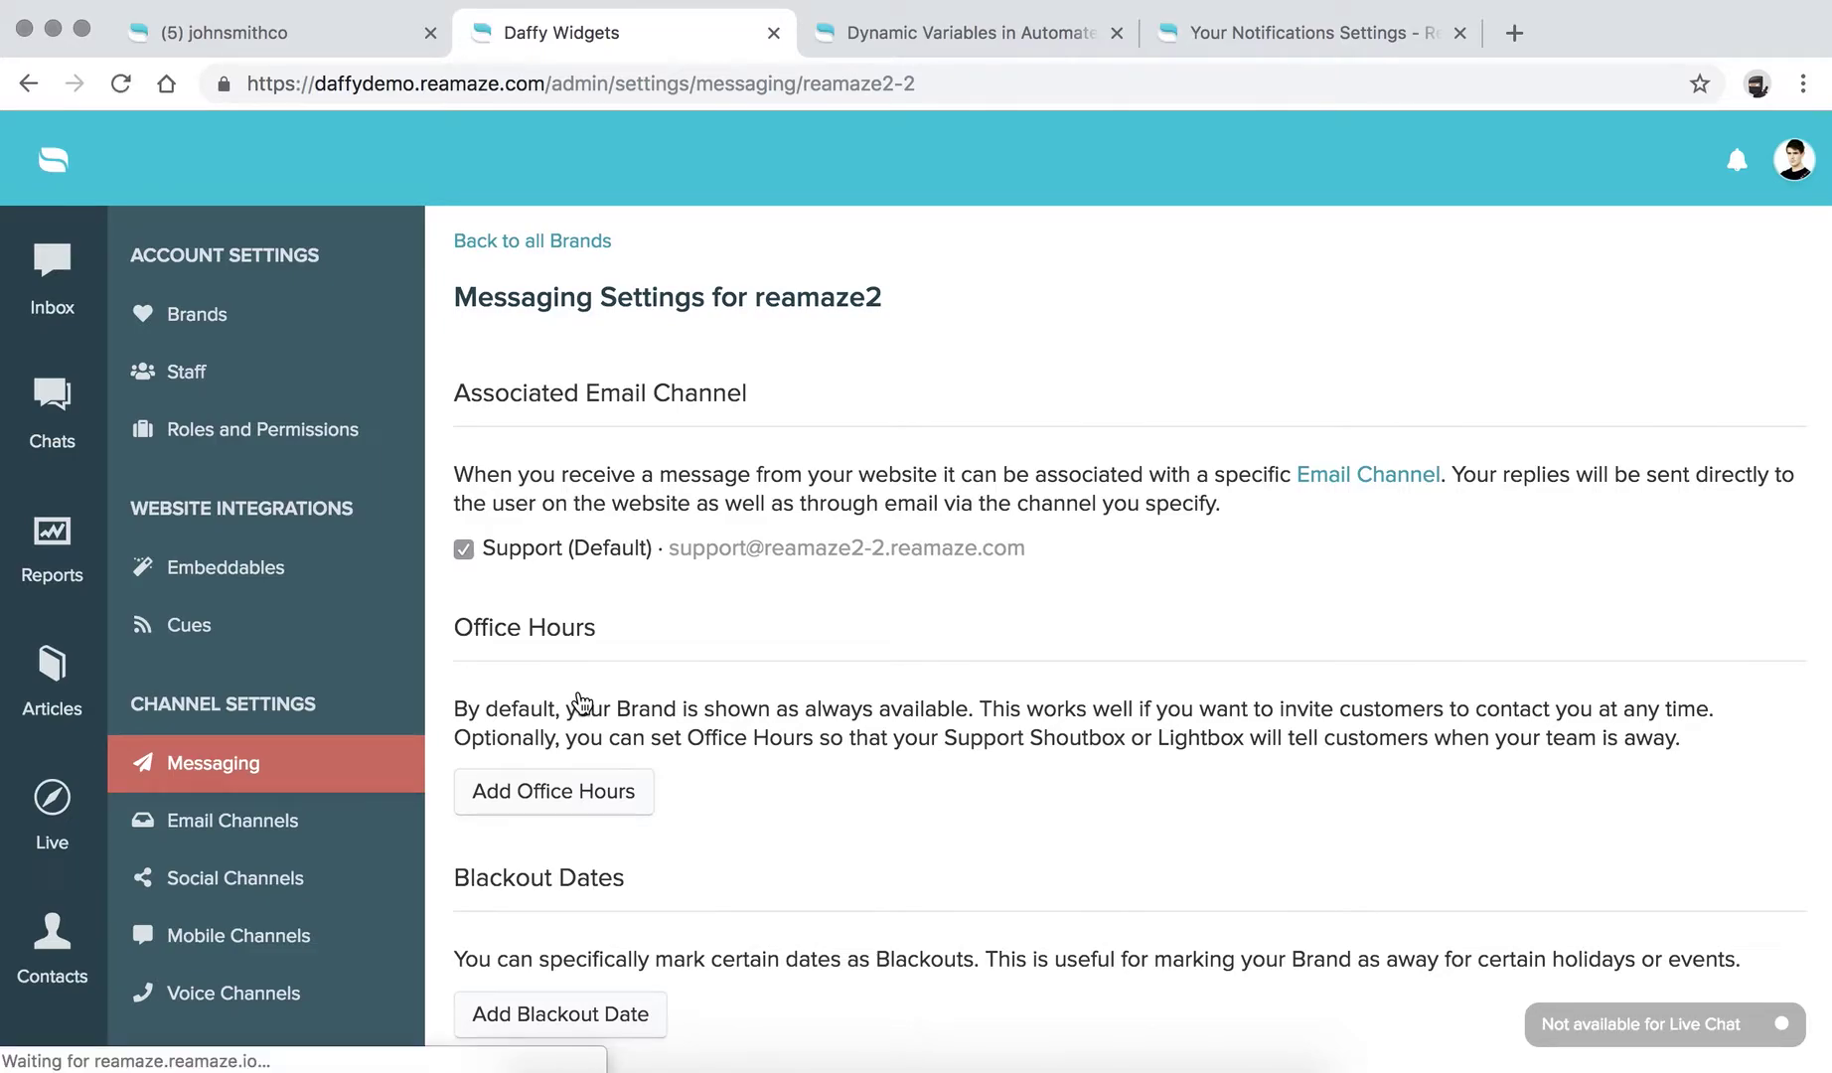
pyautogui.scroll(-3, 581, 702)
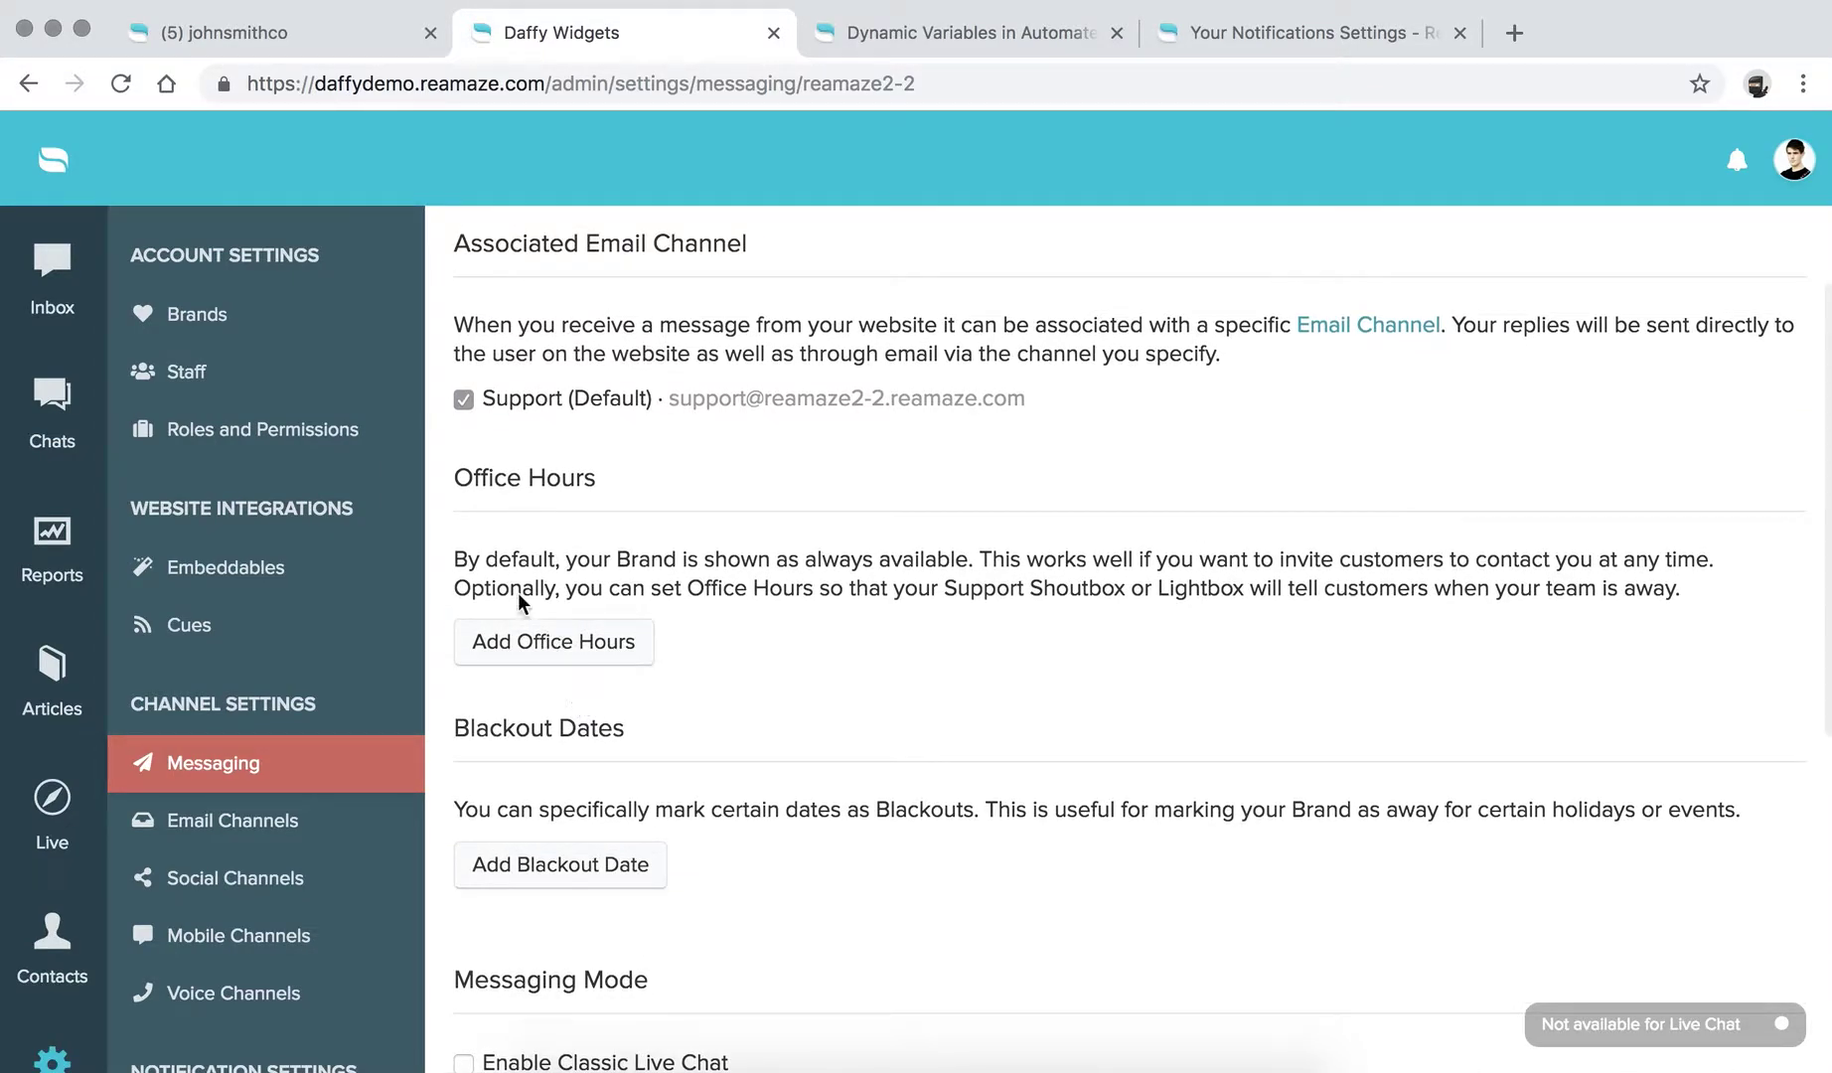
pyautogui.moveTo(458, 483); pyautogui.dragTo(606, 483)
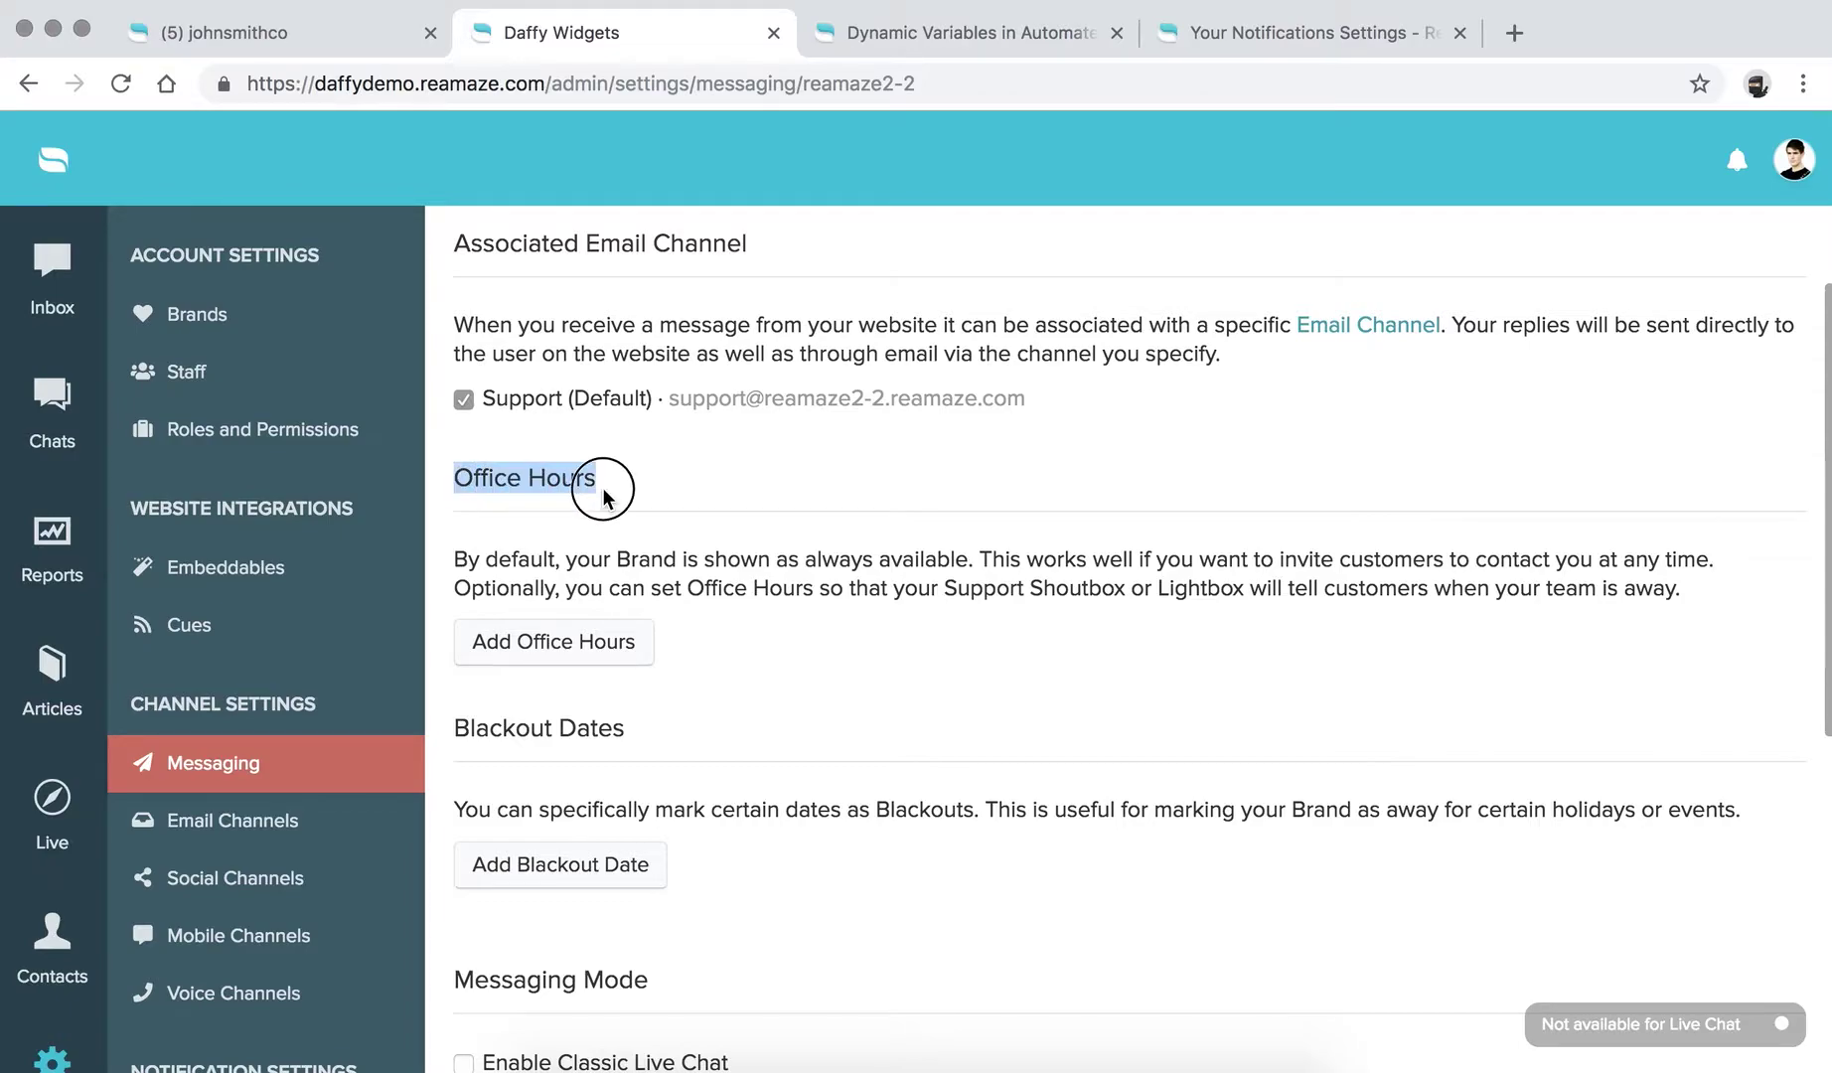
pyautogui.click(605, 483)
pyautogui.click(548, 651)
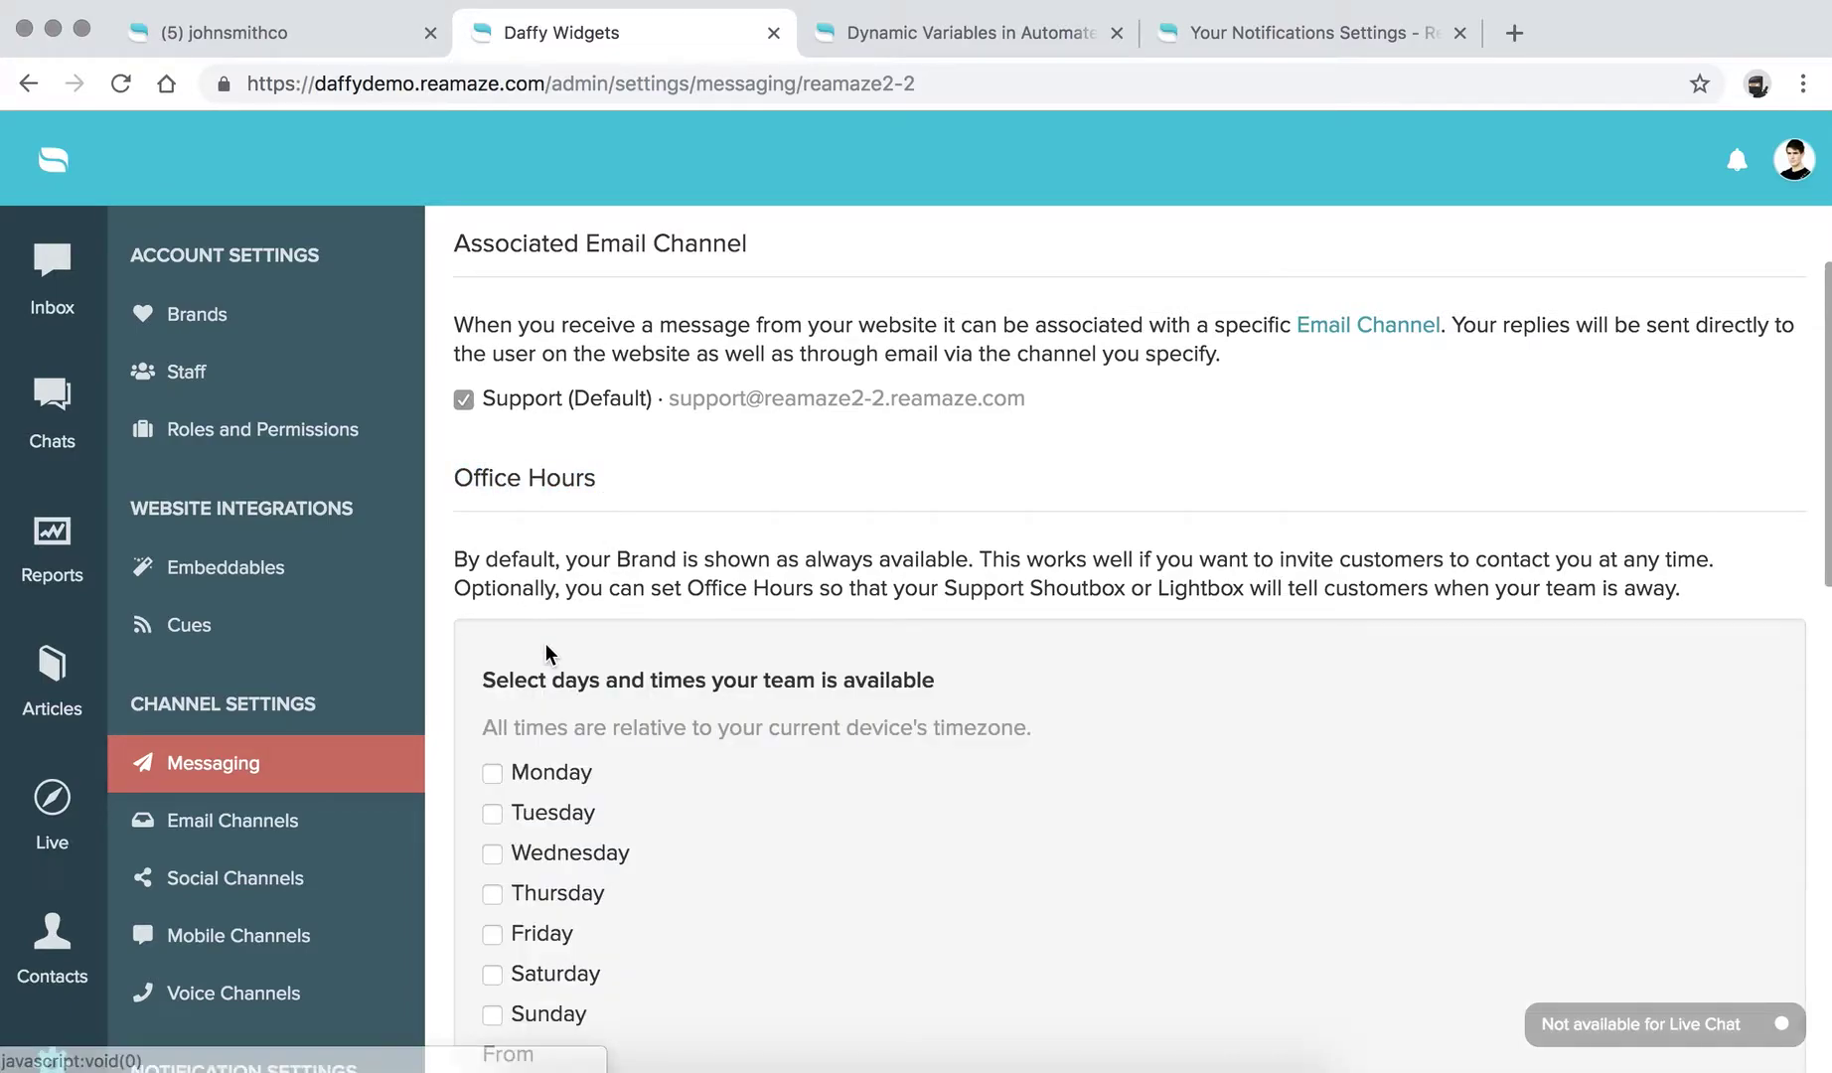
# Step: Add office hours for Monday, Wednesday and Friday from 9:00 AM to 5:00 PM
pyautogui.scroll(-4, 547, 652)
pyautogui.click(492, 492)
pyautogui.click(492, 532)
pyautogui.click(492, 574)
pyautogui.click(491, 534)
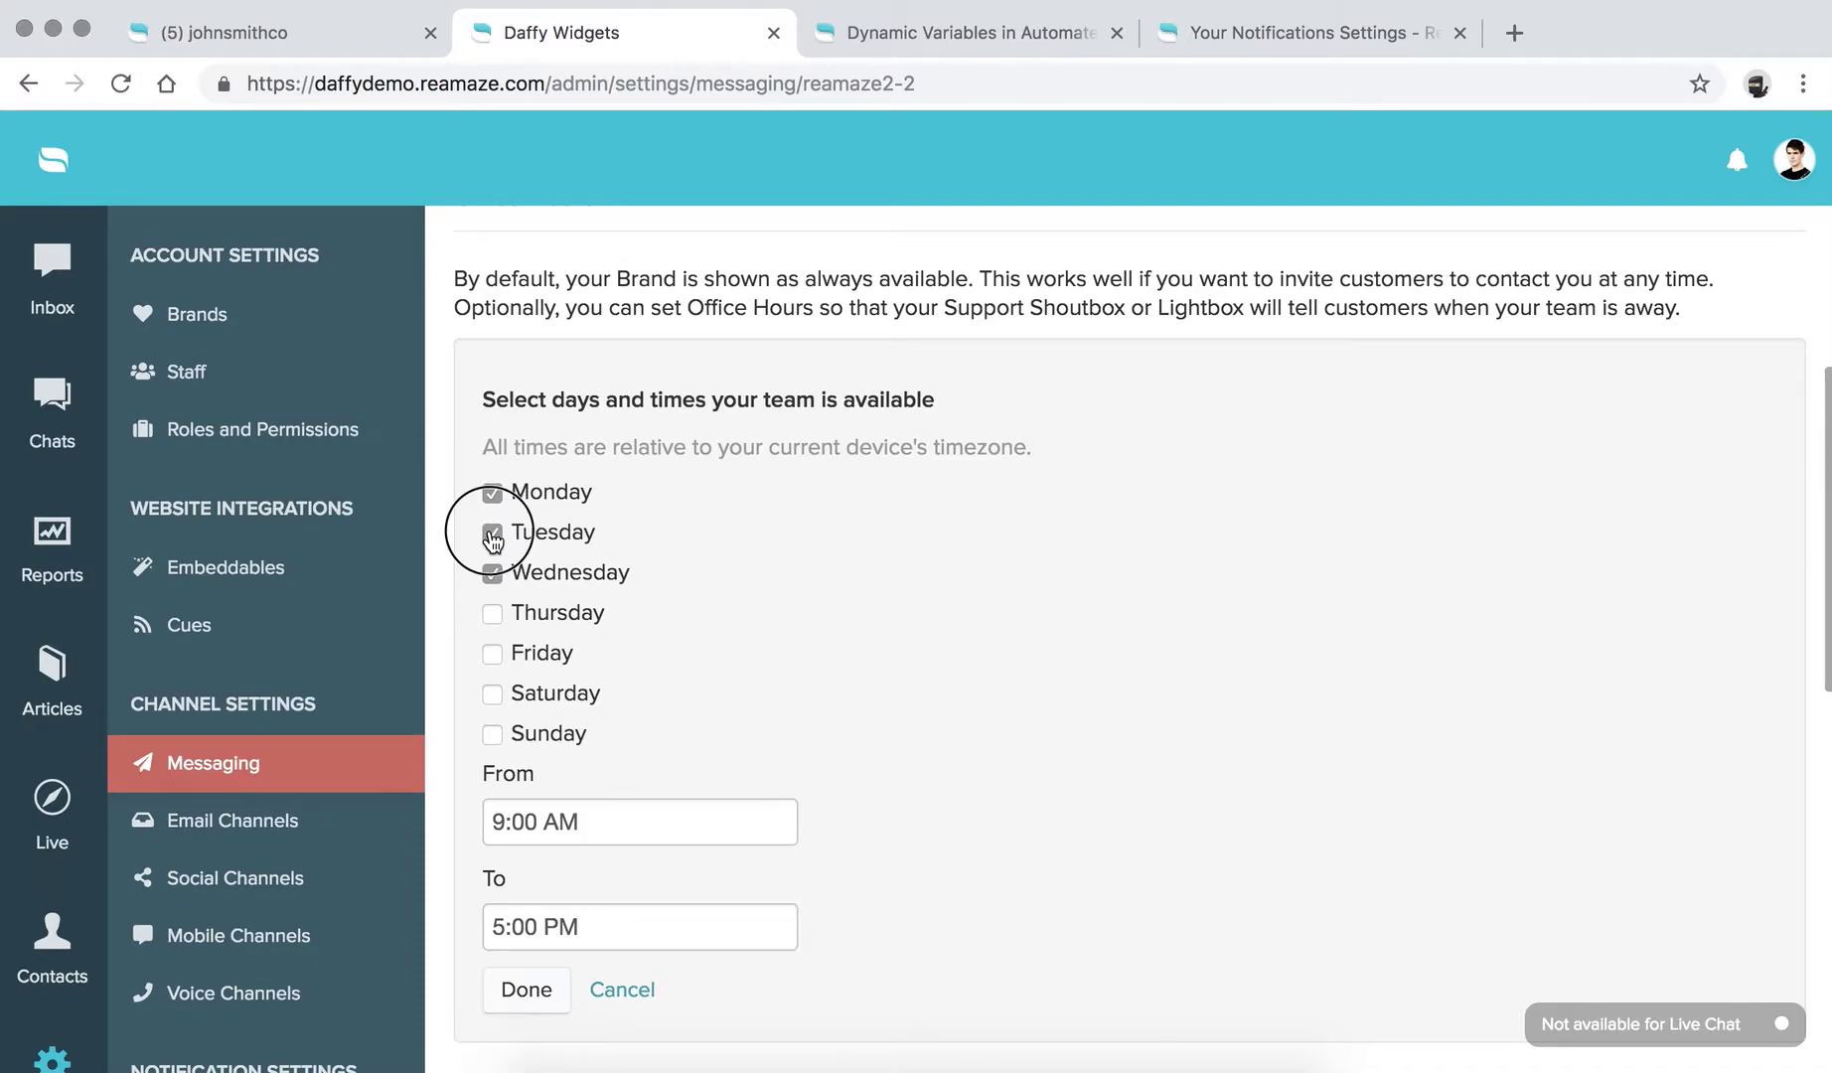
pyautogui.click(492, 654)
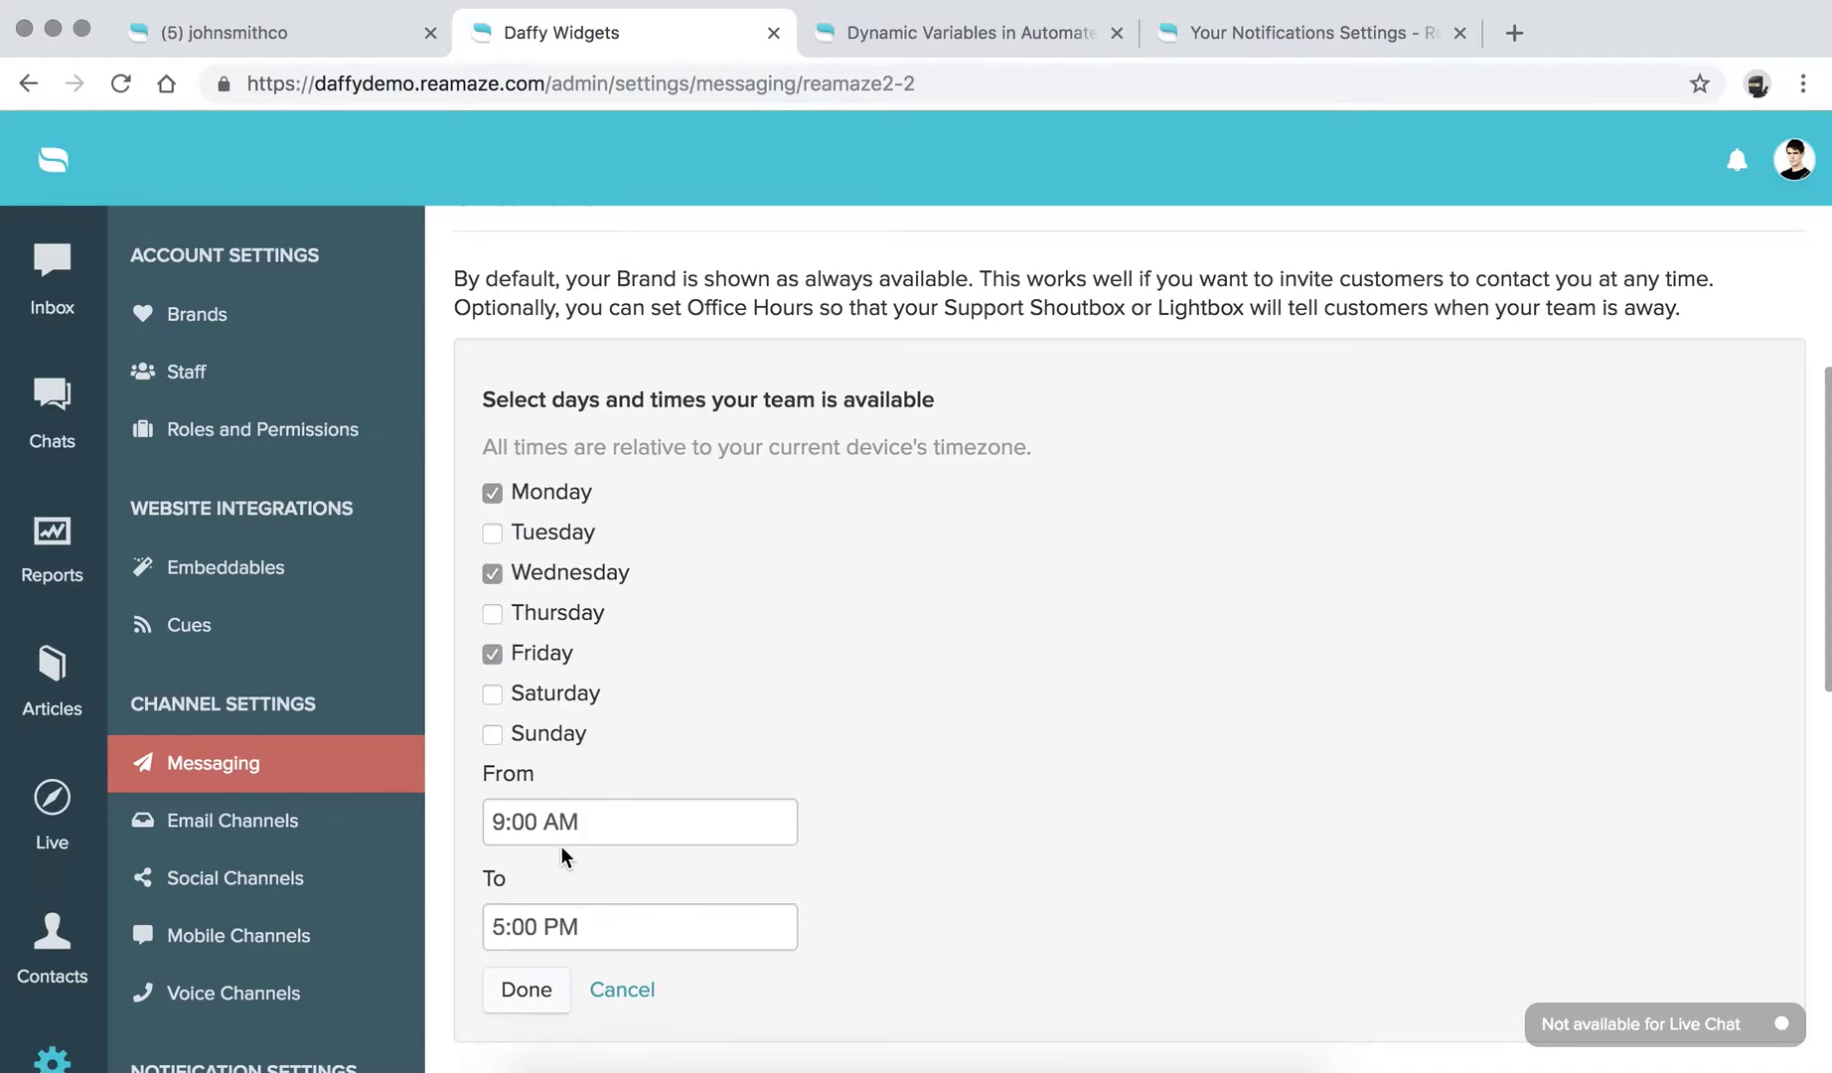
pyautogui.scroll(-2, 560, 845)
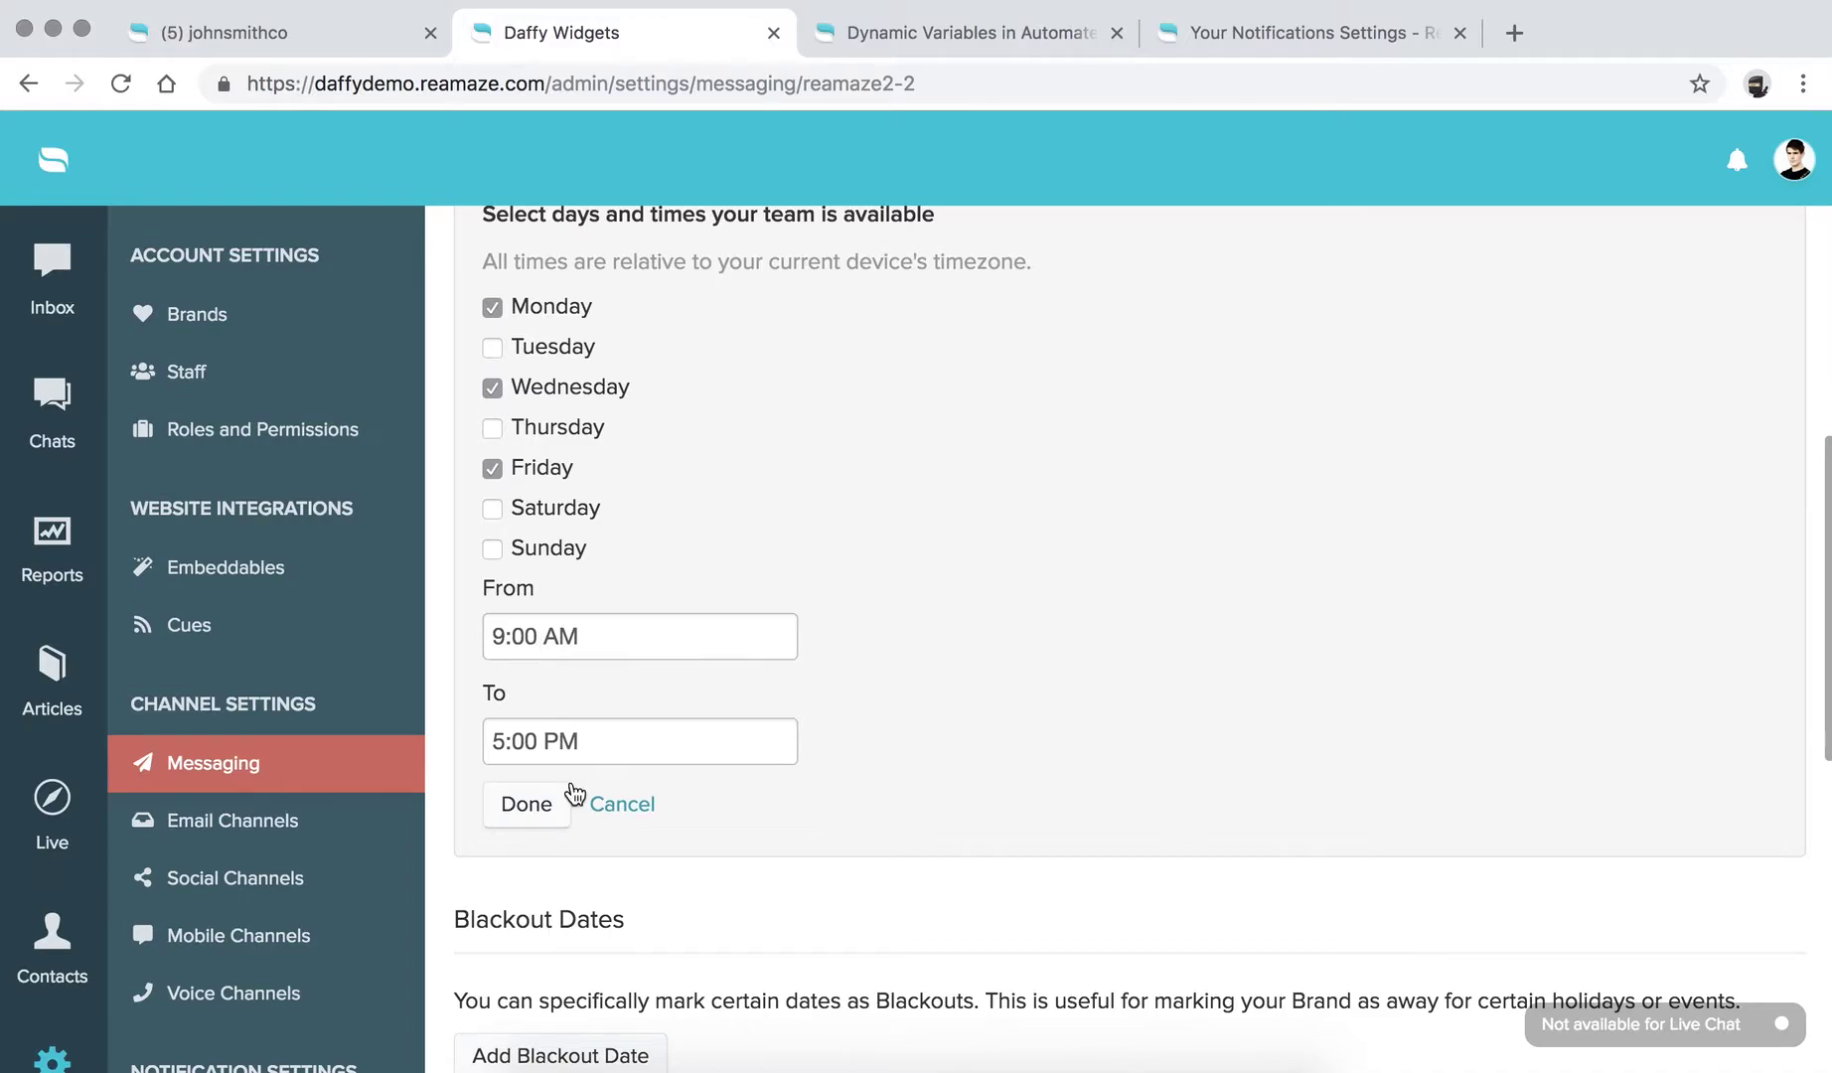
pyautogui.click(535, 809)
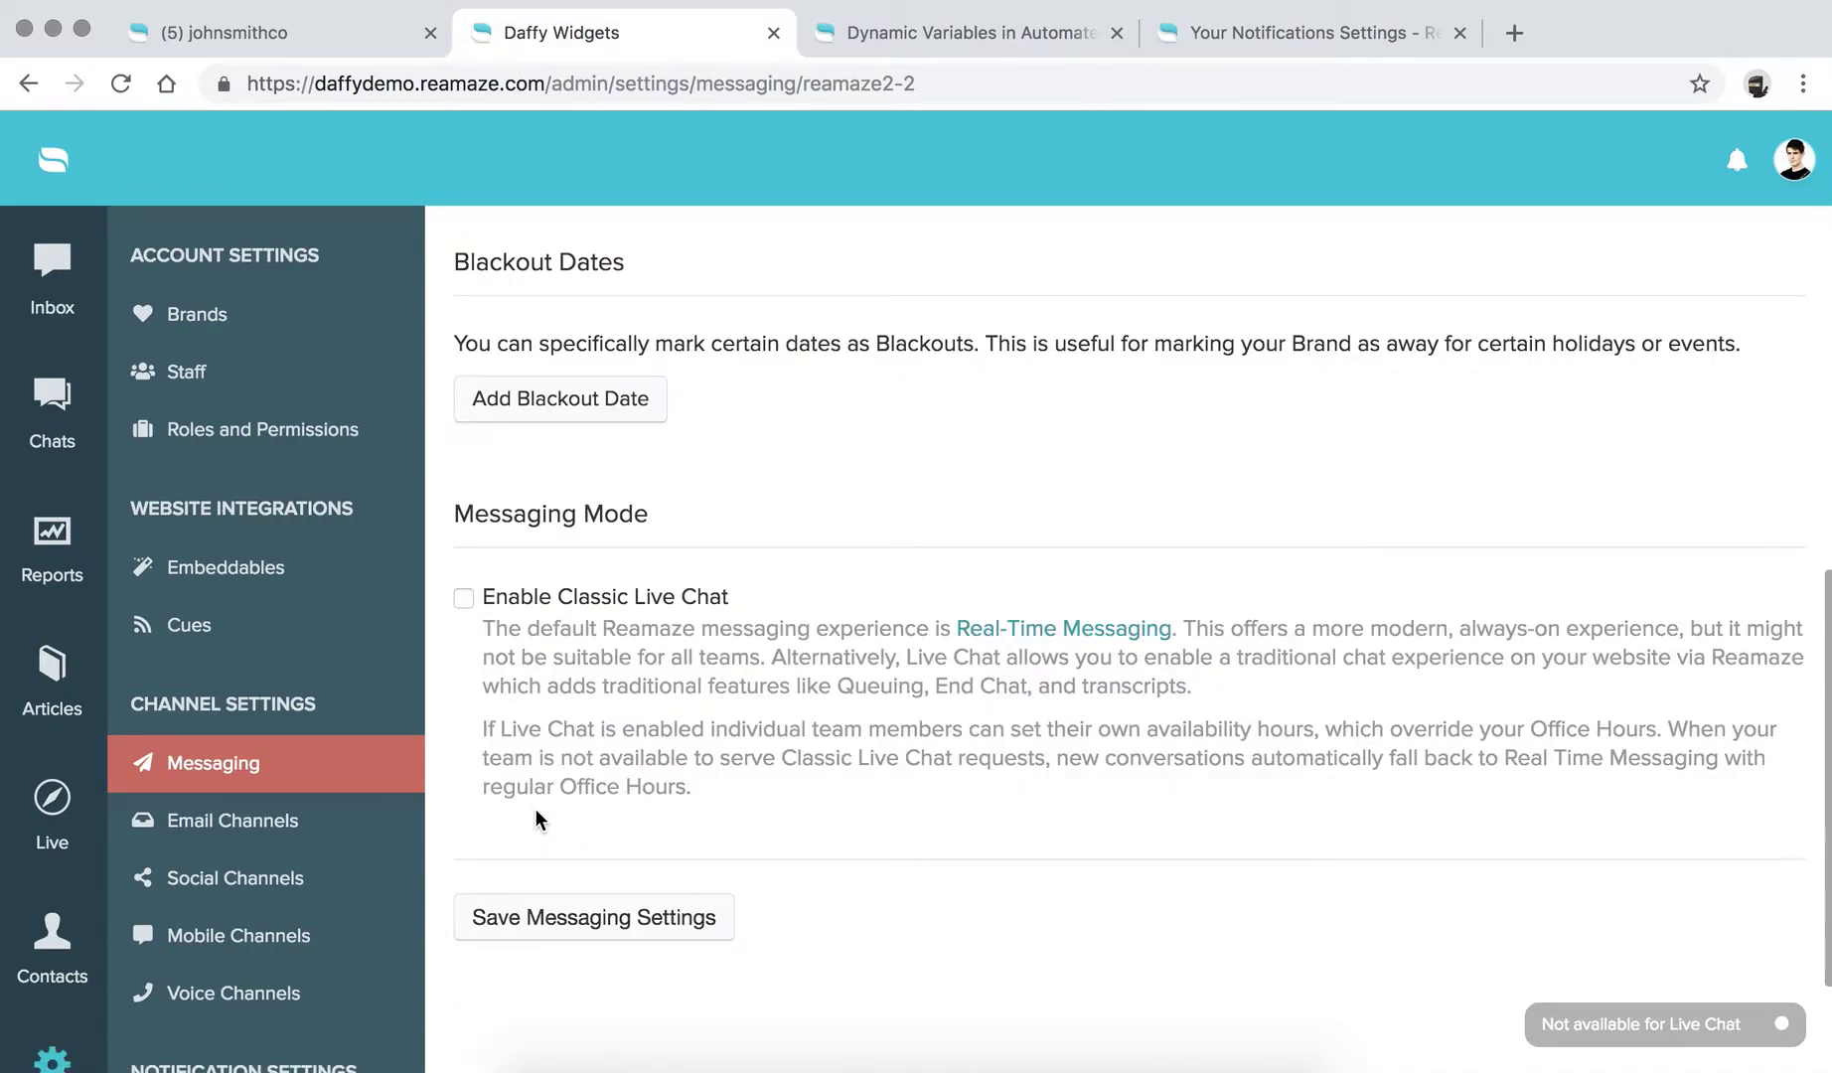
# Step: Add a second office hours entry for Tuesday and Thursday from 9:00 AM to 6:00 PM
pyautogui.scroll(5, 535, 809)
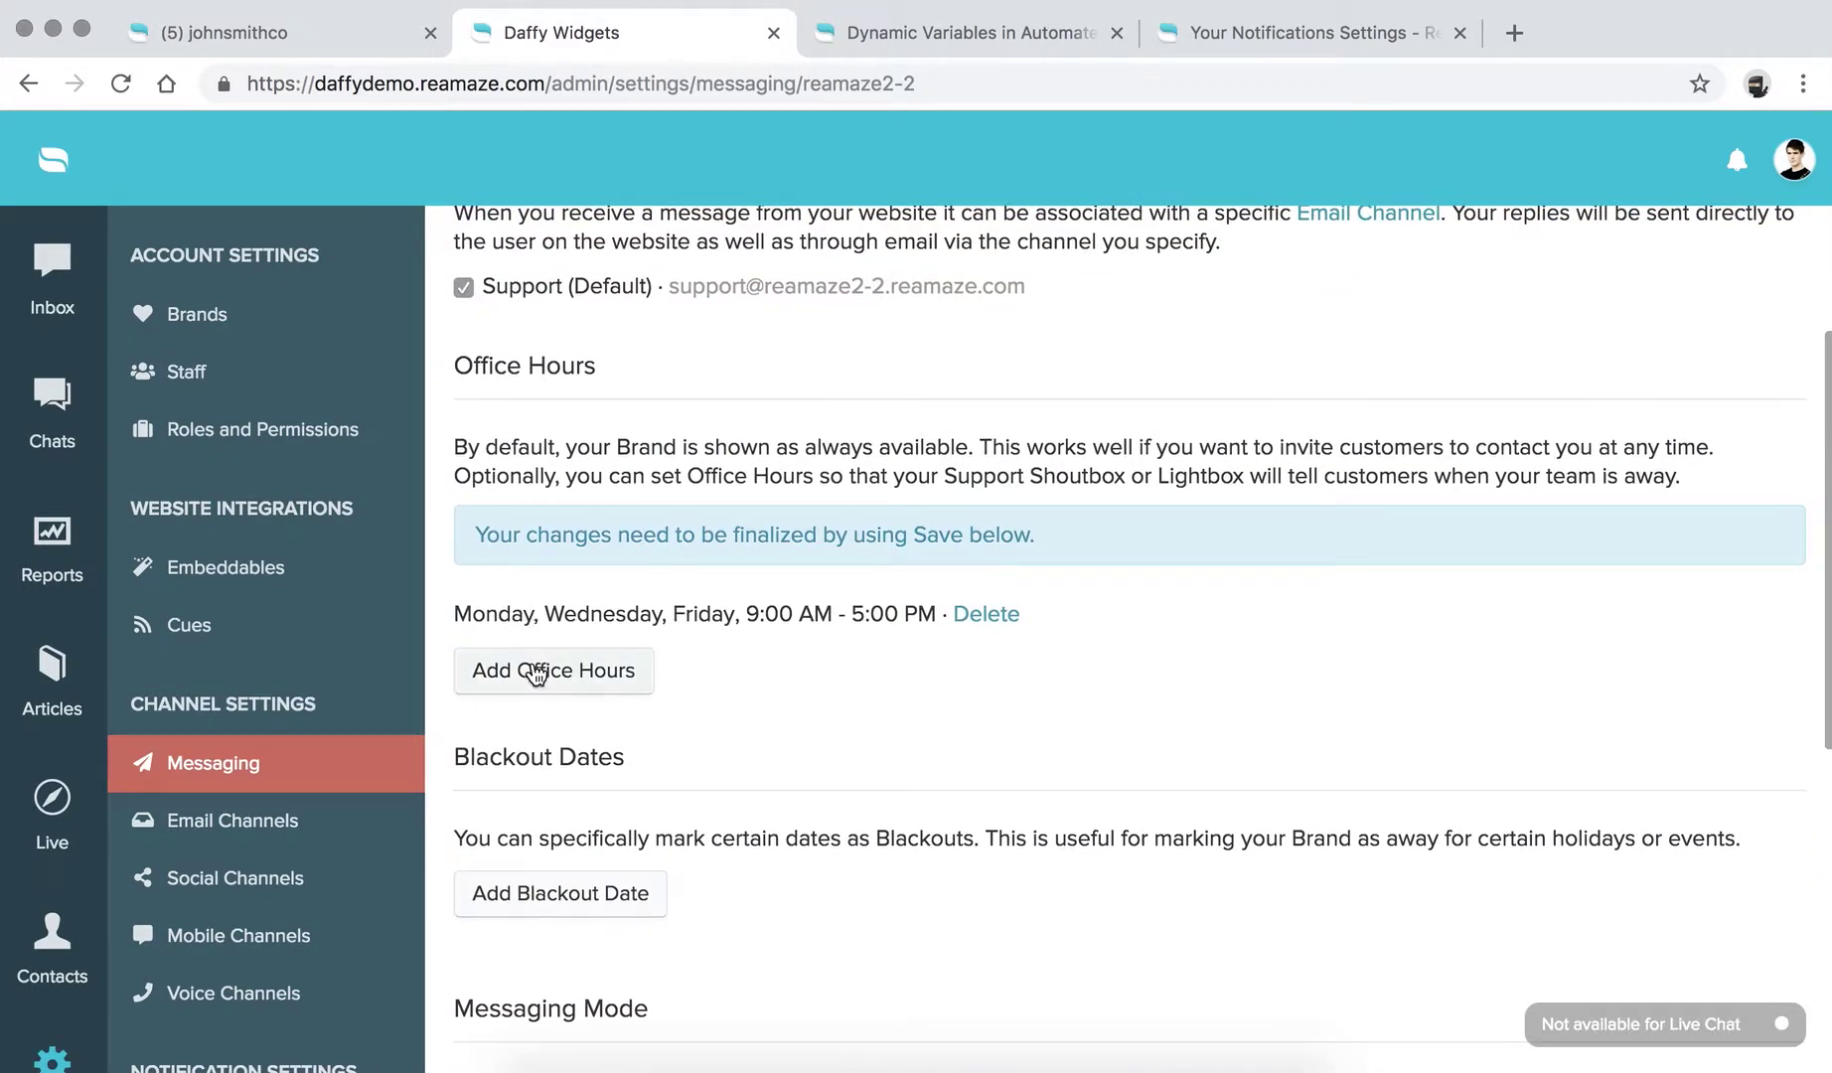
pyautogui.click(535, 668)
pyautogui.scroll(-2, 539, 776)
pyautogui.click(492, 714)
pyautogui.click(492, 795)
pyautogui.click(491, 876)
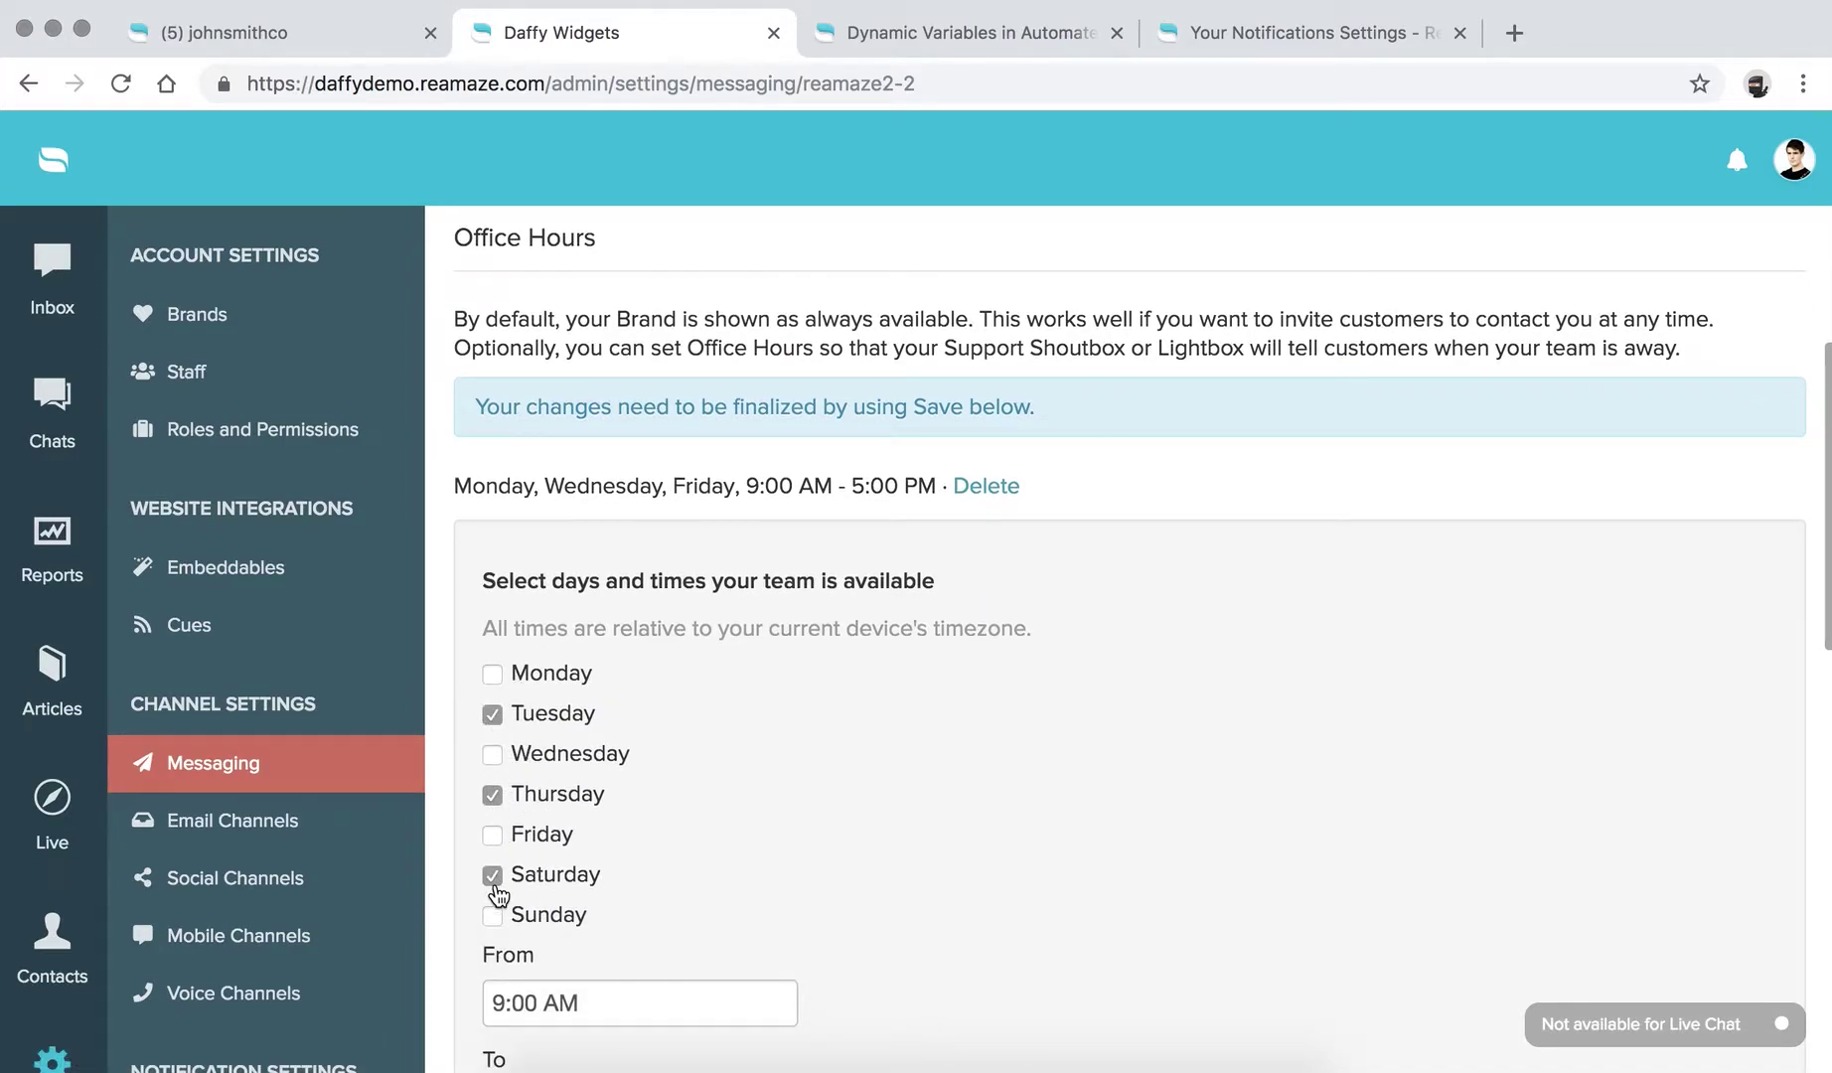
pyautogui.click(493, 885)
pyautogui.scroll(-2, 658, 789)
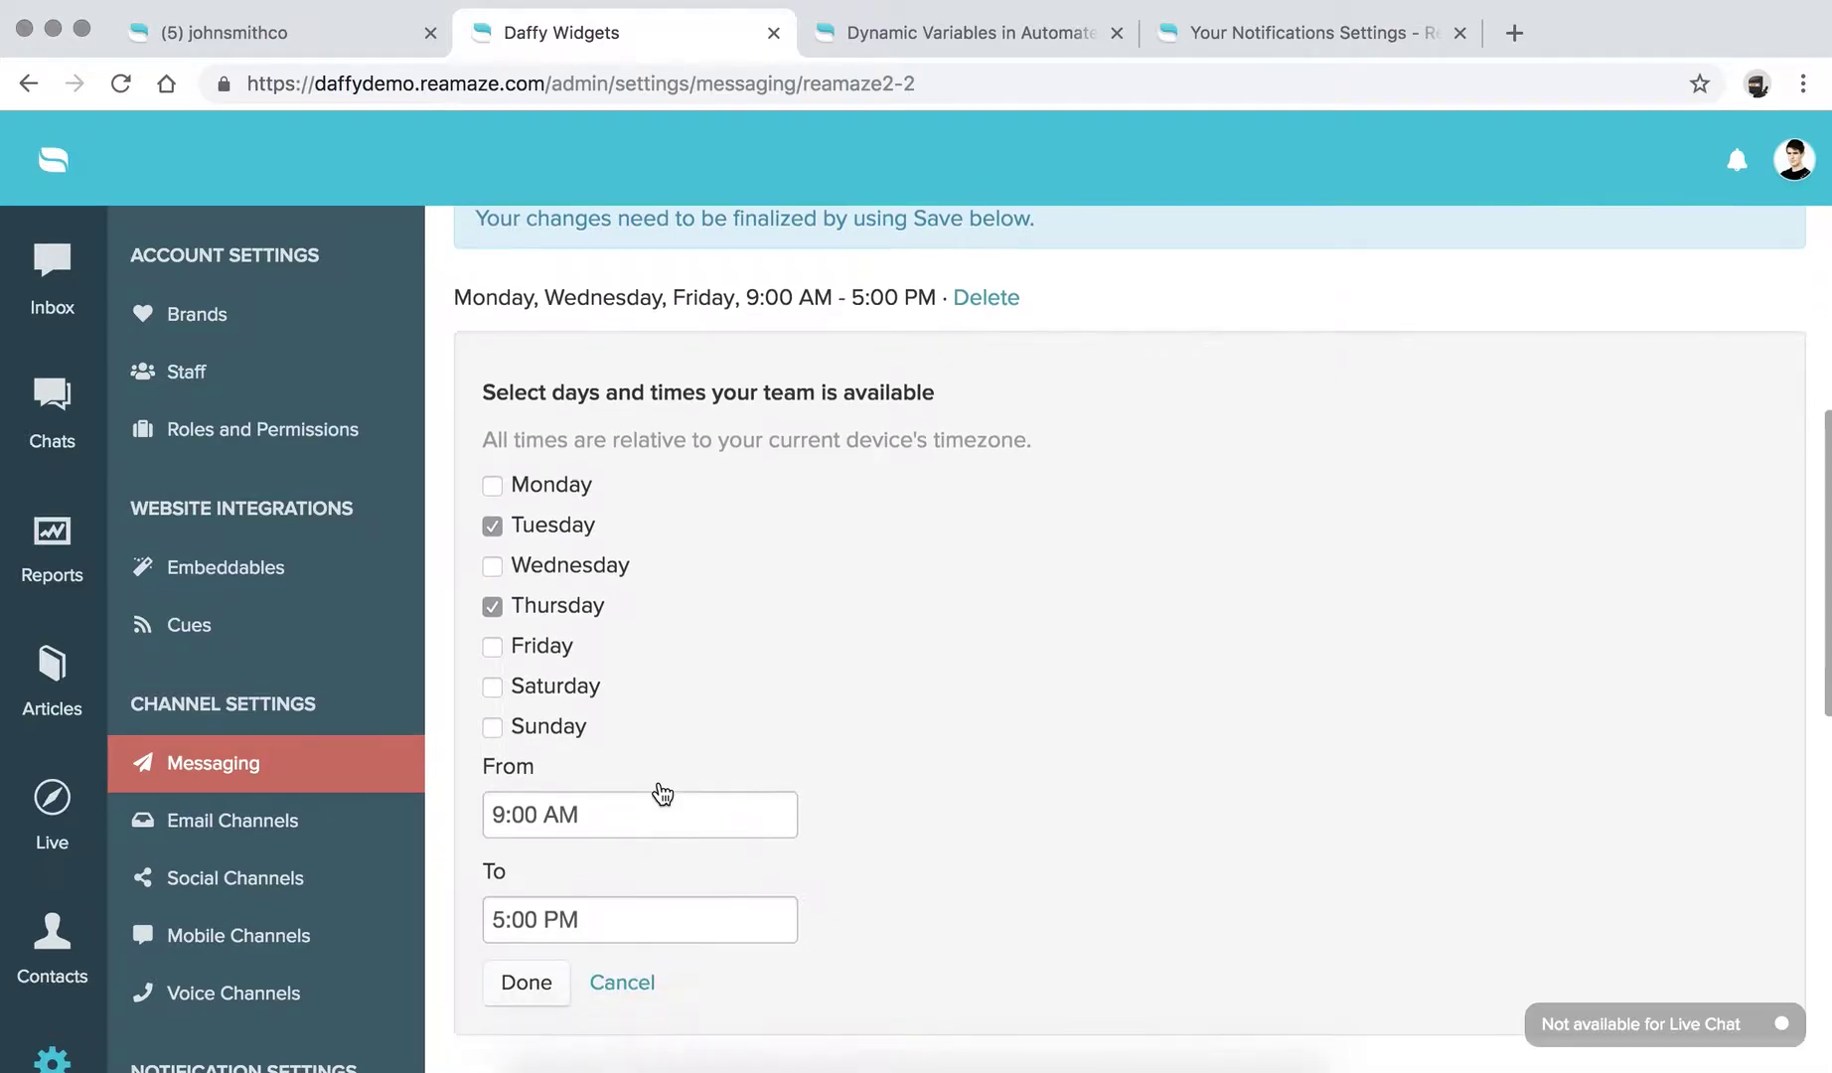
pyautogui.click(596, 885)
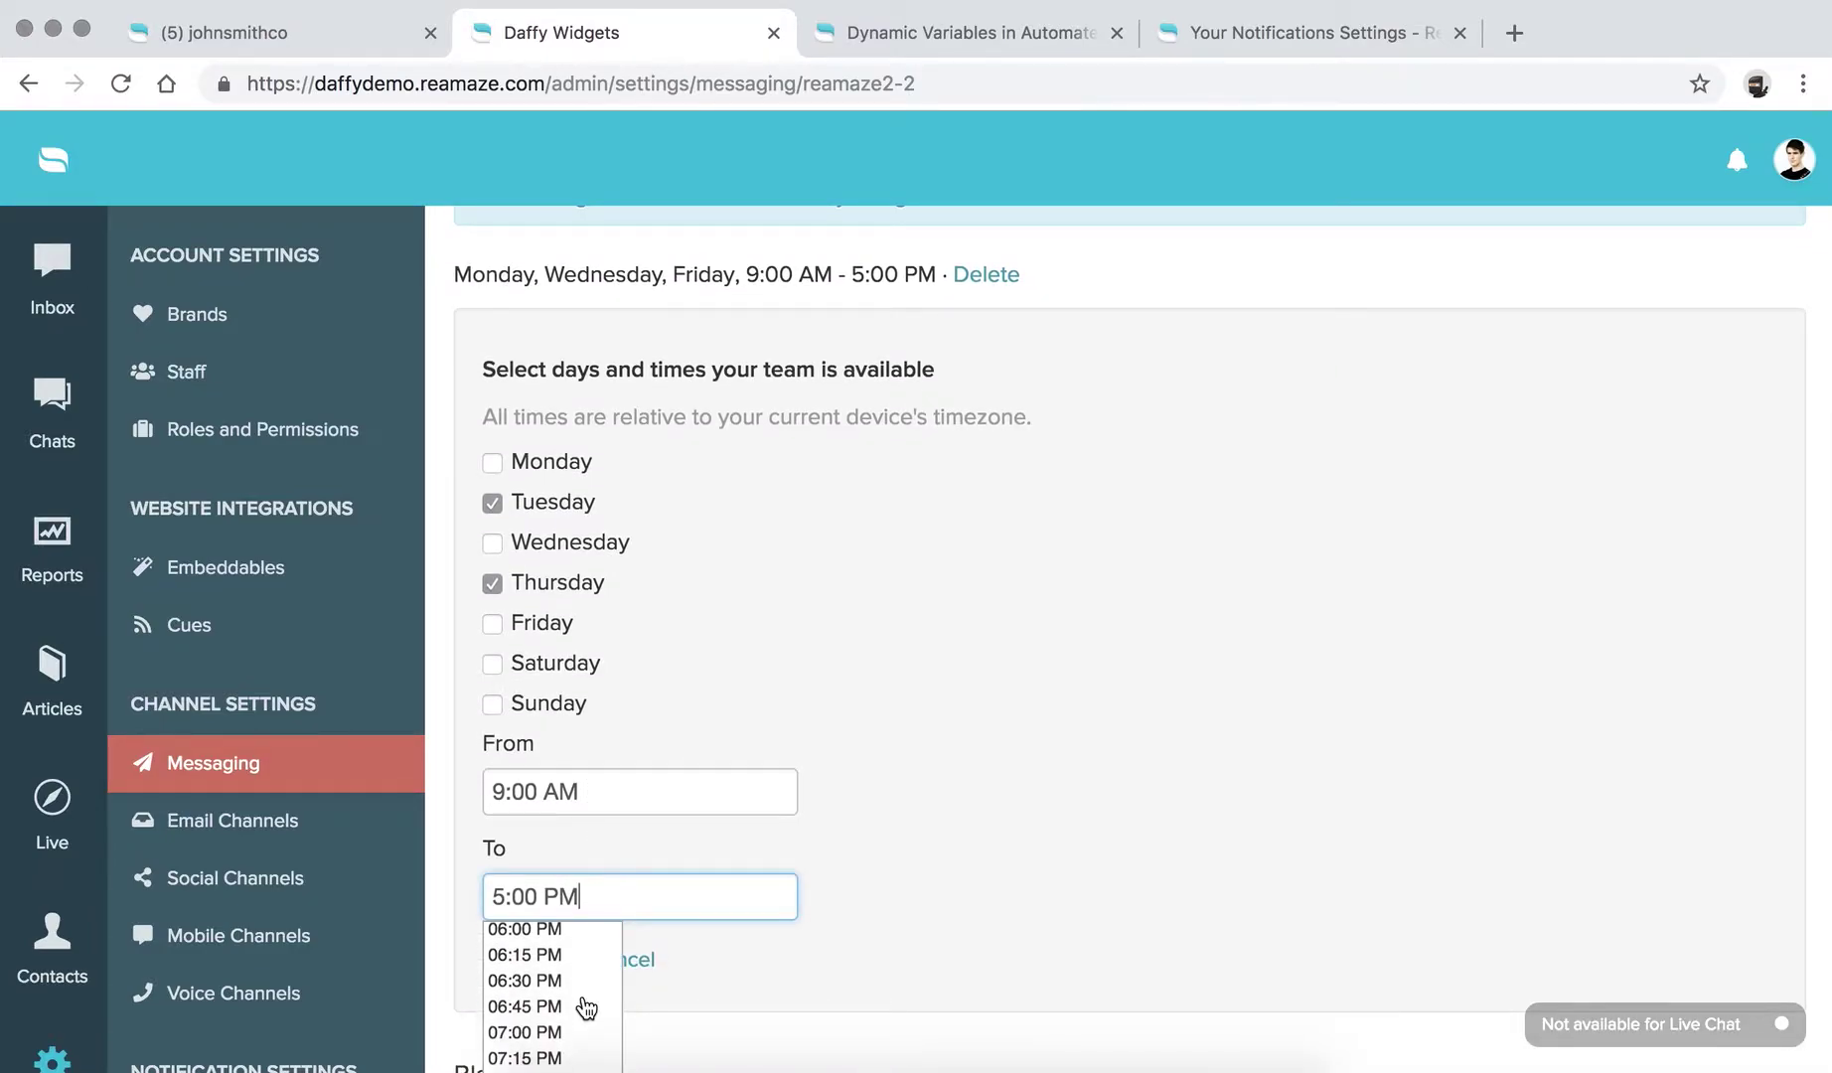
pyautogui.scroll(1, 587, 998)
pyautogui.click(567, 963)
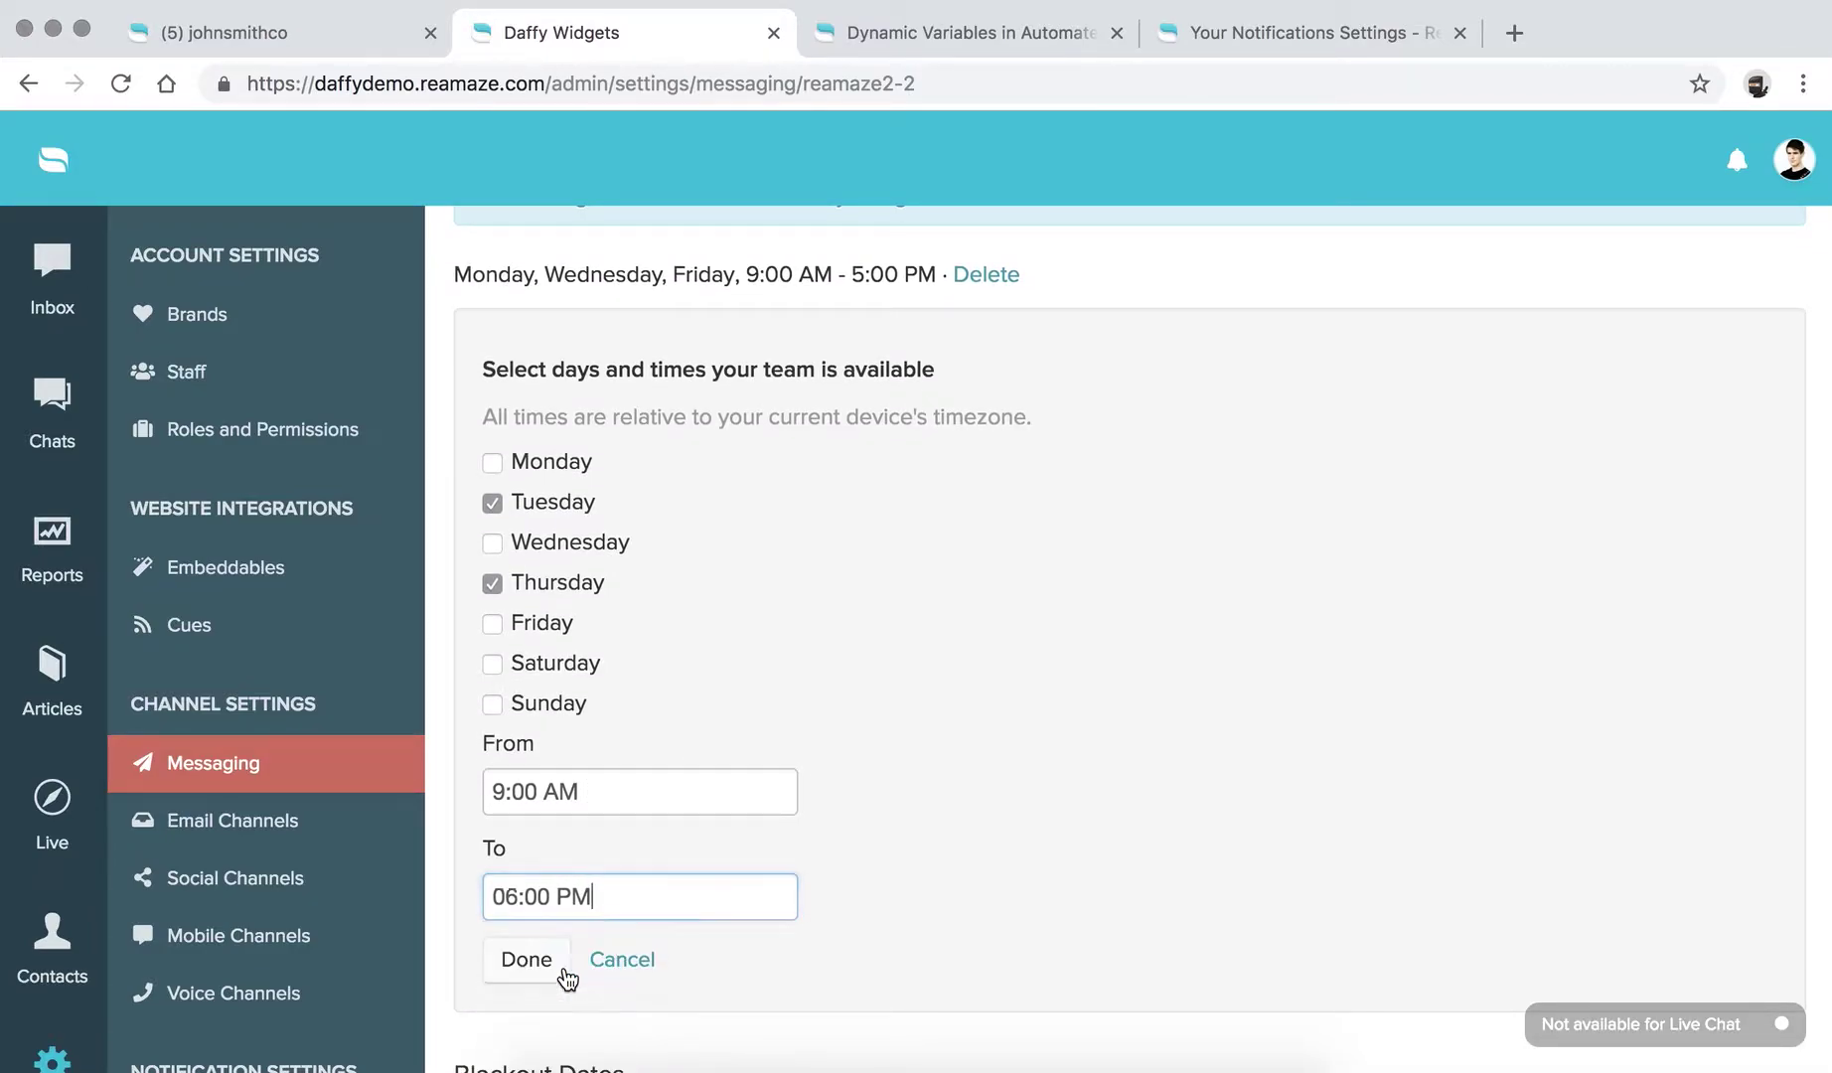
pyautogui.click(526, 960)
pyautogui.scroll(4, 593, 671)
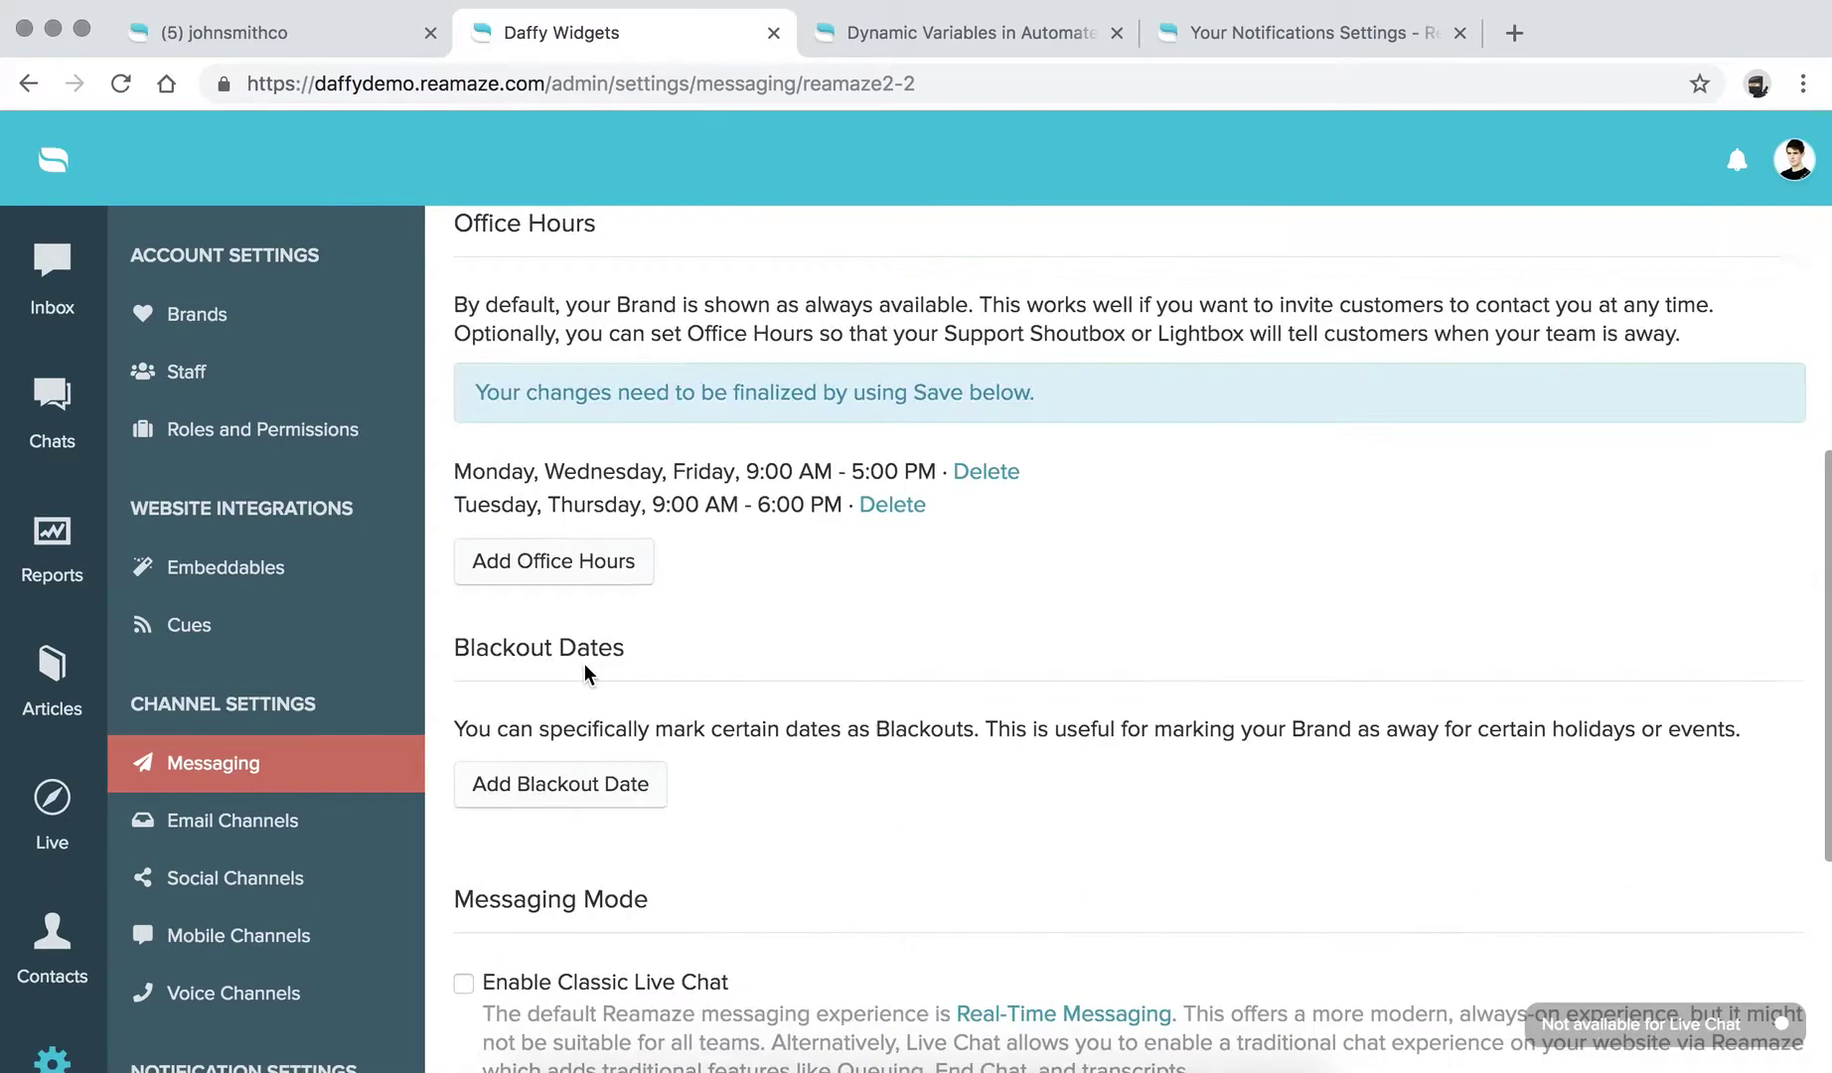
pyautogui.moveTo(441, 595); pyautogui.dragTo(719, 626)
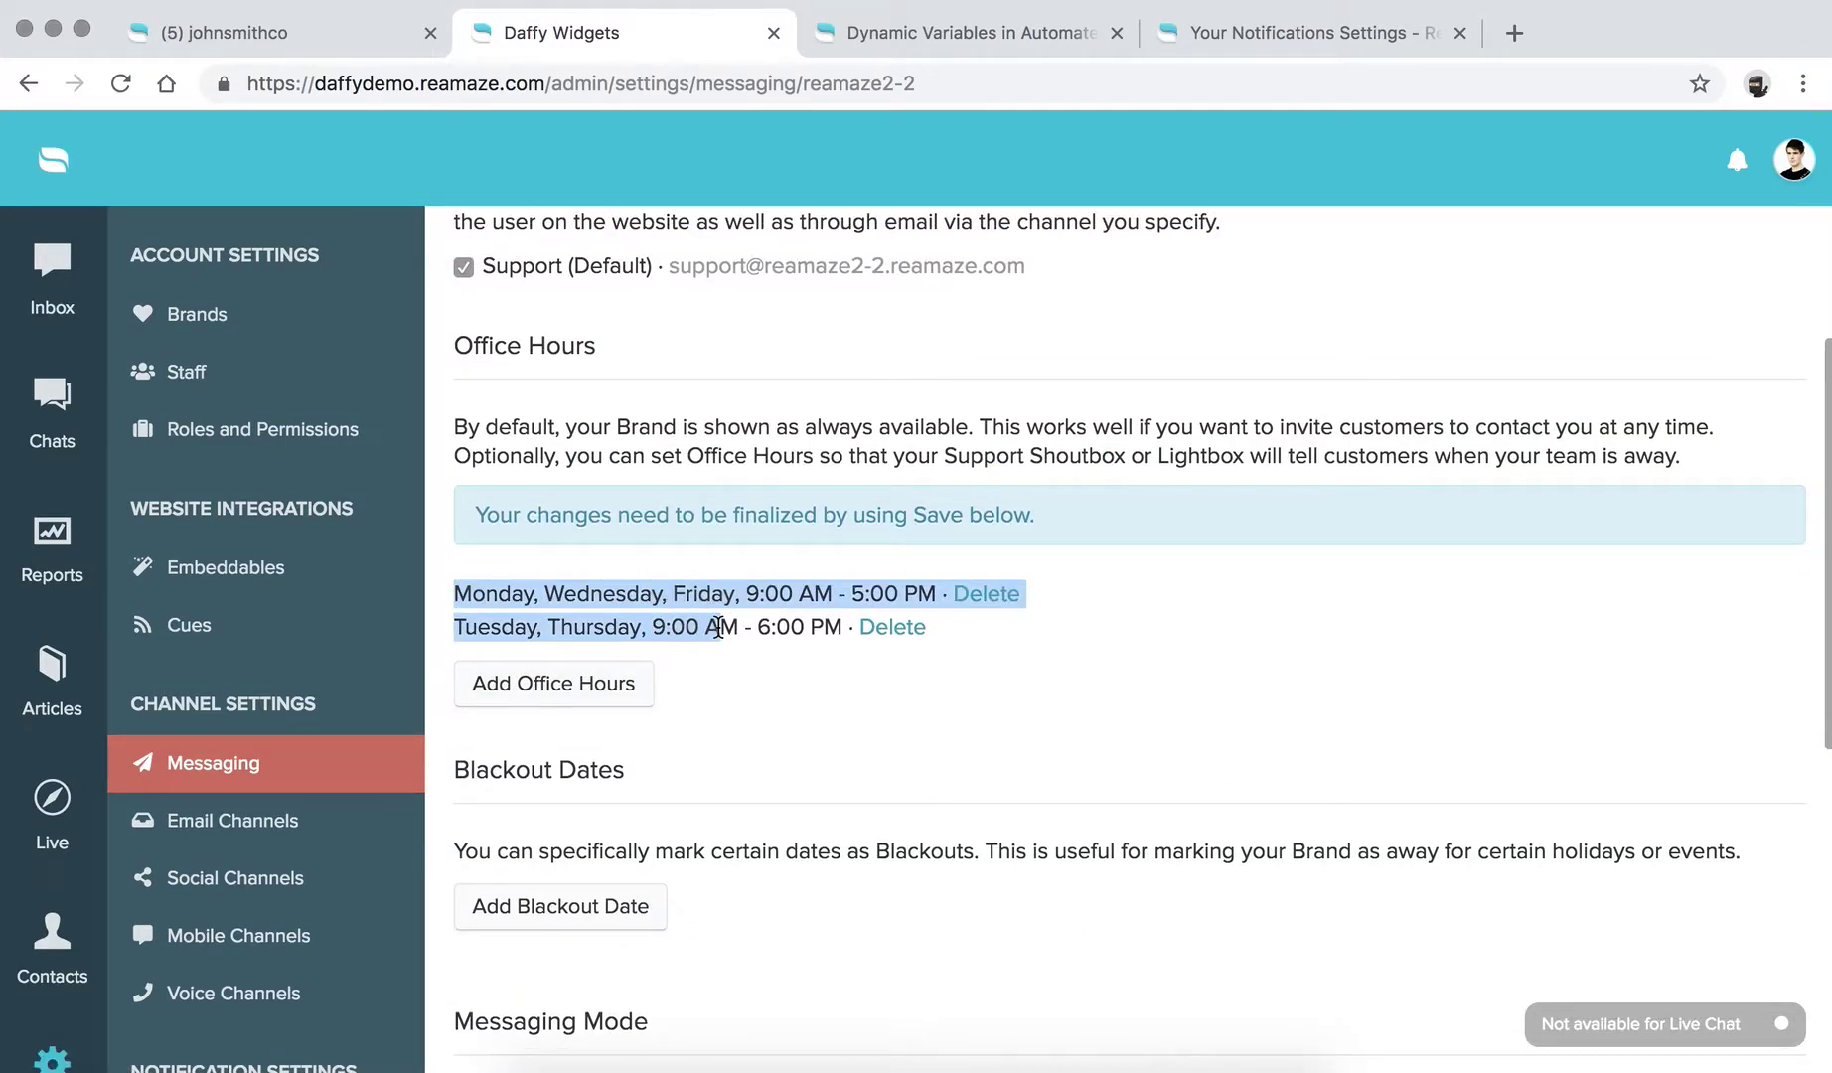
pyautogui.click(719, 626)
# Step: Add a third office hours entry for Saturday and Sunday from 2:00 PM to 3:00 PM
pyautogui.click(603, 683)
pyautogui.scroll(-3, 604, 700)
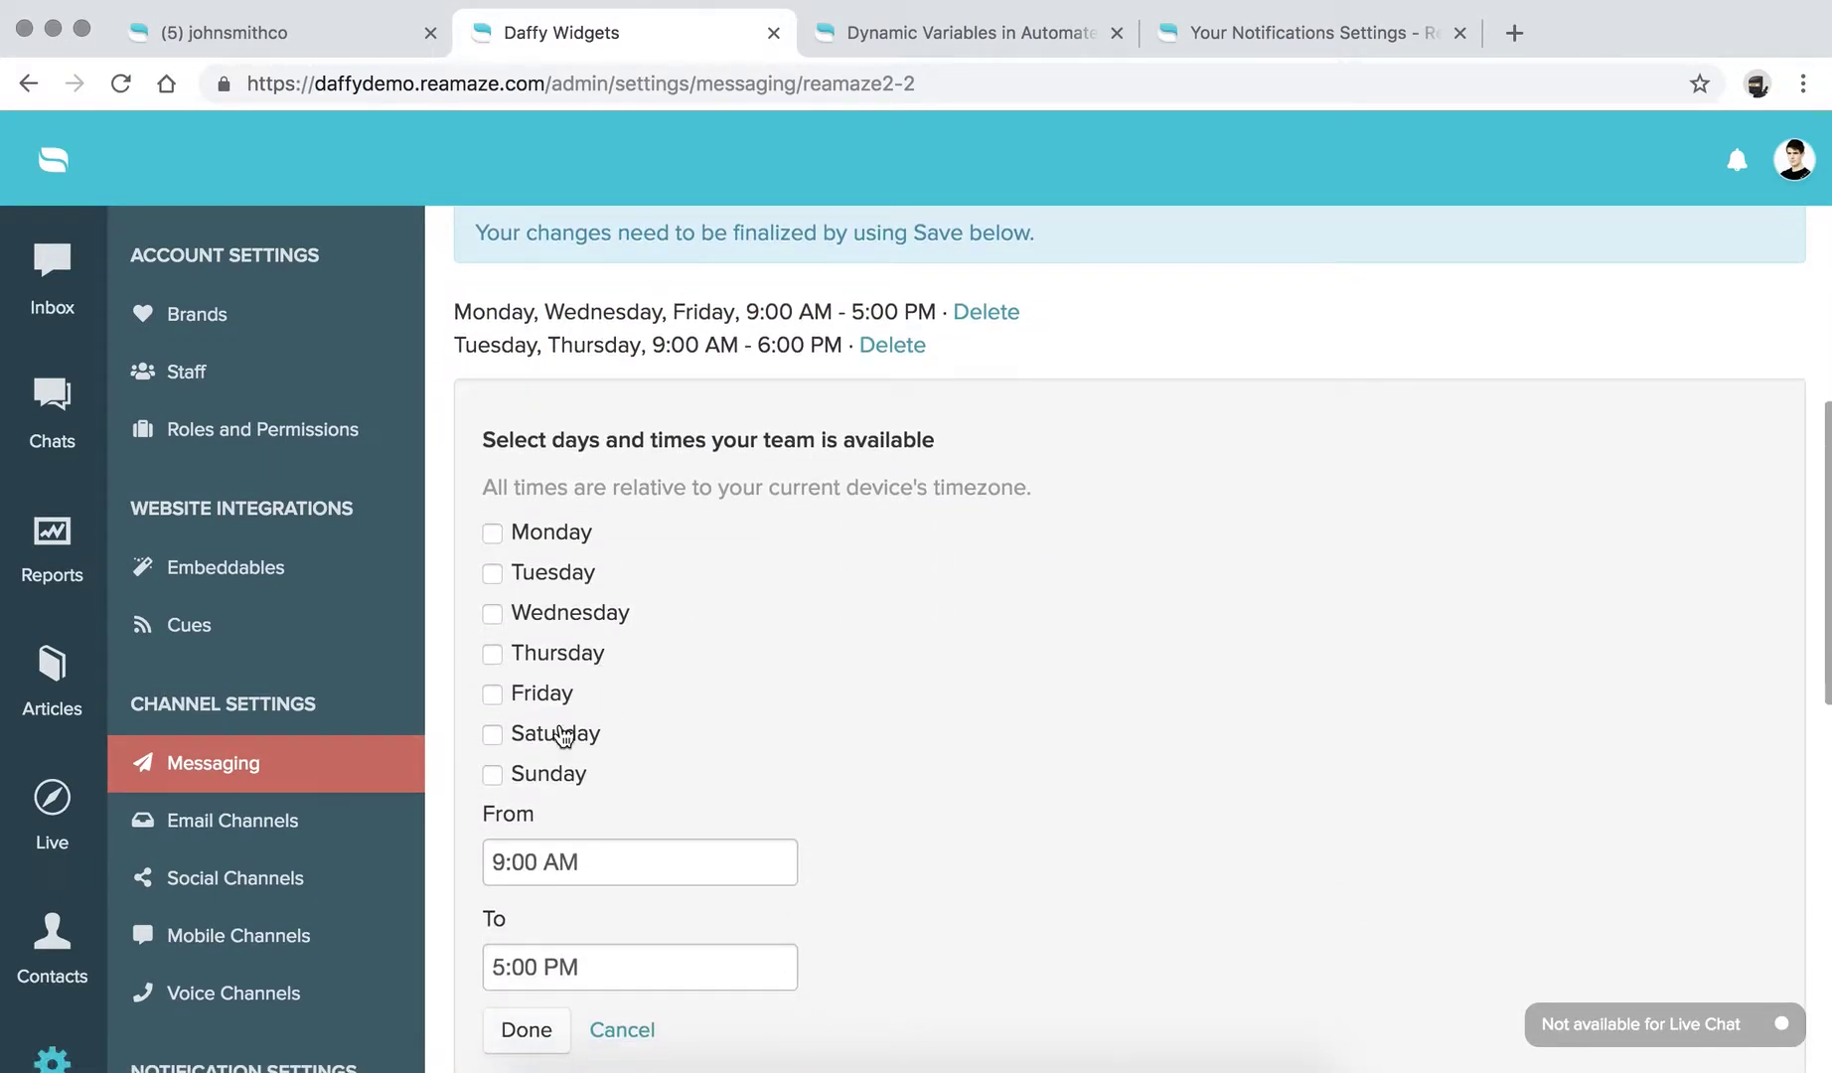
pyautogui.click(491, 734)
pyautogui.click(493, 779)
pyautogui.scroll(-1, 512, 777)
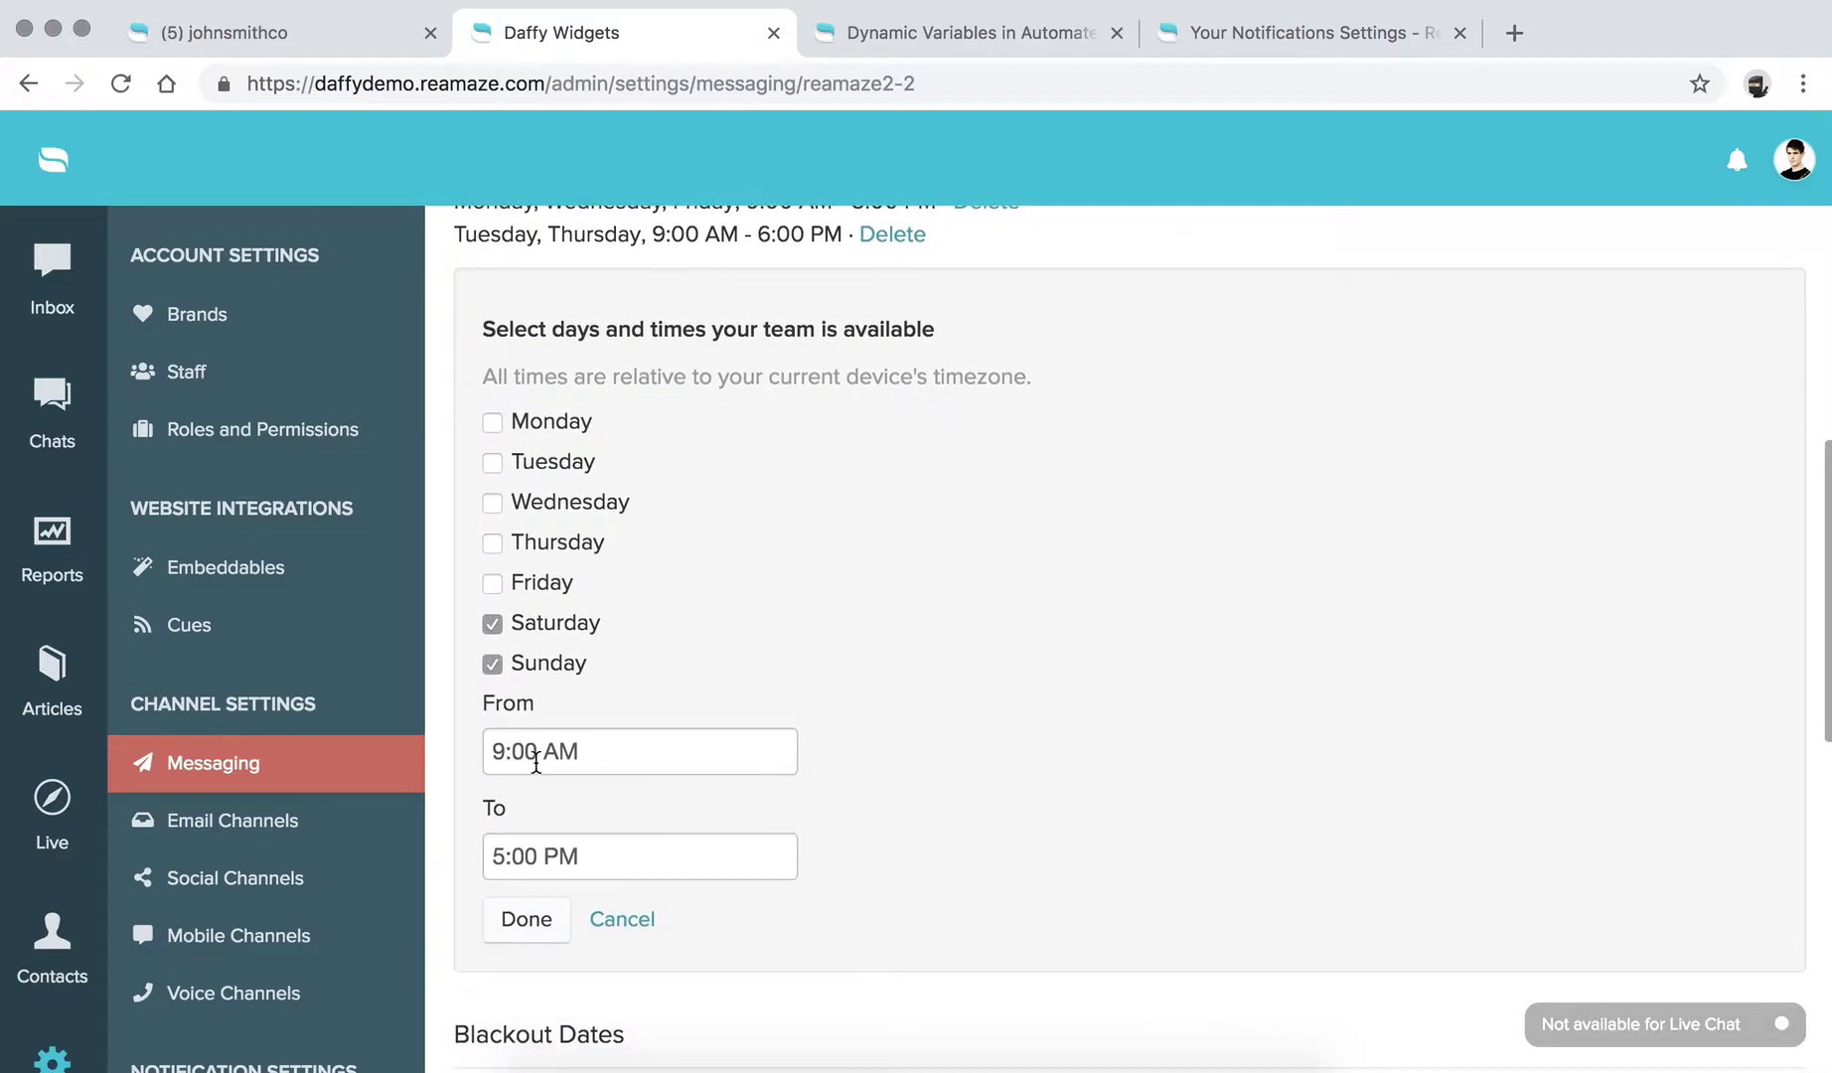
pyautogui.click(552, 858)
pyautogui.scroll(-3, 555, 968)
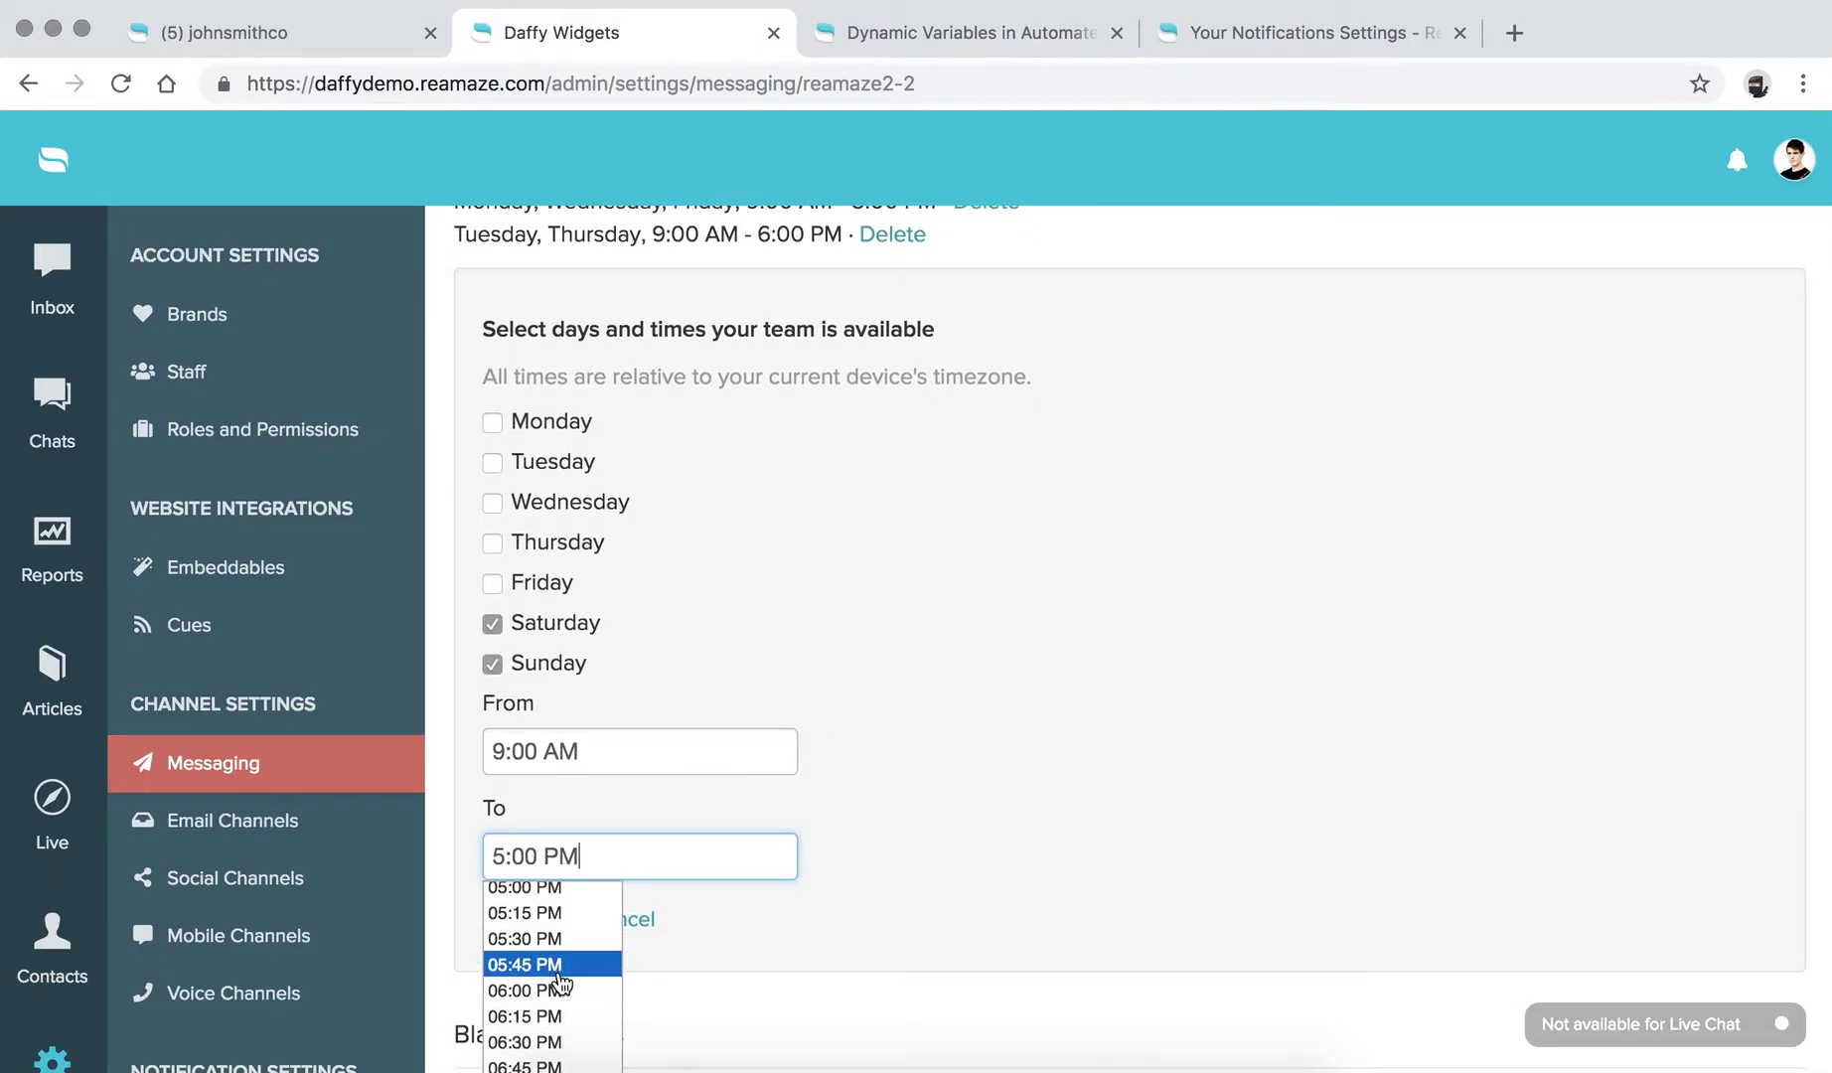
pyautogui.scroll(10, 557, 989)
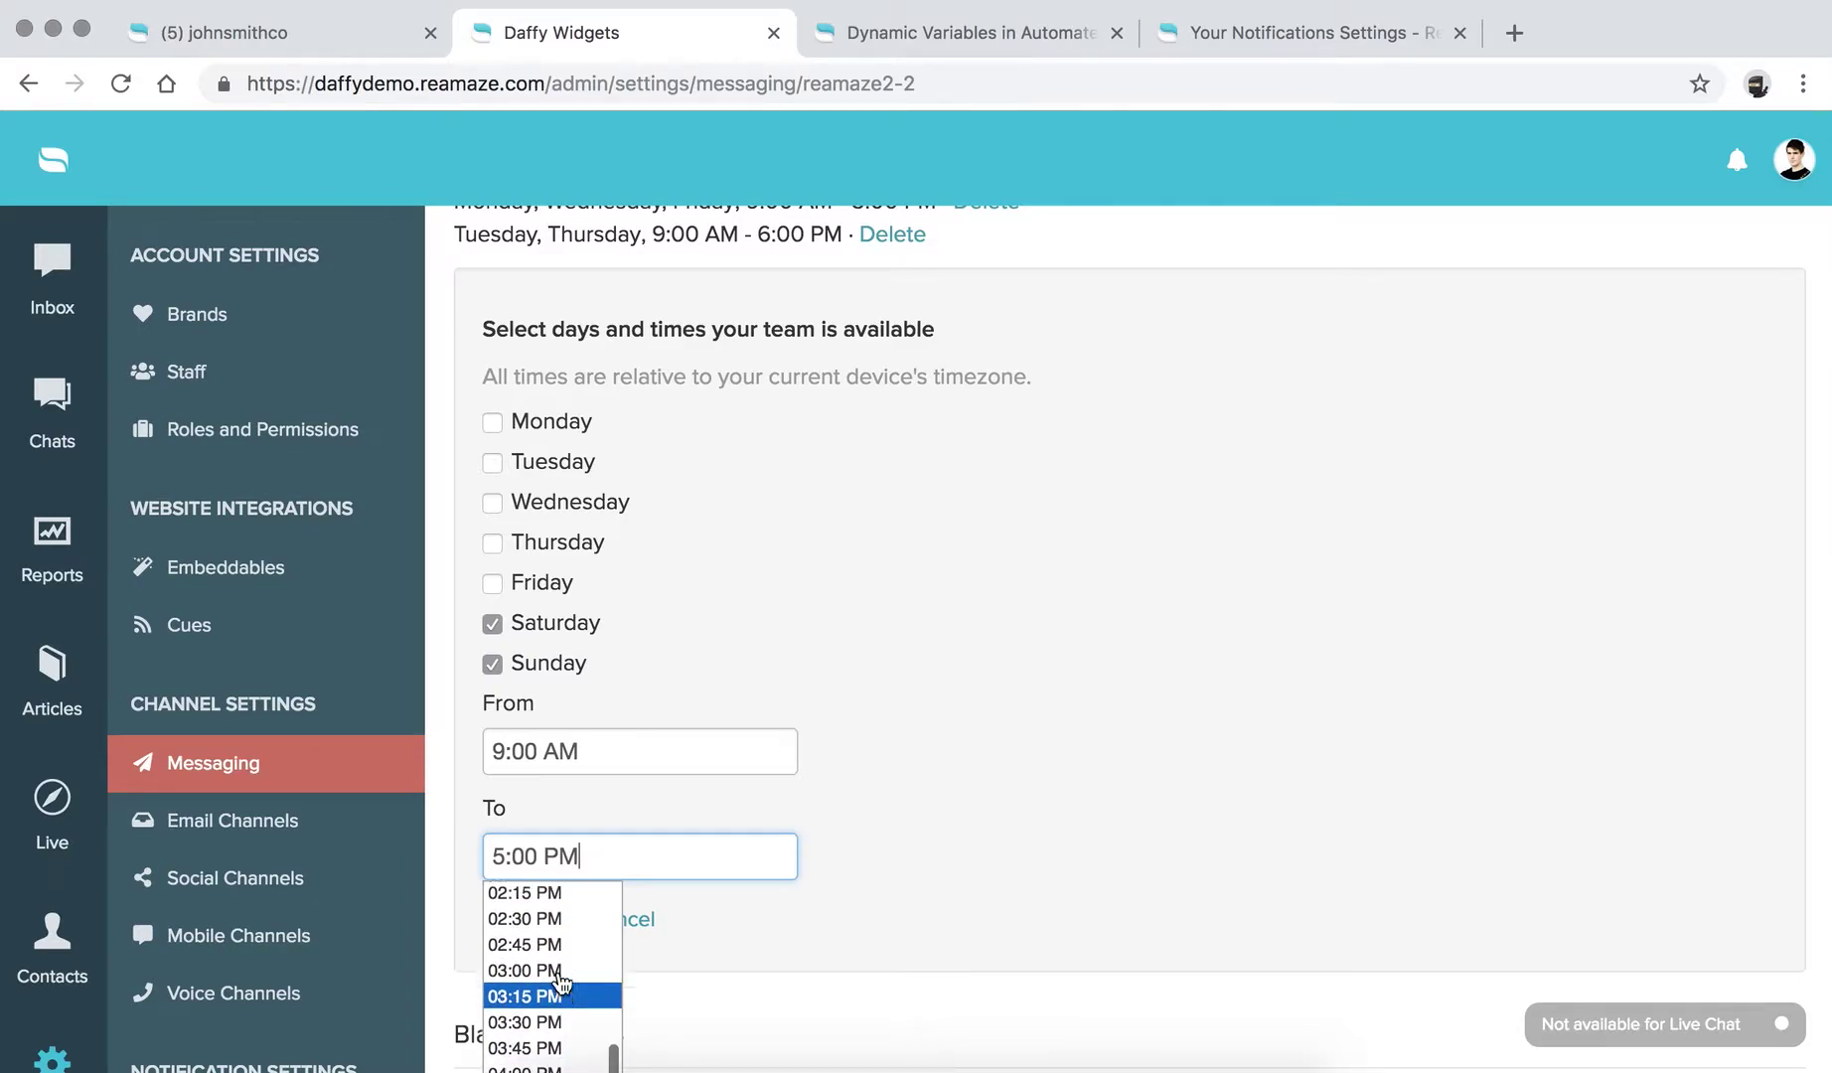
pyautogui.click(547, 1006)
pyautogui.click(561, 750)
pyautogui.scroll(-5, 573, 874)
pyautogui.click(557, 960)
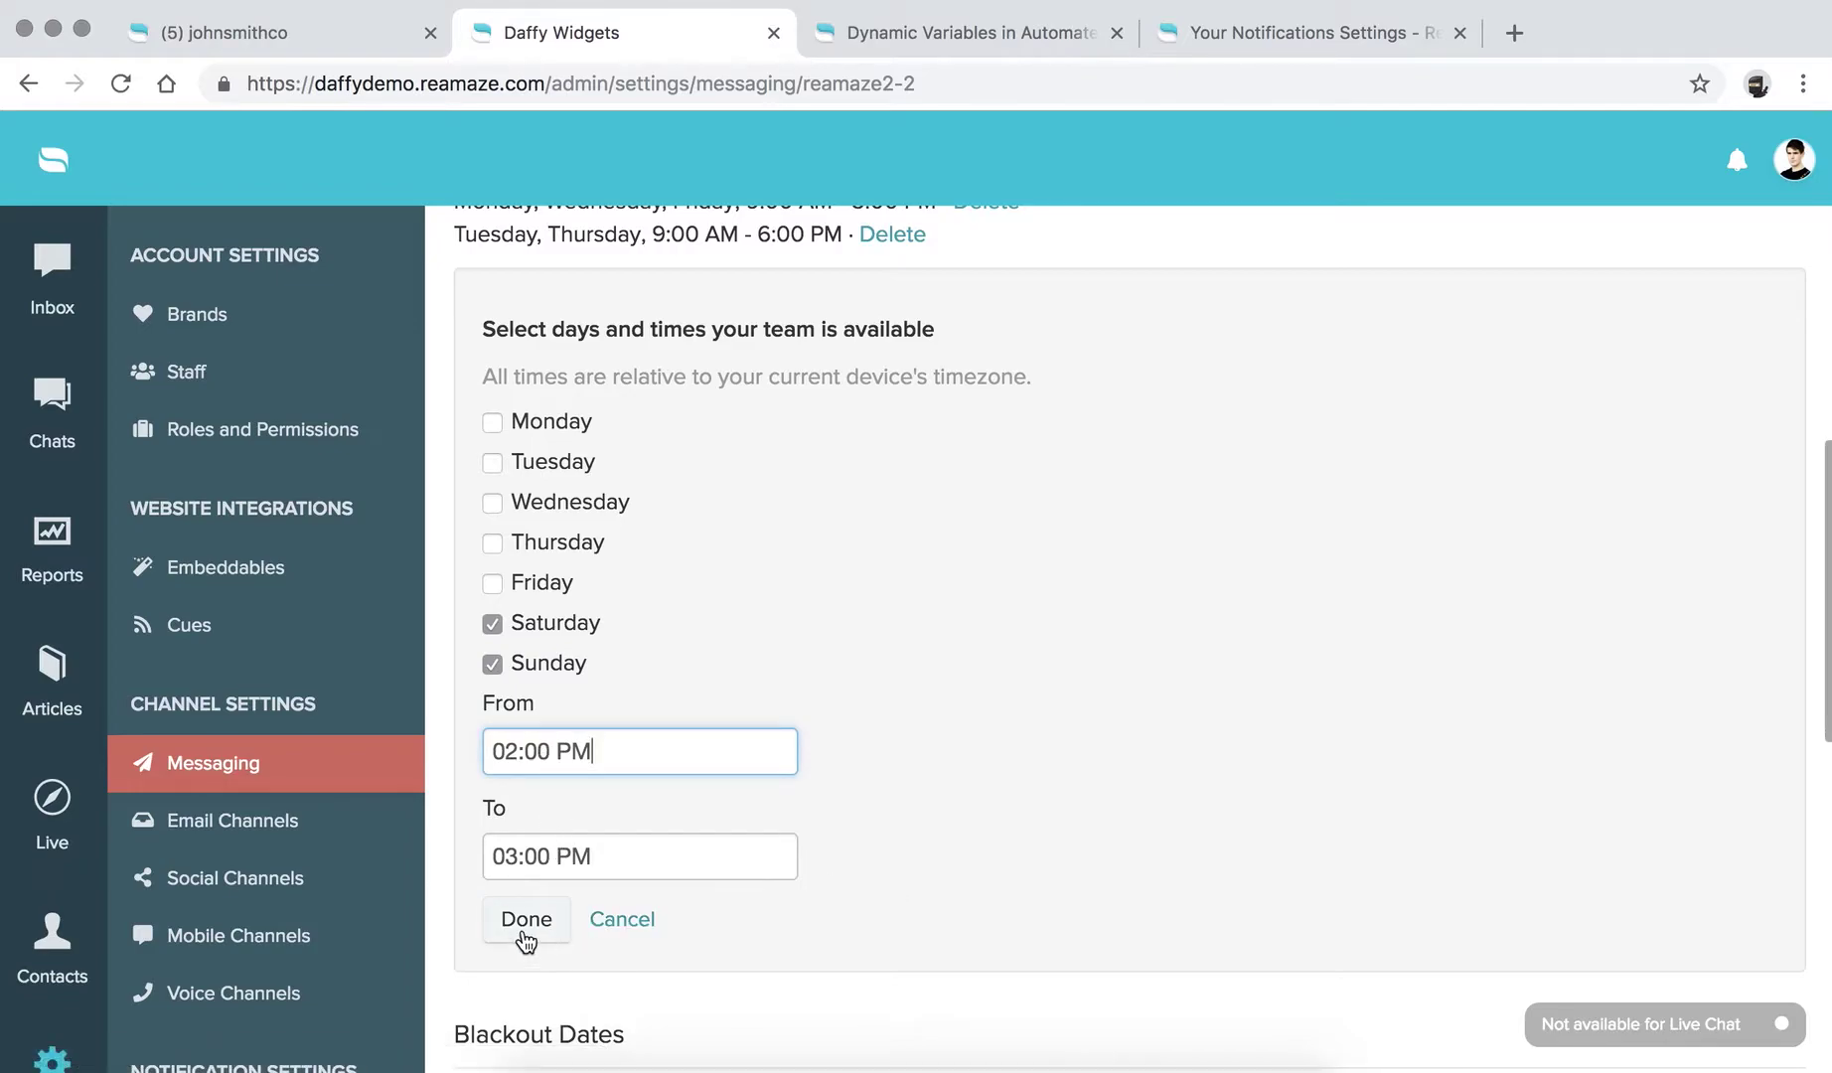
pyautogui.click(524, 919)
pyautogui.scroll(1, 520, 937)
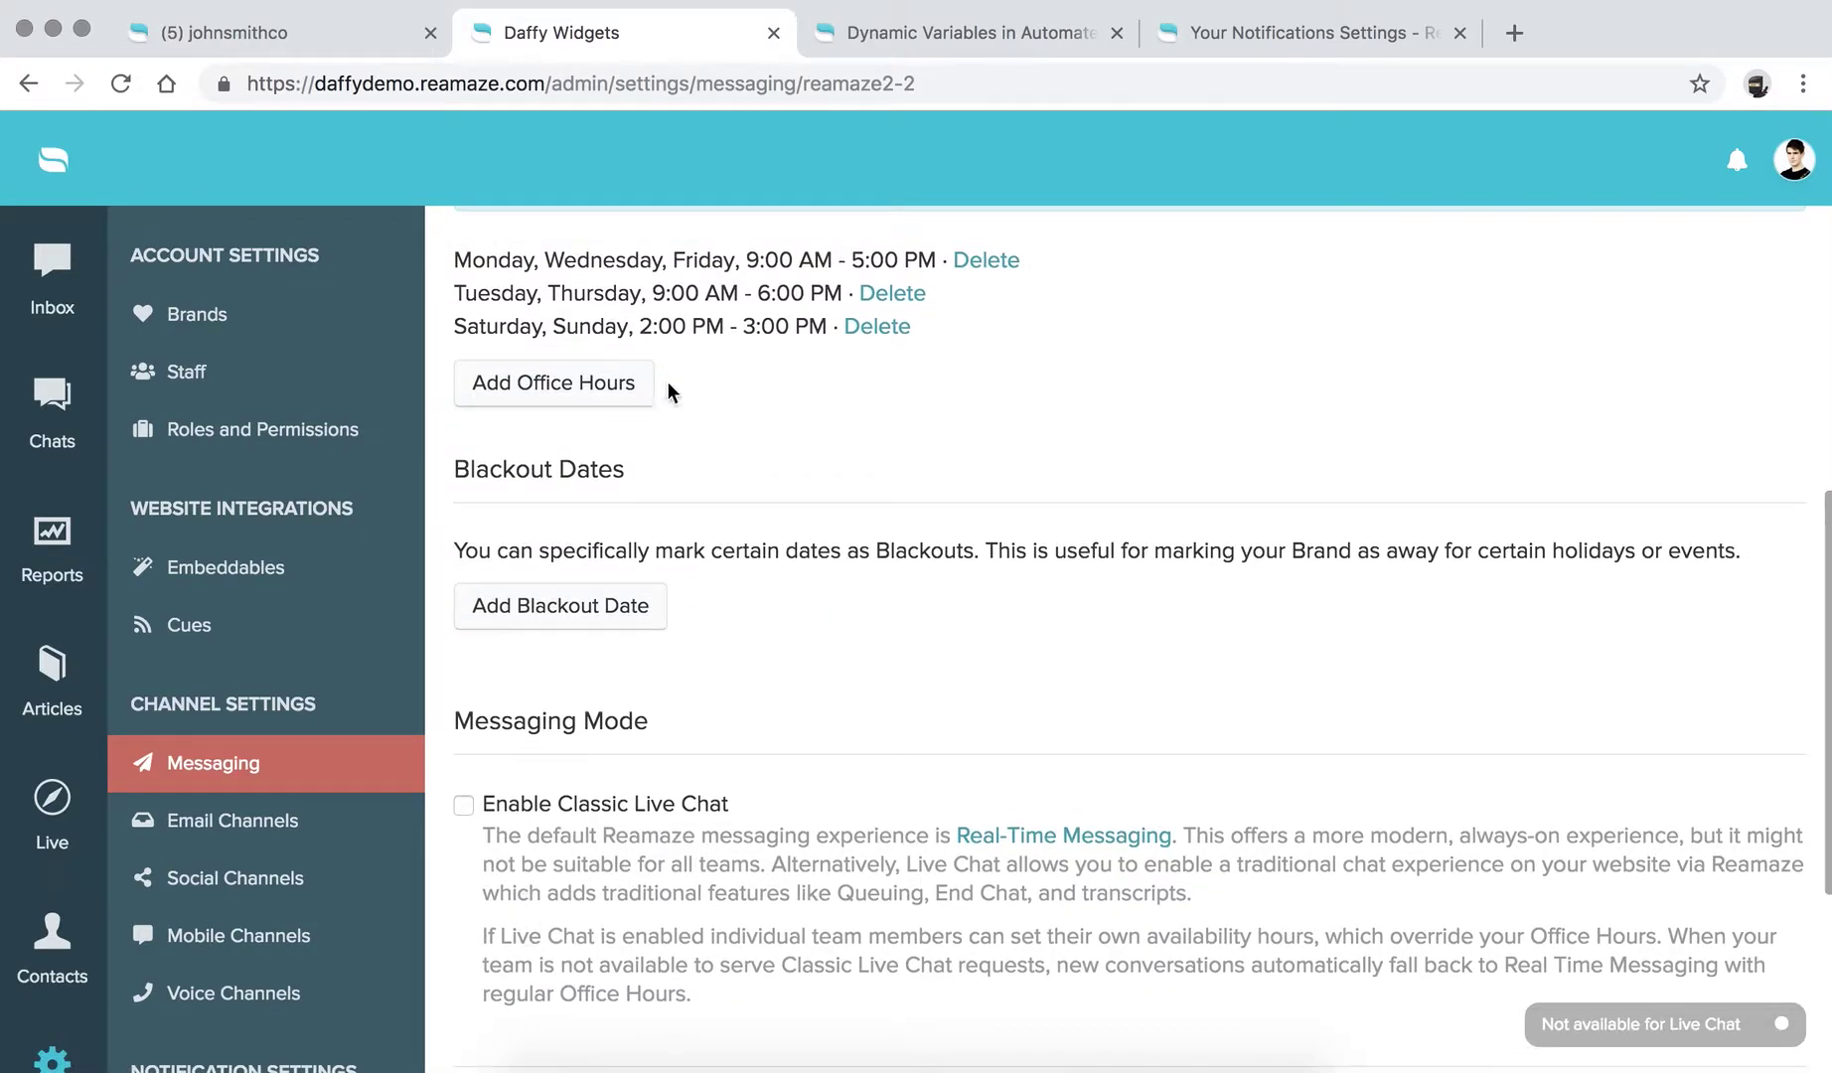
pyautogui.moveTo(455, 268); pyautogui.dragTo(740, 311)
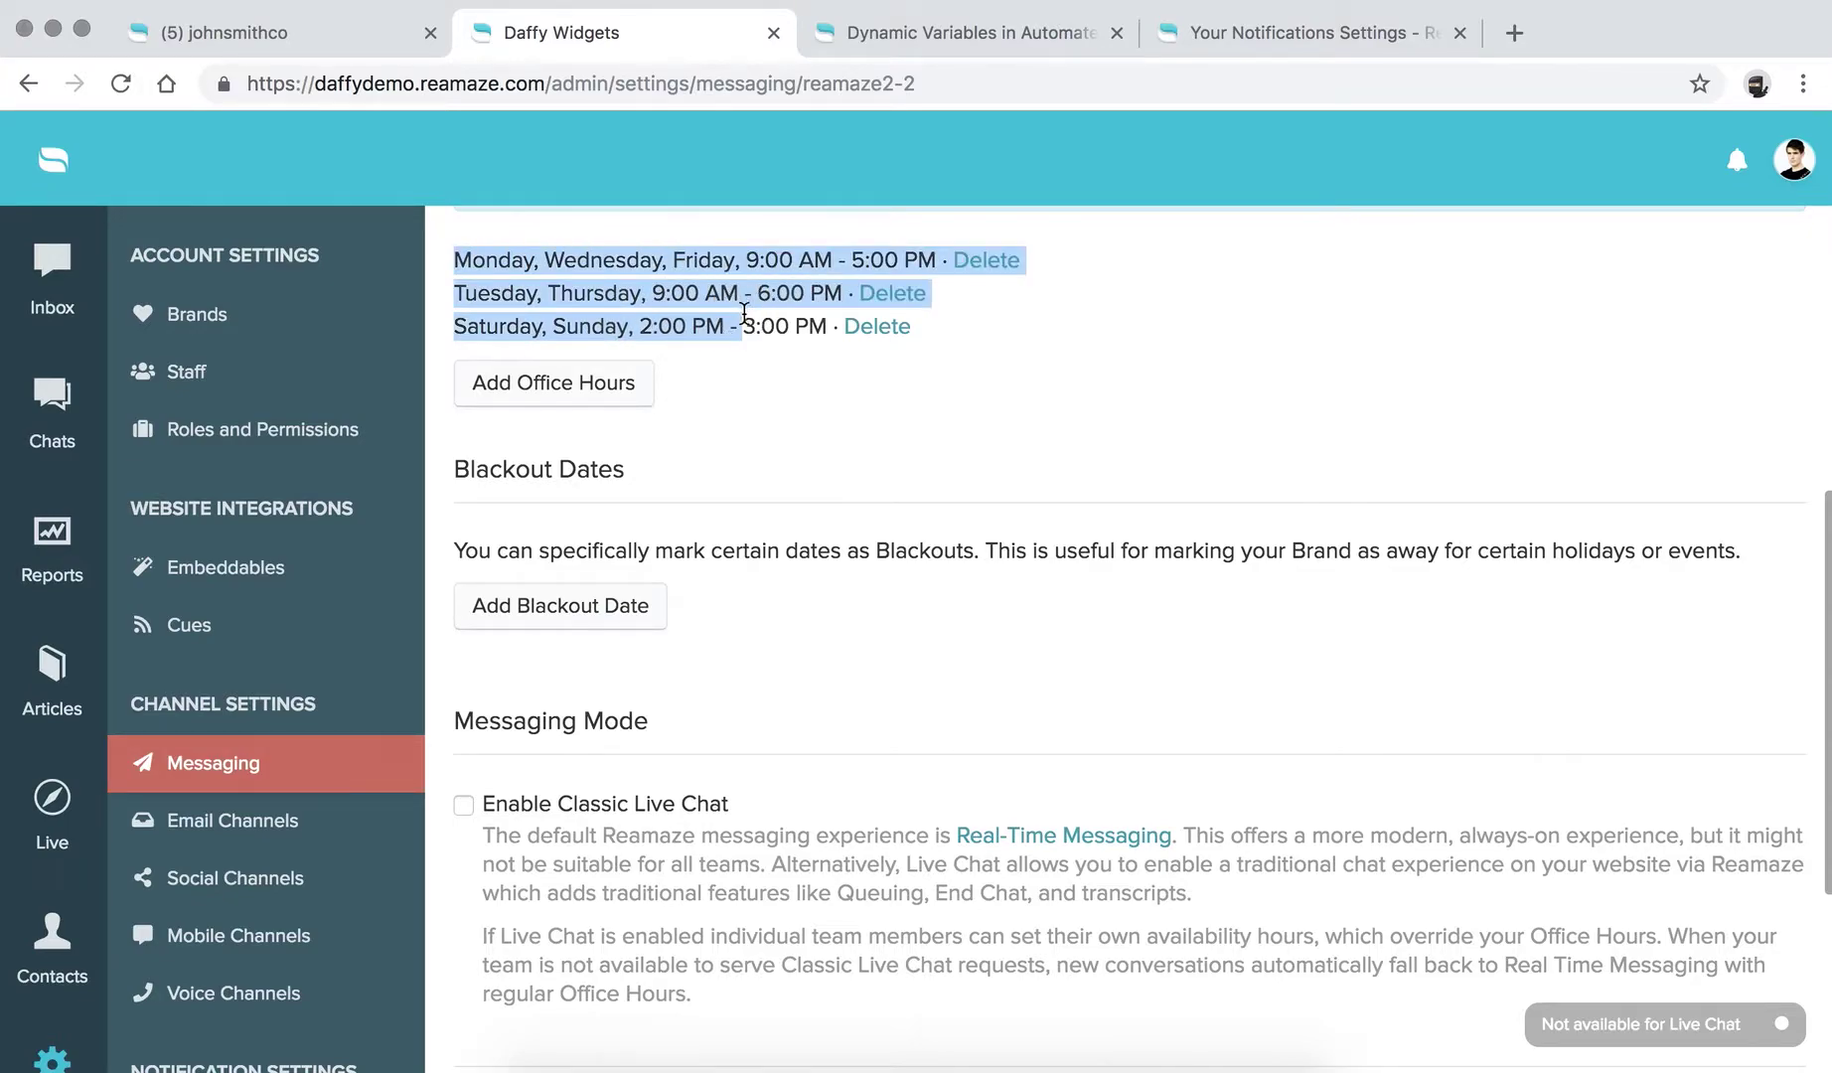
pyautogui.click(743, 312)
# Step: Add December 31, 2018 as an all-day blackout date for the brand
pyautogui.scroll(-1, 743, 312)
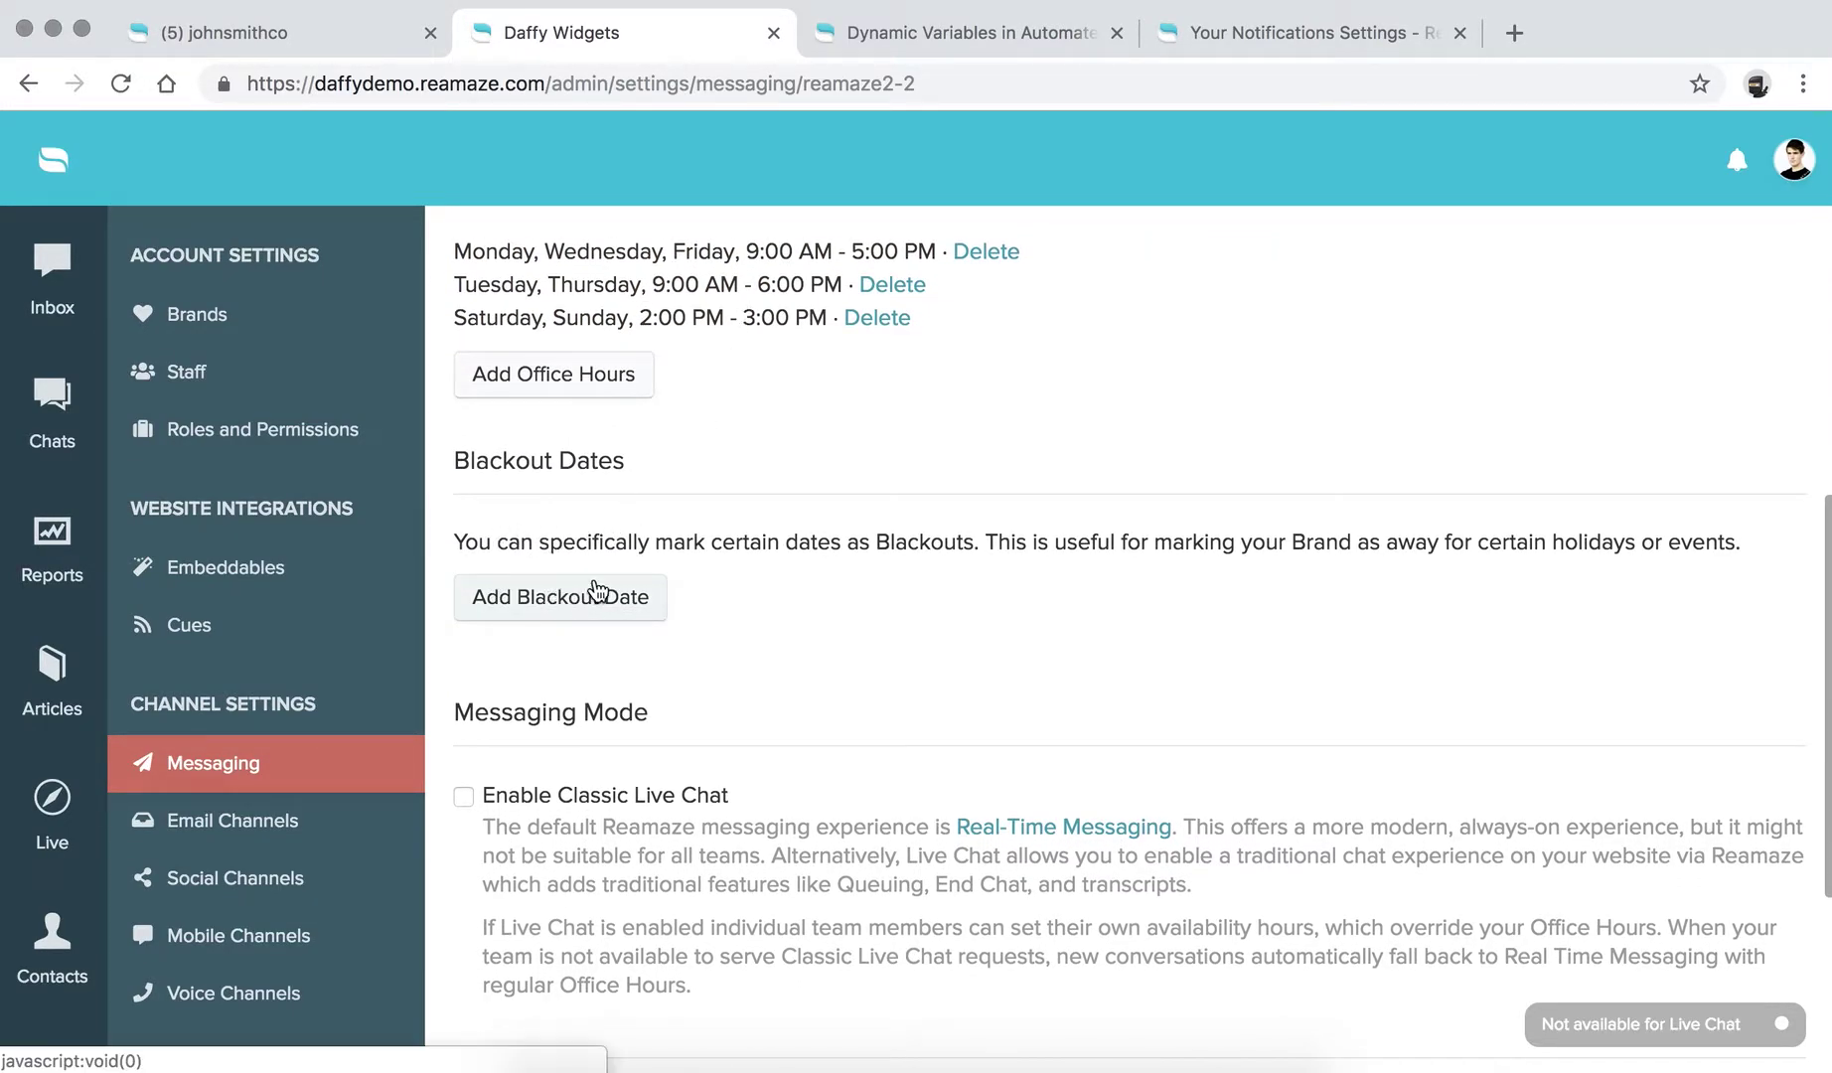
pyautogui.moveTo(455, 543); pyautogui.dragTo(1749, 547)
pyautogui.click(1746, 547)
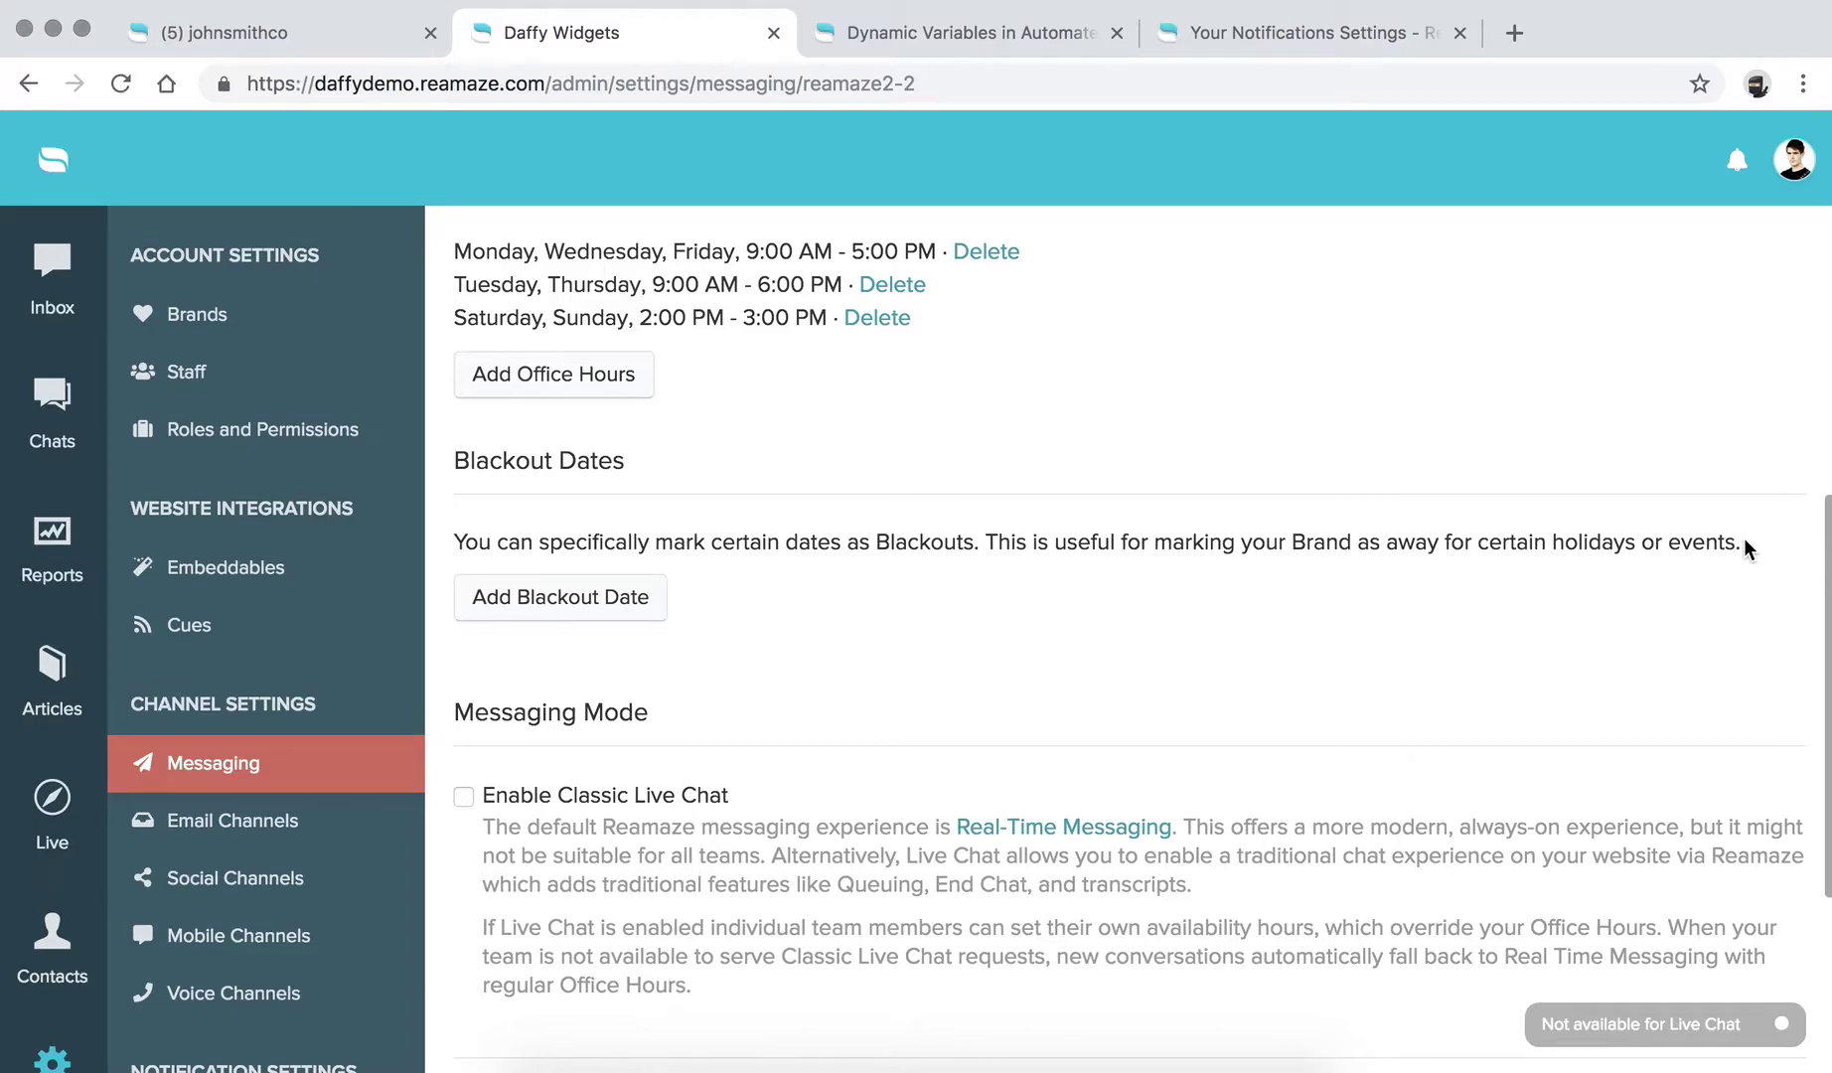
pyautogui.click(609, 616)
pyautogui.click(776, 664)
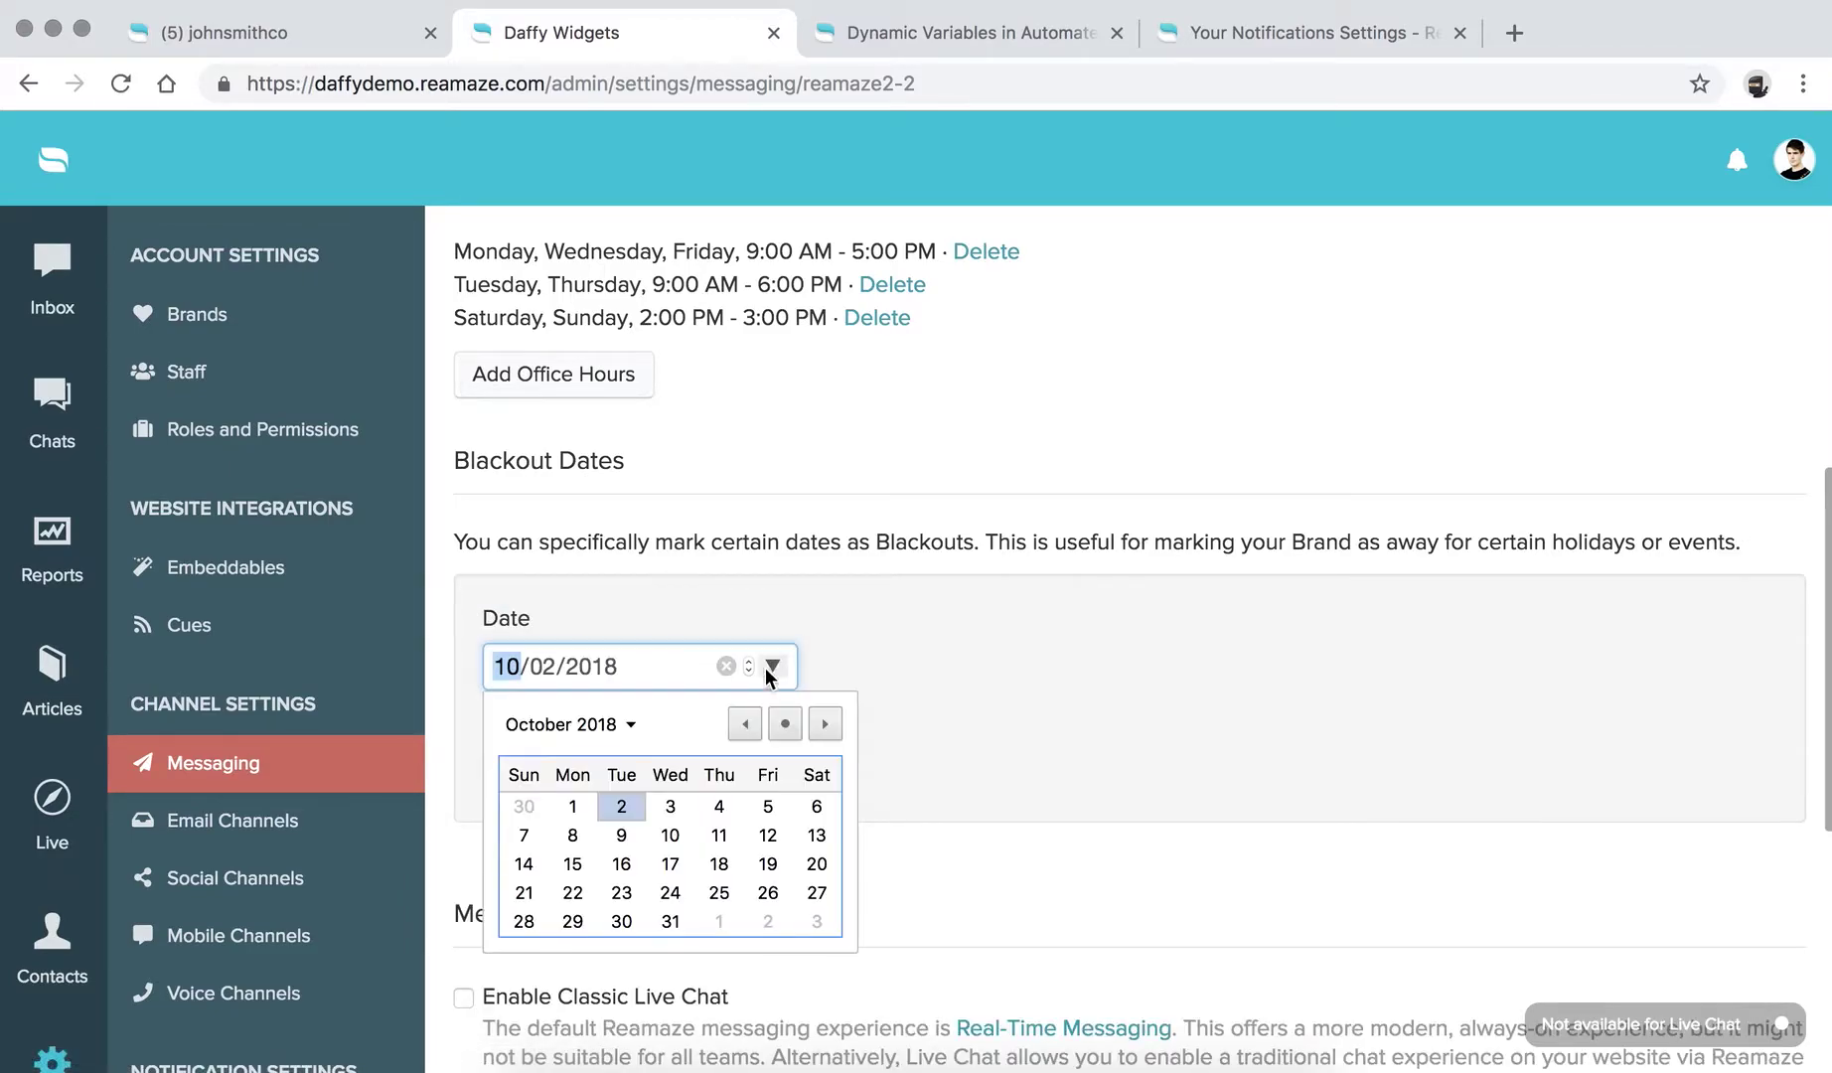
pyautogui.click(631, 725)
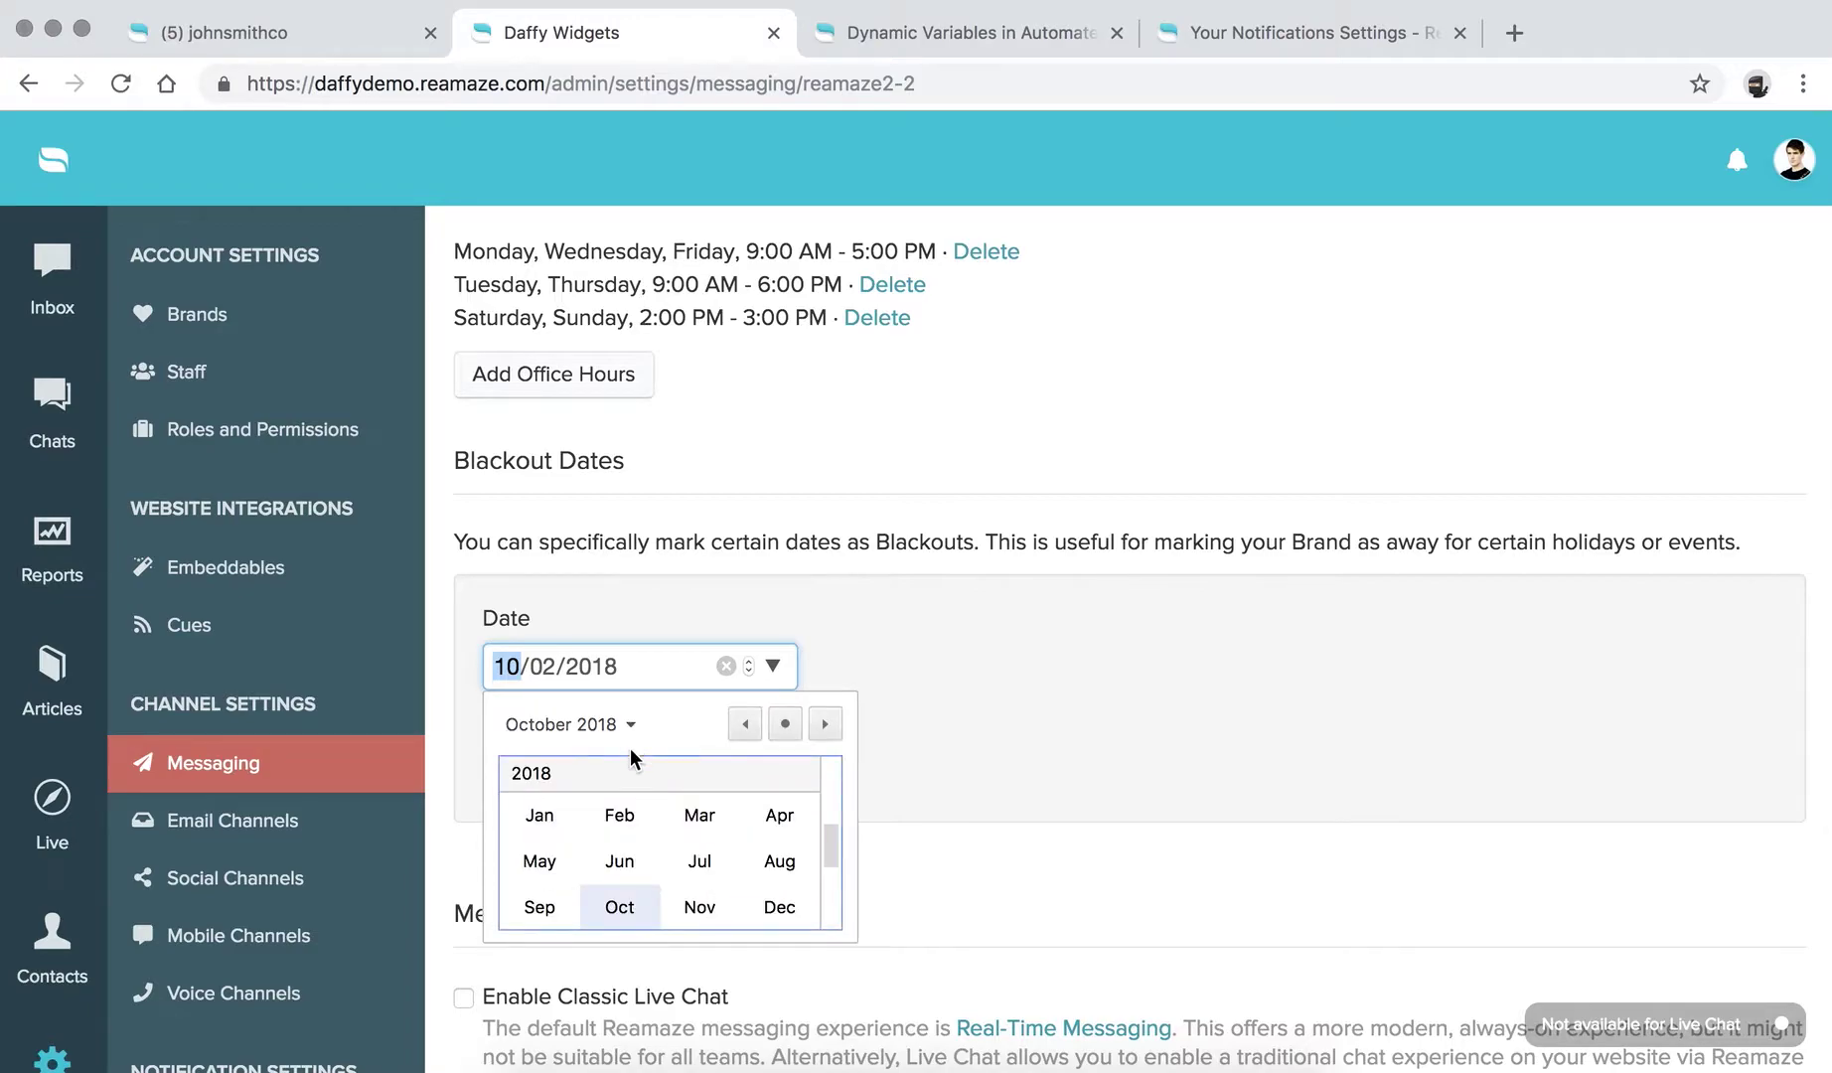
pyautogui.click(782, 906)
pyautogui.click(574, 951)
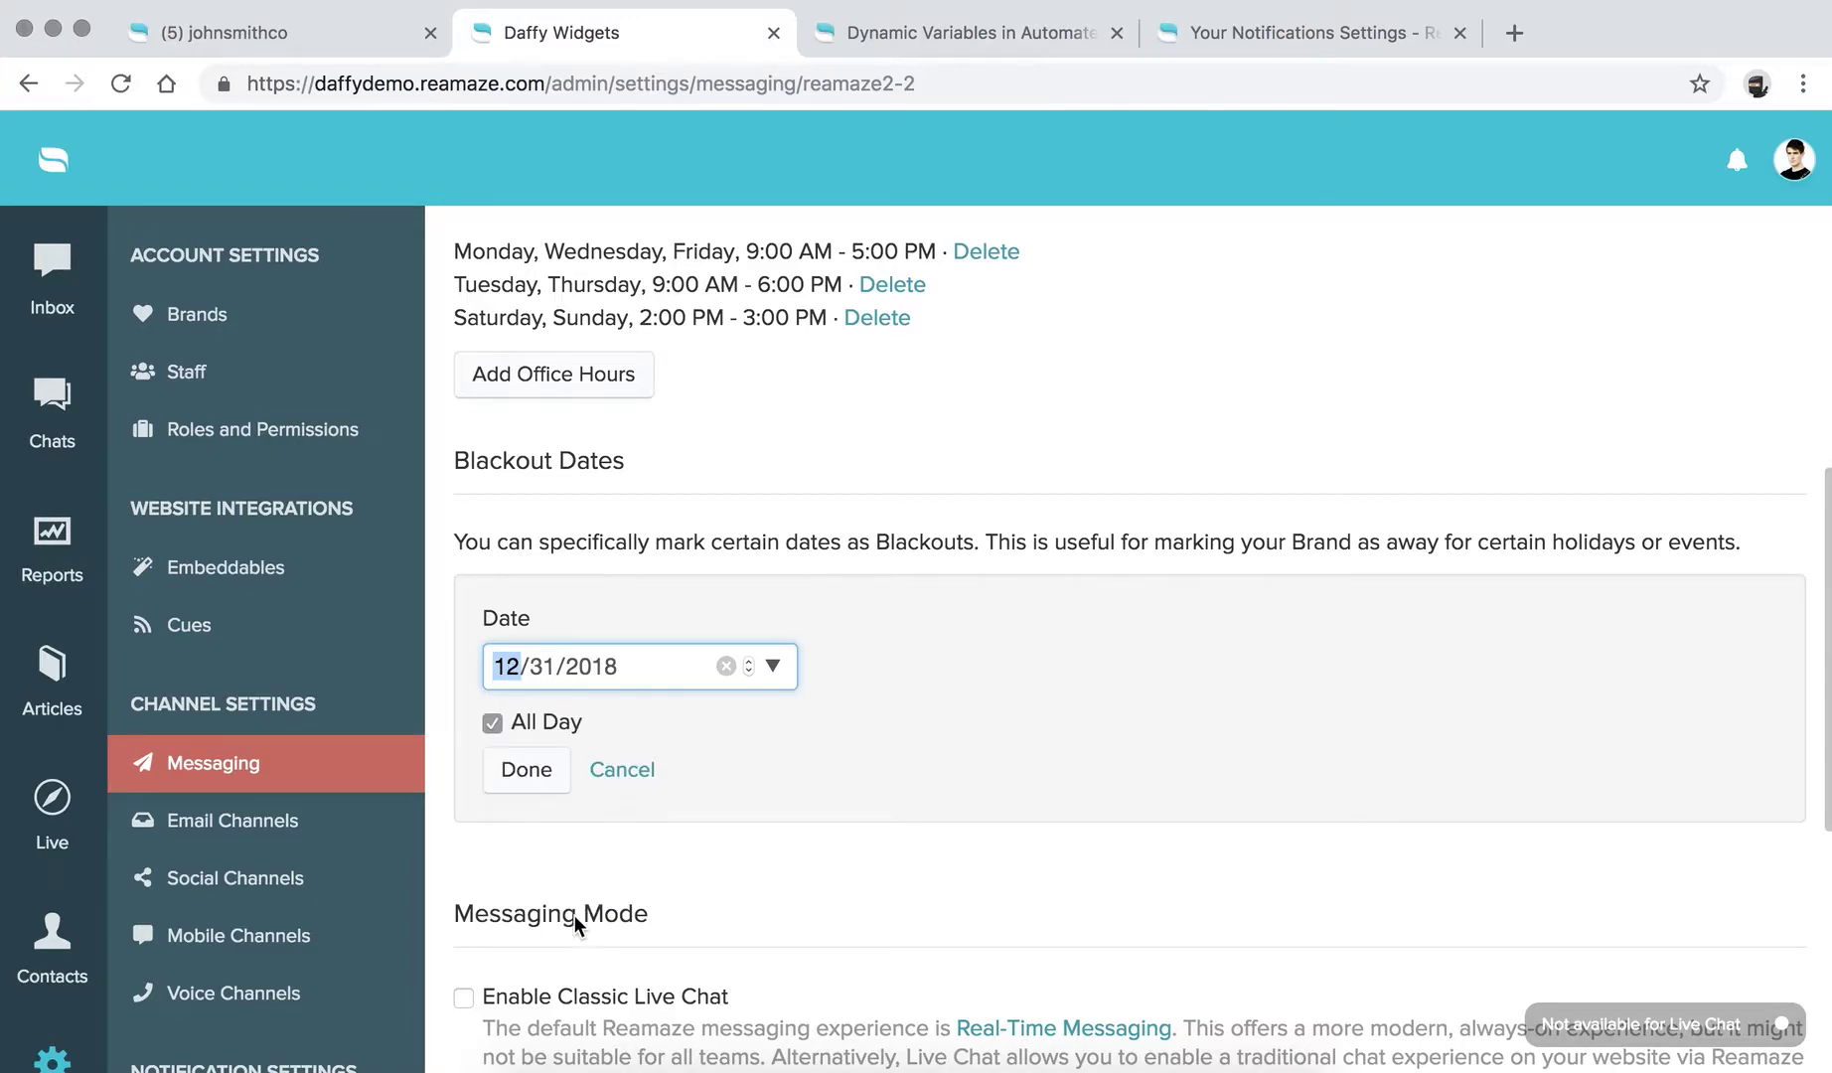
pyautogui.click(526, 770)
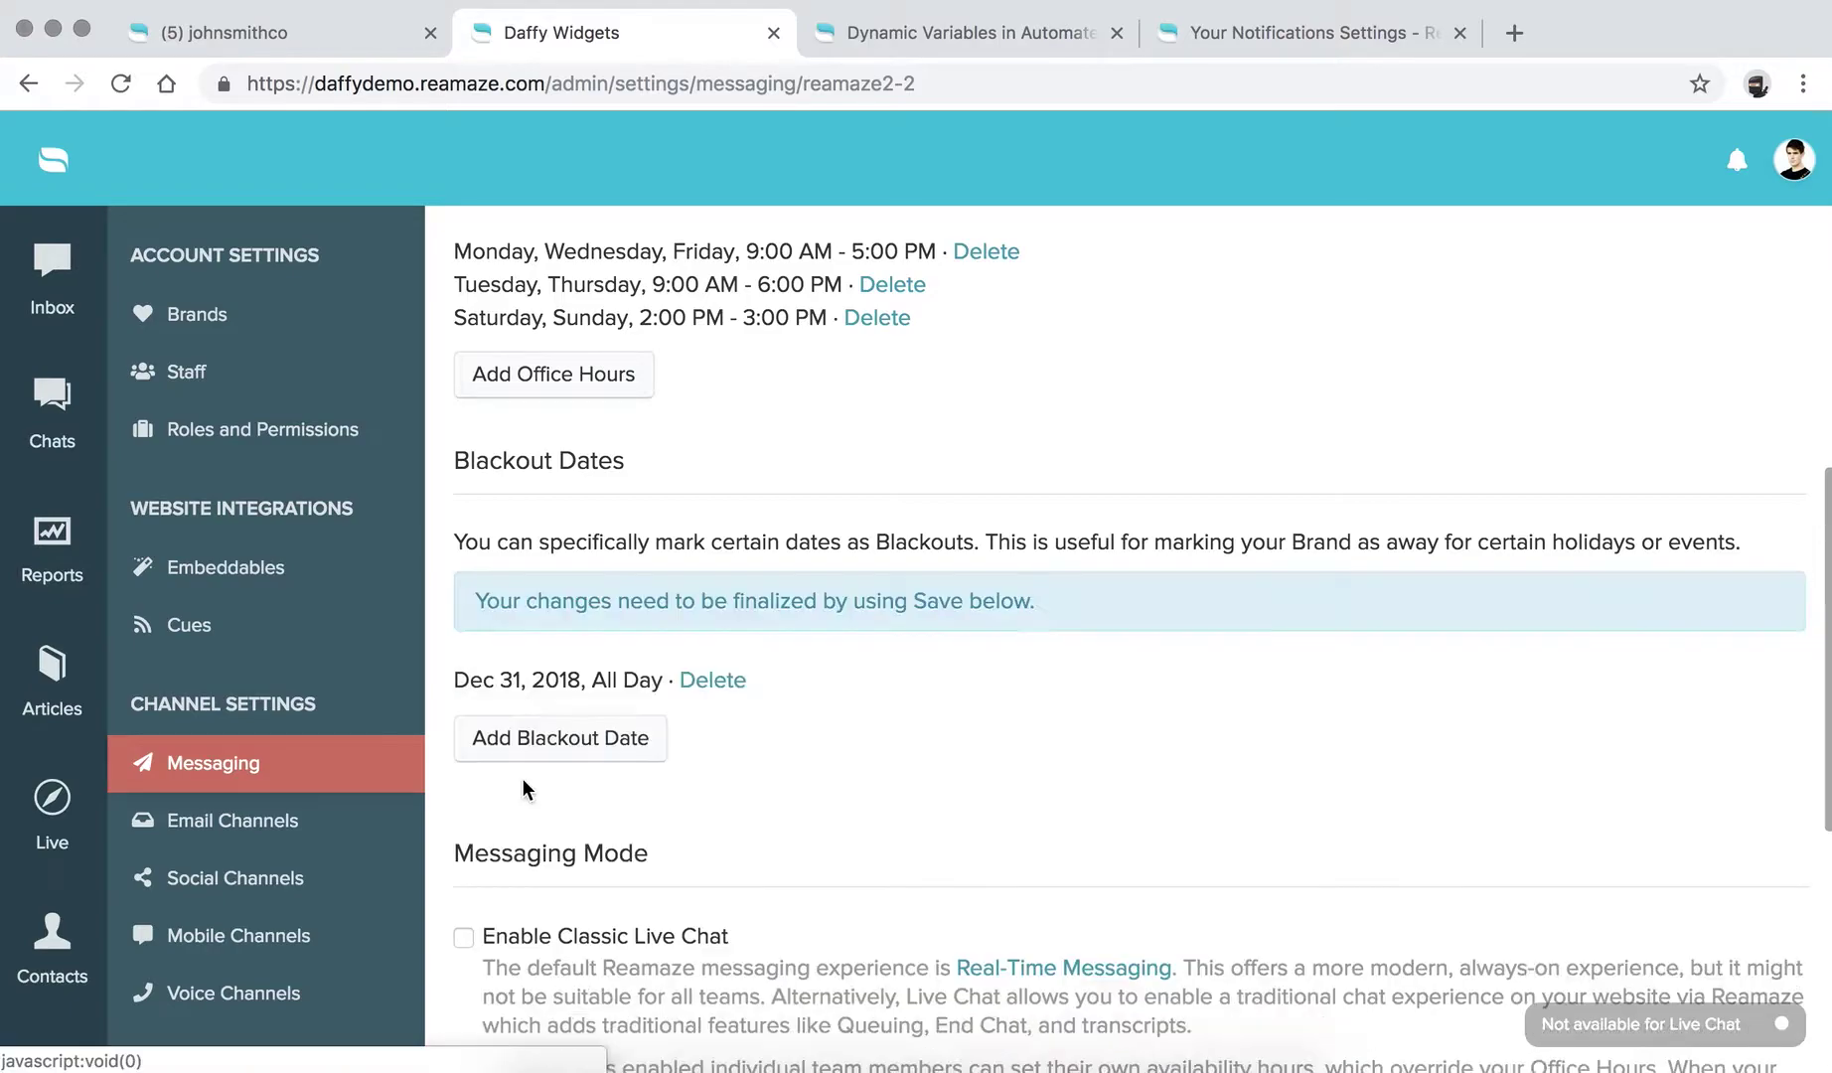
# Step: Add December 25, 2018 as another all-day blackout date
pyautogui.click(606, 741)
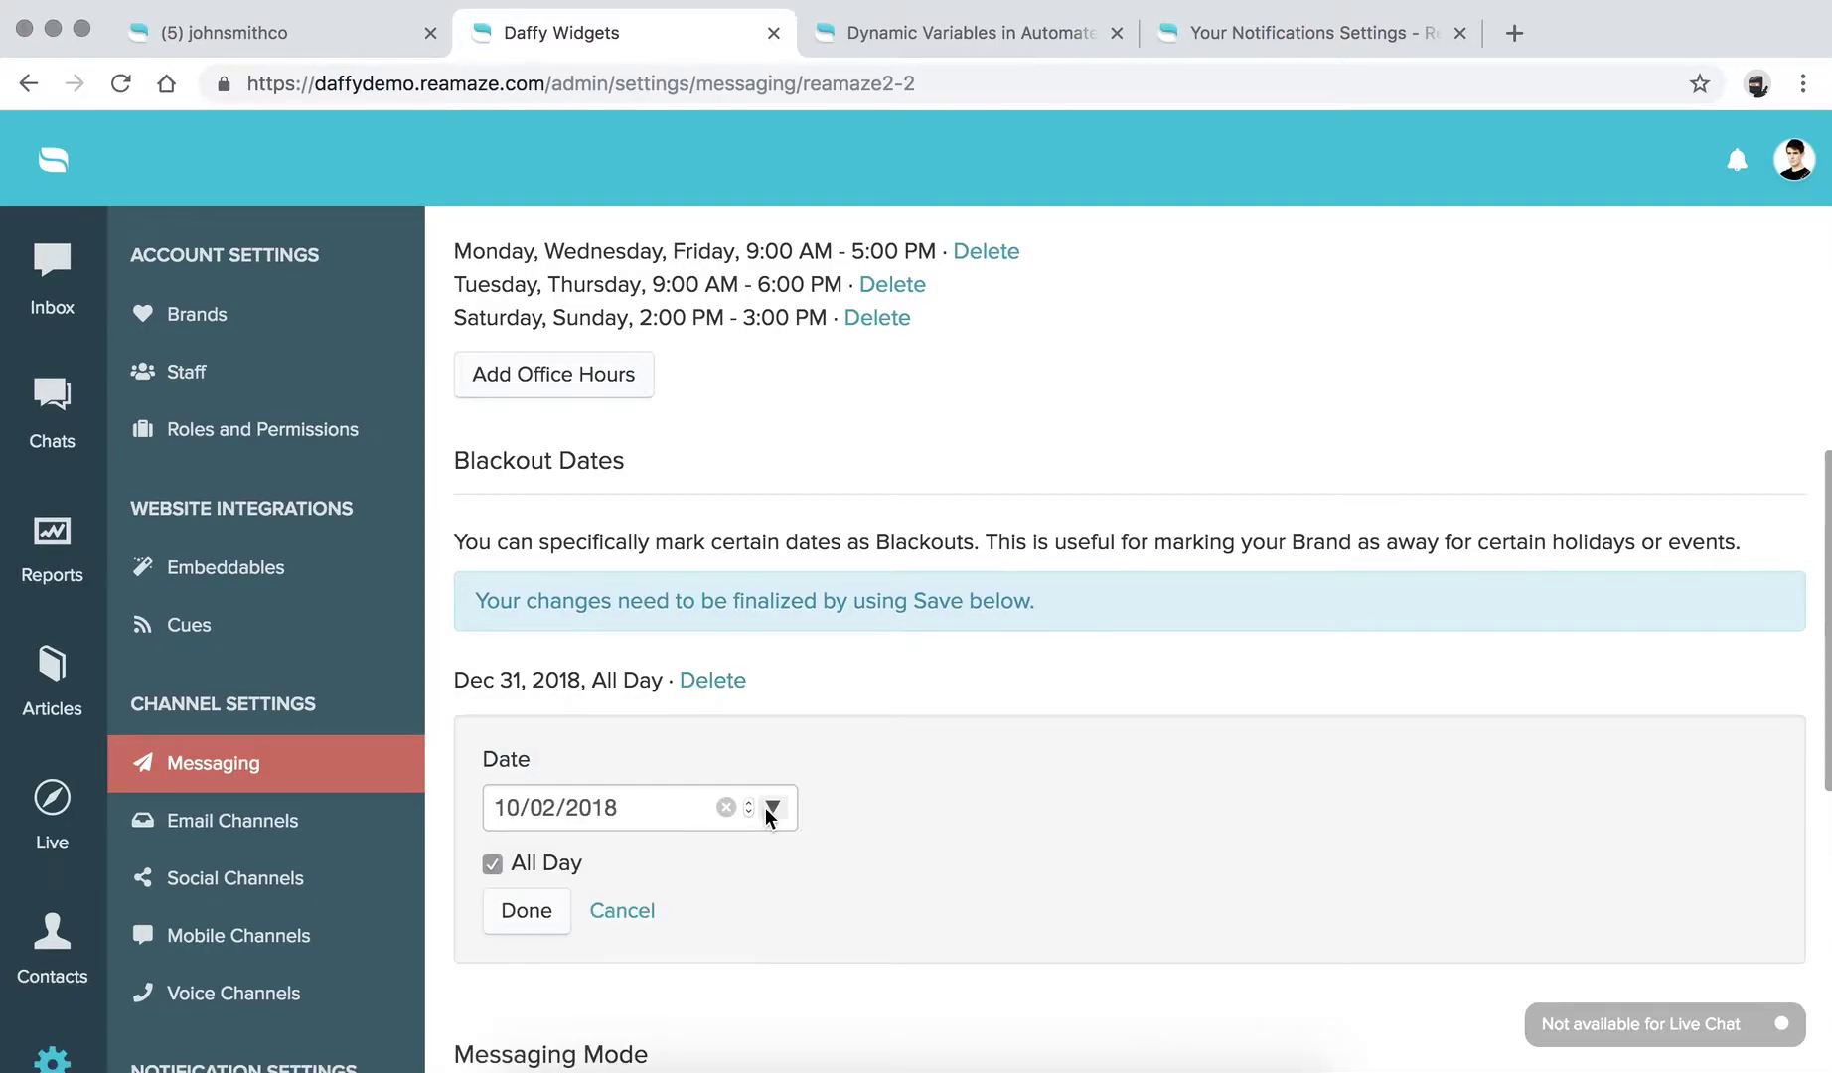
pyautogui.click(765, 808)
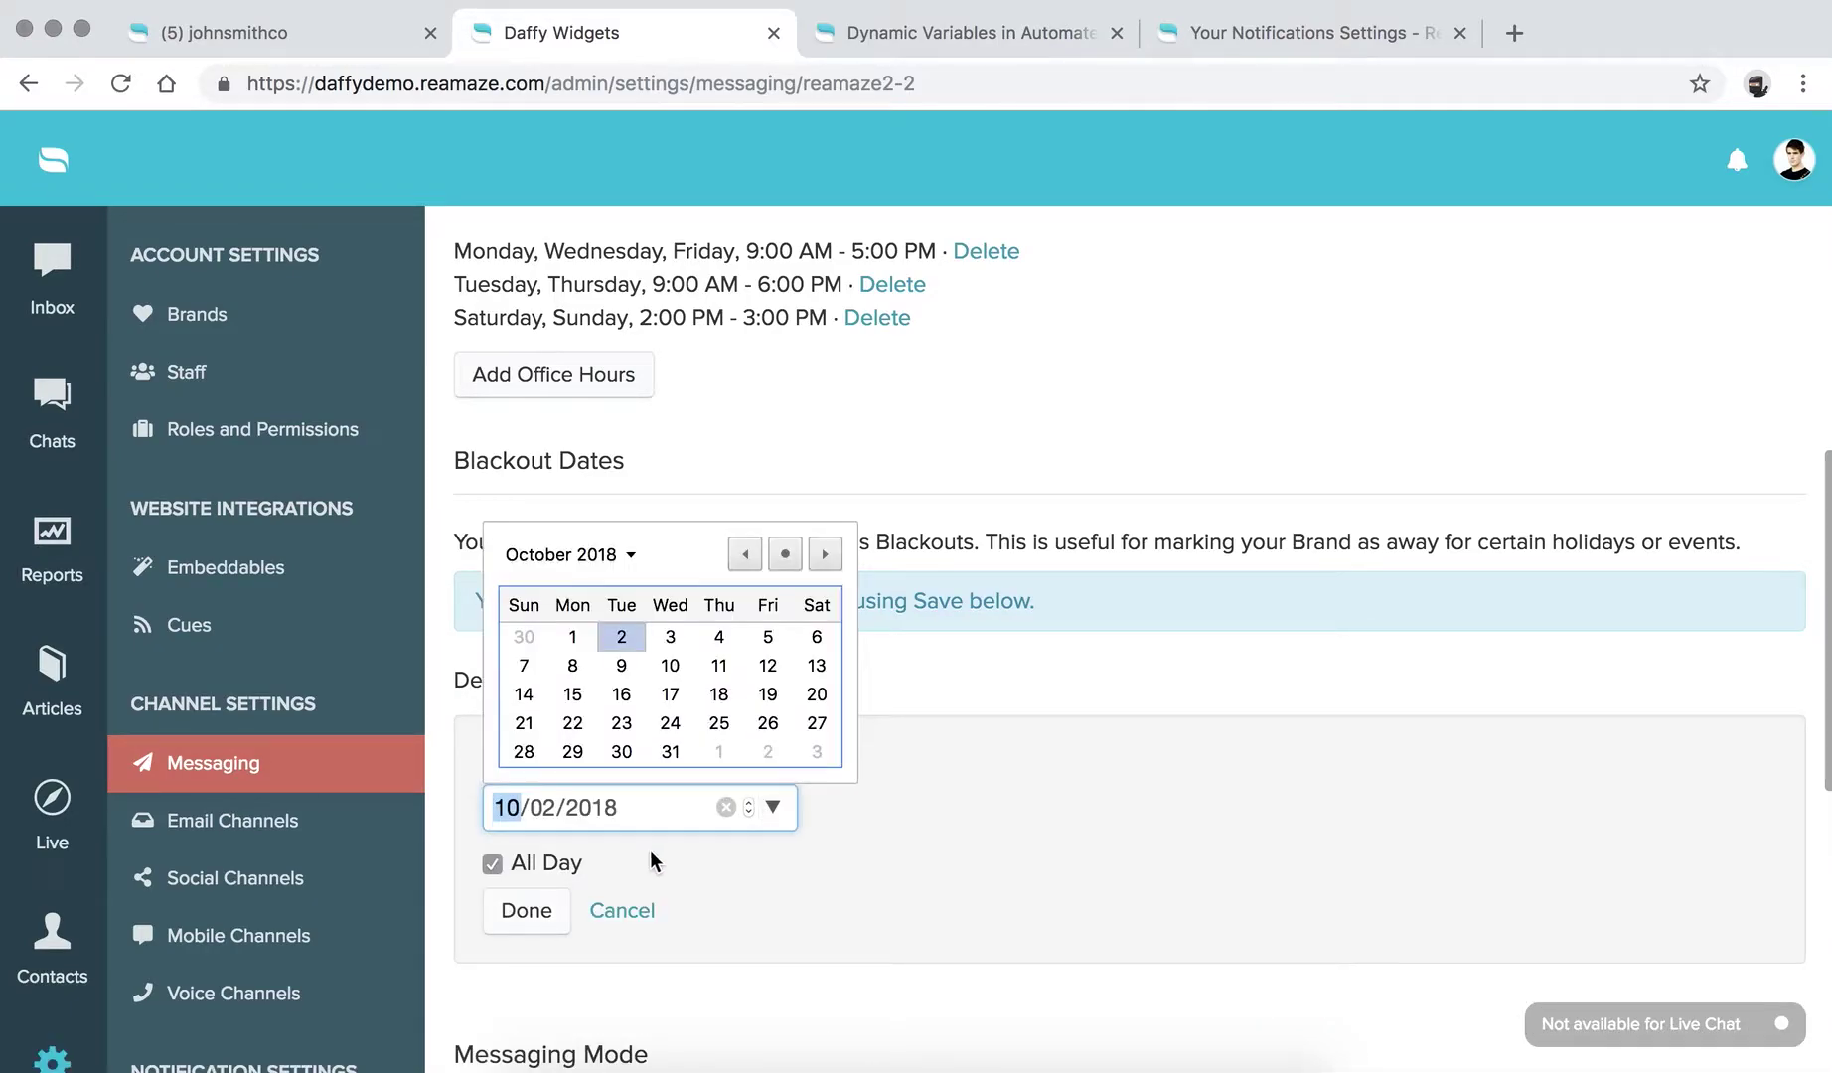
pyautogui.click(624, 554)
pyautogui.click(771, 751)
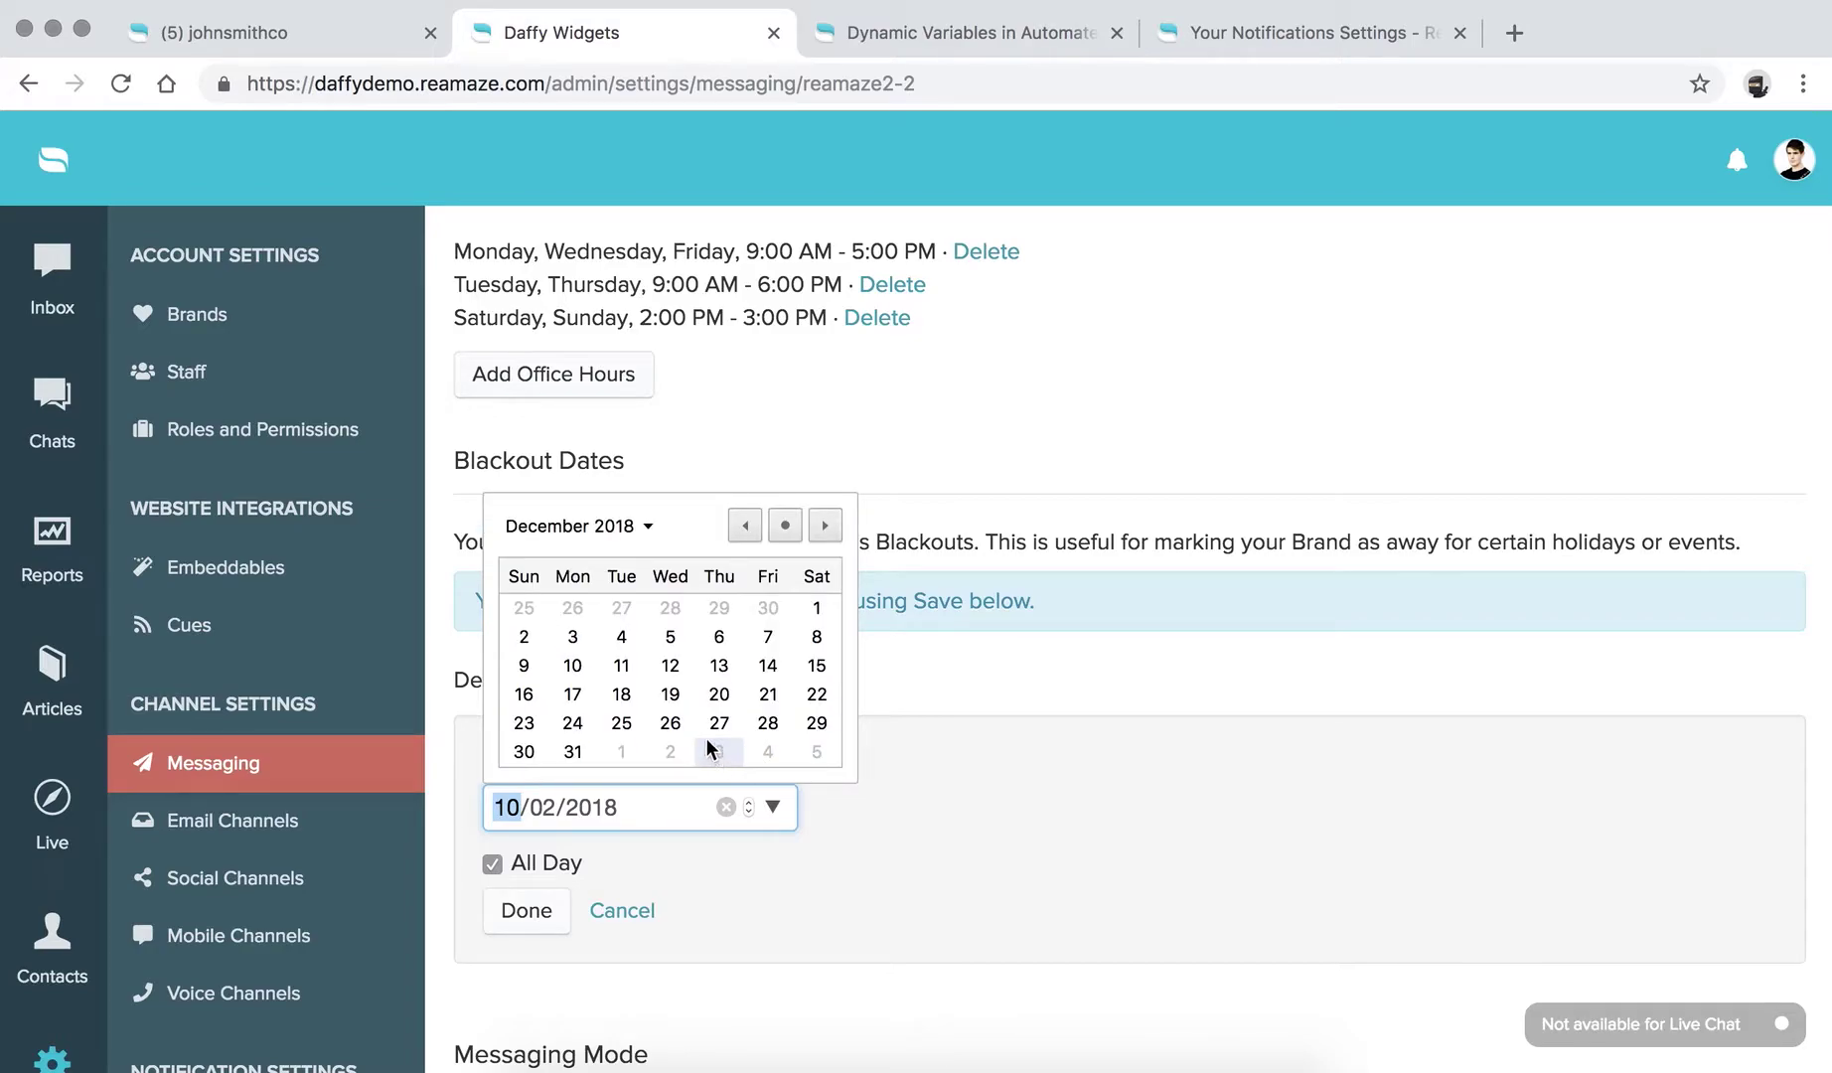
pyautogui.click(621, 722)
pyautogui.click(537, 912)
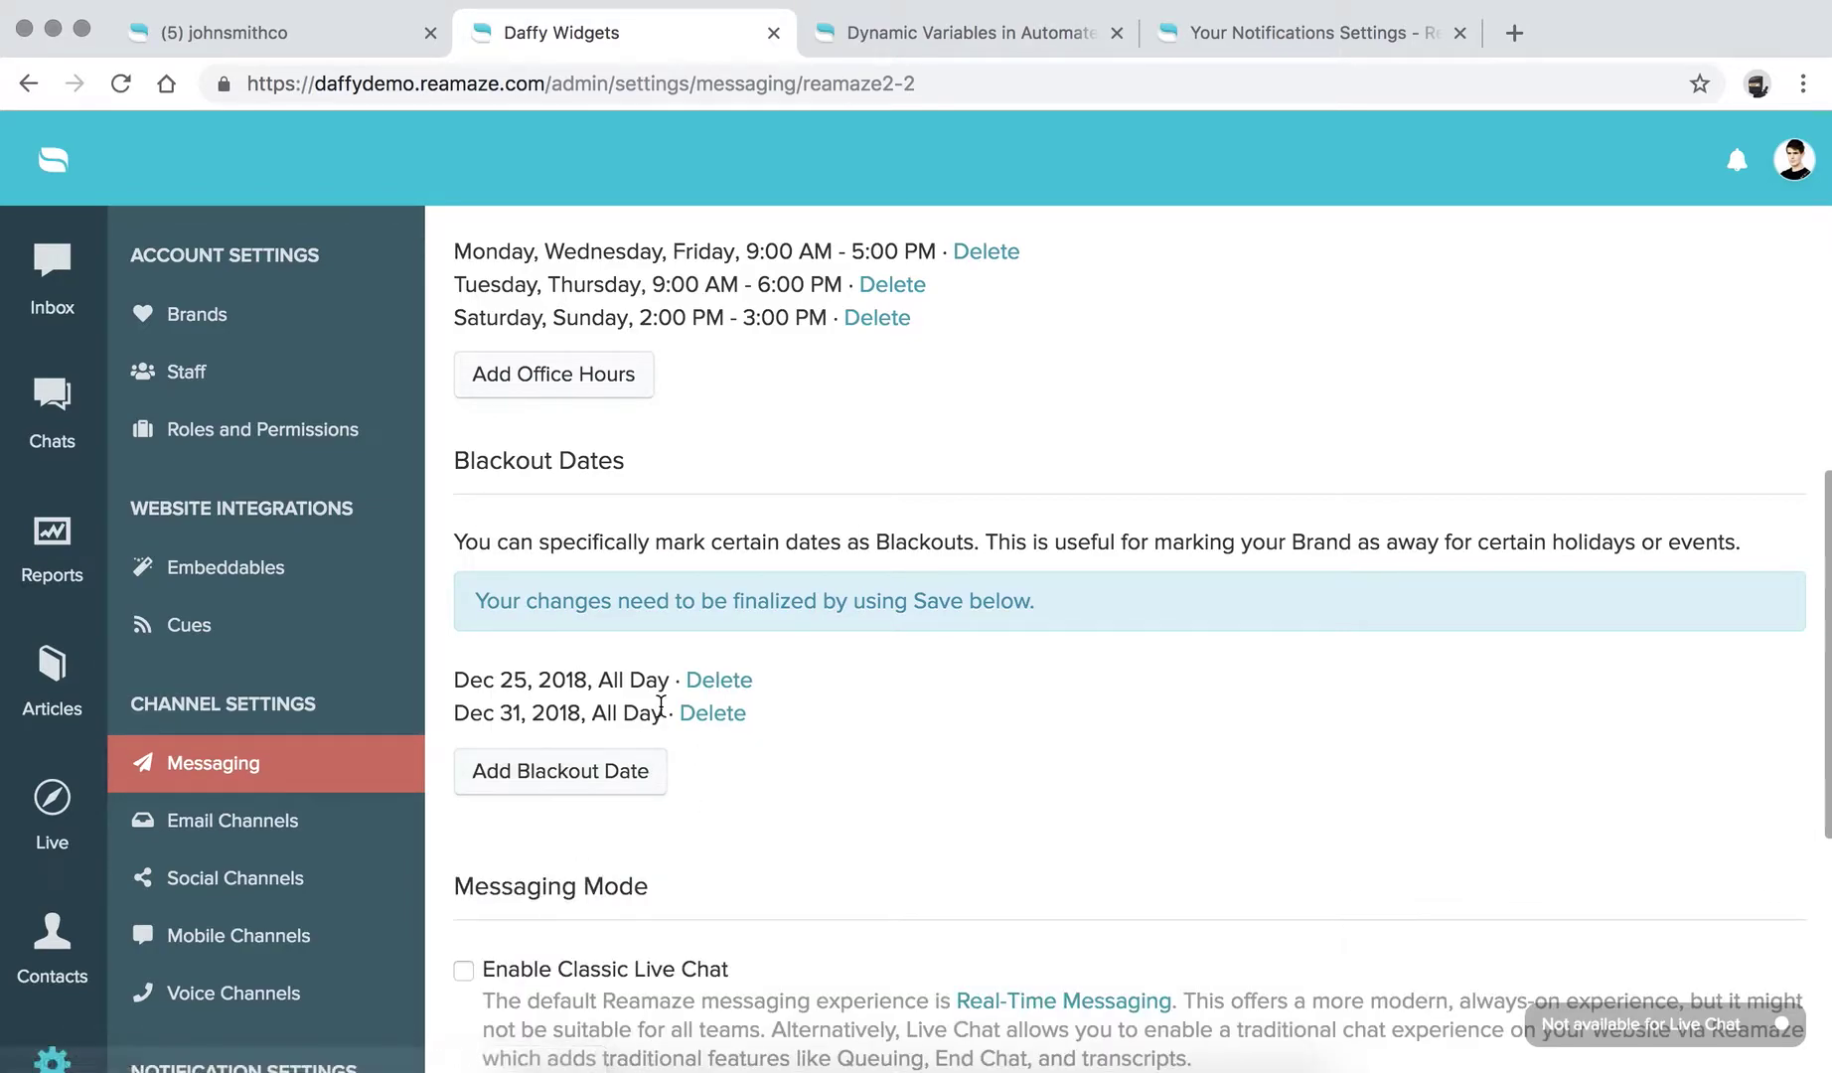
# Step: Review the listed office hours entries and save the brand's messaging settings
pyautogui.scroll(2, 565, 717)
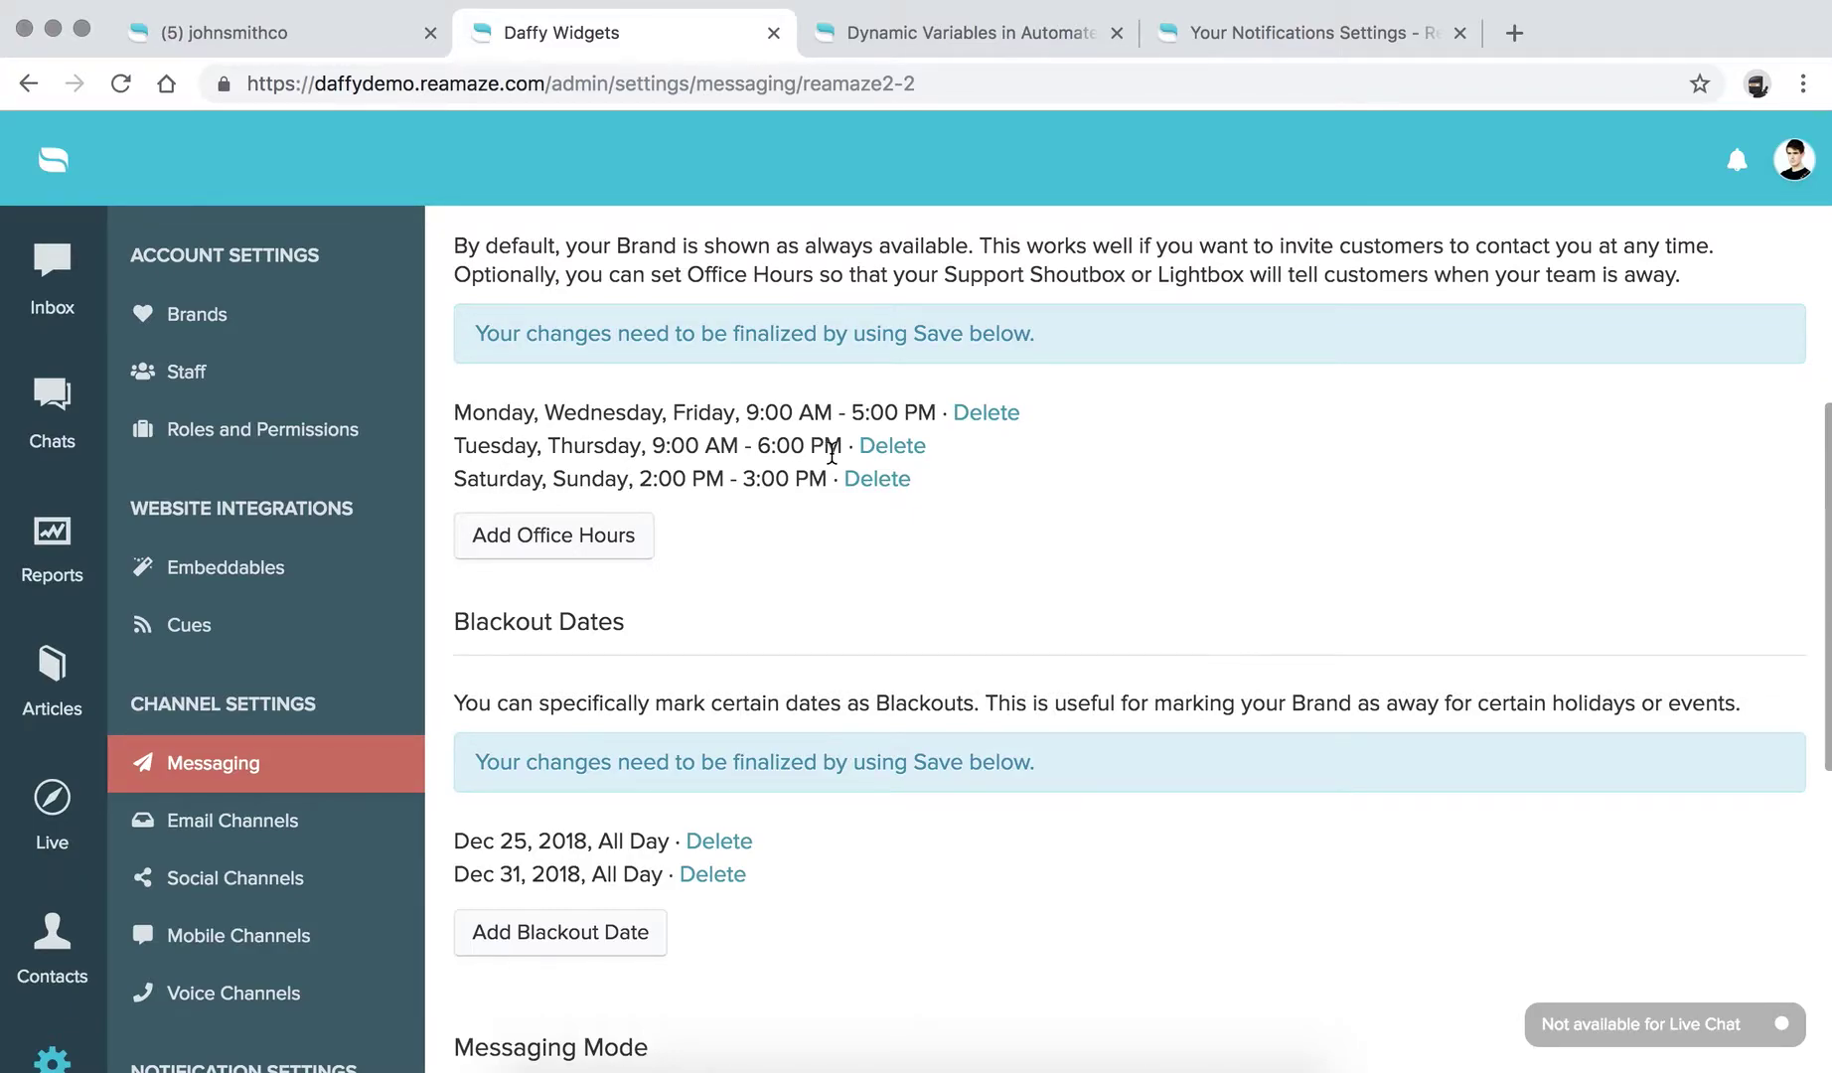
pyautogui.moveTo(840, 448); pyautogui.dragTo(449, 452)
pyautogui.click(452, 447)
pyautogui.moveTo(455, 410); pyautogui.dragTo(813, 477)
pyautogui.click(813, 477)
pyautogui.scroll(-1, 643, 753)
pyautogui.scroll(-7, 644, 750)
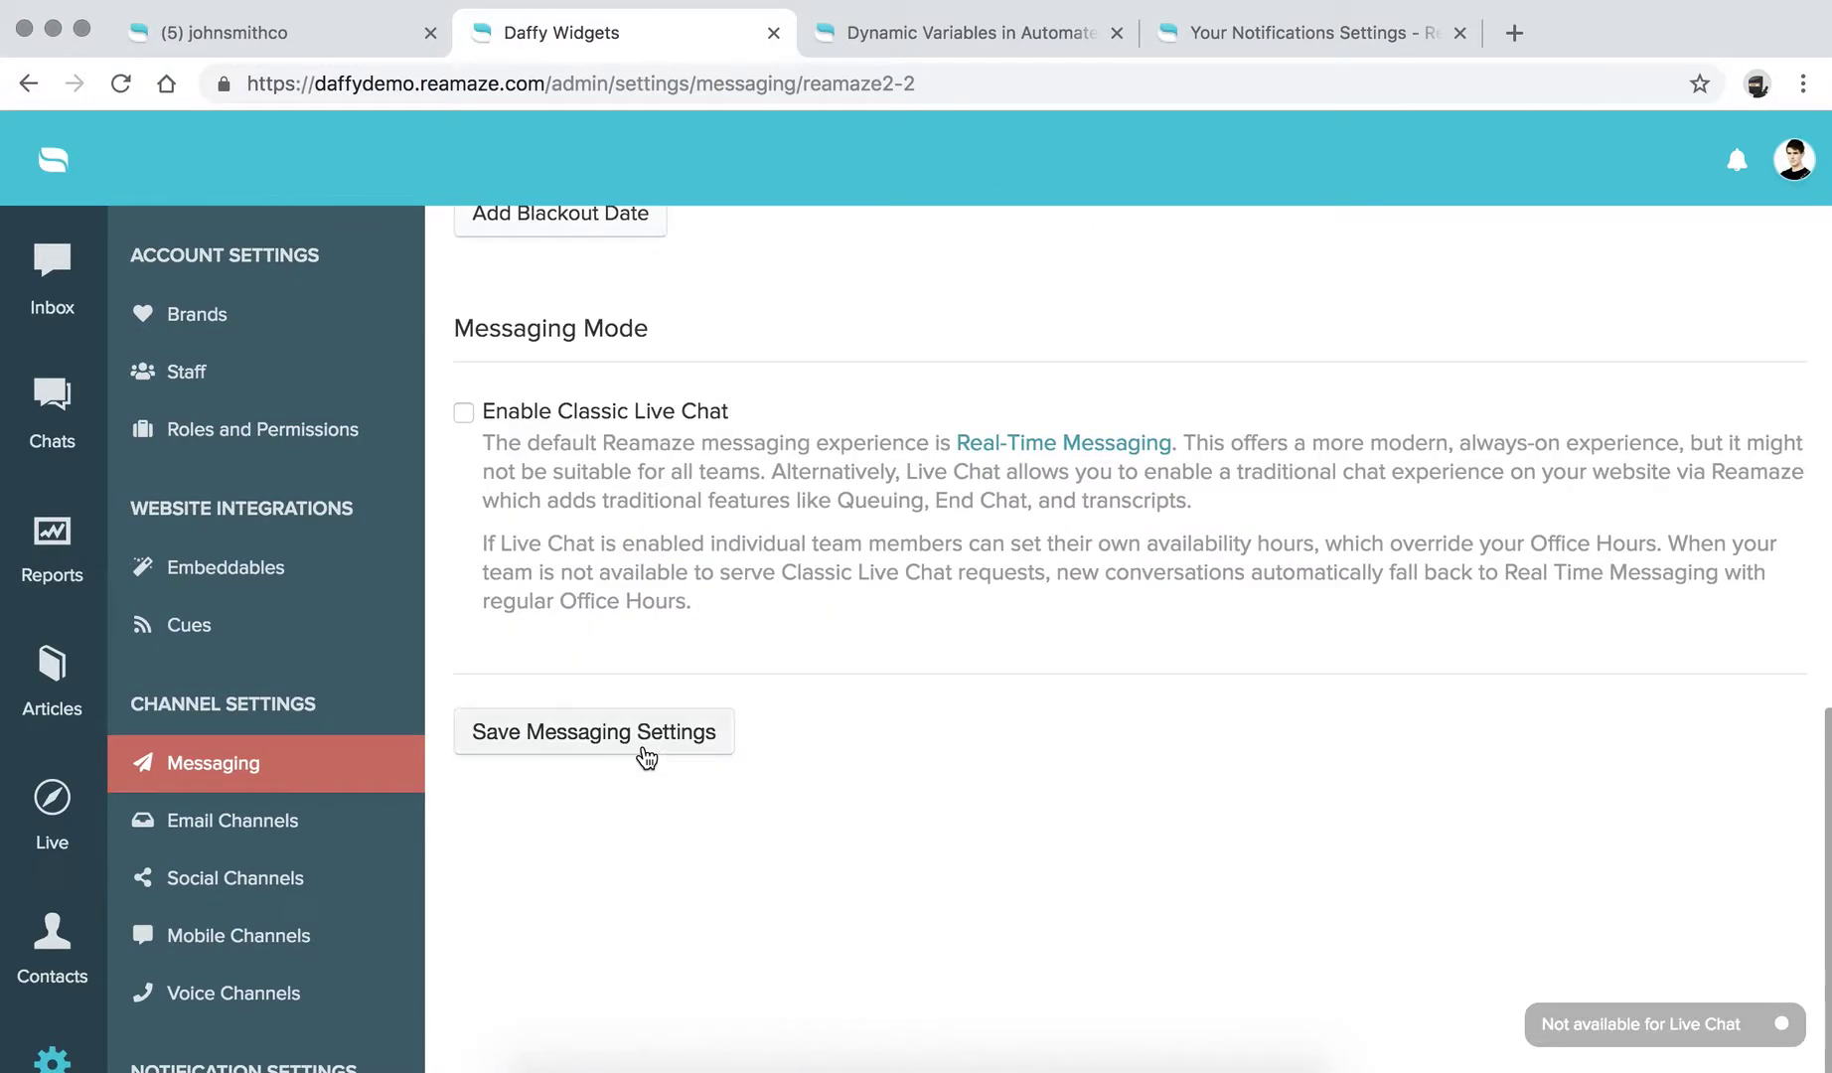
pyautogui.click(591, 751)
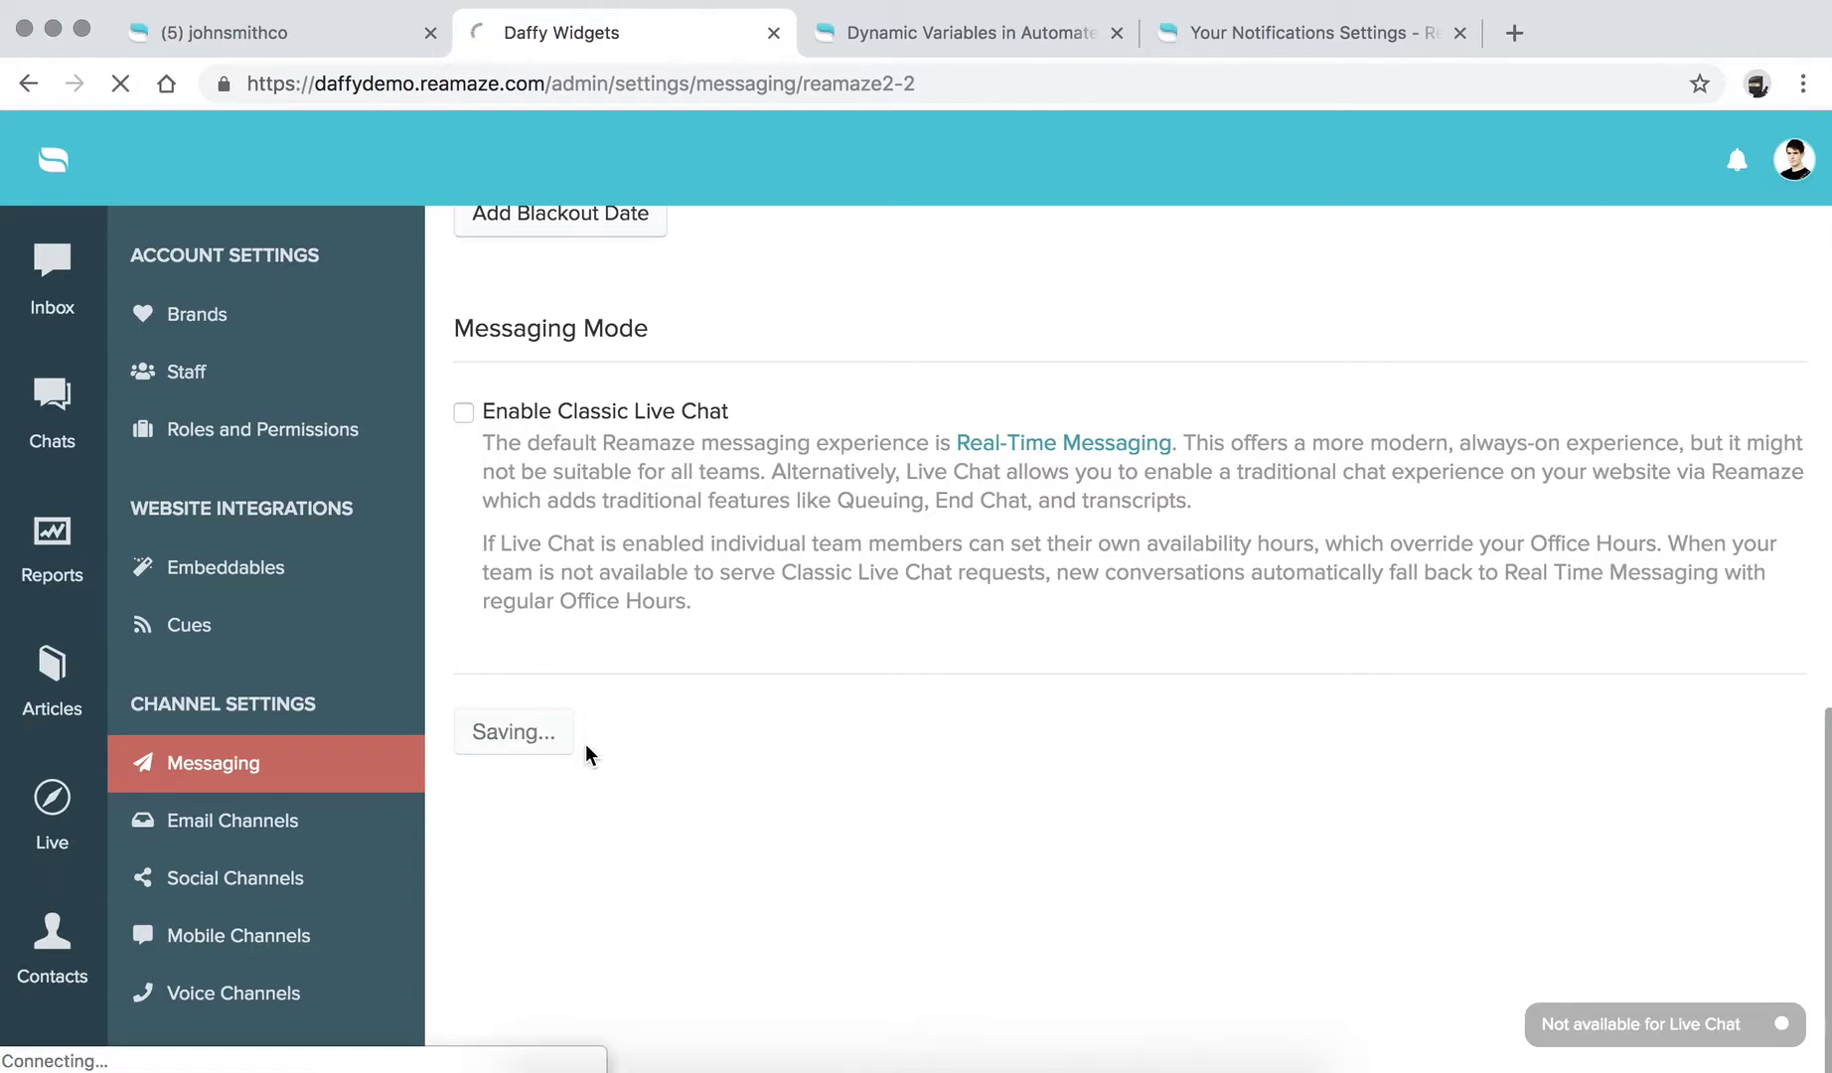
# Step: Open the Workflows page under Advanced Settings
pyautogui.scroll(-4, 585, 743)
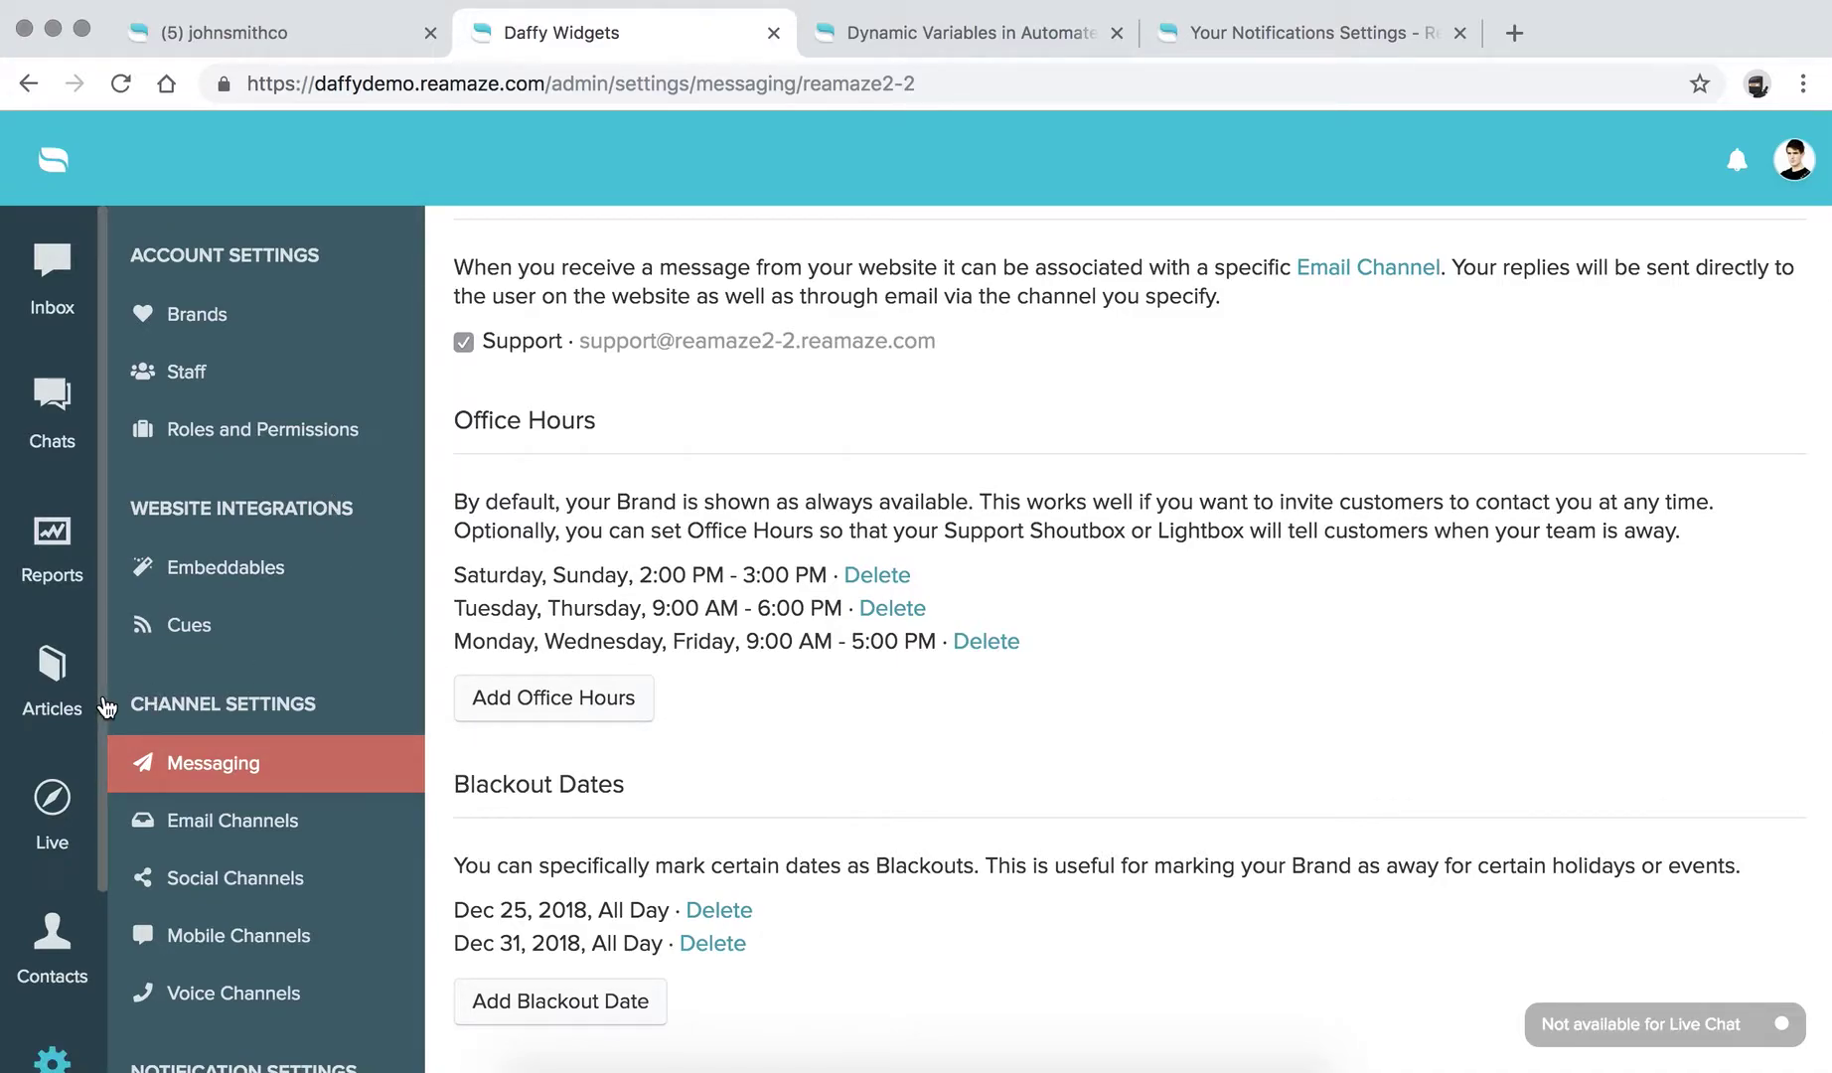
pyautogui.scroll(-5, 346, 684)
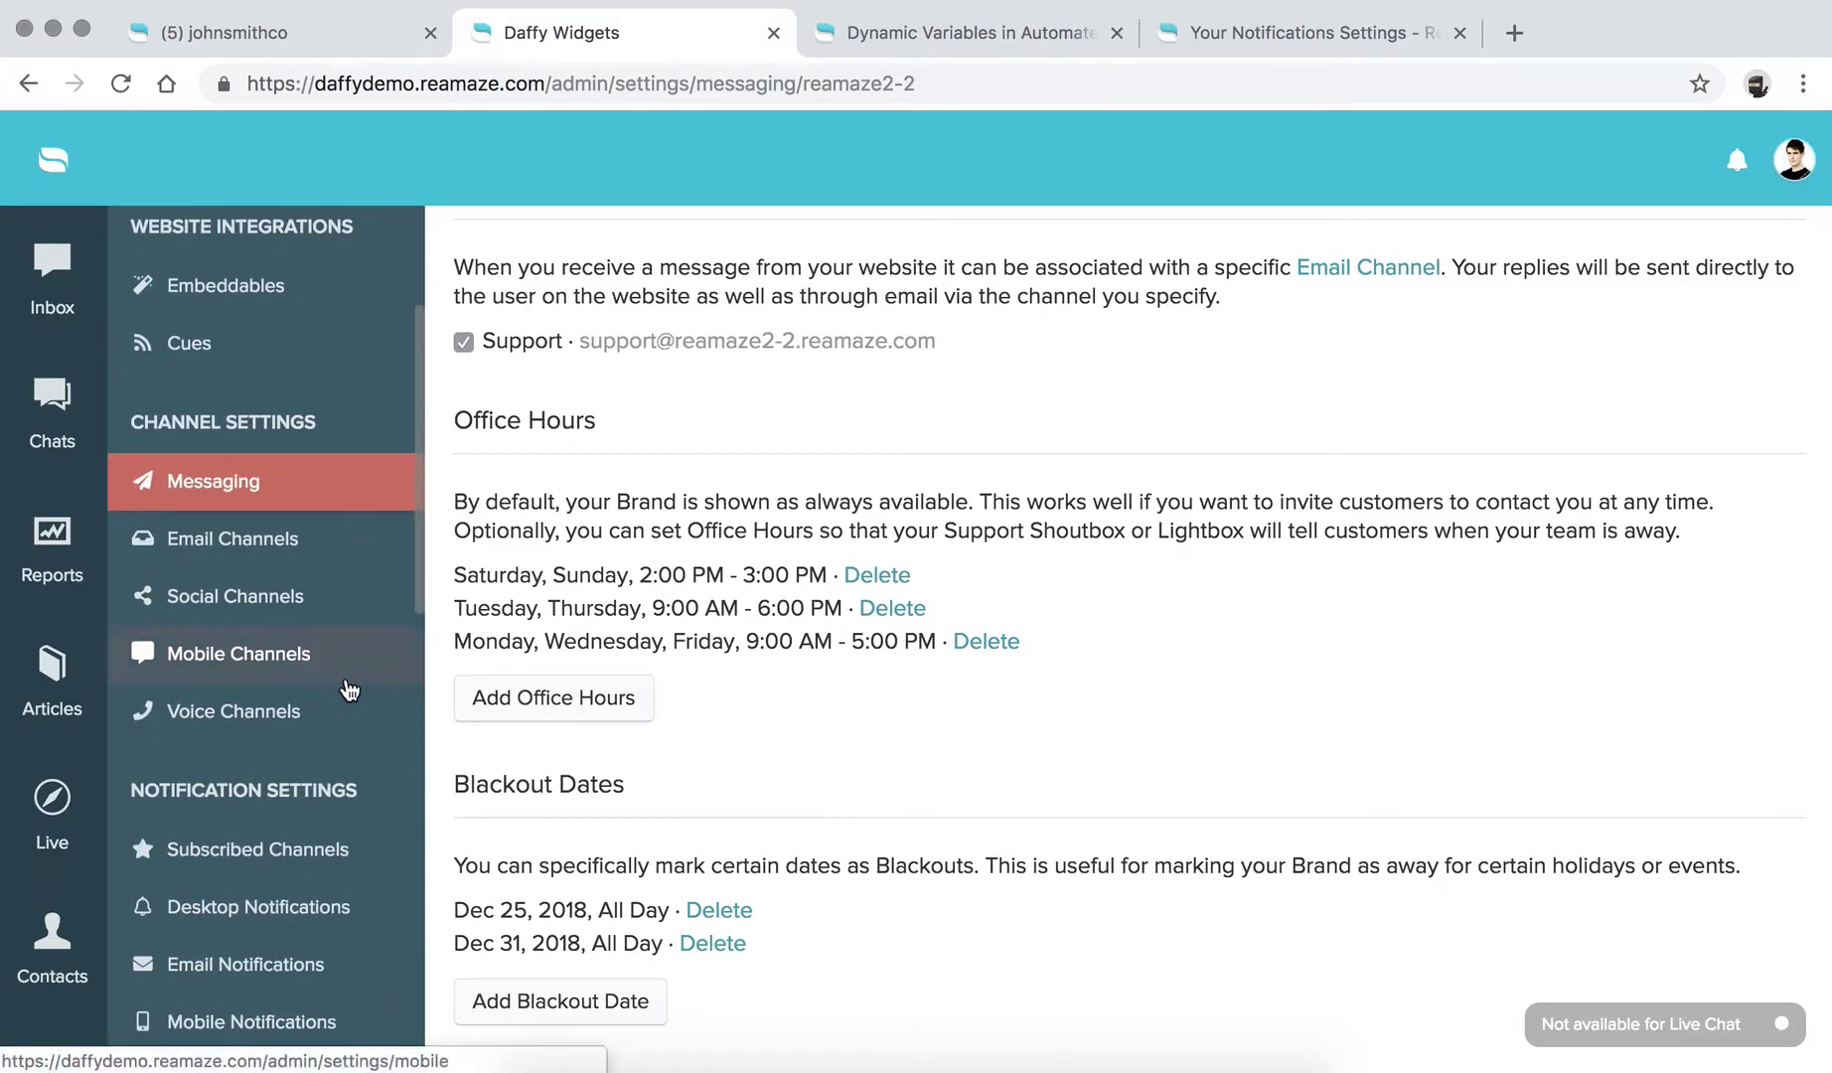
pyautogui.scroll(-3, 291, 813)
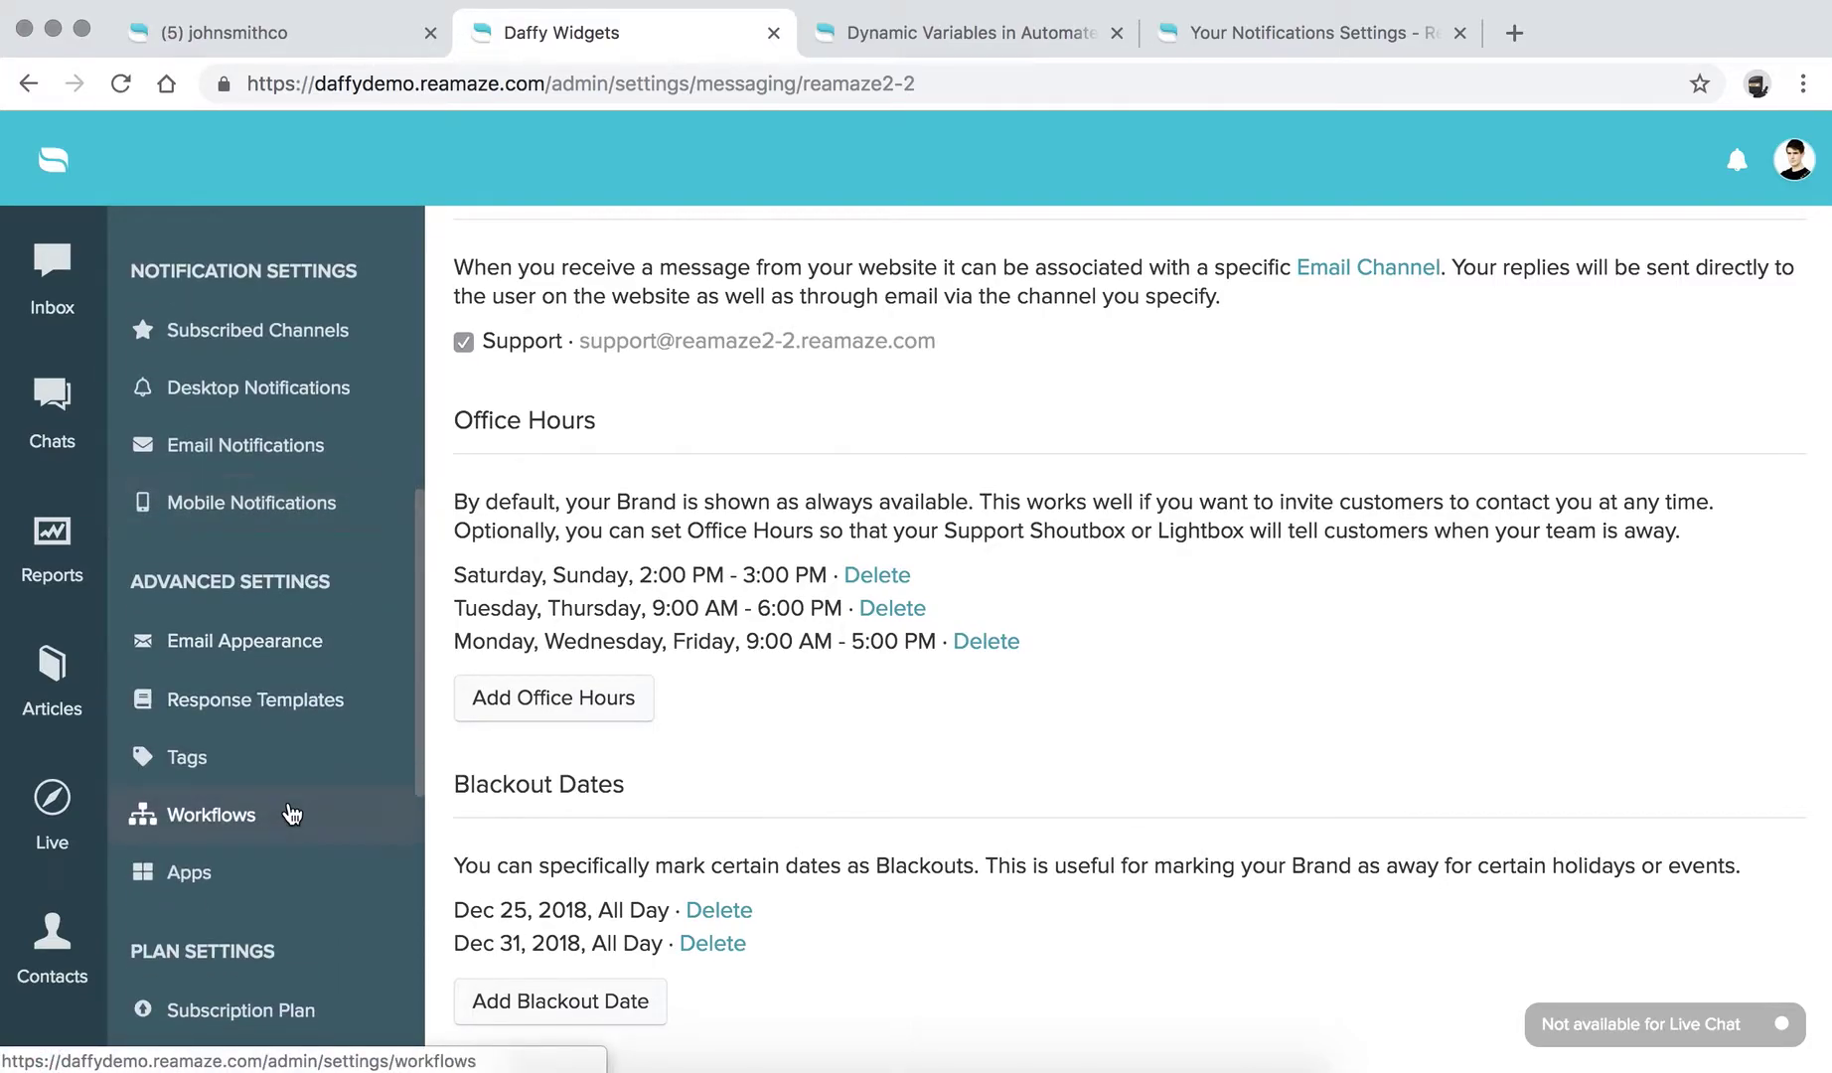
pyautogui.click(198, 823)
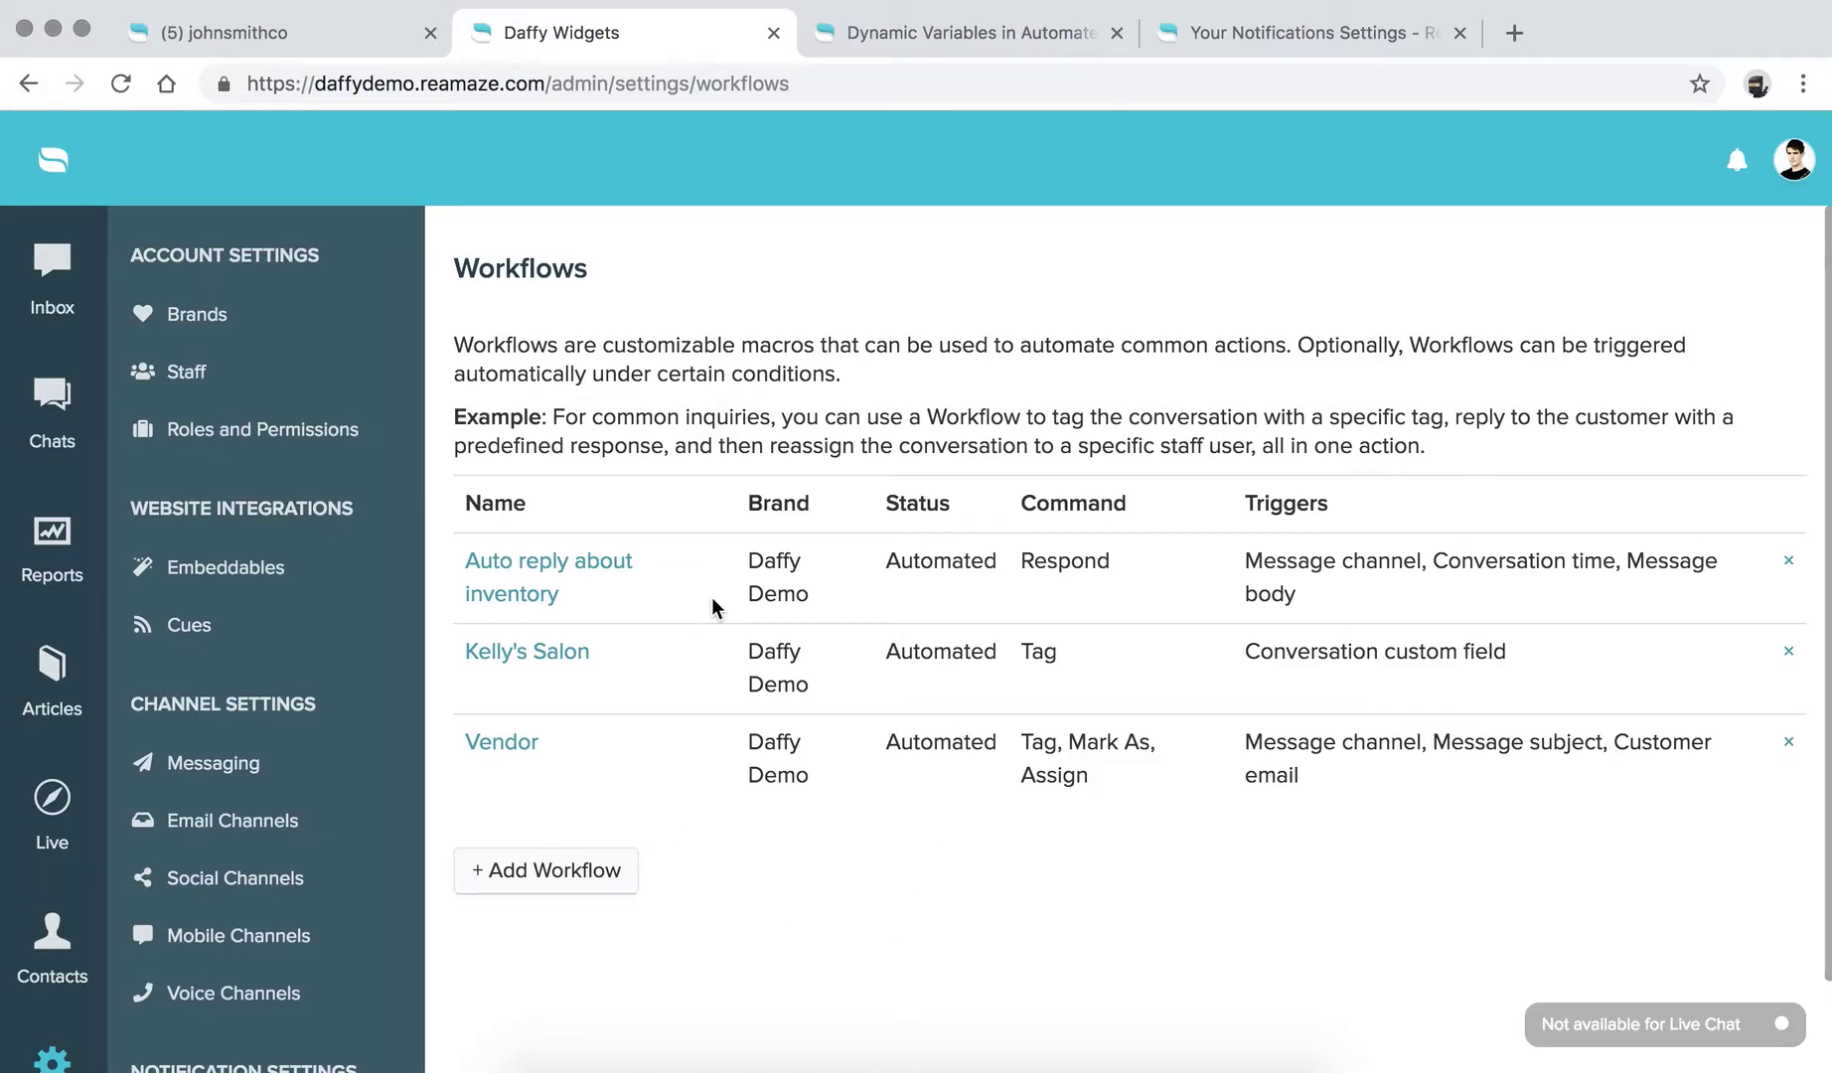
# Step: Start a new workflow and keep Daffy Demo as its brand
pyautogui.click(557, 879)
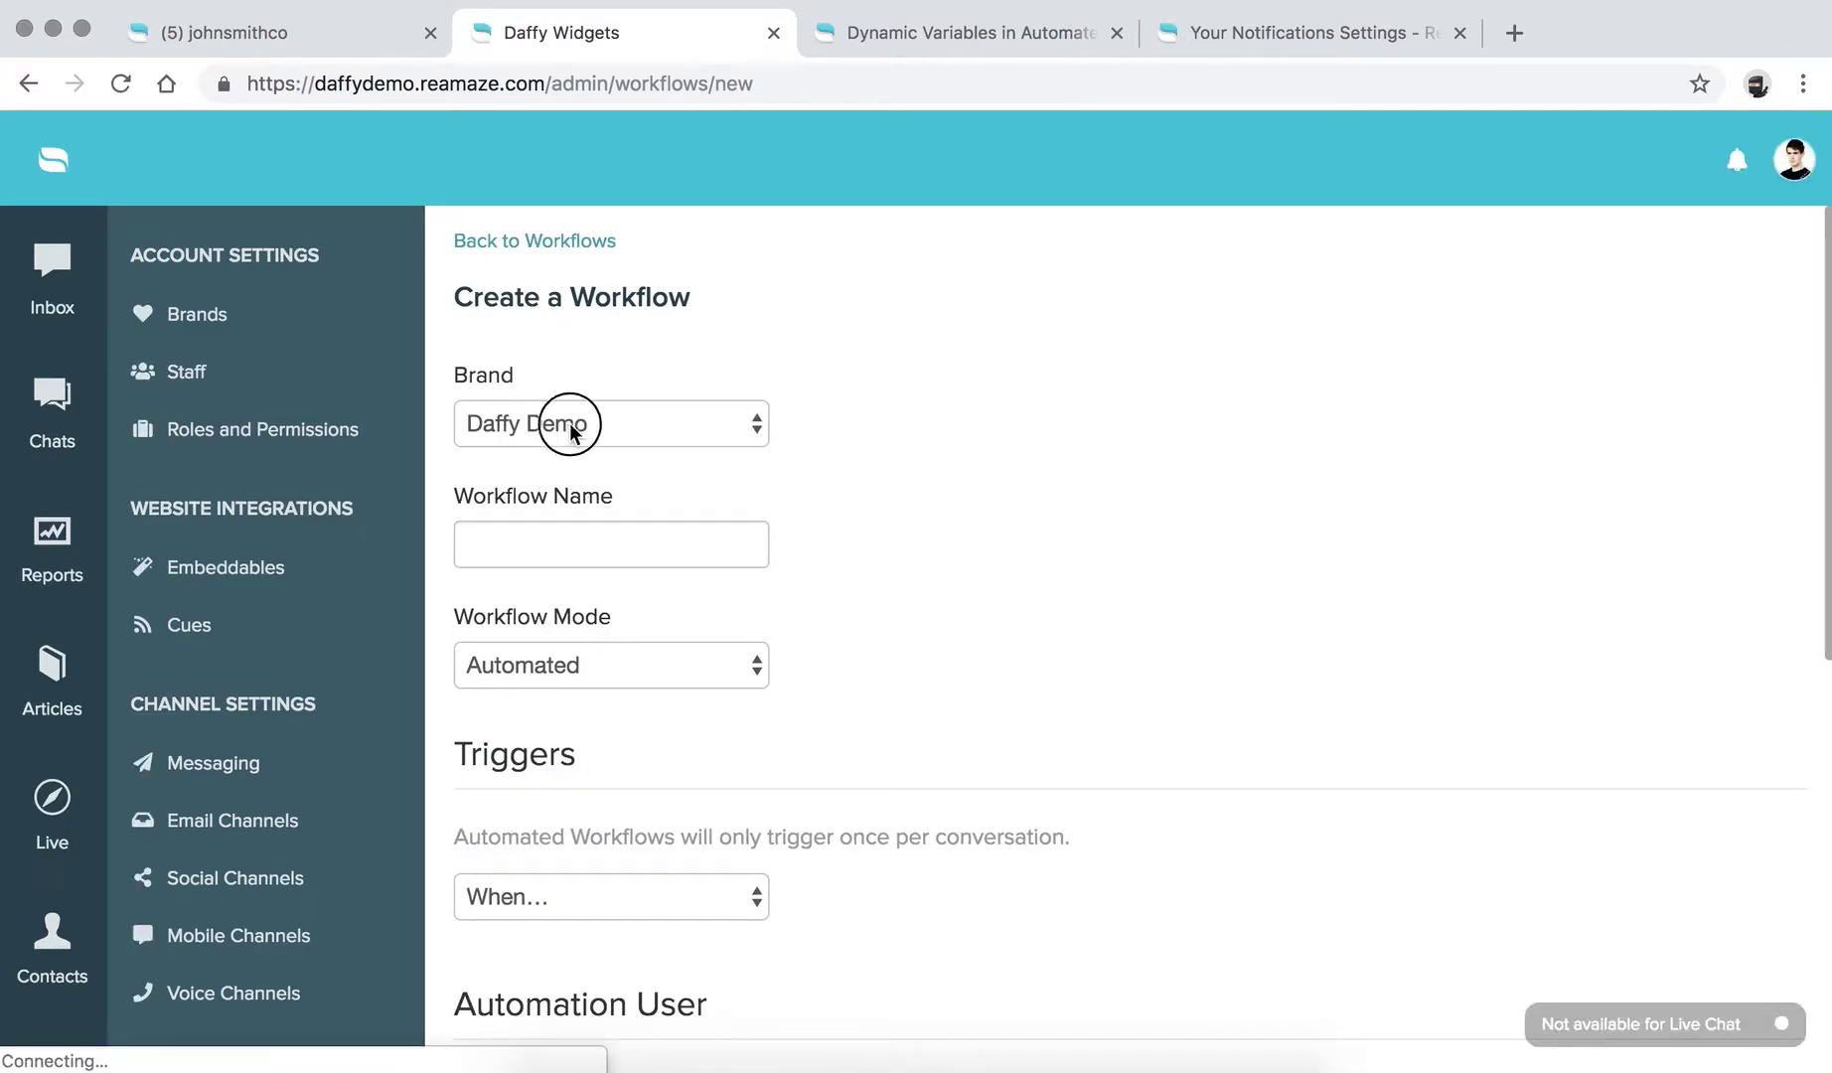
pyautogui.click(571, 432)
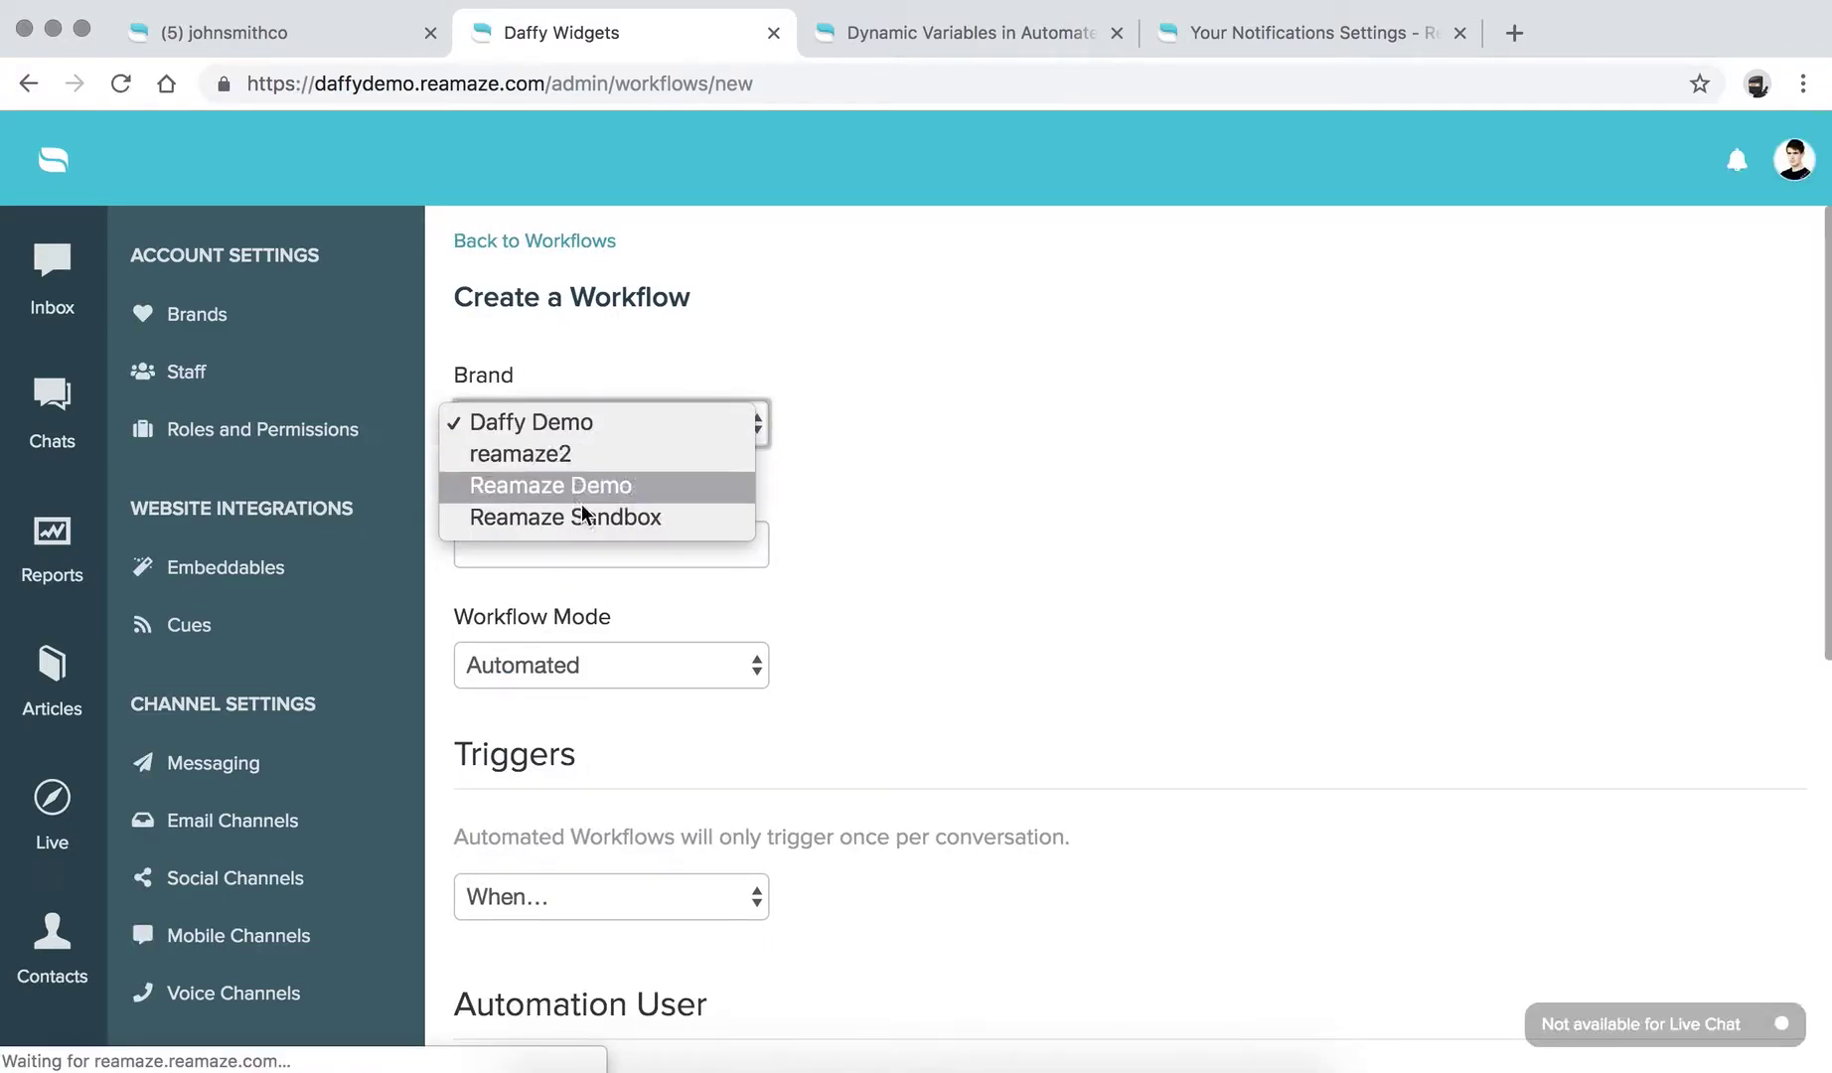
pyautogui.click(904, 410)
pyautogui.click(888, 410)
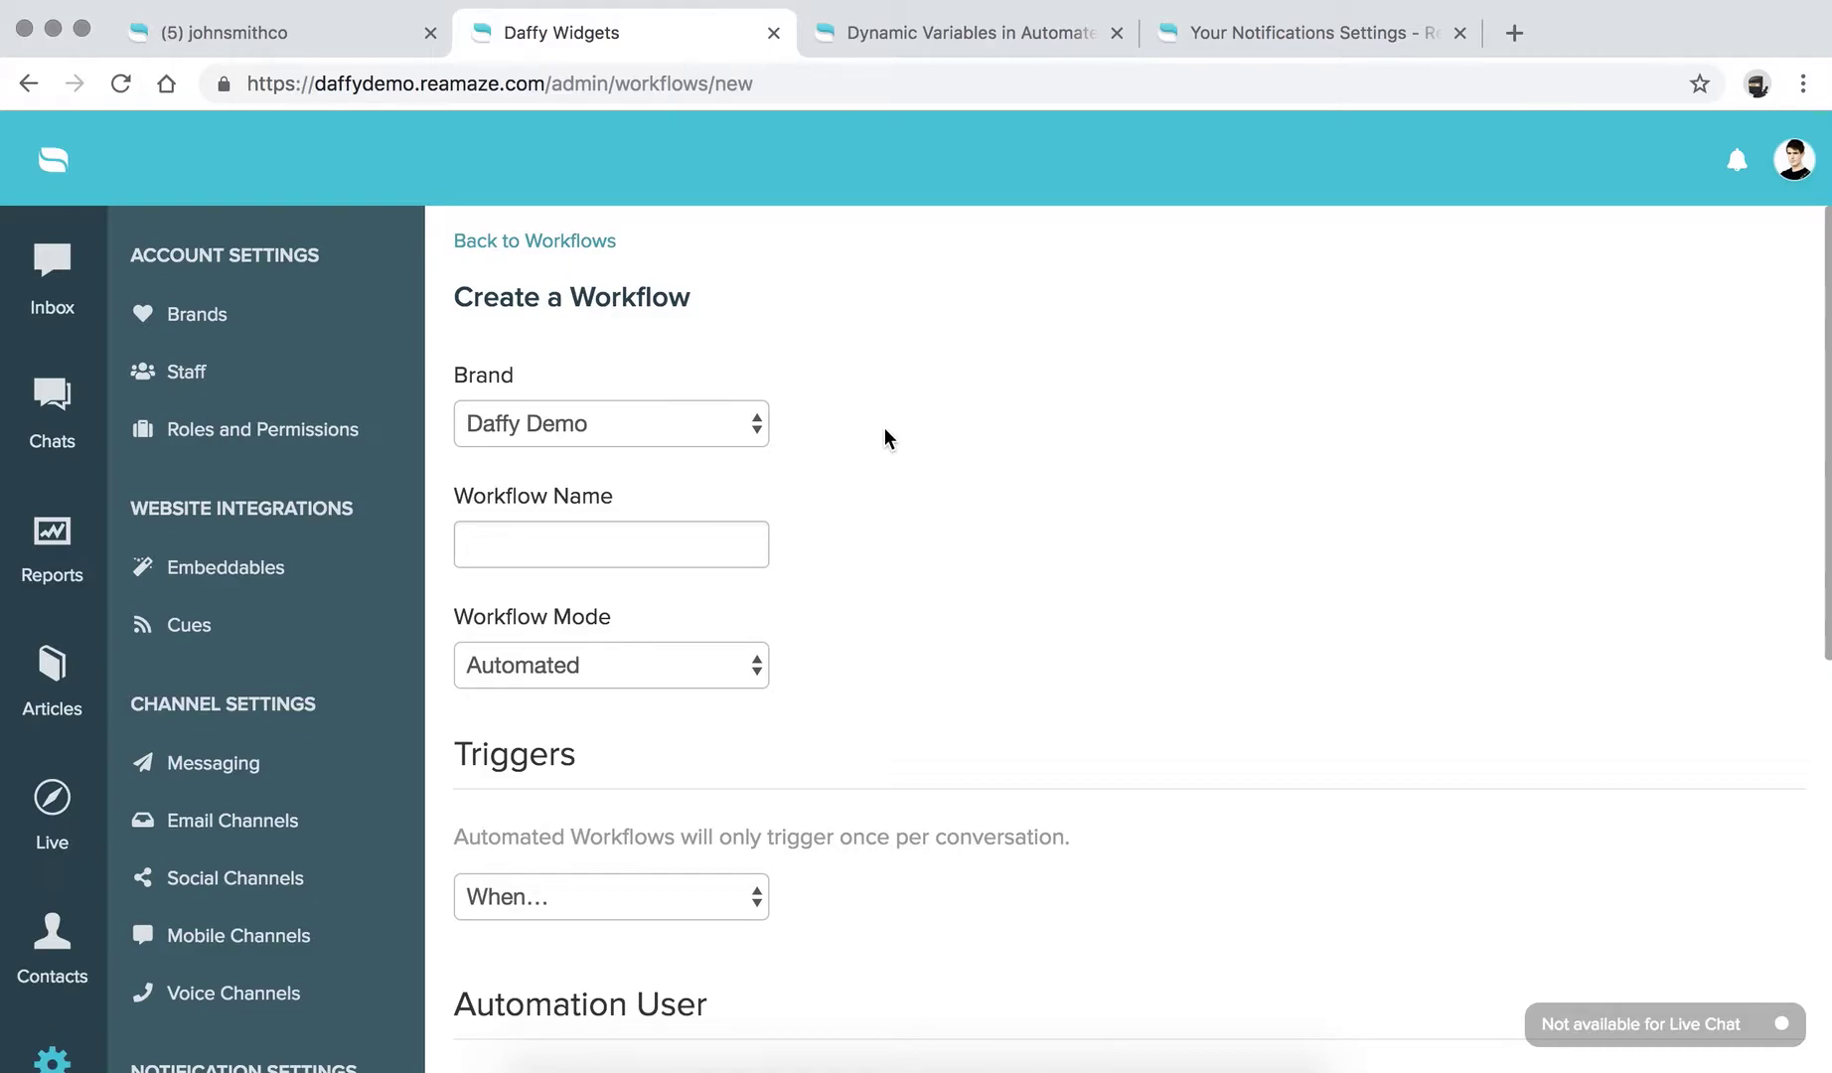
pyautogui.click(527, 425)
pyautogui.click(527, 424)
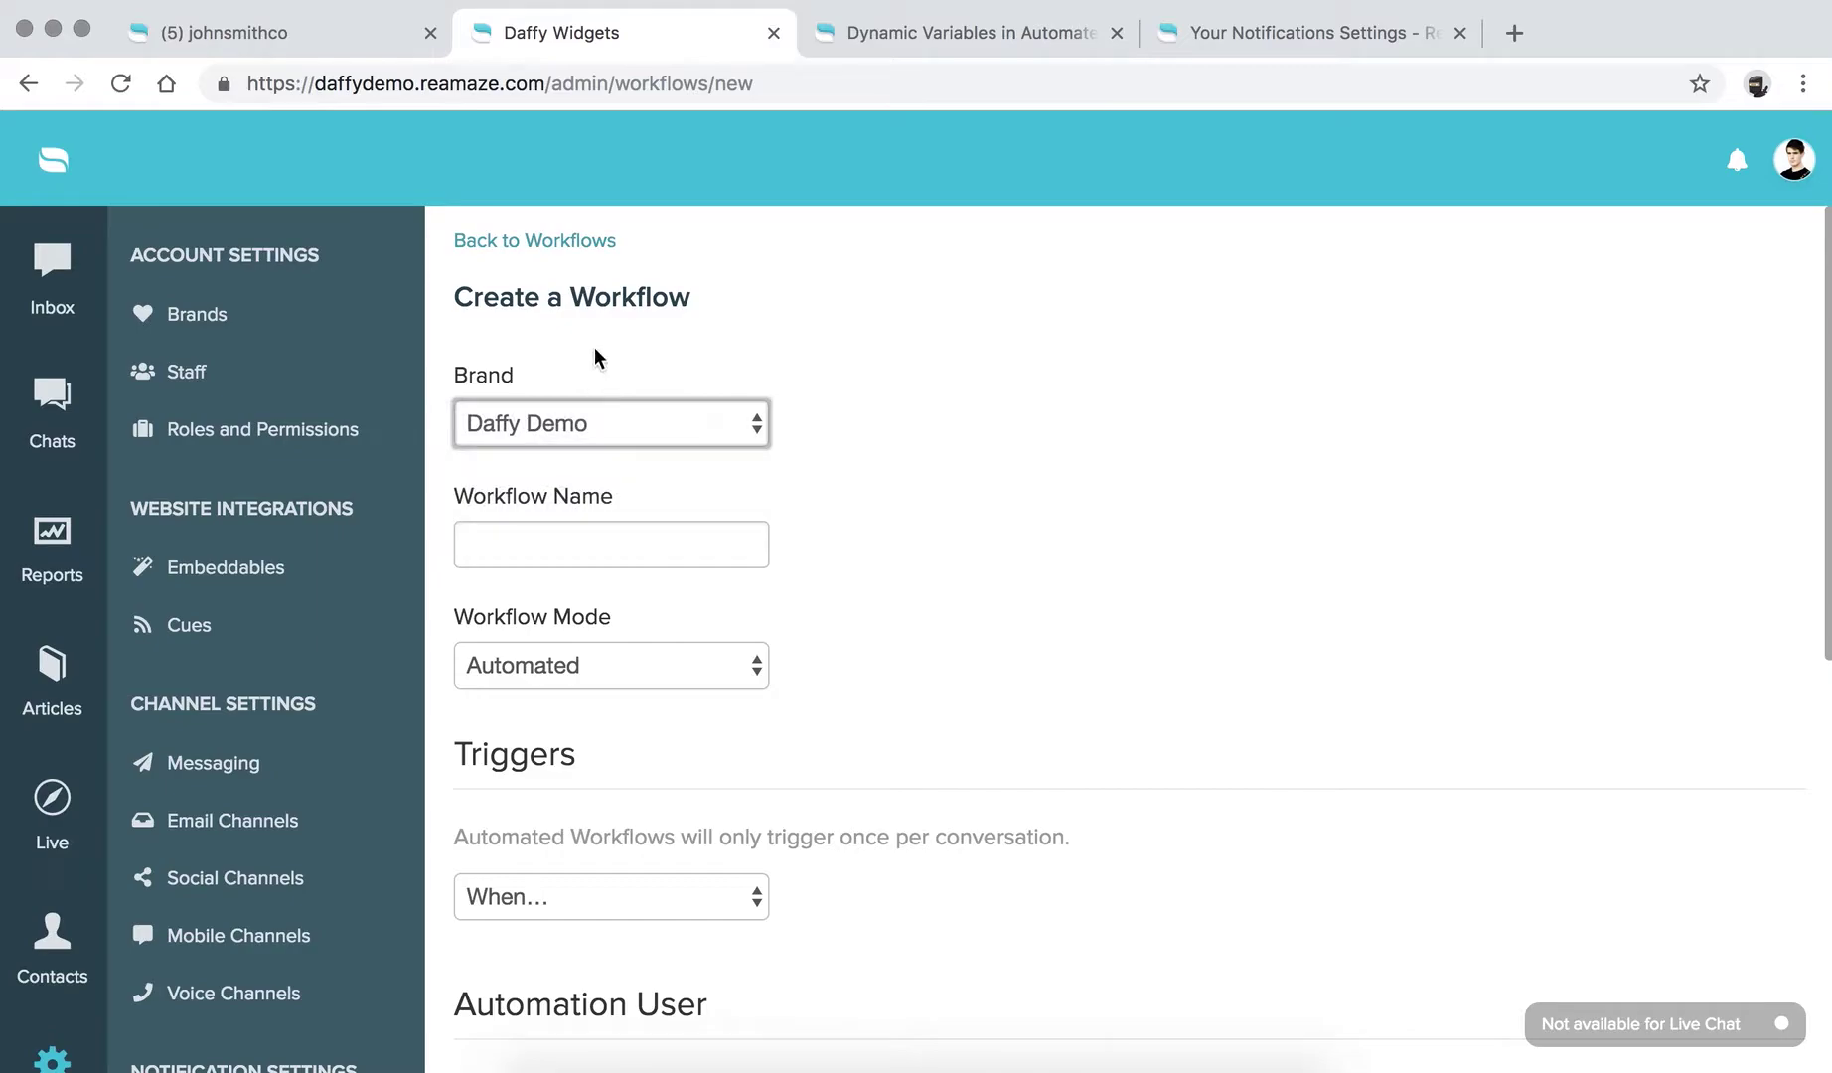
# Step: Name the workflow "Twitter Autoresponder"
pyautogui.scroll(-2, 860, 408)
pyautogui.click(628, 407)
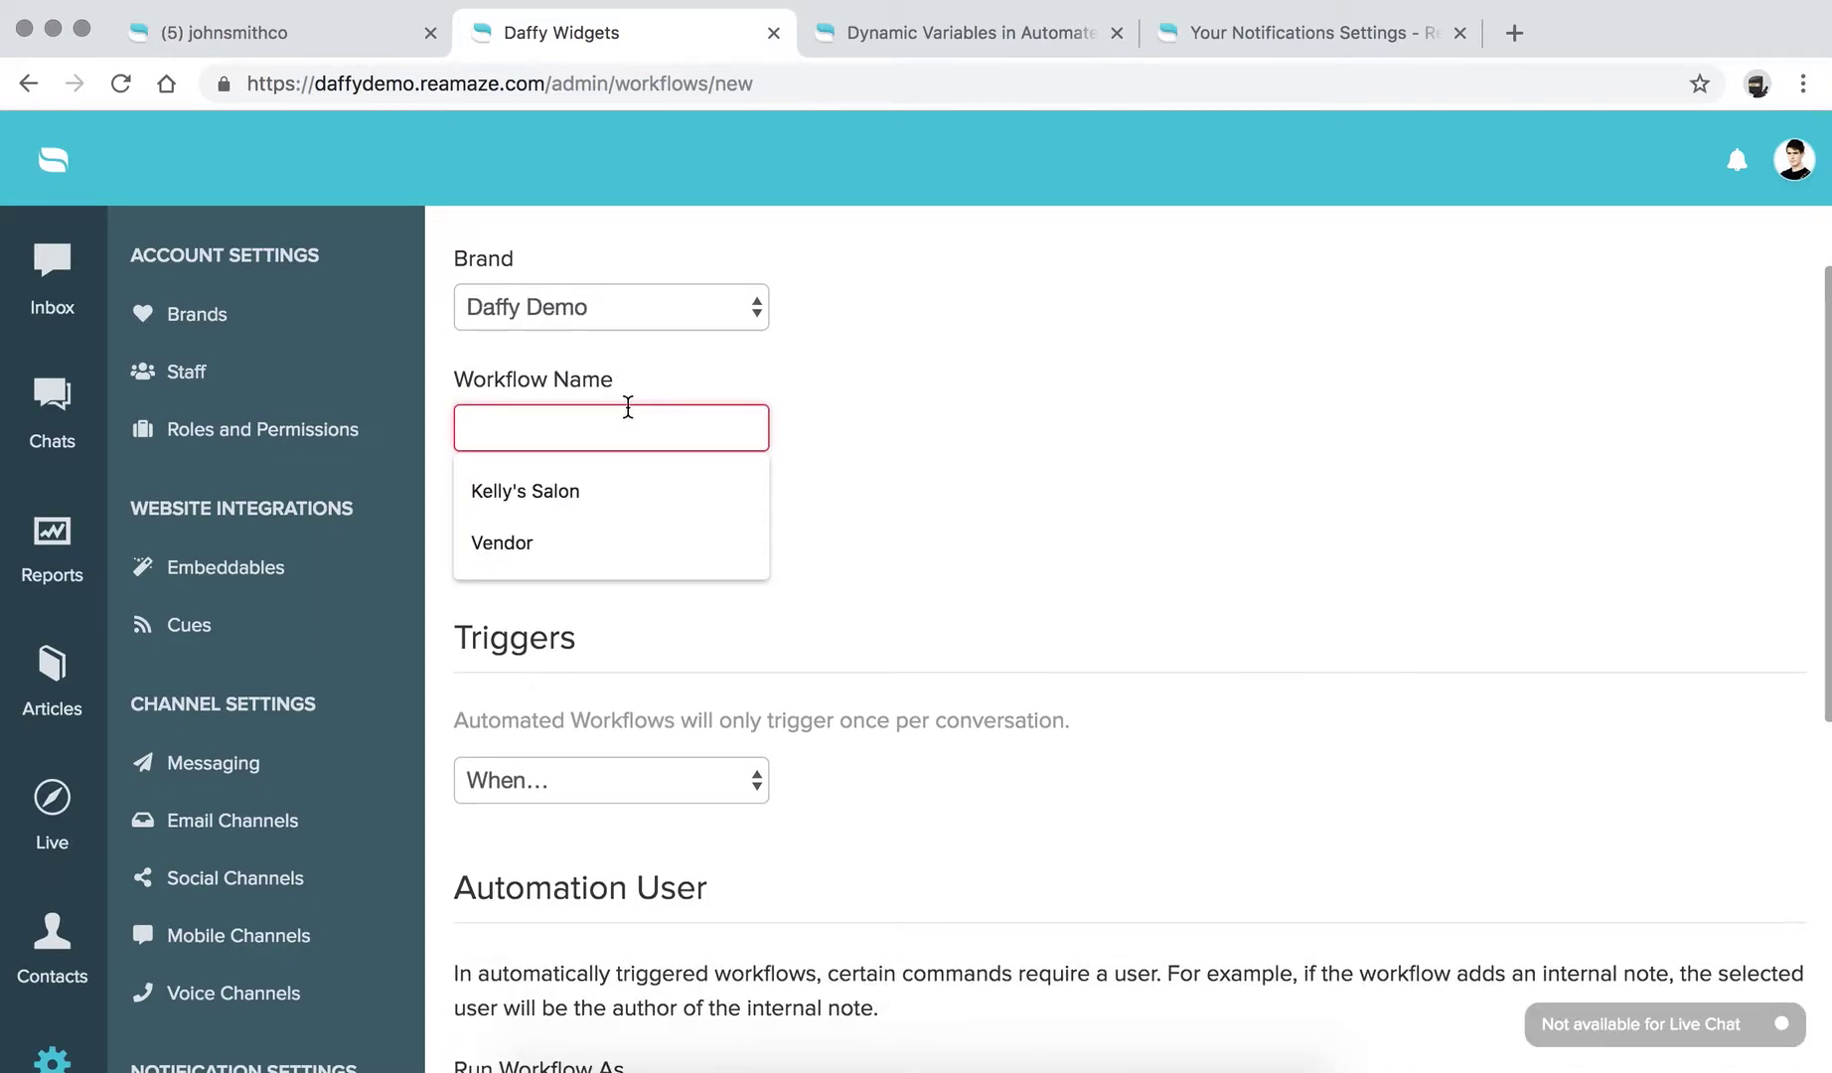
pyautogui.write('Social Media')
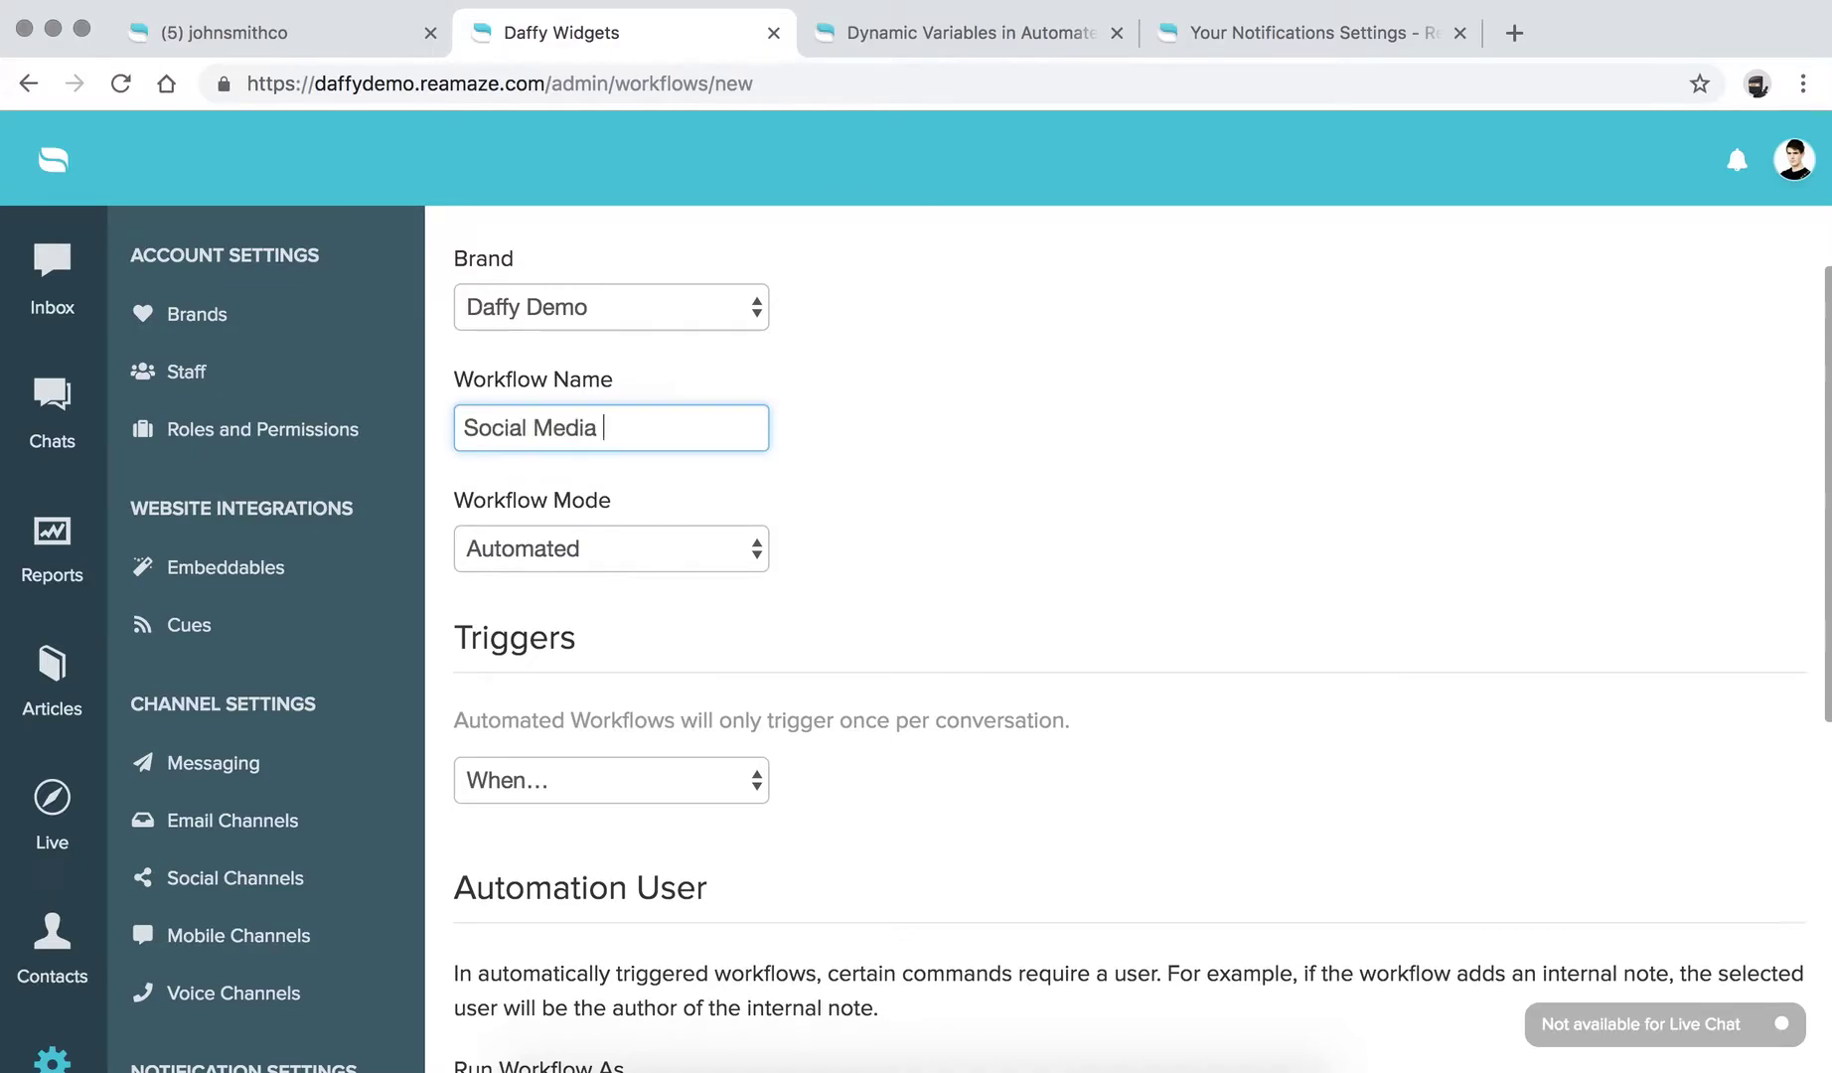
pyautogui.press('super+a')
pyautogui.press('BackSpace')
pyautogui.write('Twit')
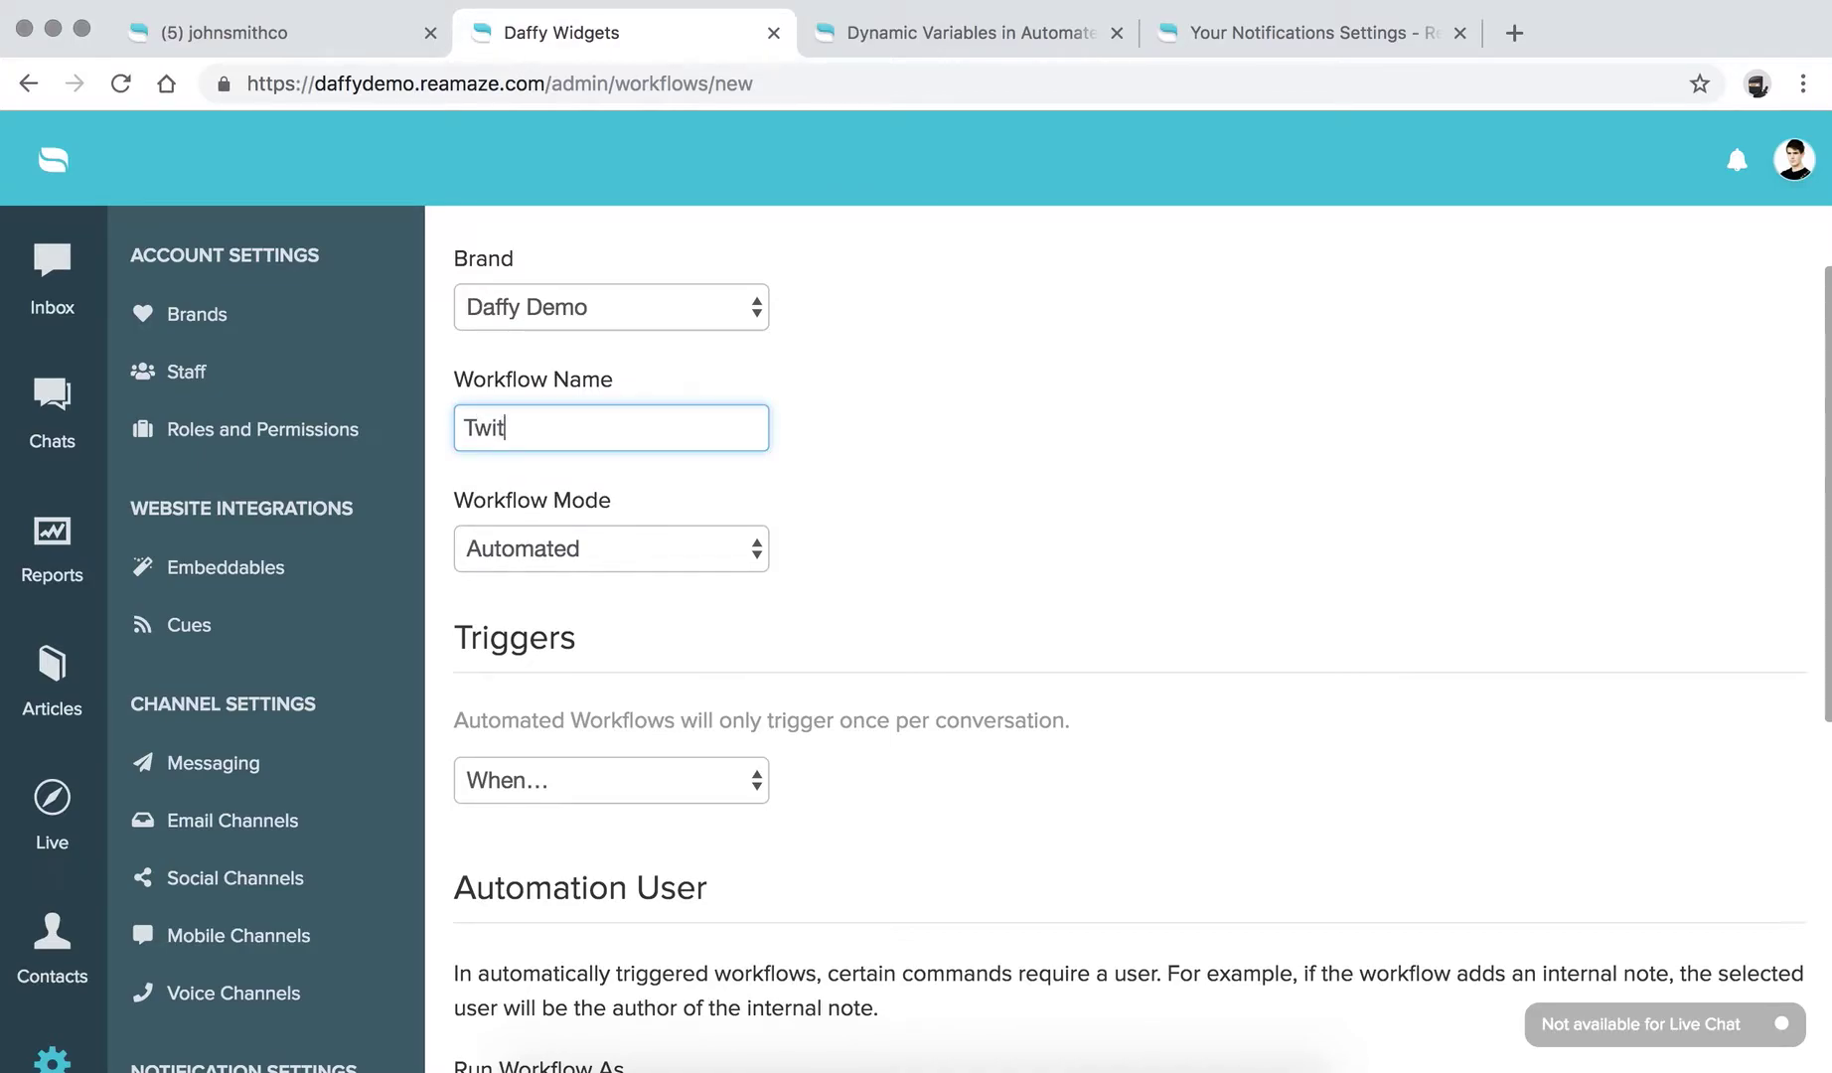
pyautogui.write('ter Autoresponder')
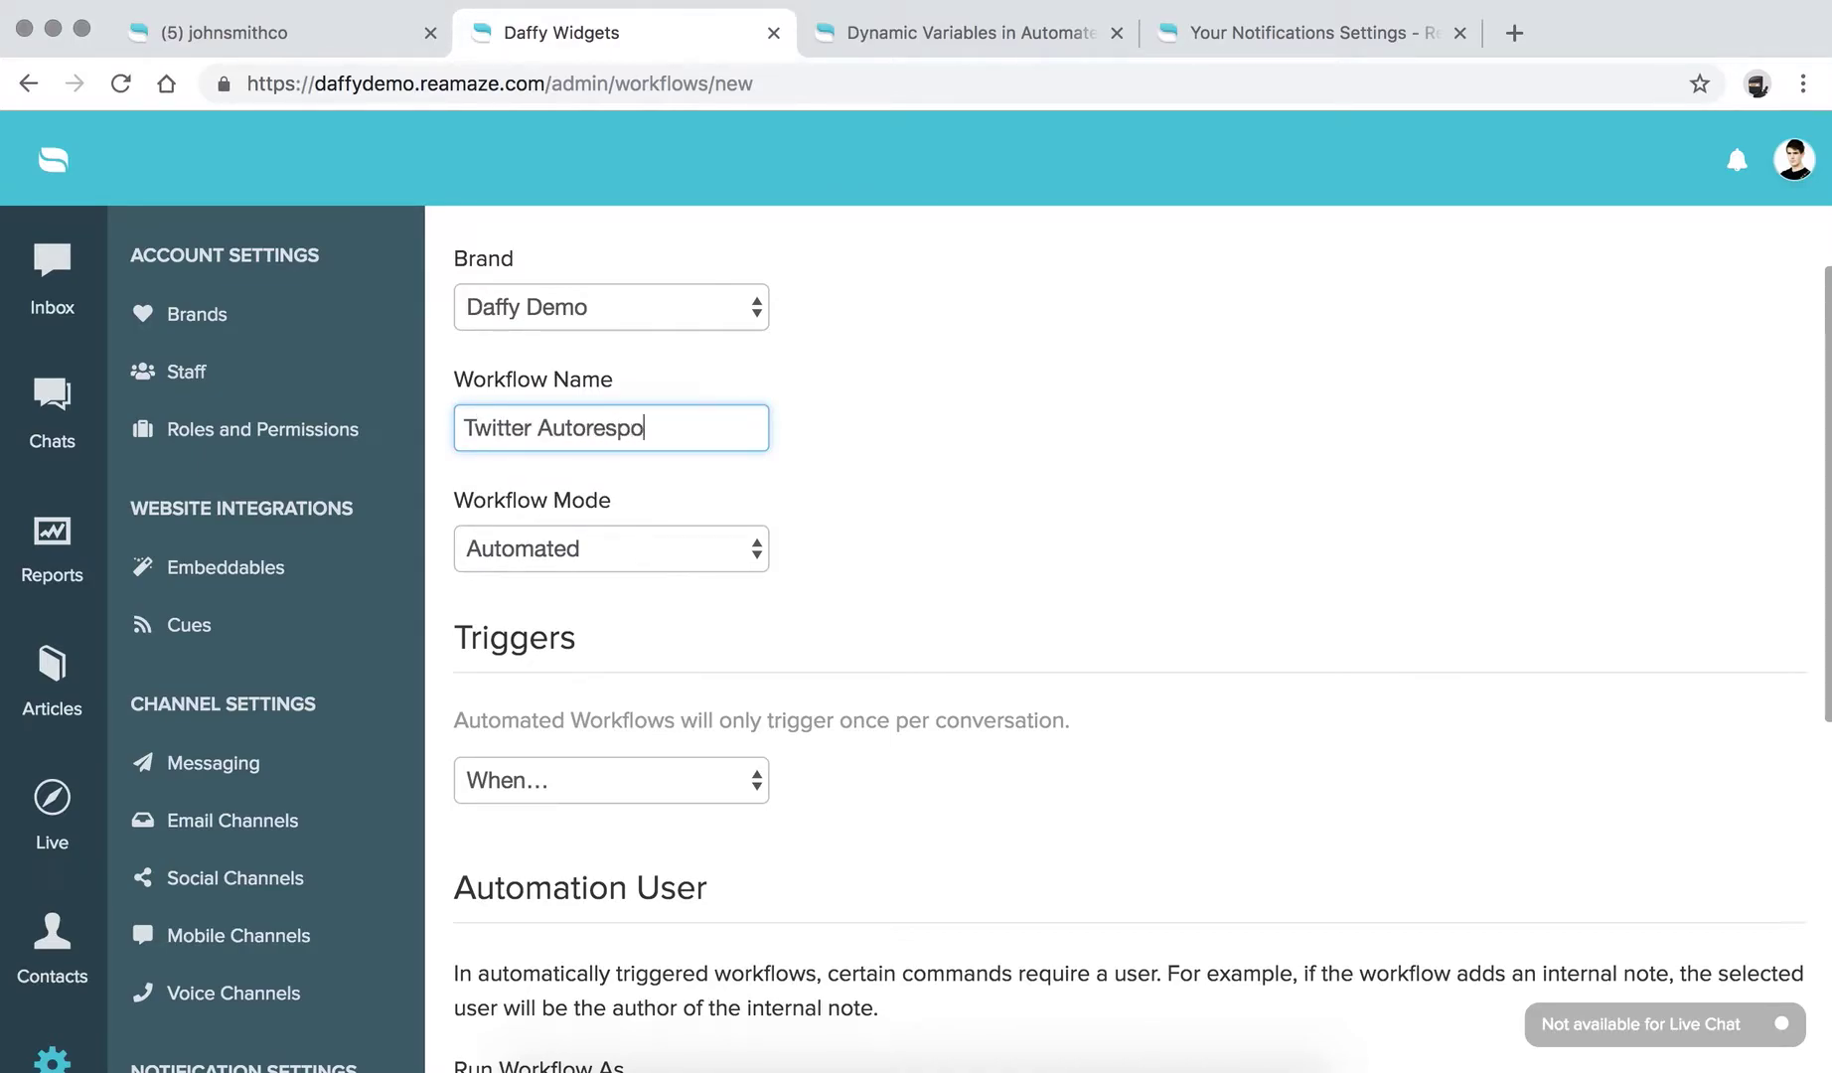
pyautogui.click(997, 422)
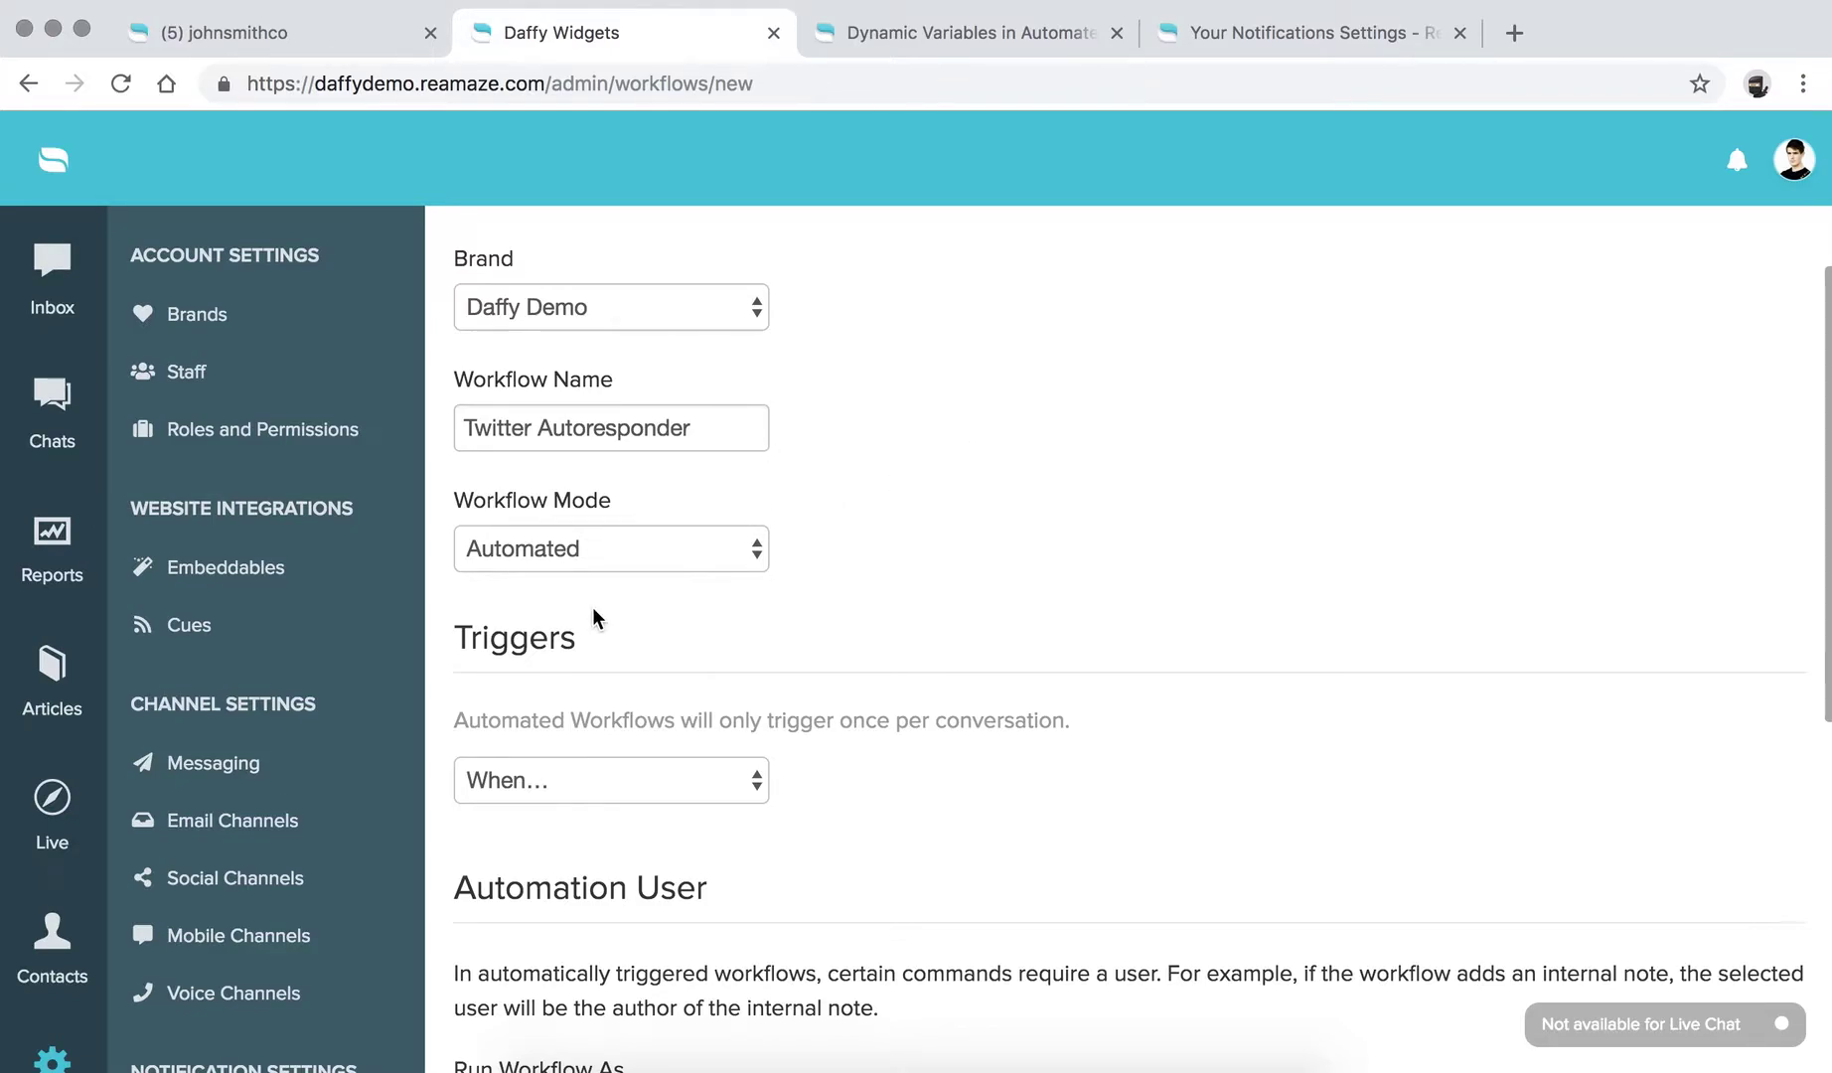
pyautogui.scroll(-5, 592, 607)
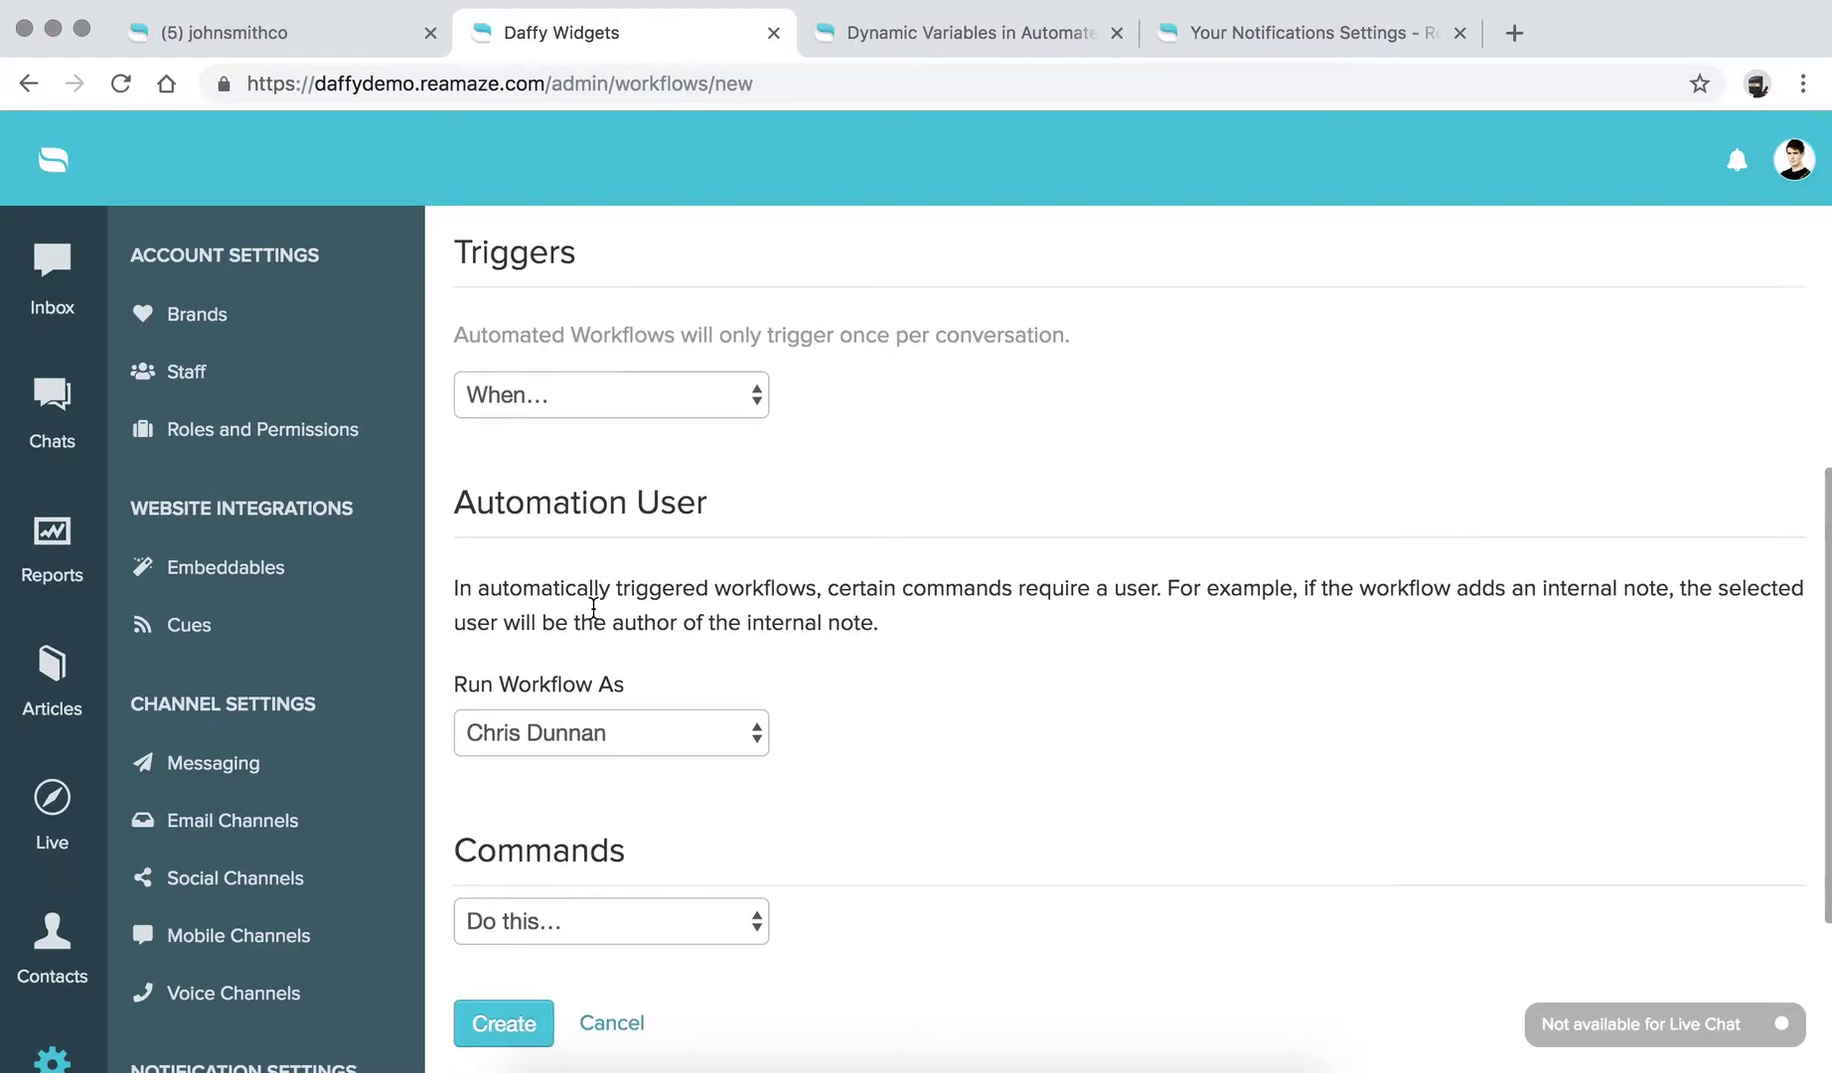
pyautogui.click(572, 397)
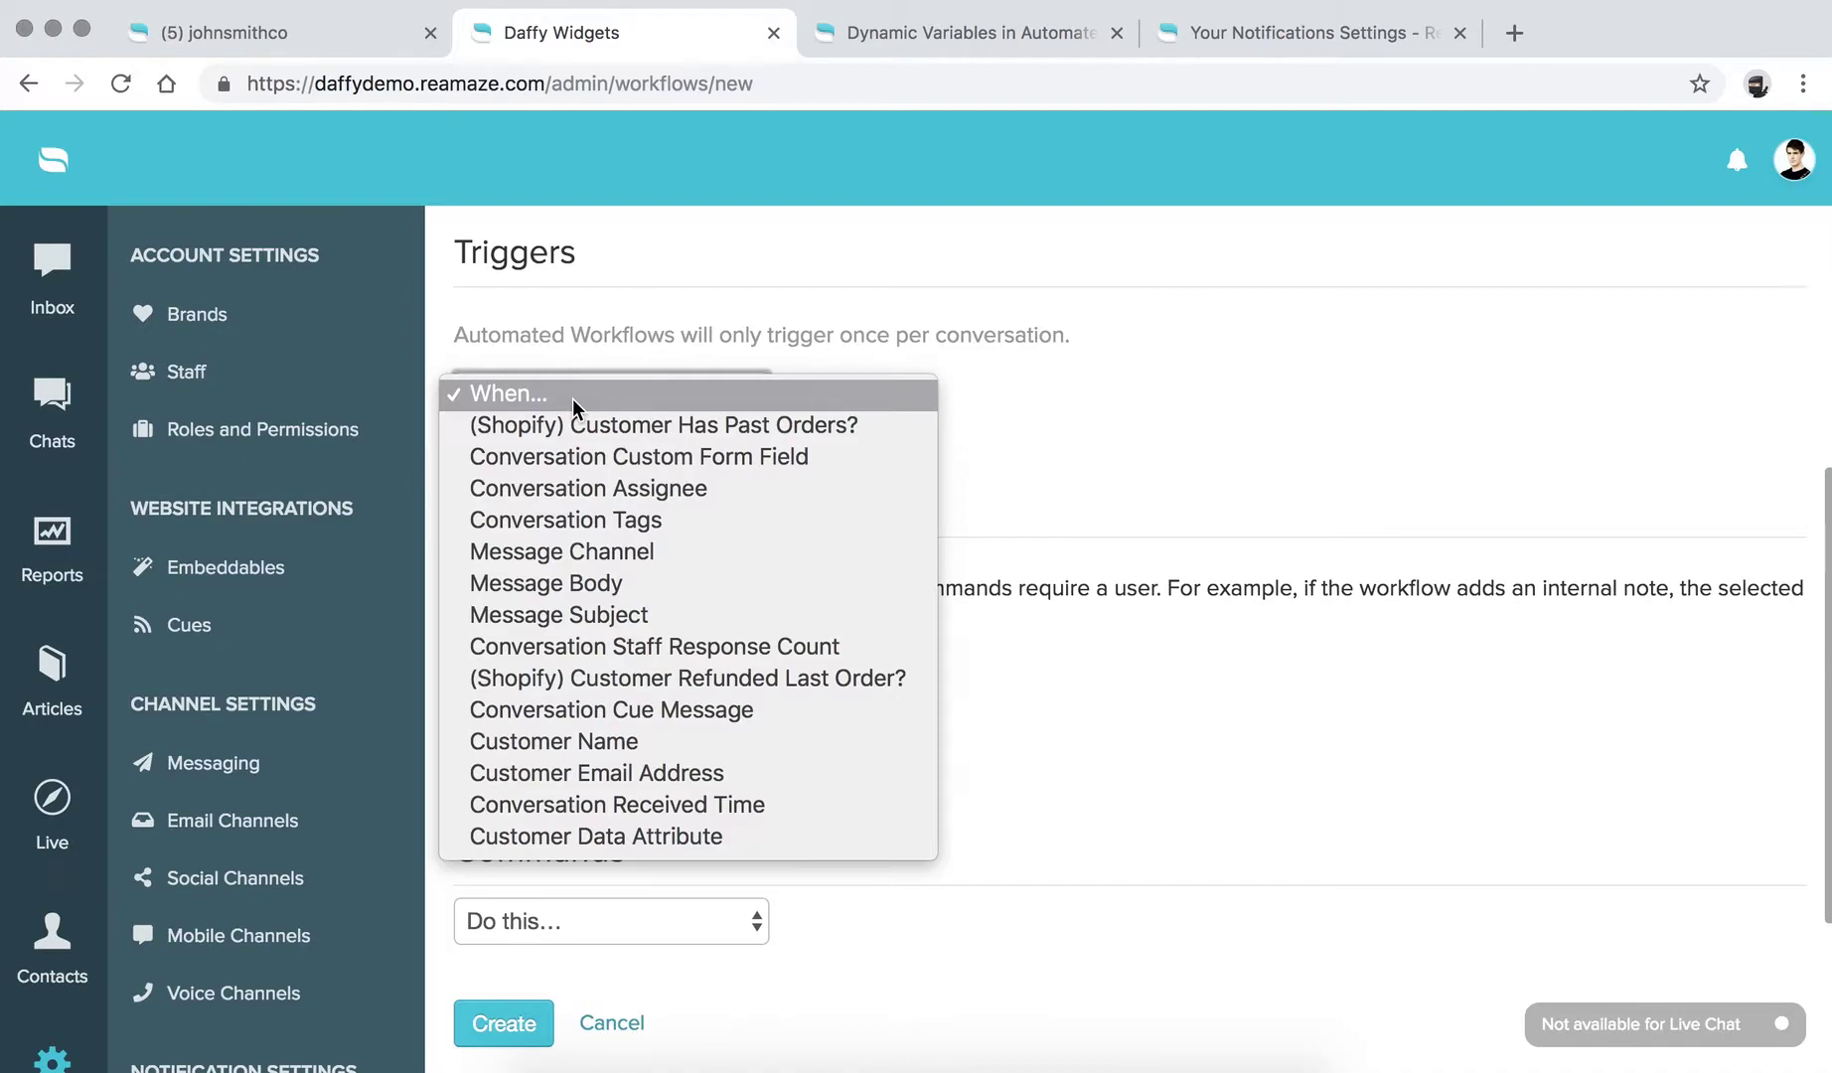
pyautogui.click(591, 552)
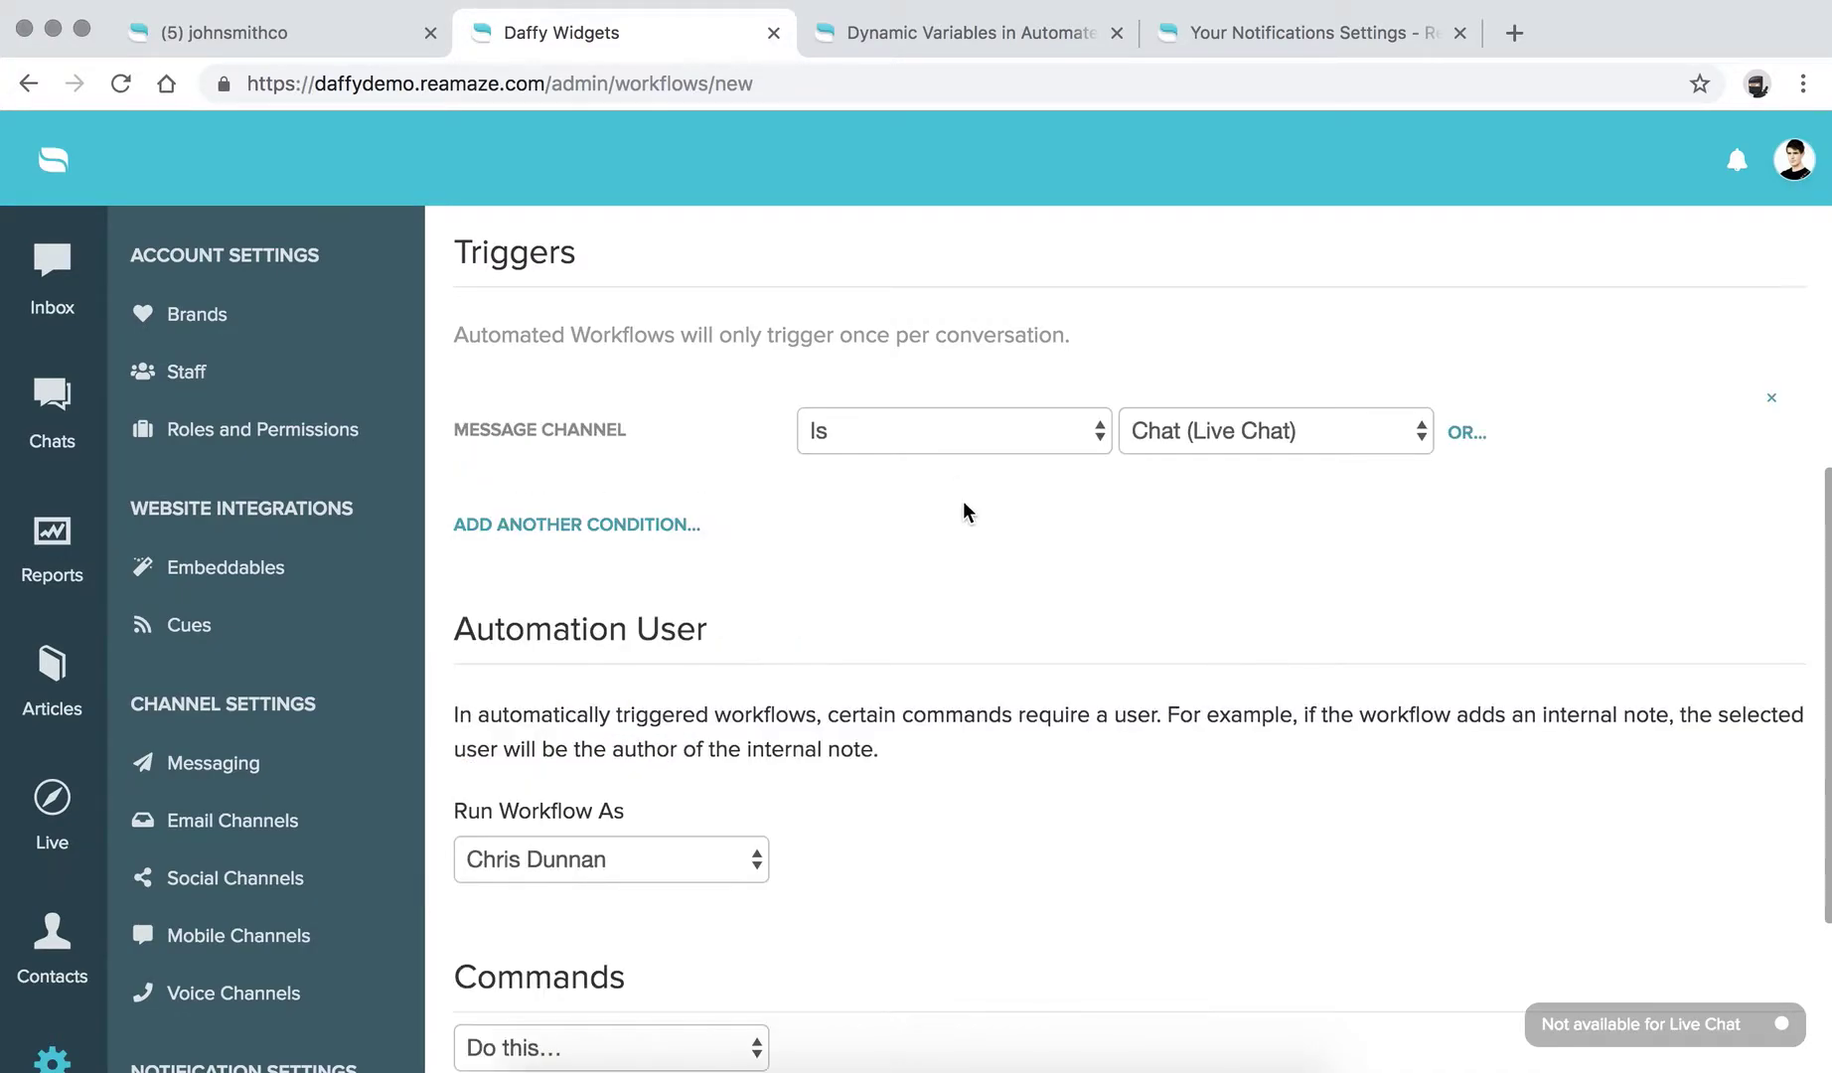
pyautogui.click(1240, 429)
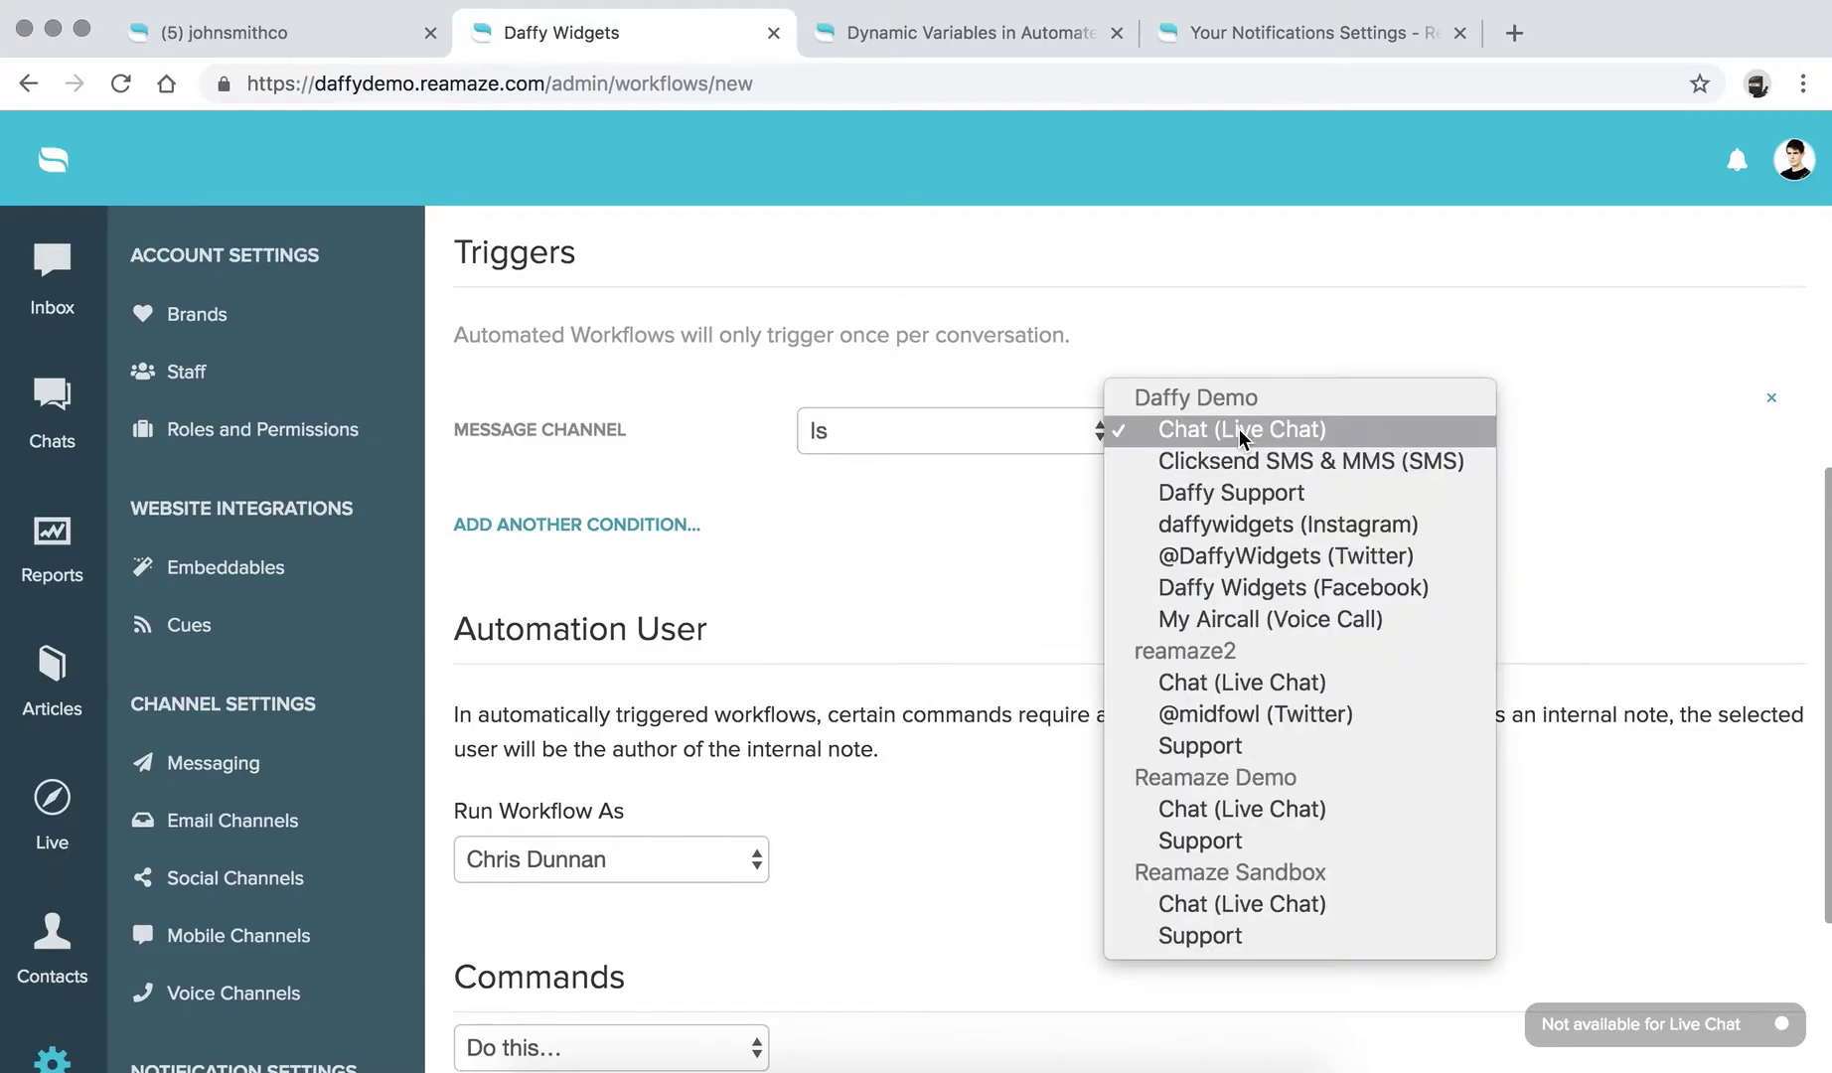
pyautogui.click(1255, 559)
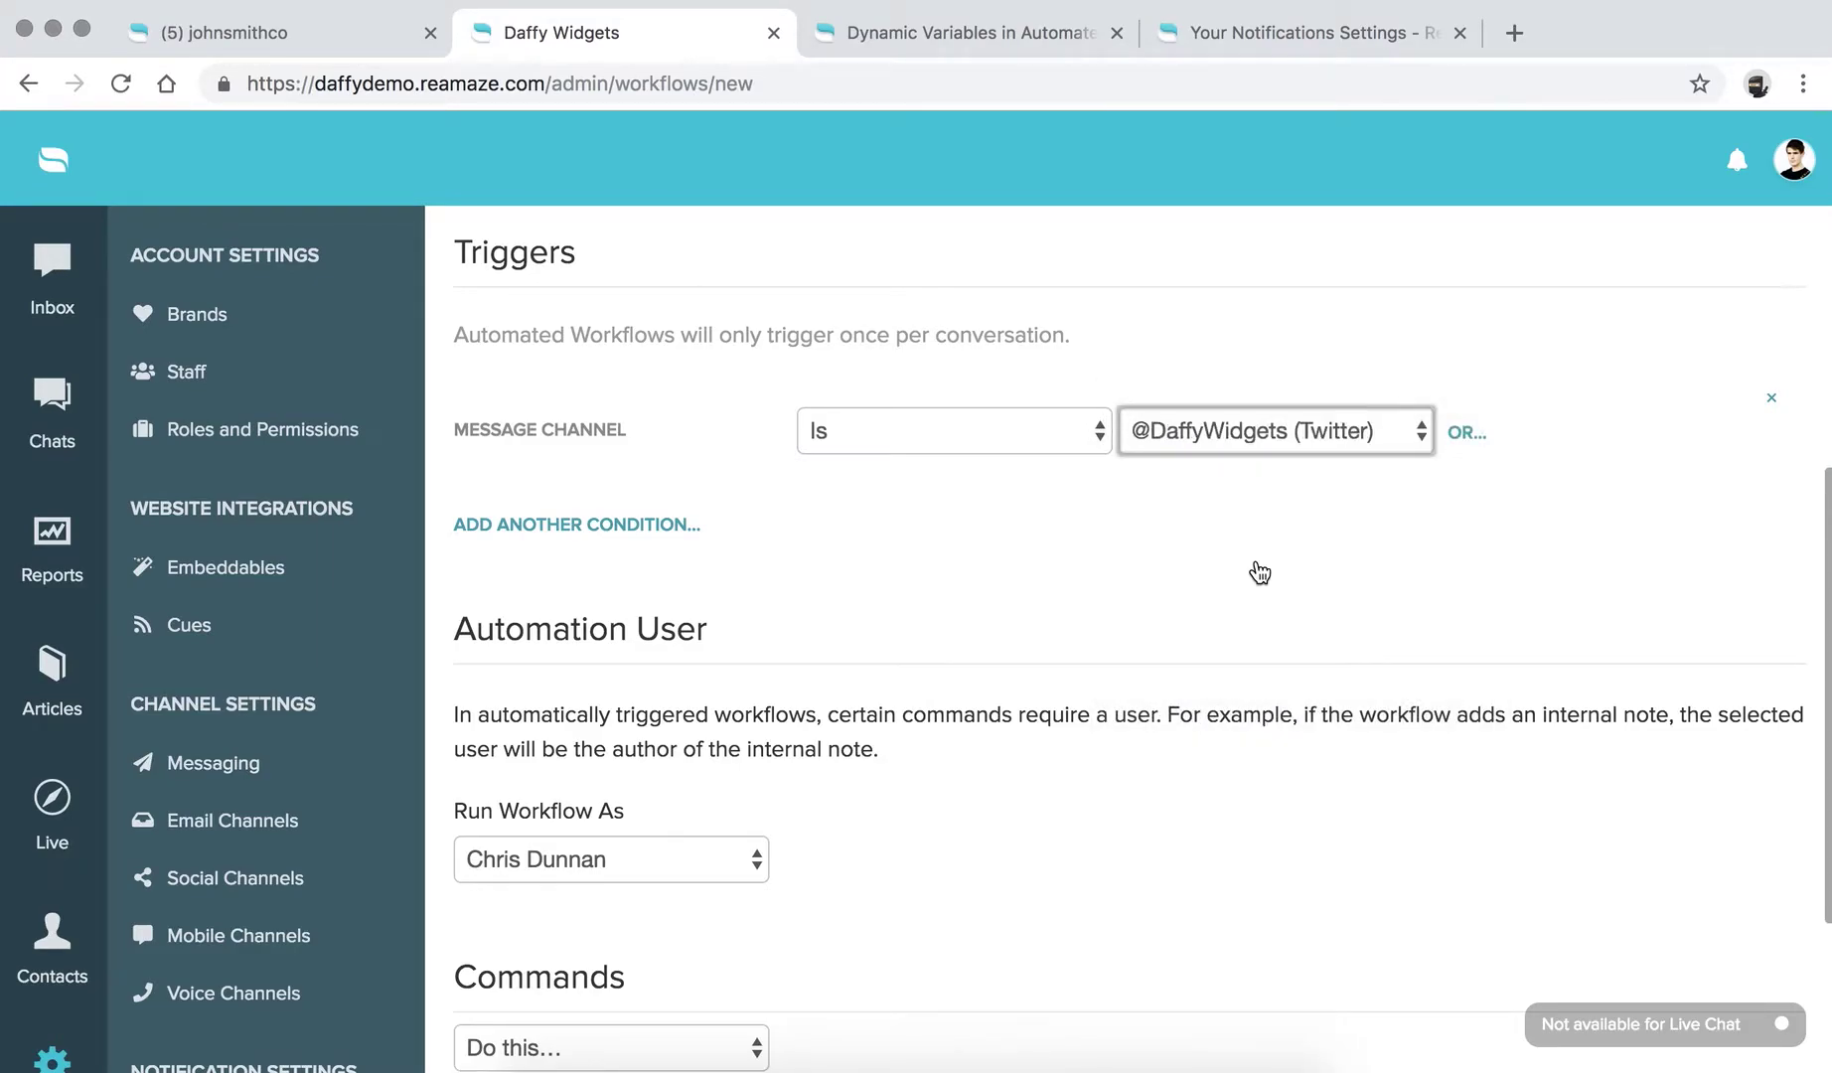
# Step: Add a Conversation Received Time condition to the triggers, set to between 12:00 AM and 06:00 AM
pyautogui.click(635, 527)
pyautogui.click(639, 536)
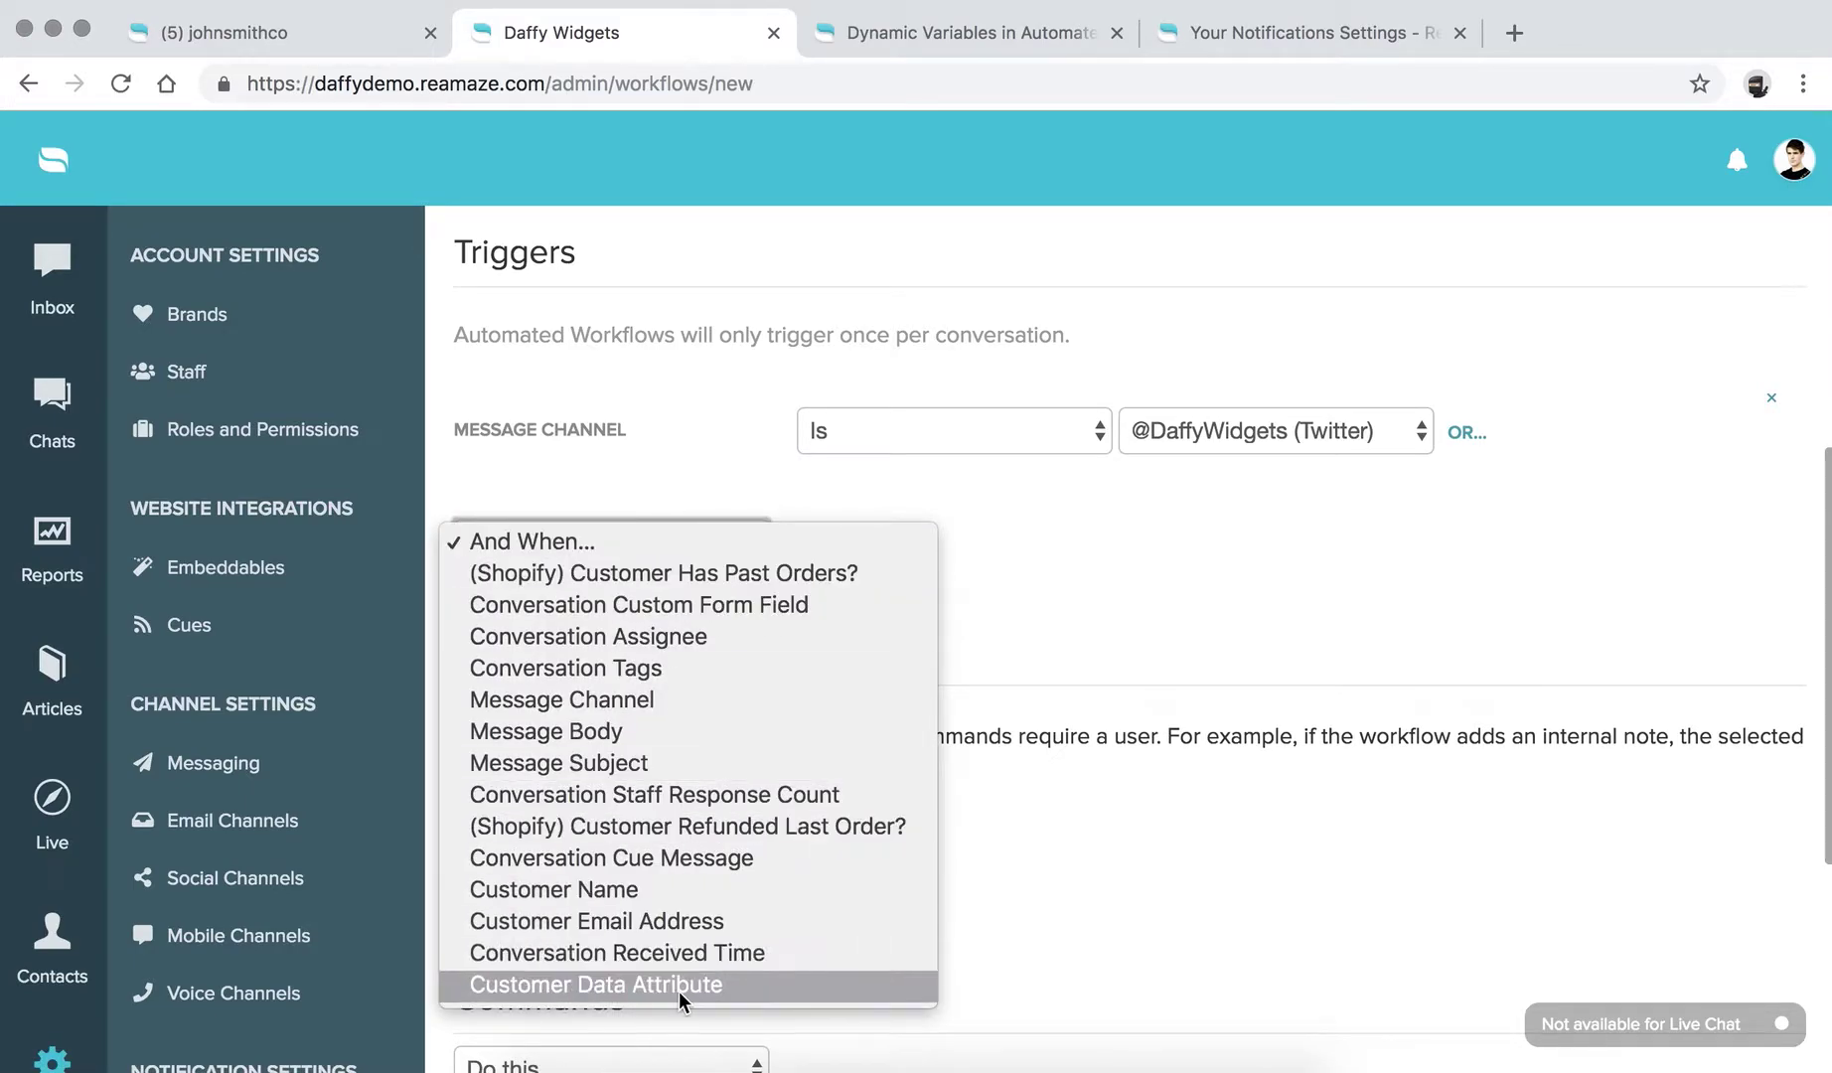
pyautogui.click(669, 953)
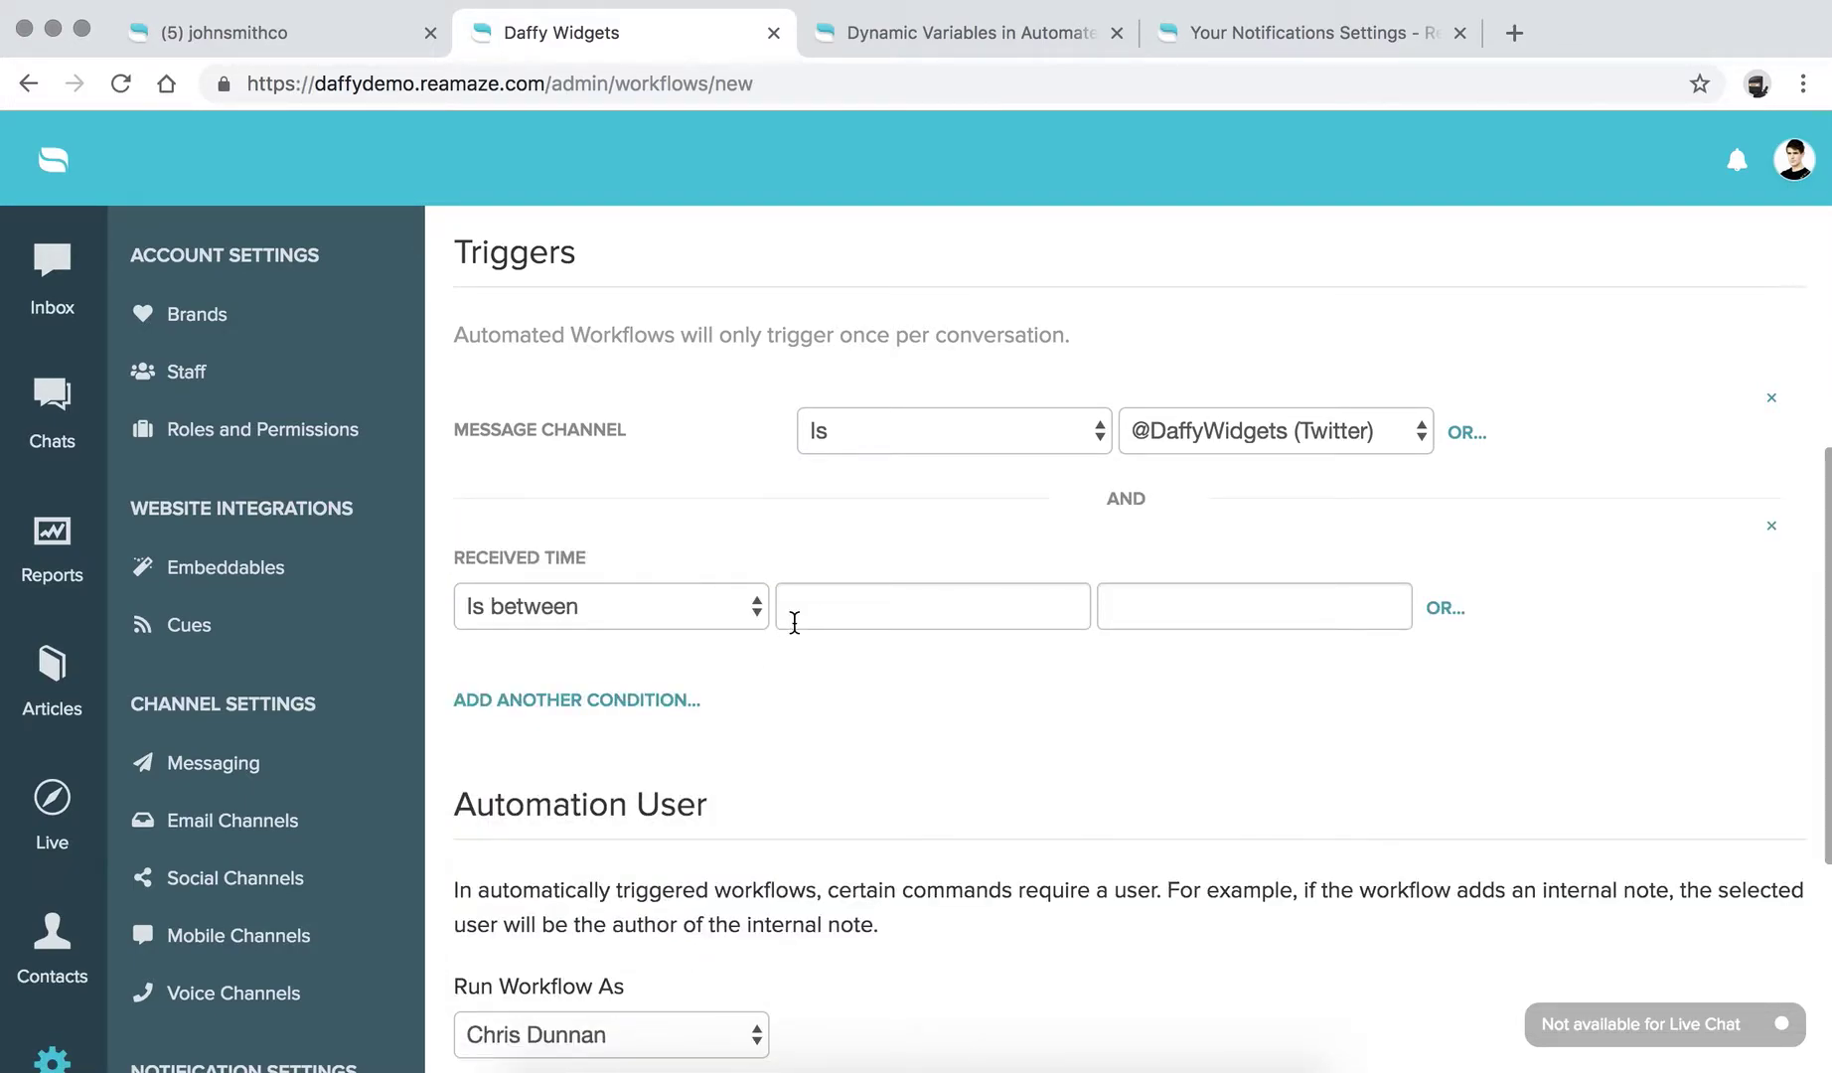
pyautogui.click(843, 610)
pyautogui.scroll(-5, 866, 818)
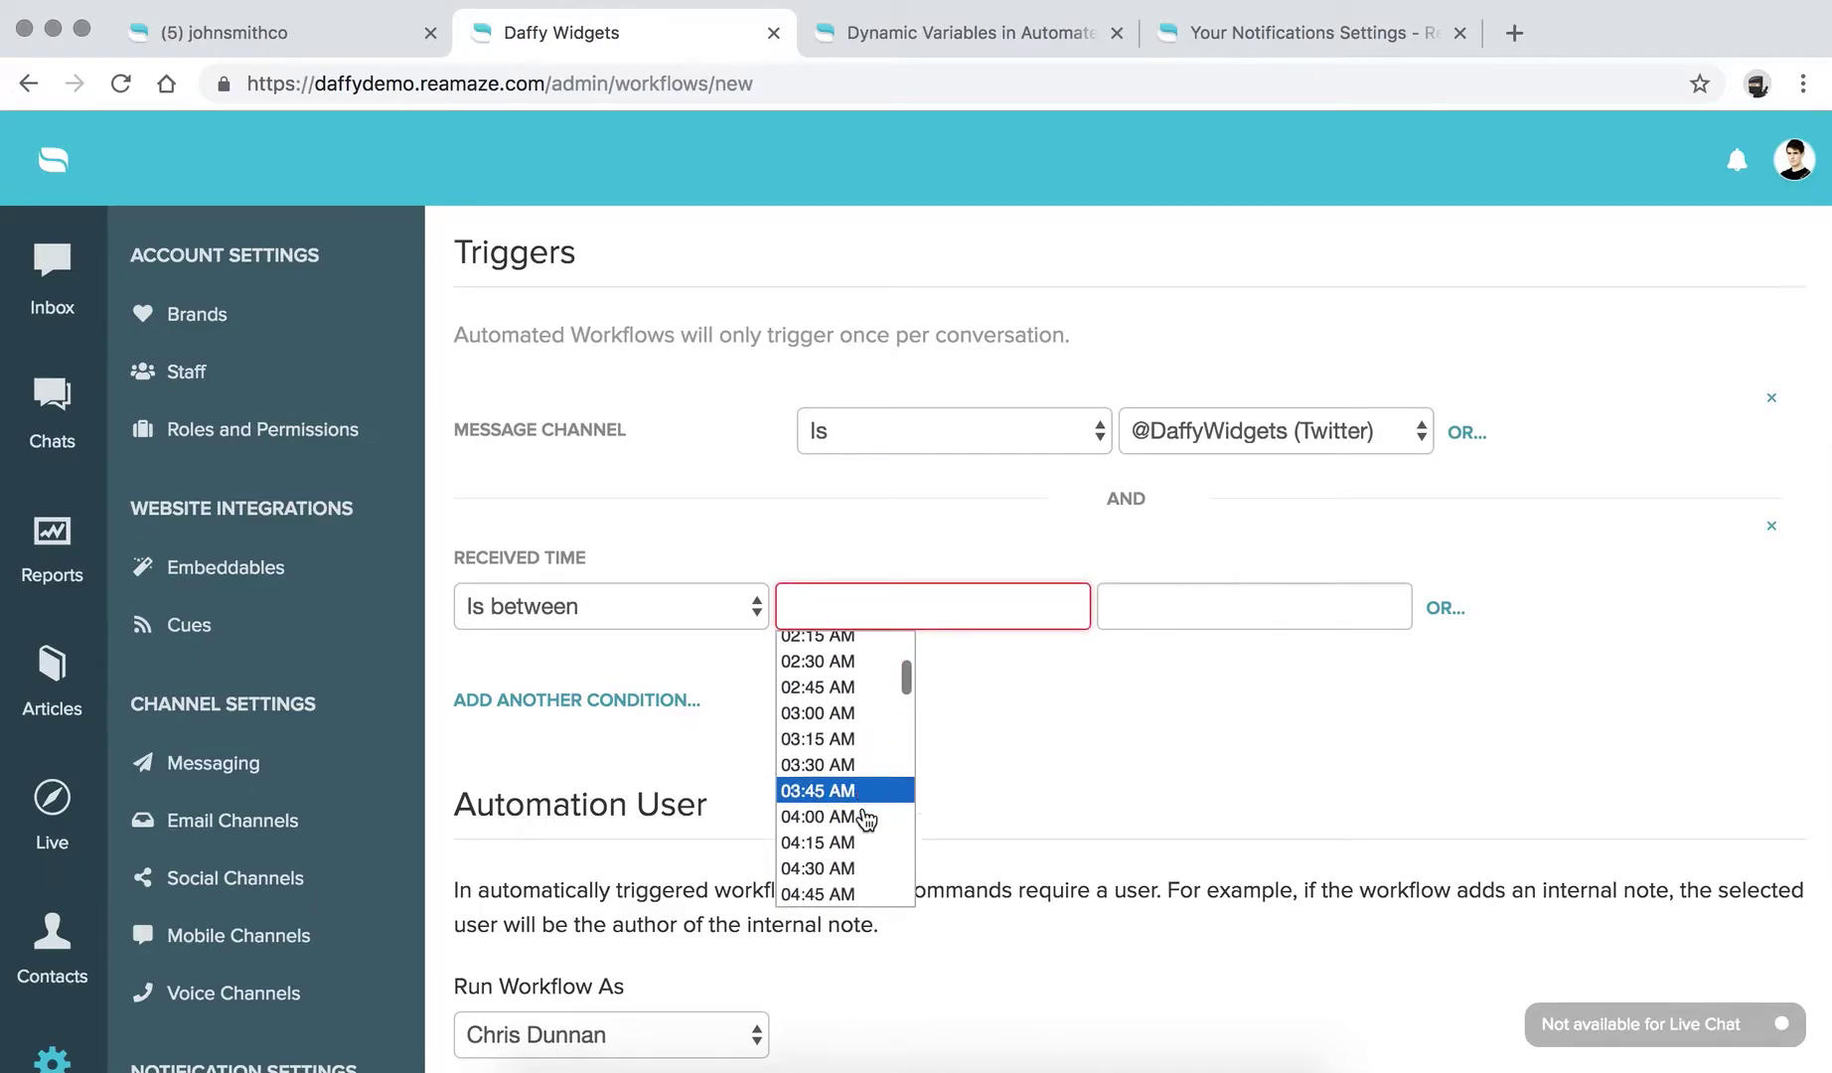
pyautogui.scroll(5, 863, 812)
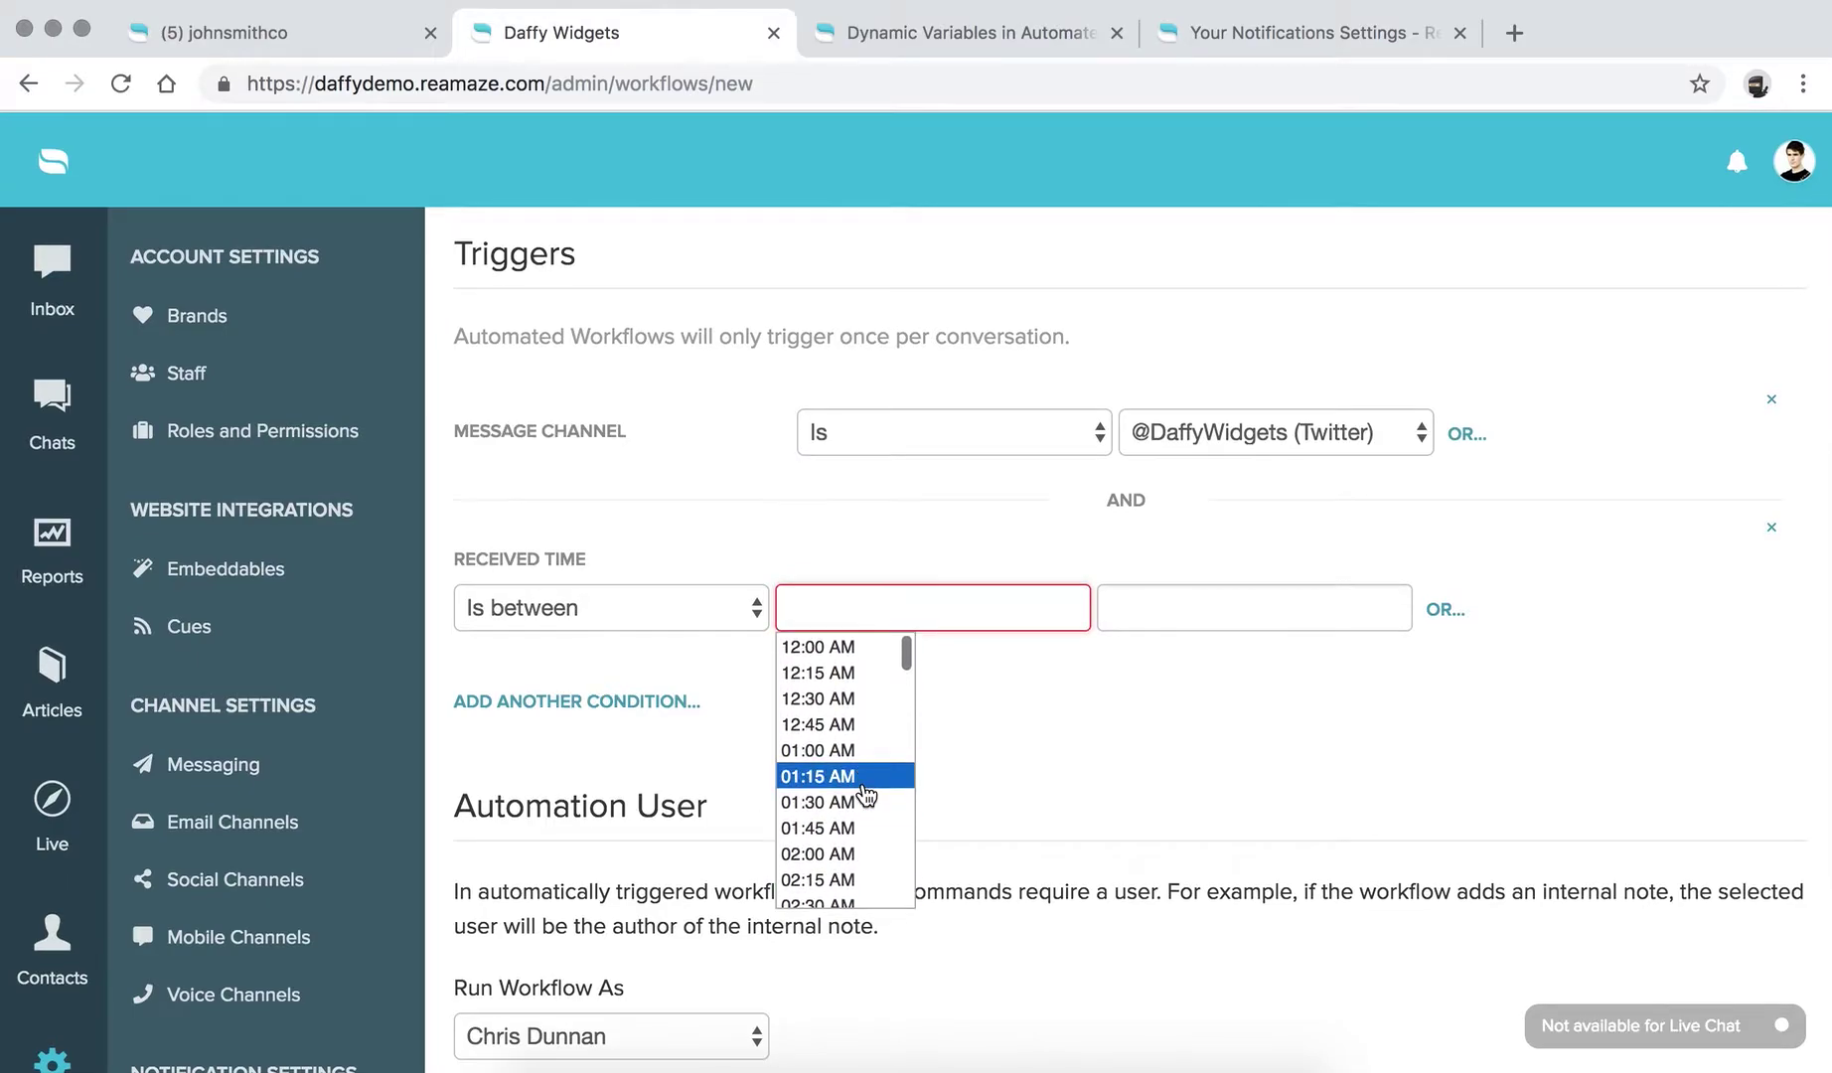
pyautogui.click(844, 648)
pyautogui.click(1249, 622)
pyautogui.scroll(-7, 1206, 786)
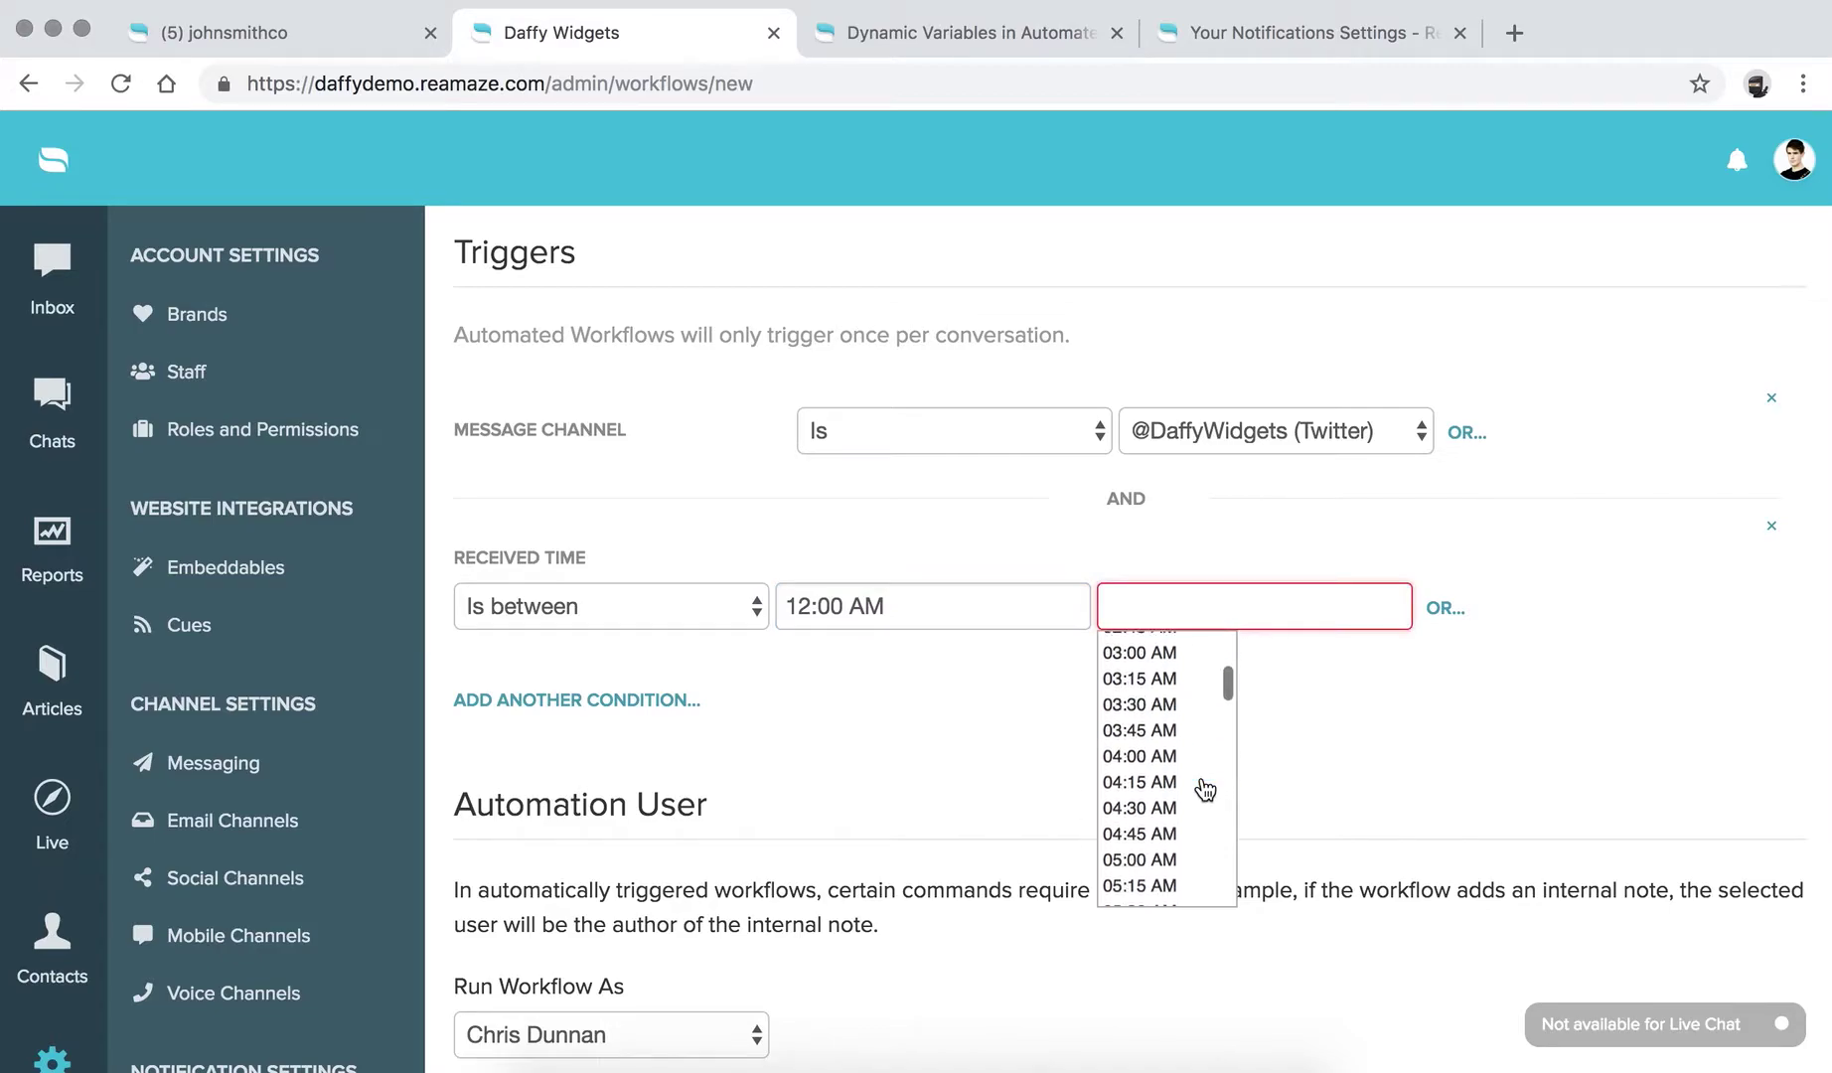
pyautogui.scroll(-1, 1203, 808)
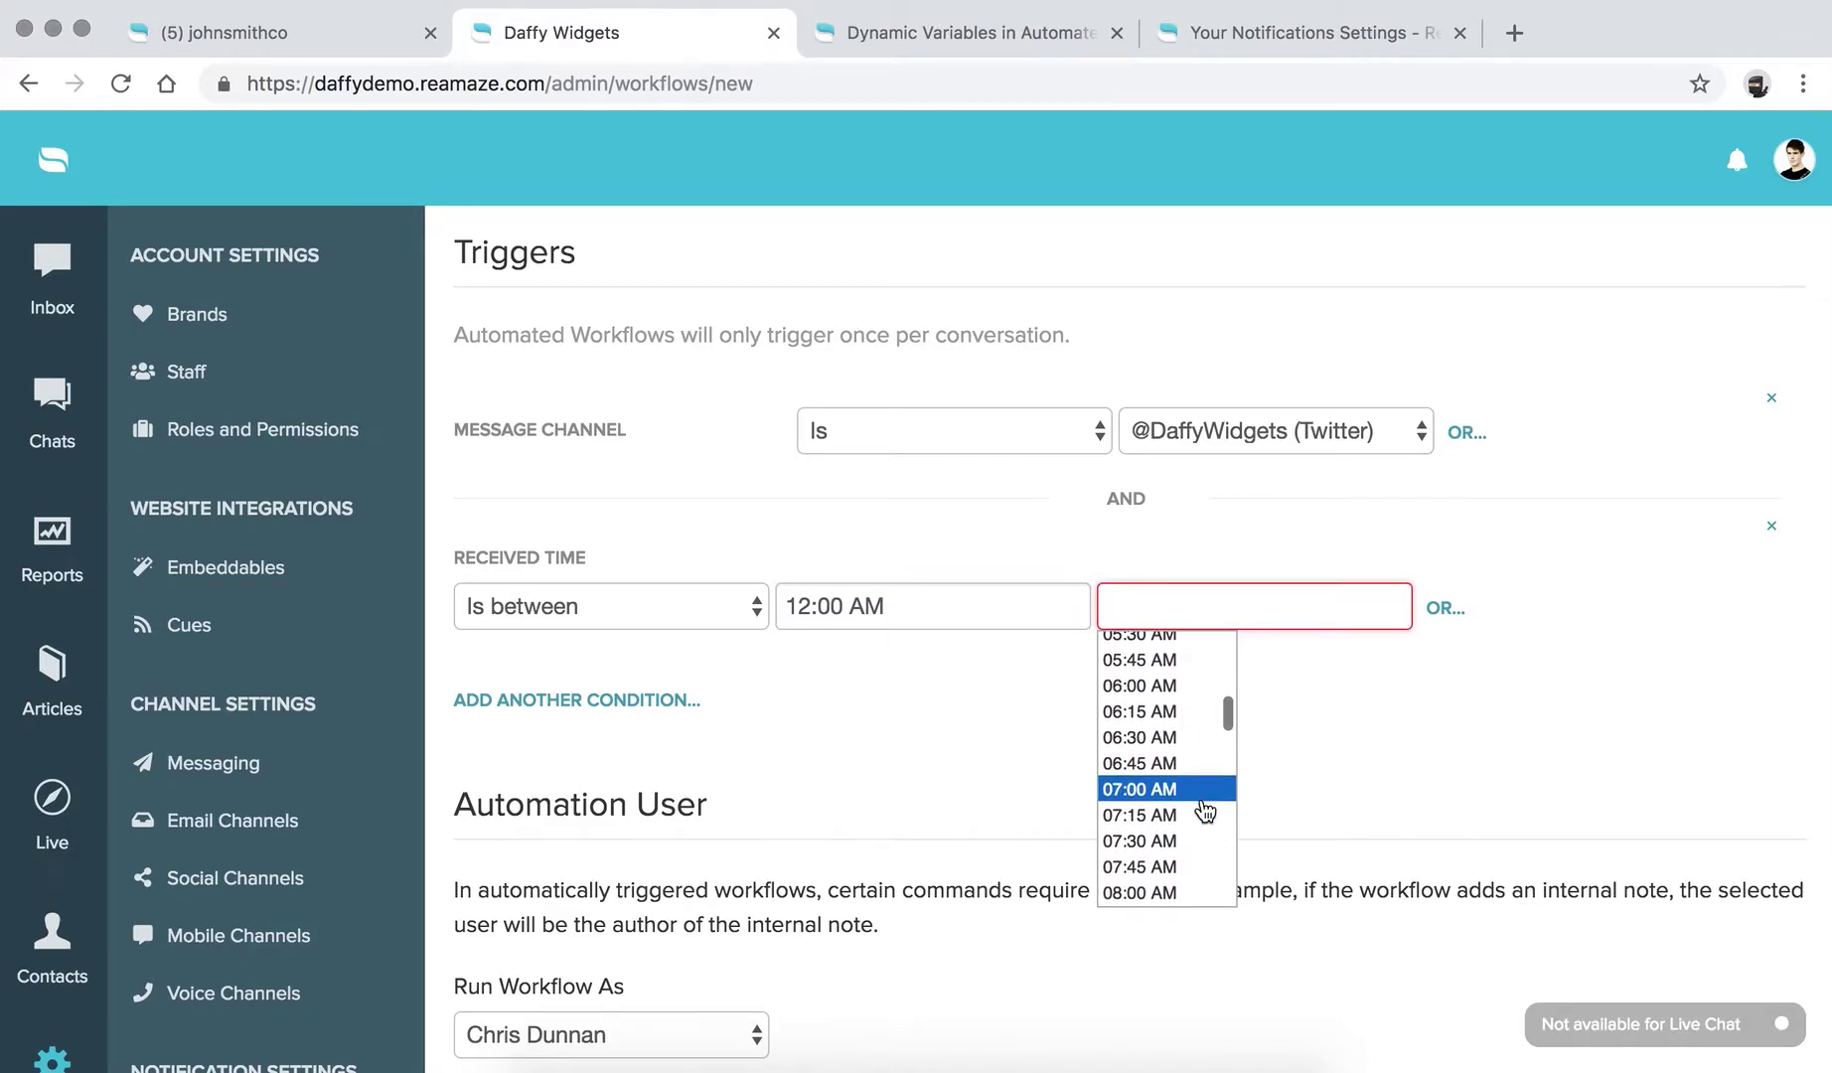
pyautogui.click(1158, 687)
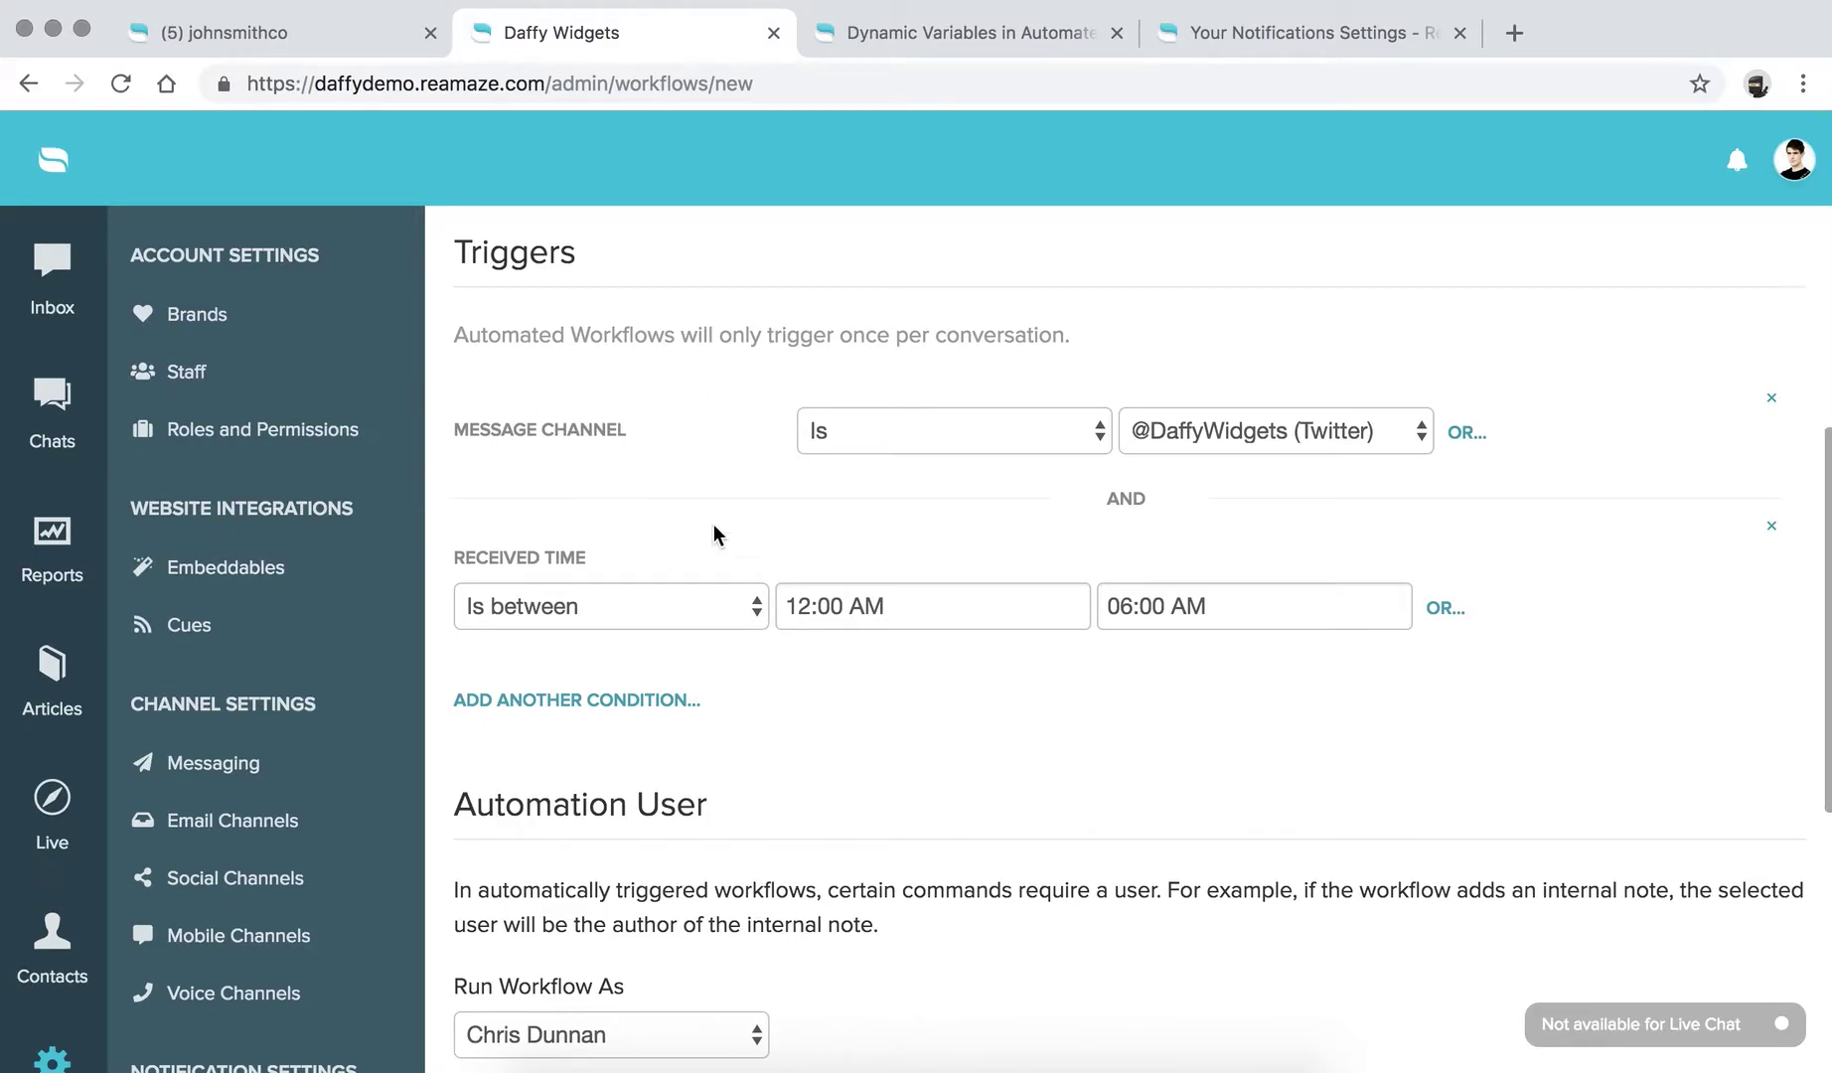
# Step: Examine which further trigger conditions can be added to the workflow, without choosing one
pyautogui.click(635, 701)
pyautogui.scroll(-2, 663, 596)
pyautogui.click(656, 541)
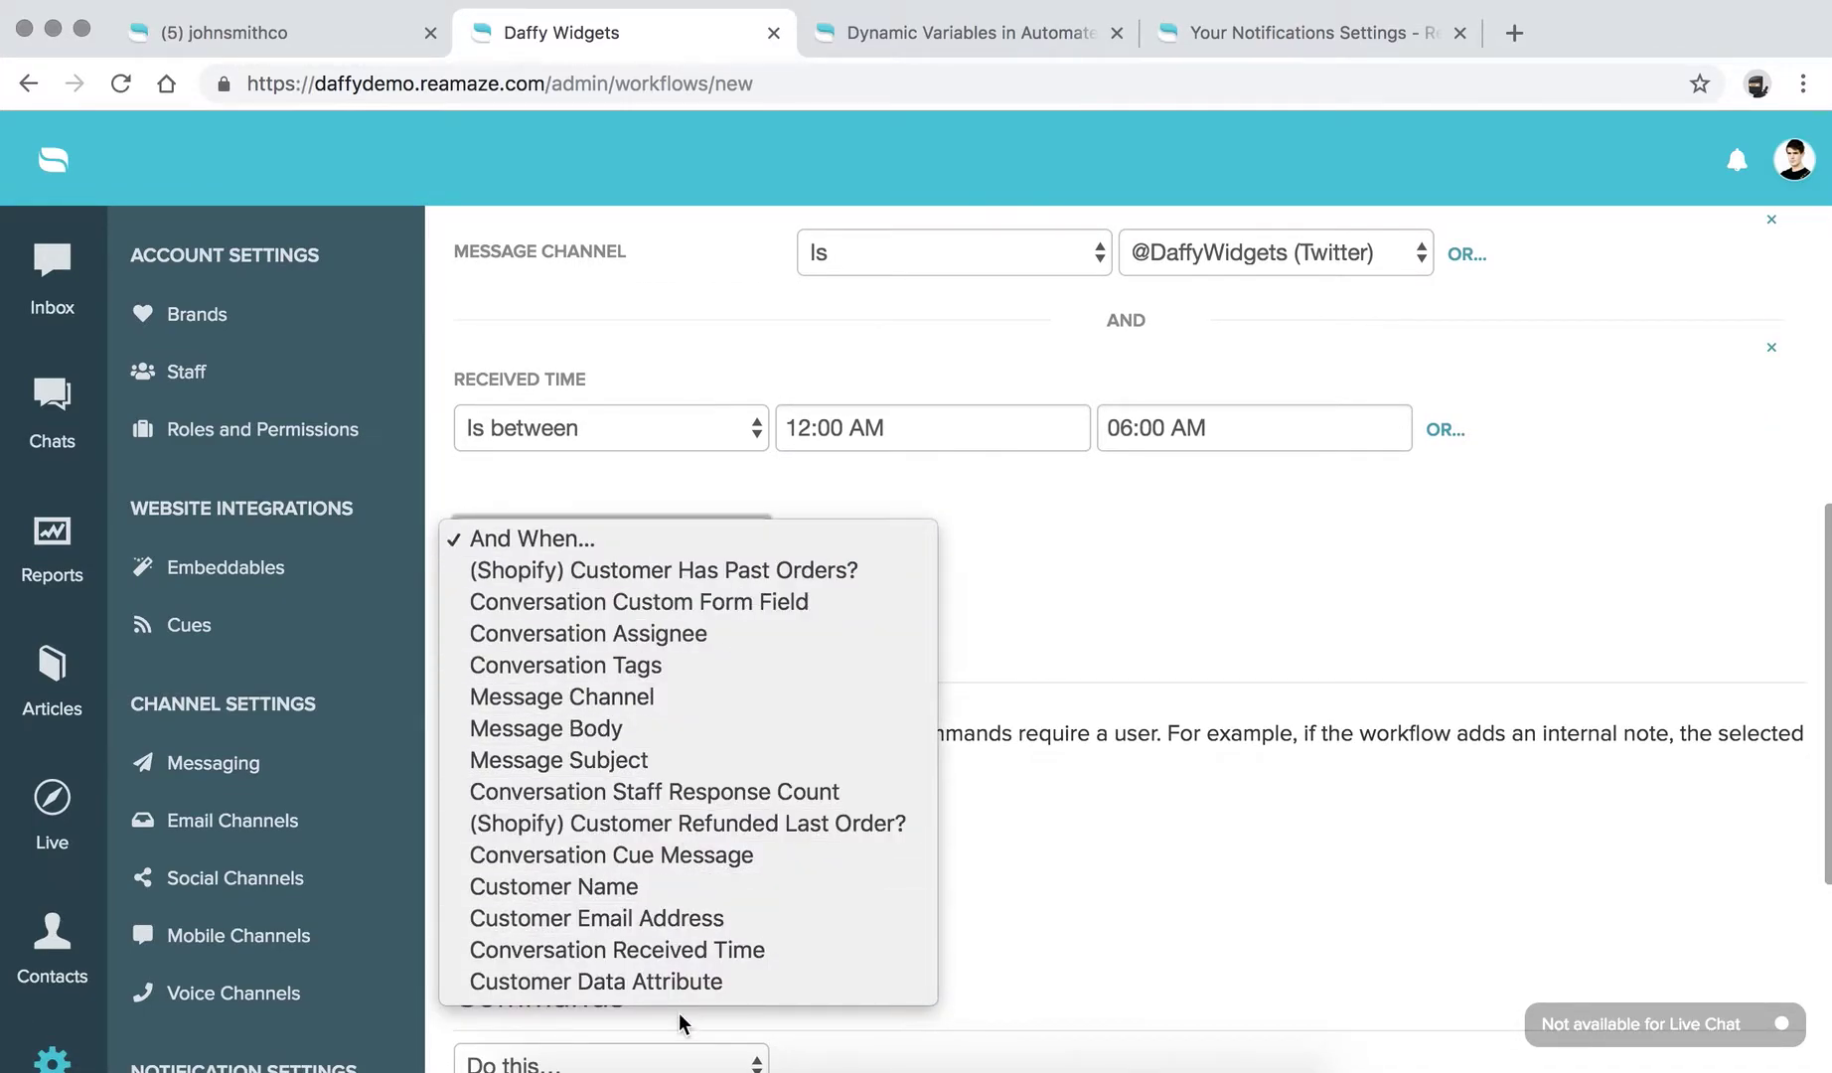
pyautogui.click(1068, 576)
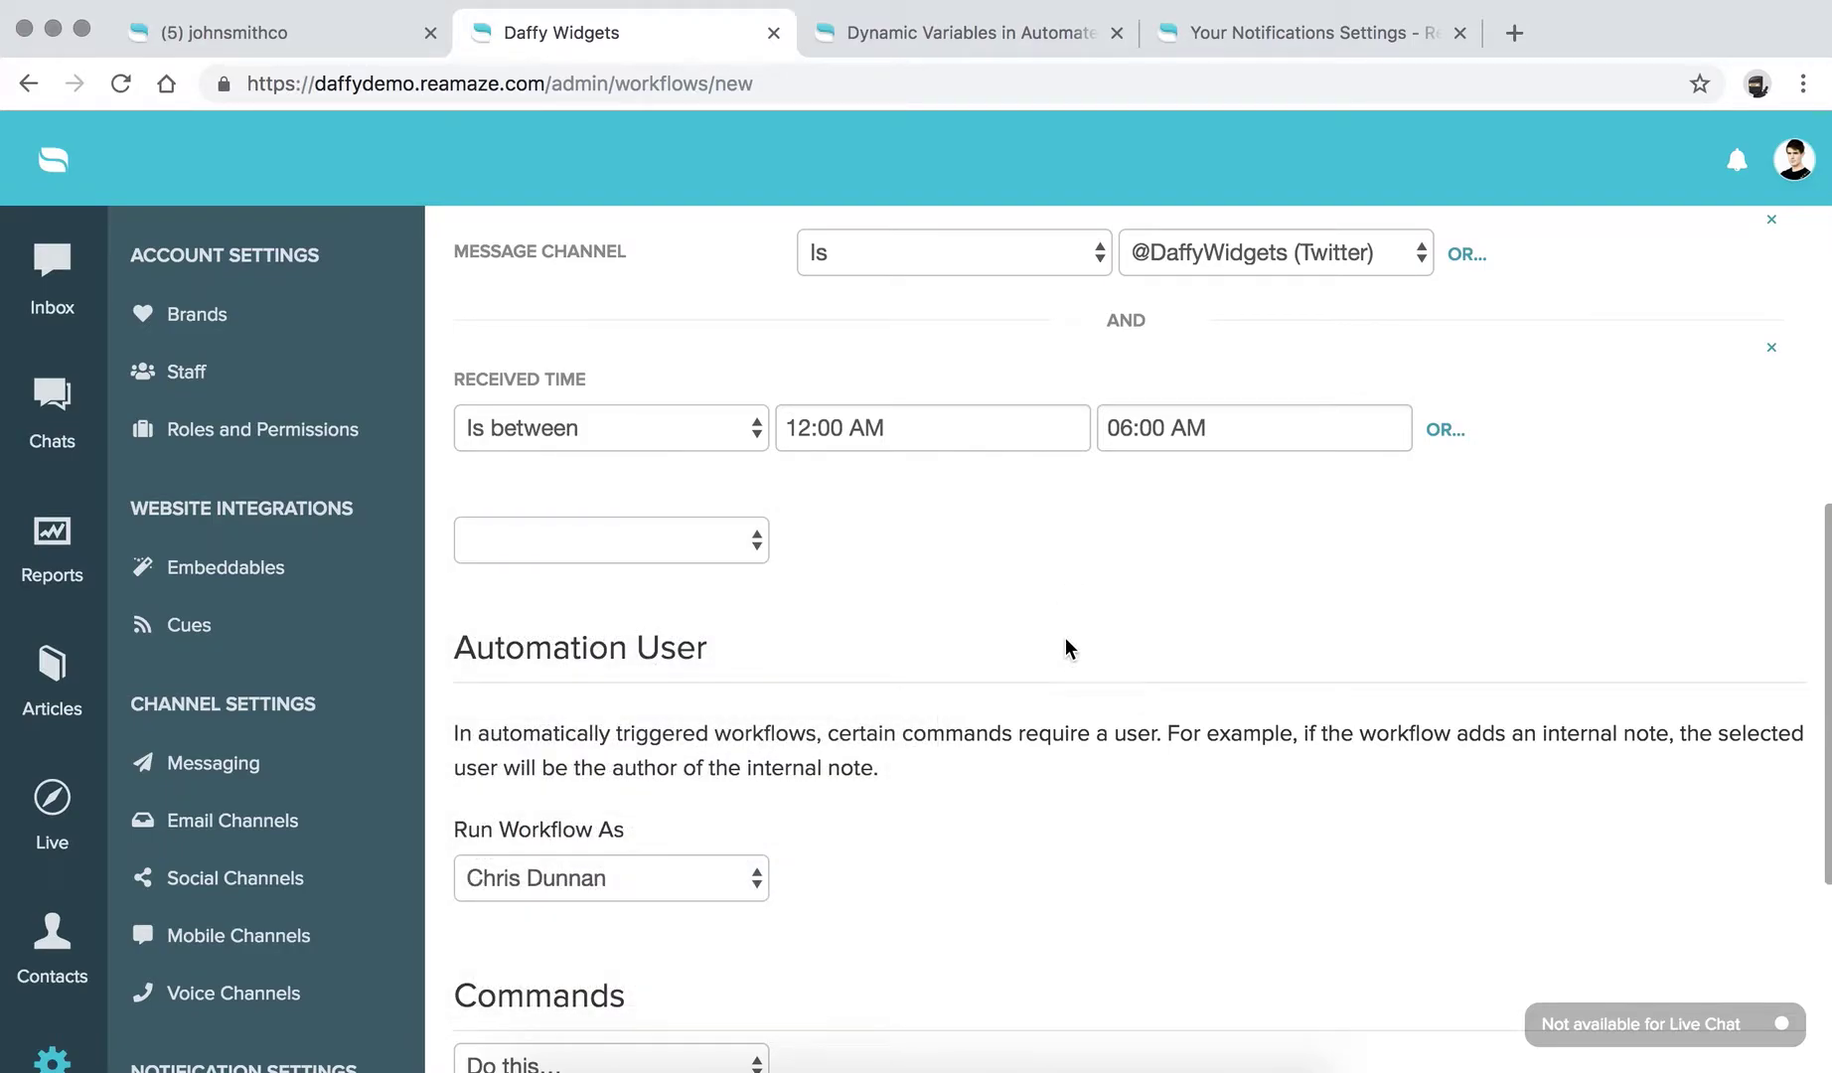
pyautogui.scroll(1, 1067, 646)
pyautogui.scroll(1, 1065, 648)
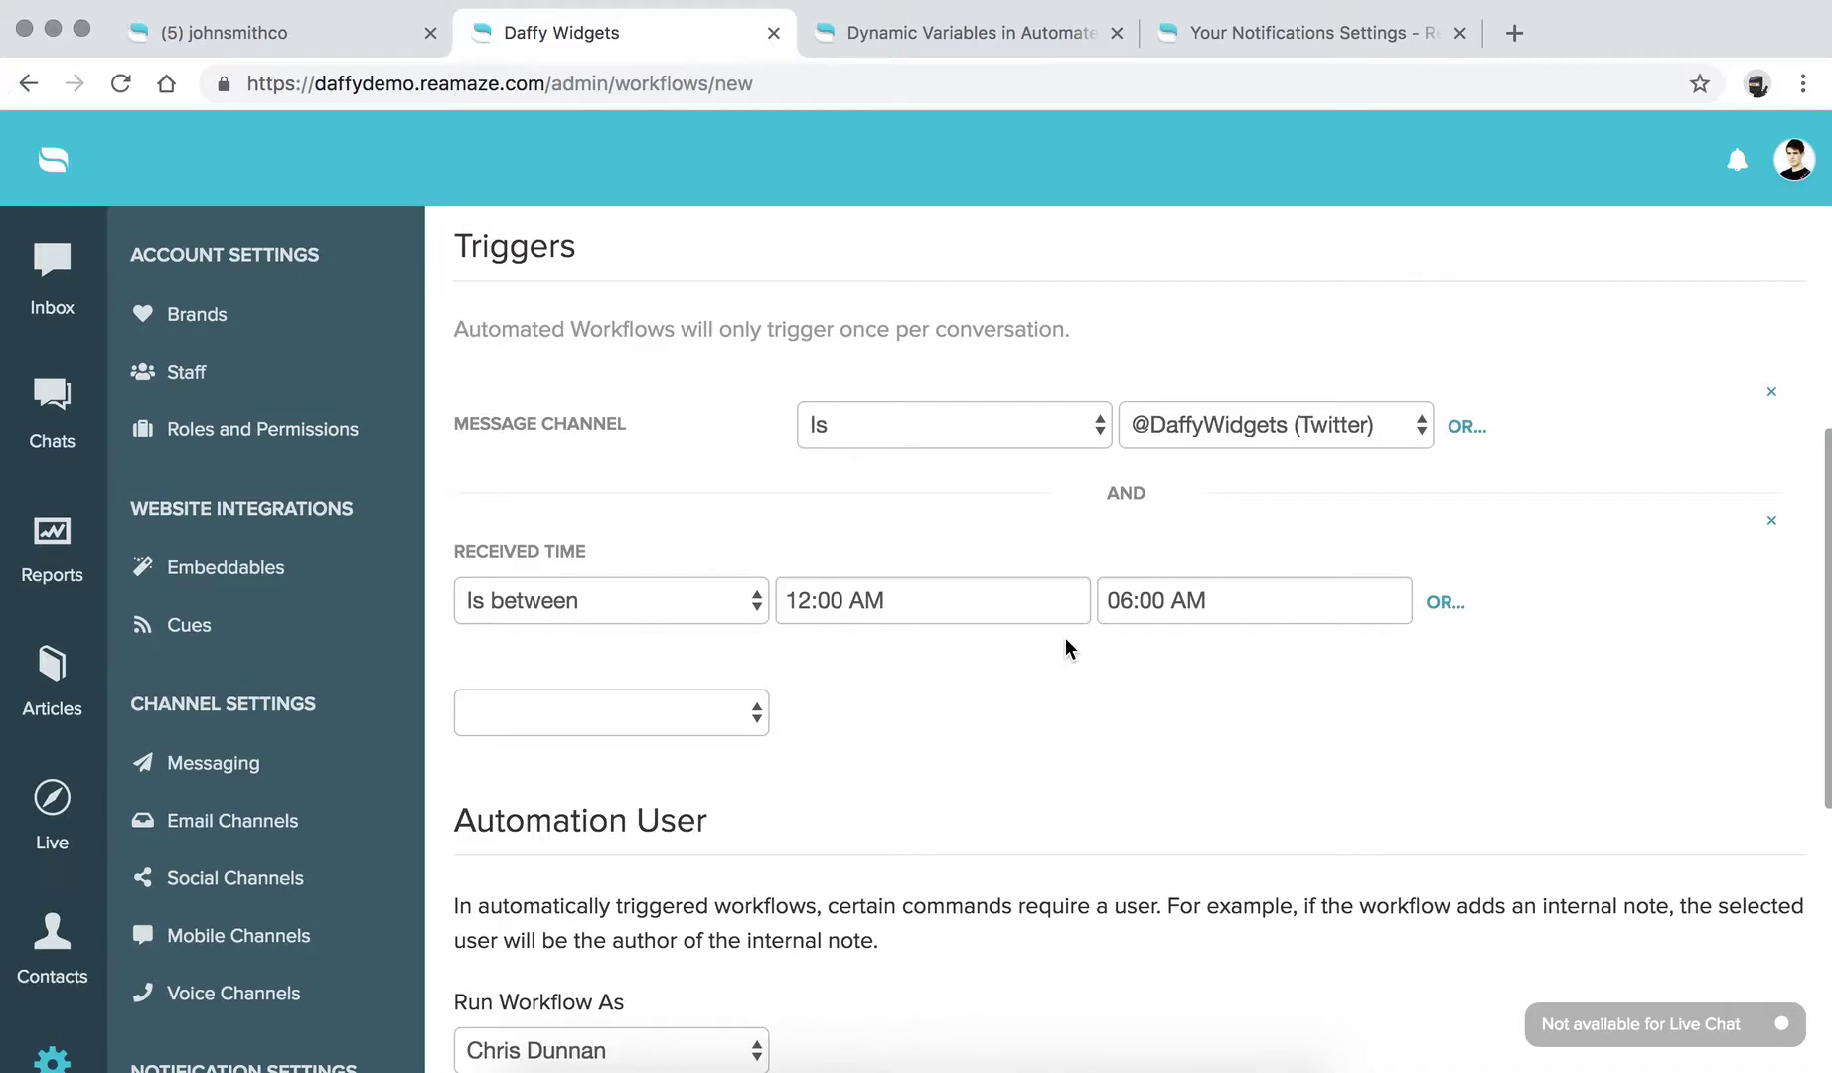
pyautogui.click(717, 713)
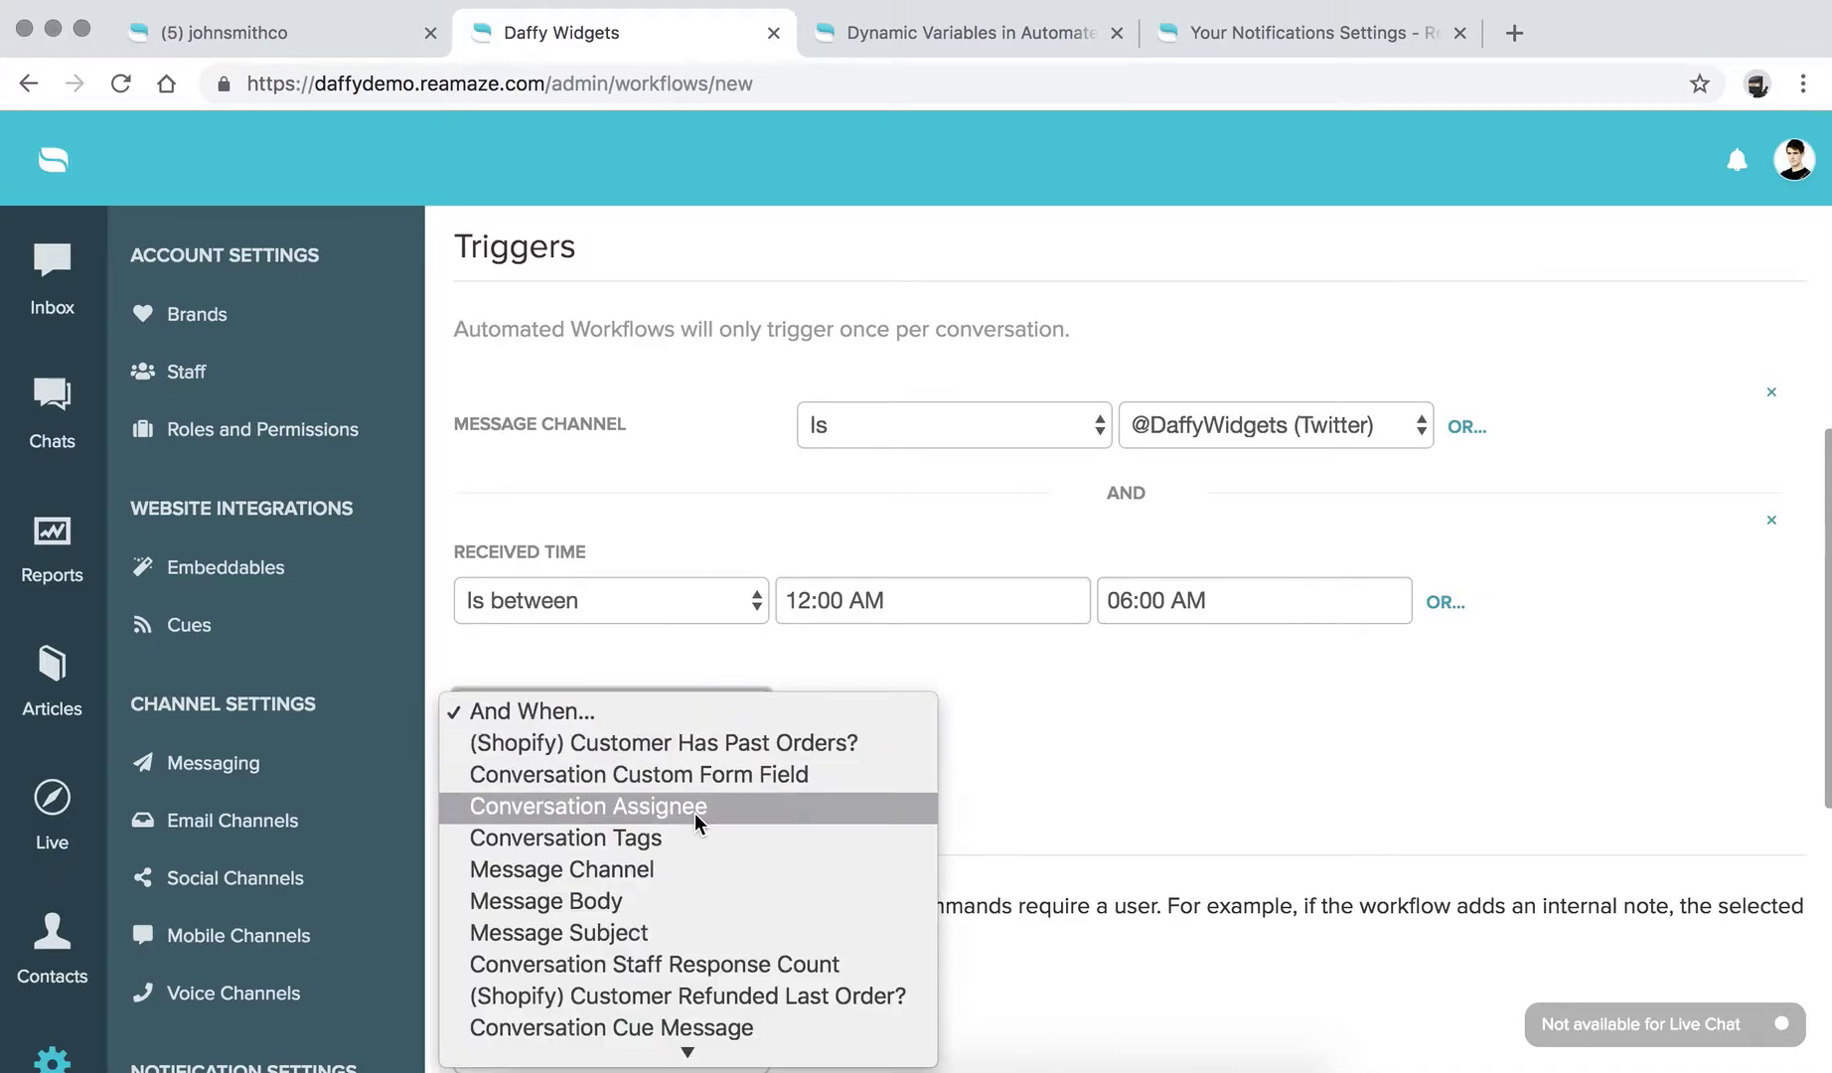
pyautogui.scroll(-3, 695, 813)
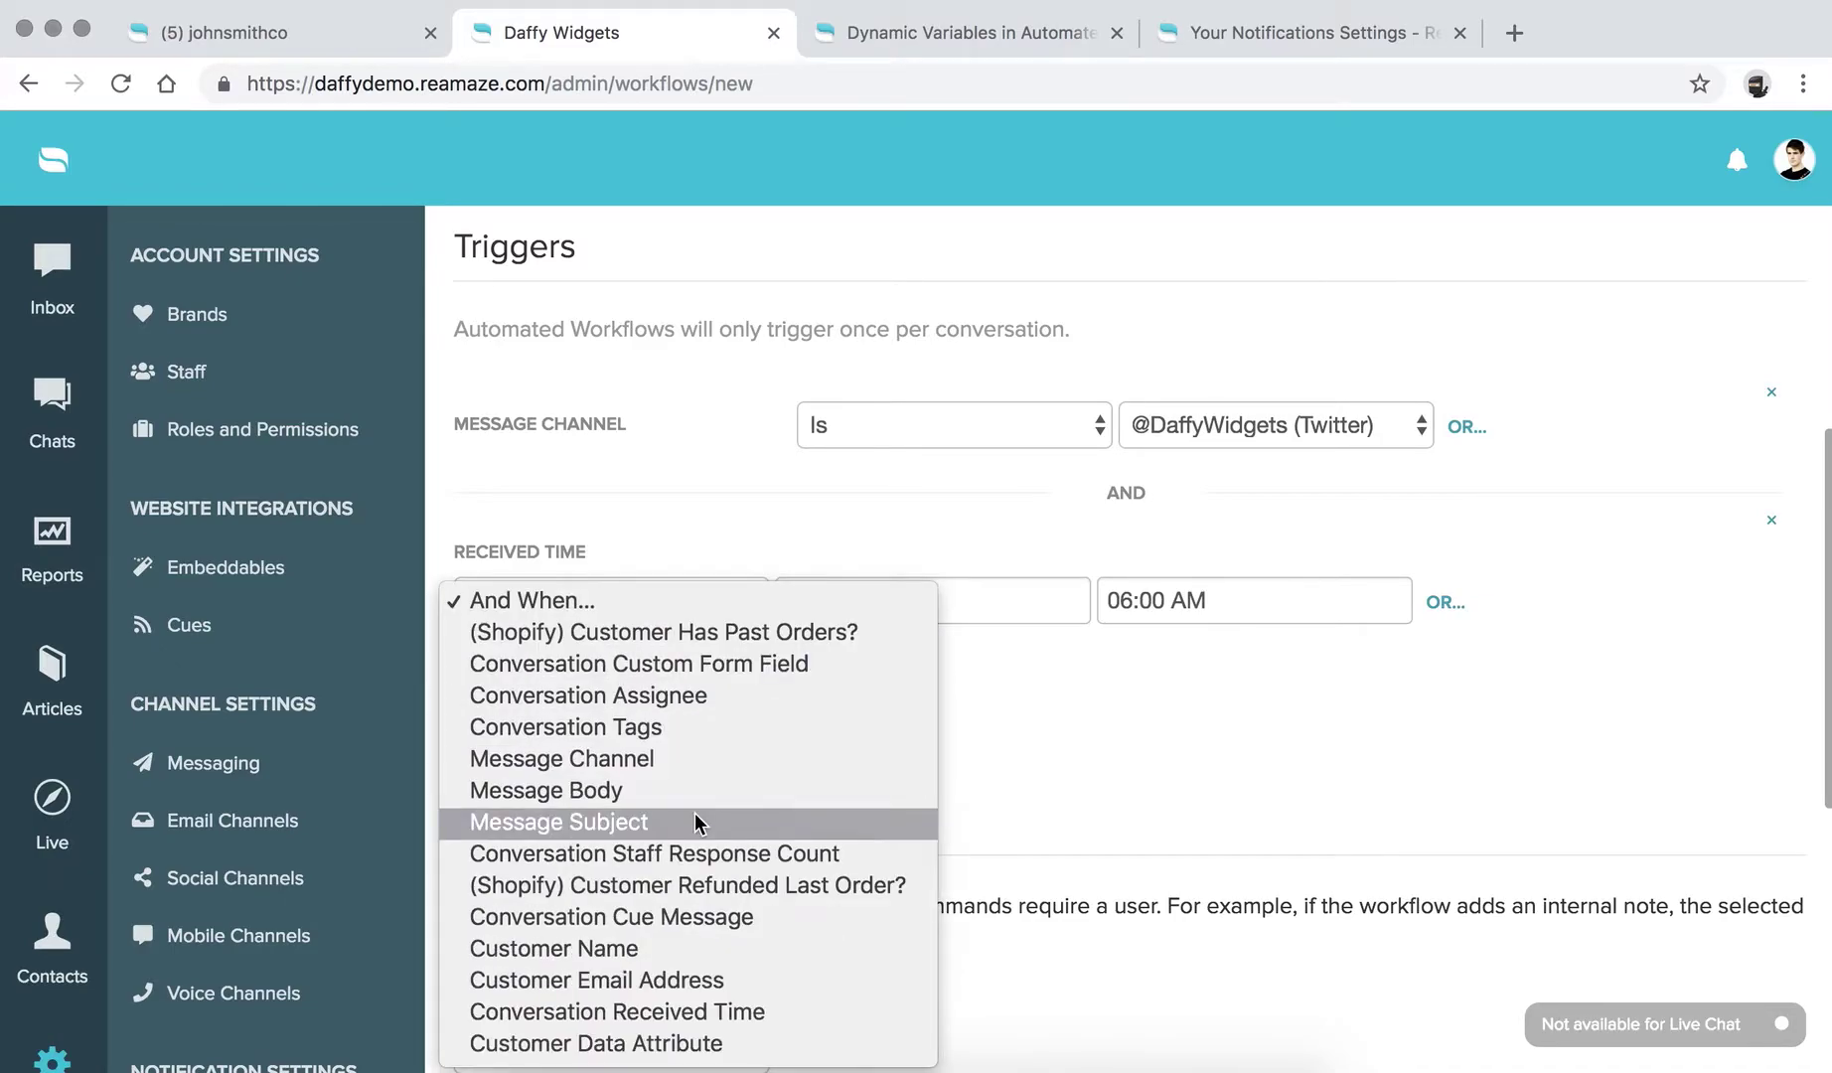
pyautogui.click(1130, 761)
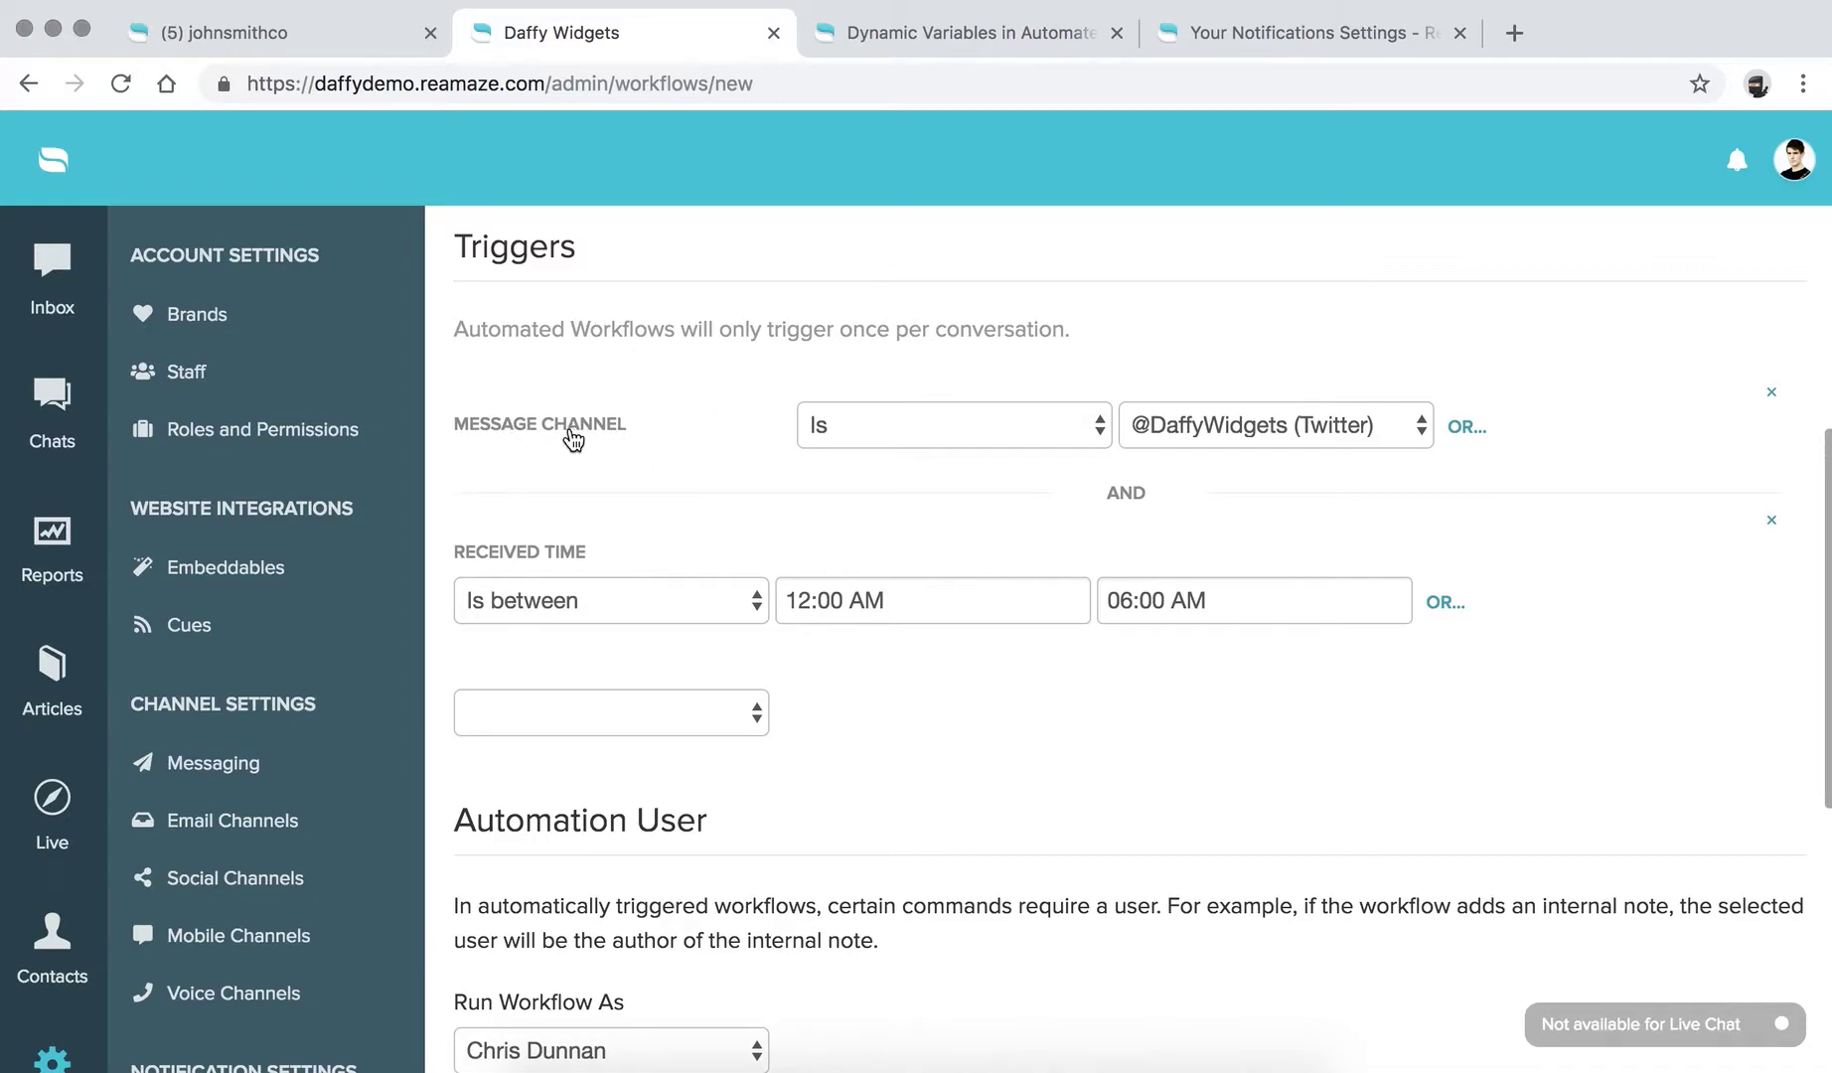
# Step: Add a Respond To Conversation command reading "Hi! Thanks for your tweet. We will get back to you ASAP when we're back in the office."
pyautogui.scroll(-3, 698, 621)
pyautogui.scroll(-3, 698, 621)
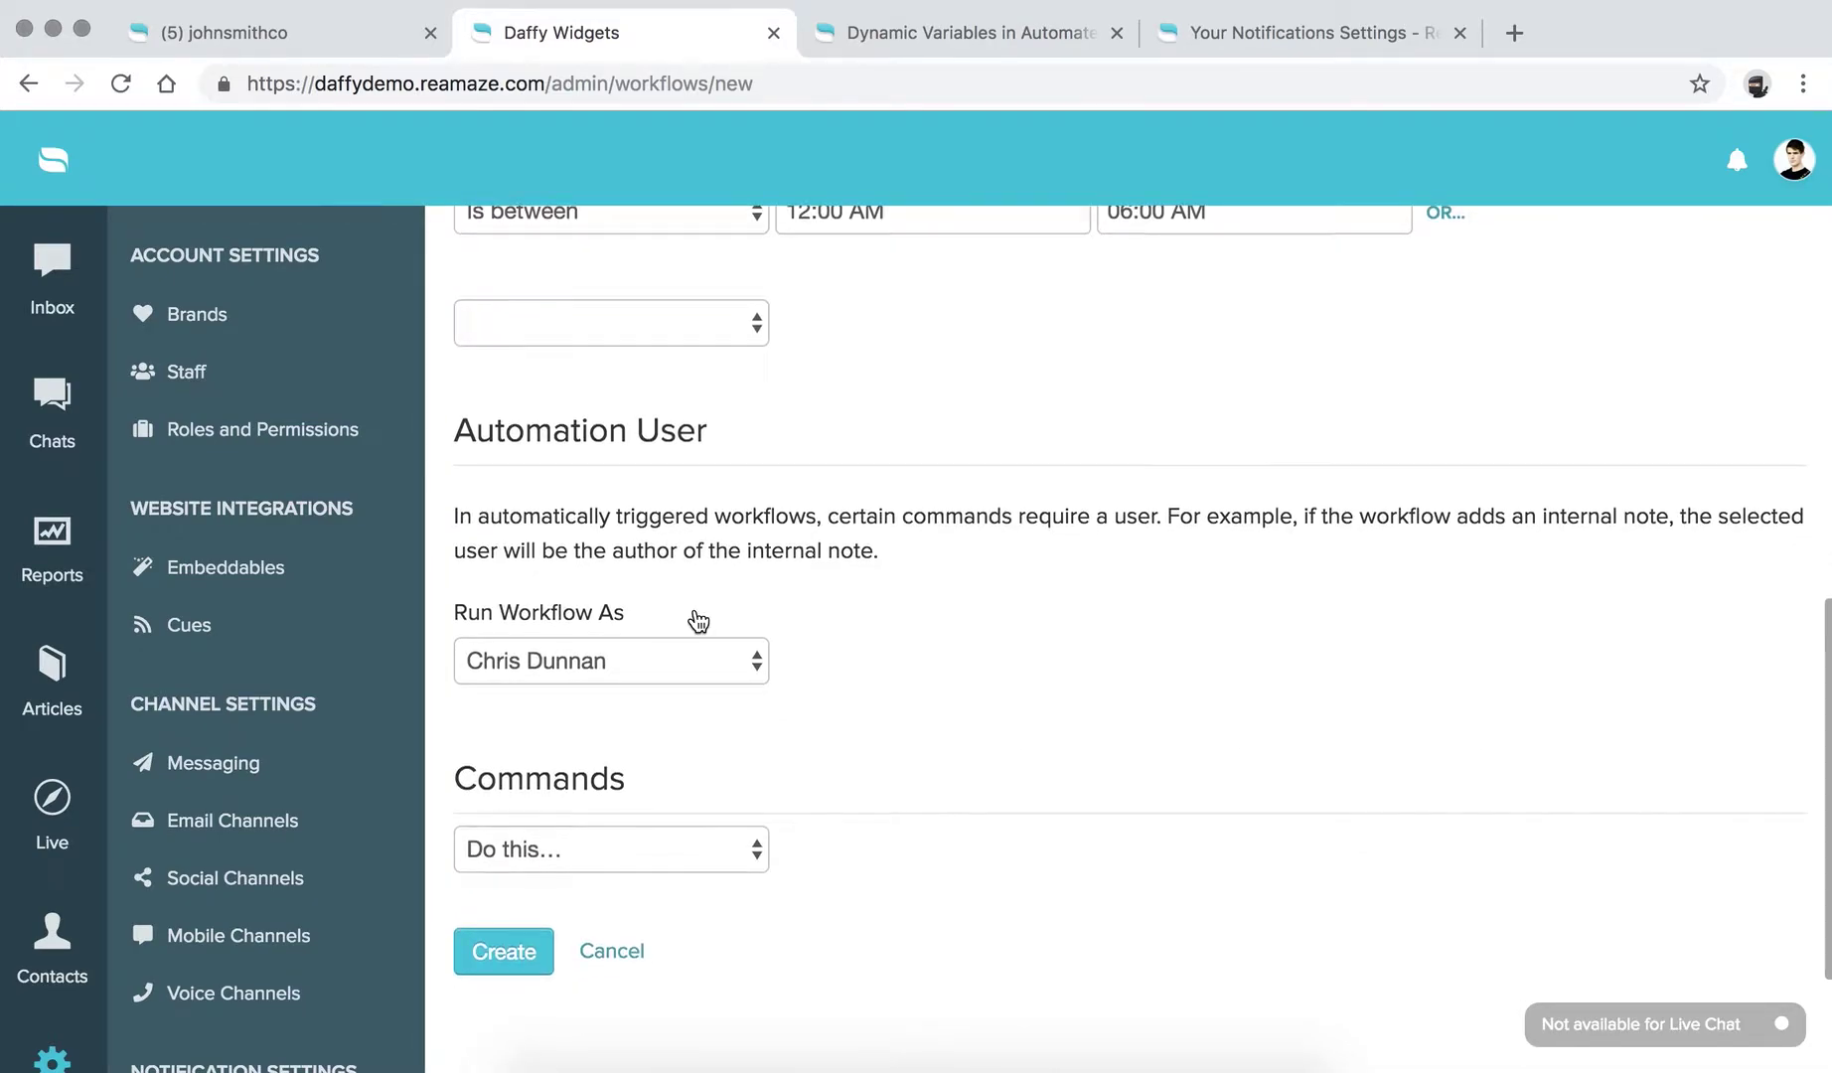
pyautogui.click(578, 650)
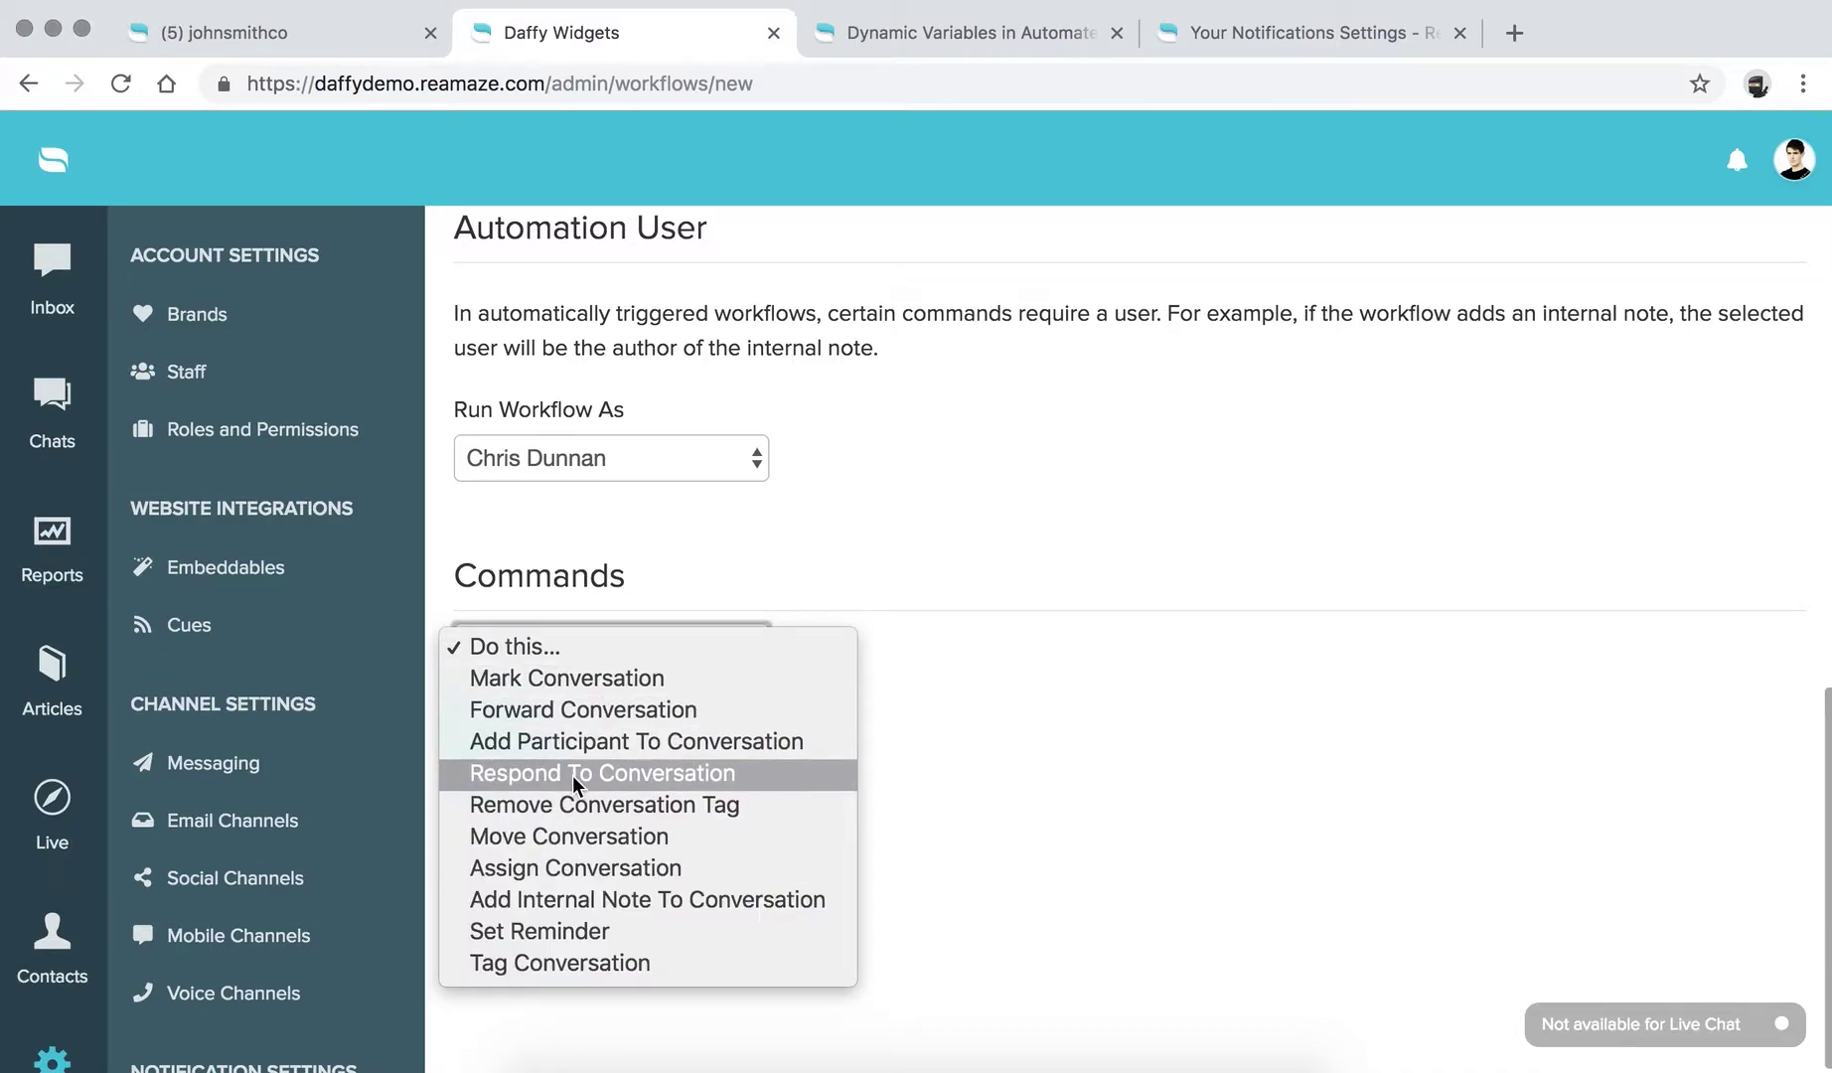
pyautogui.click(613, 773)
pyautogui.click(754, 740)
pyautogui.scroll(-1, 740, 748)
pyautogui.write("Hi! Thanks for your tweet. We will get back to you ASAP when we're back in the office.")
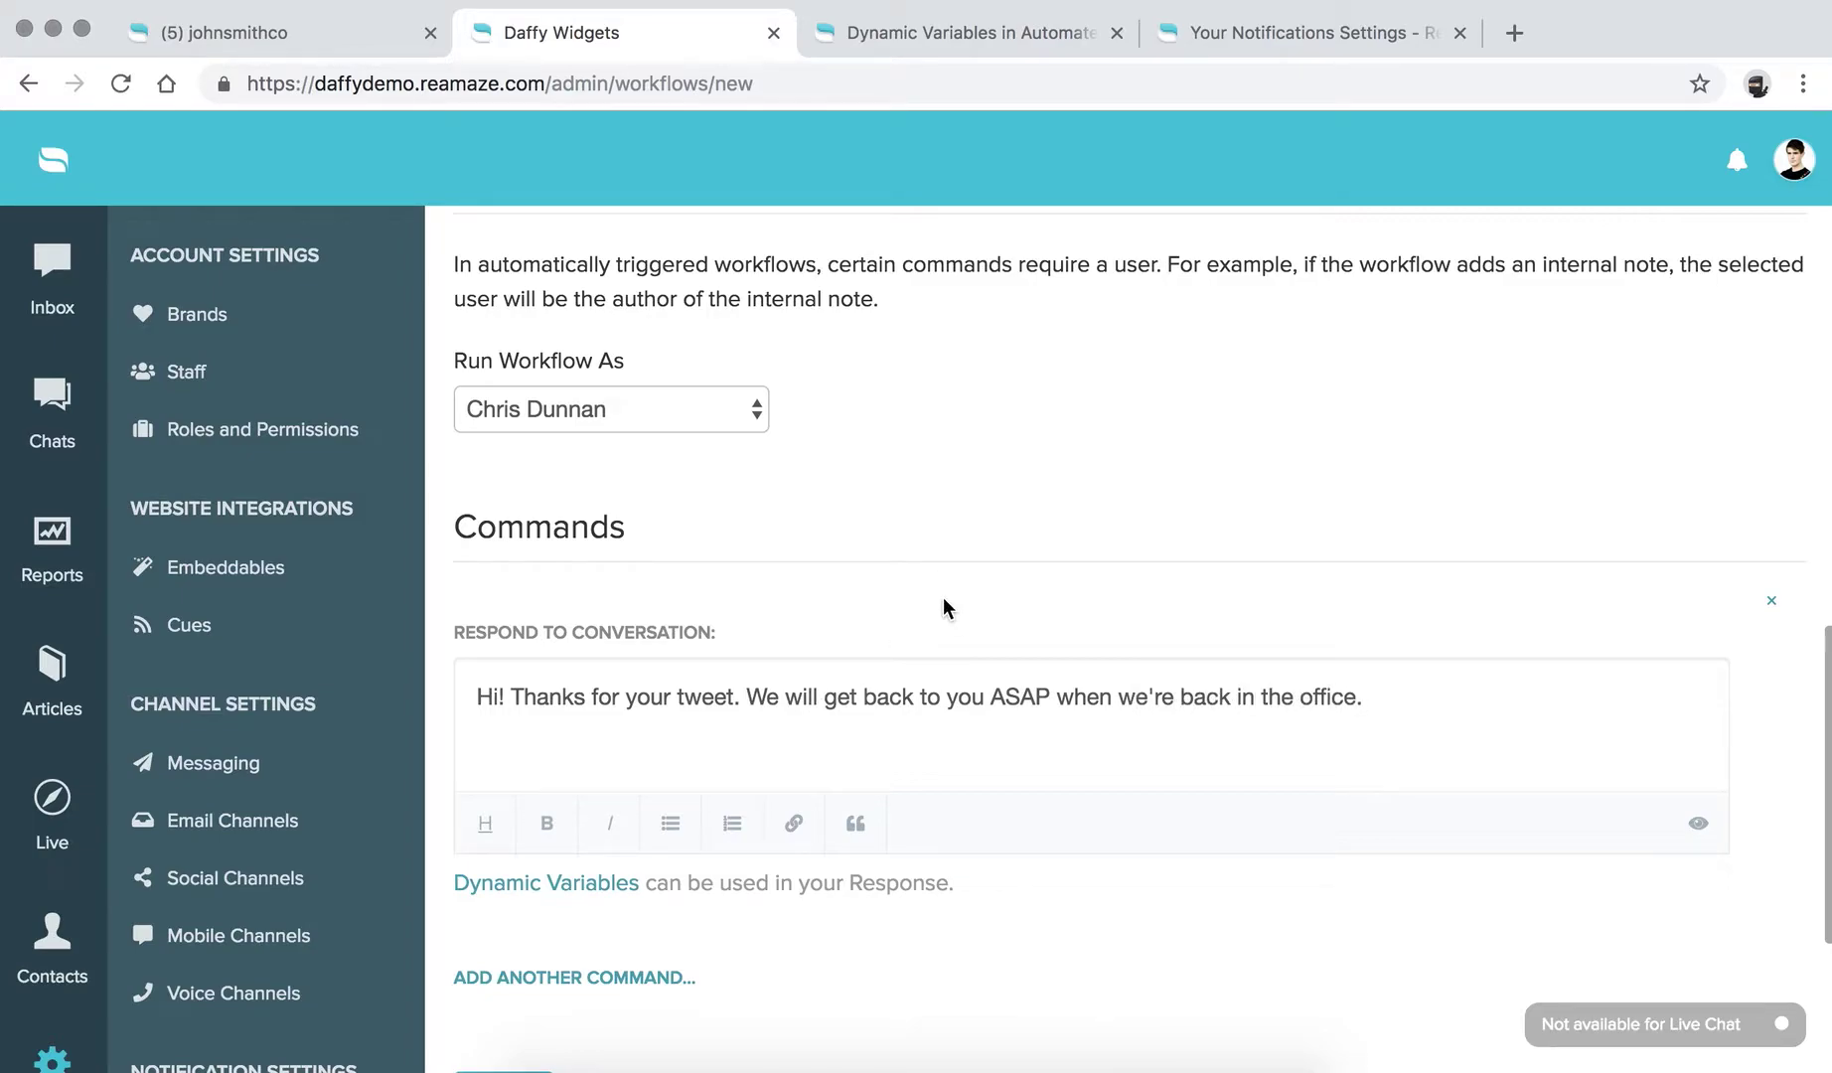
# Step: Review the workflow's triggers and response, create the workflow, and check its entry in the workflows list
pyautogui.scroll(5, 944, 600)
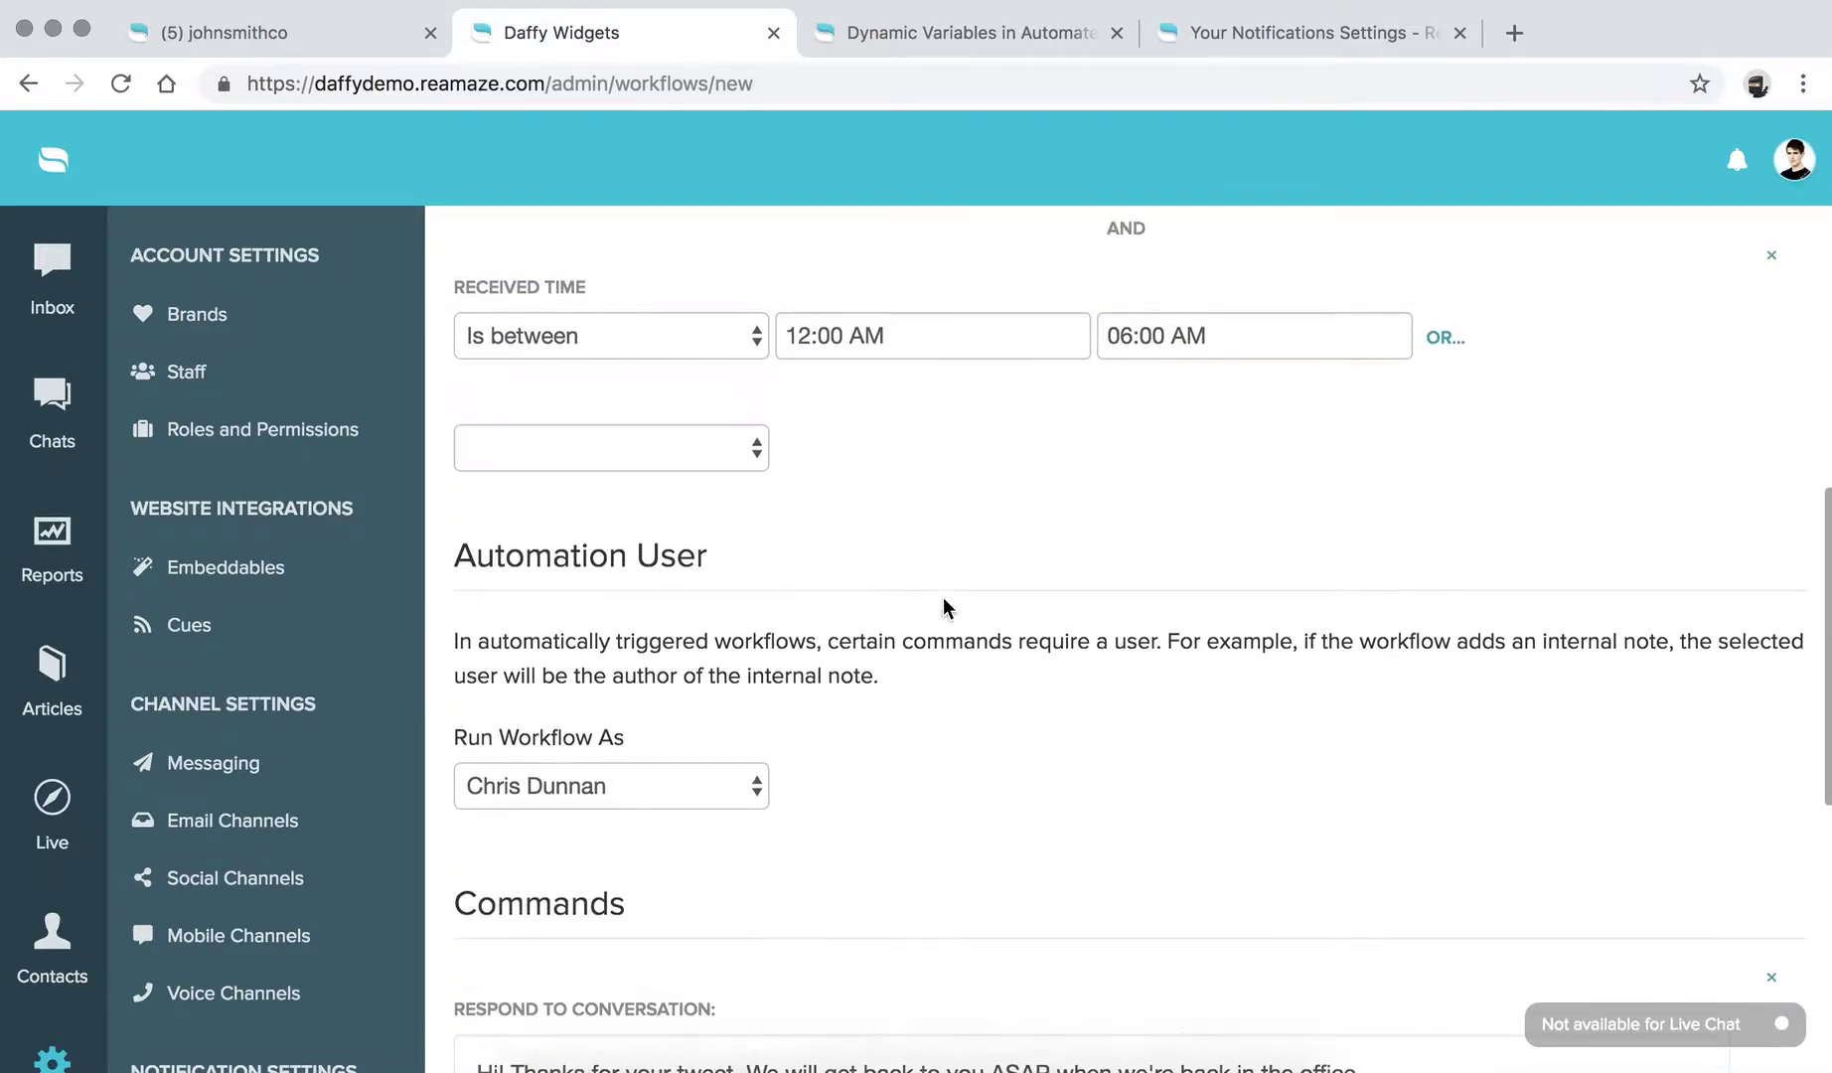
pyautogui.scroll(-1, 943, 597)
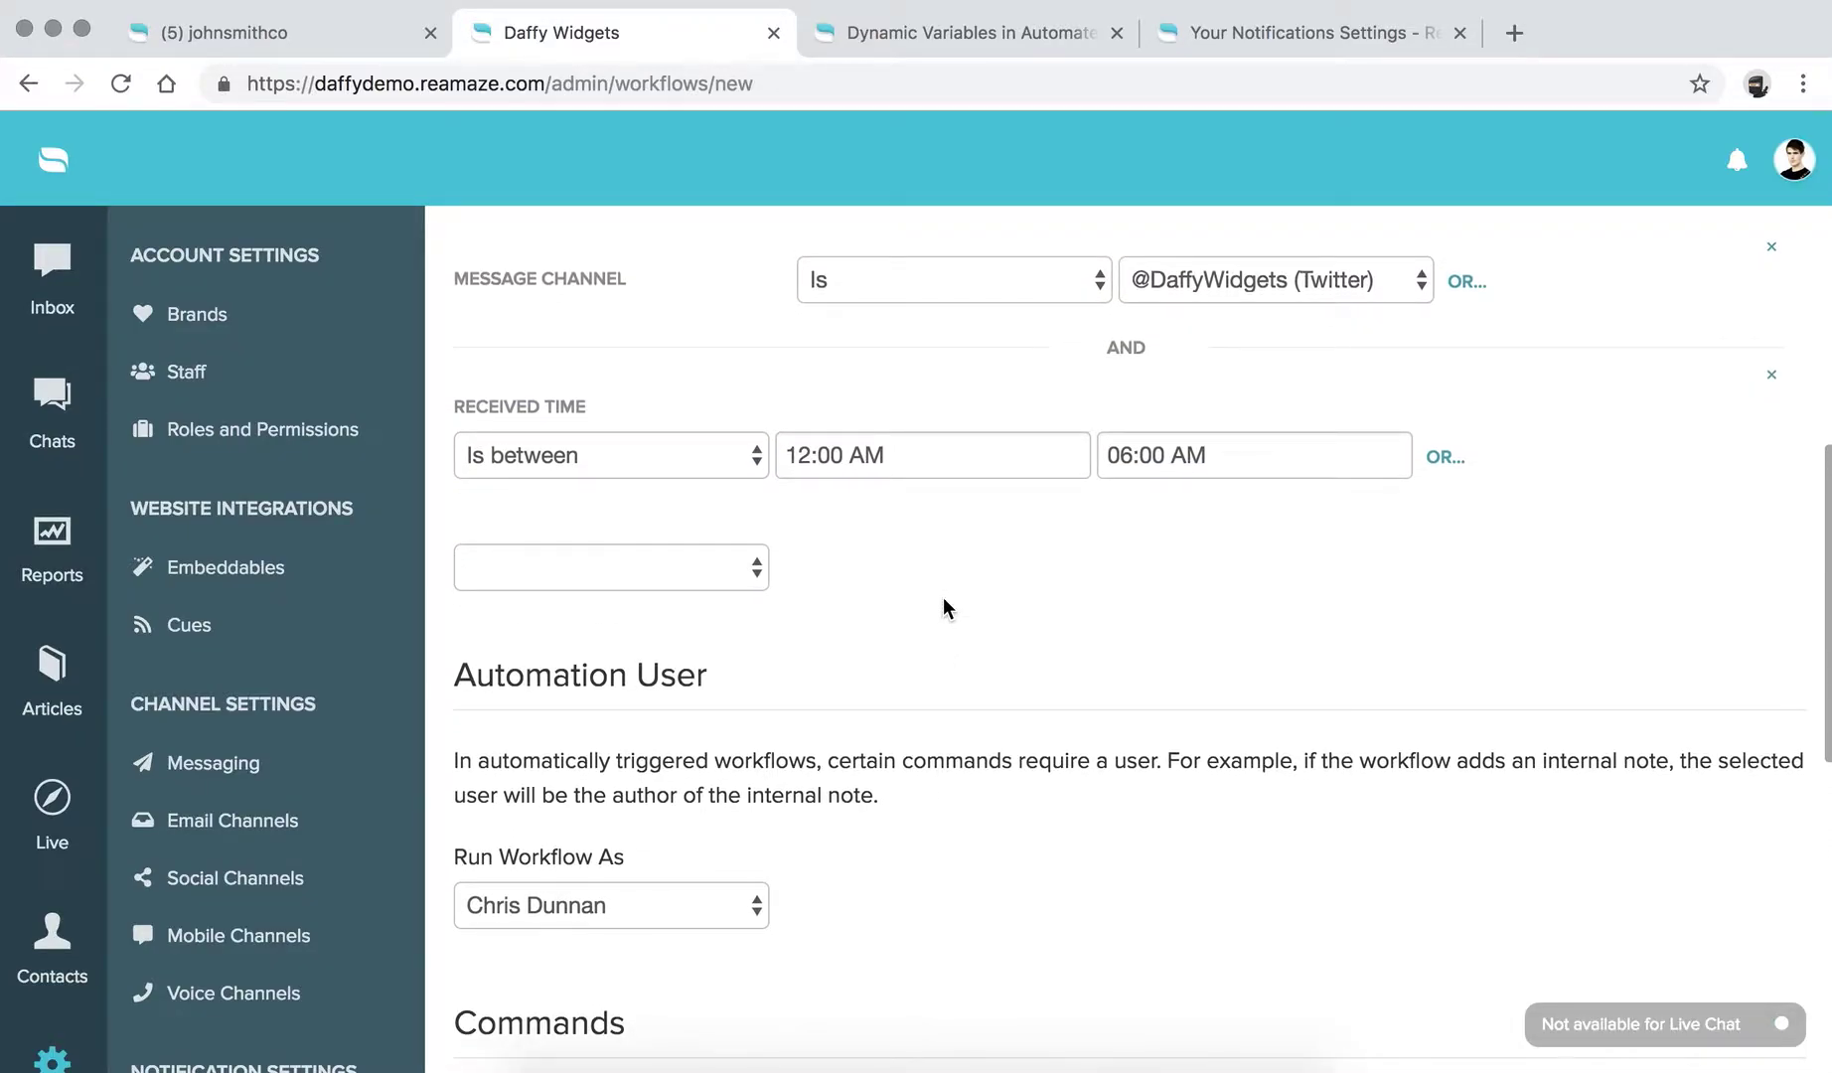
pyautogui.scroll(-7, 818, 802)
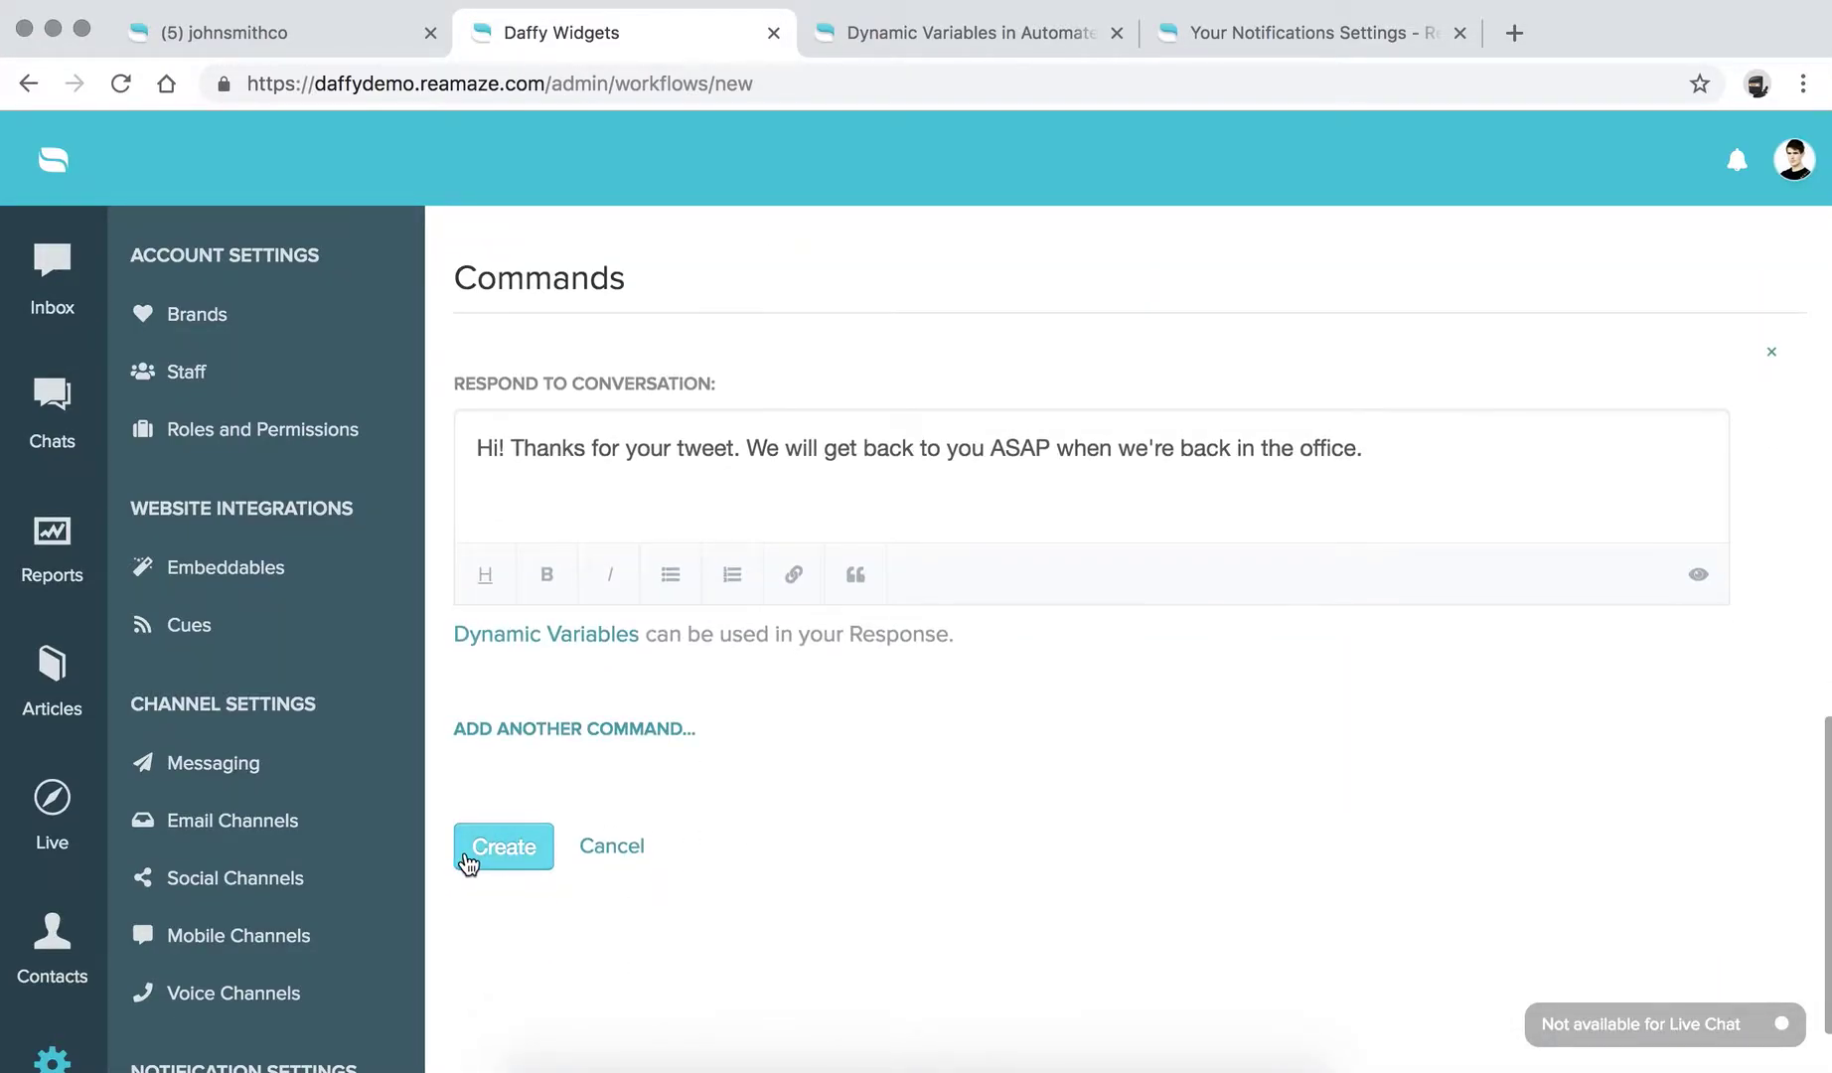
pyautogui.click(512, 854)
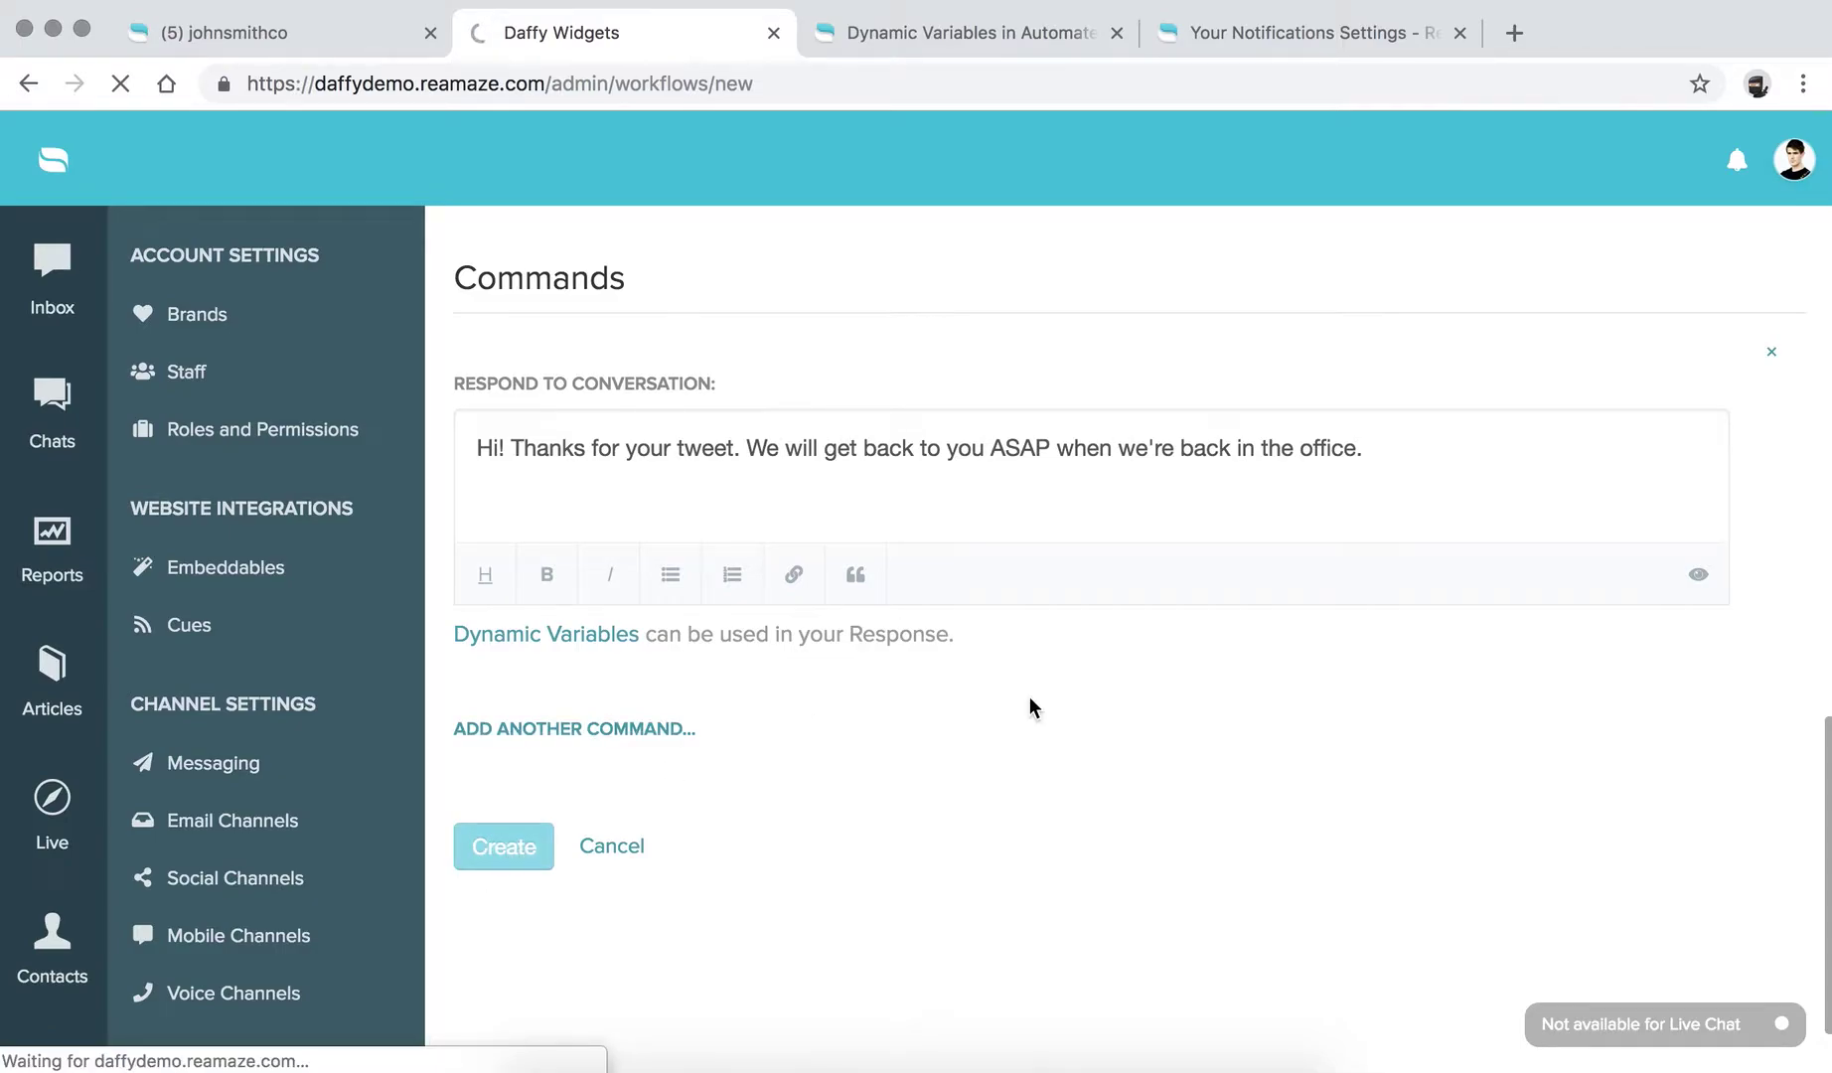
pyautogui.scroll(-2, 1030, 708)
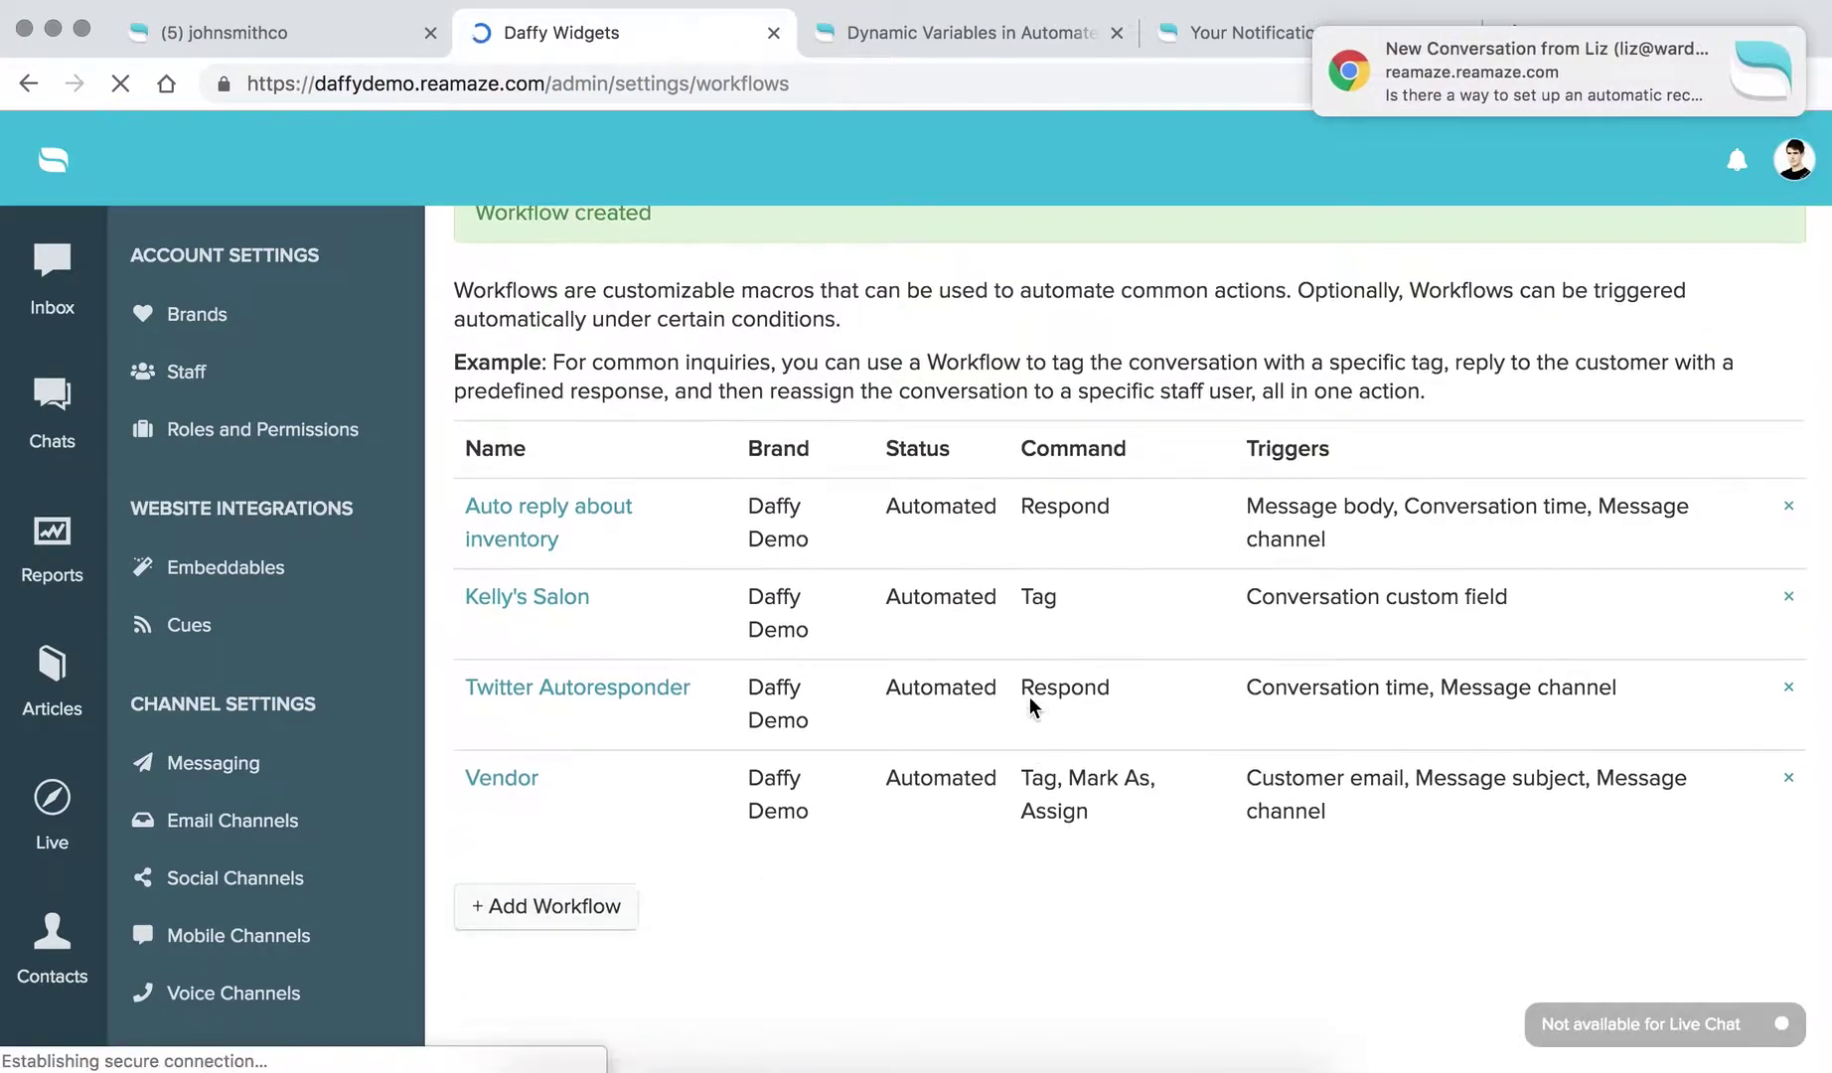
pyautogui.scroll(1, 1030, 697)
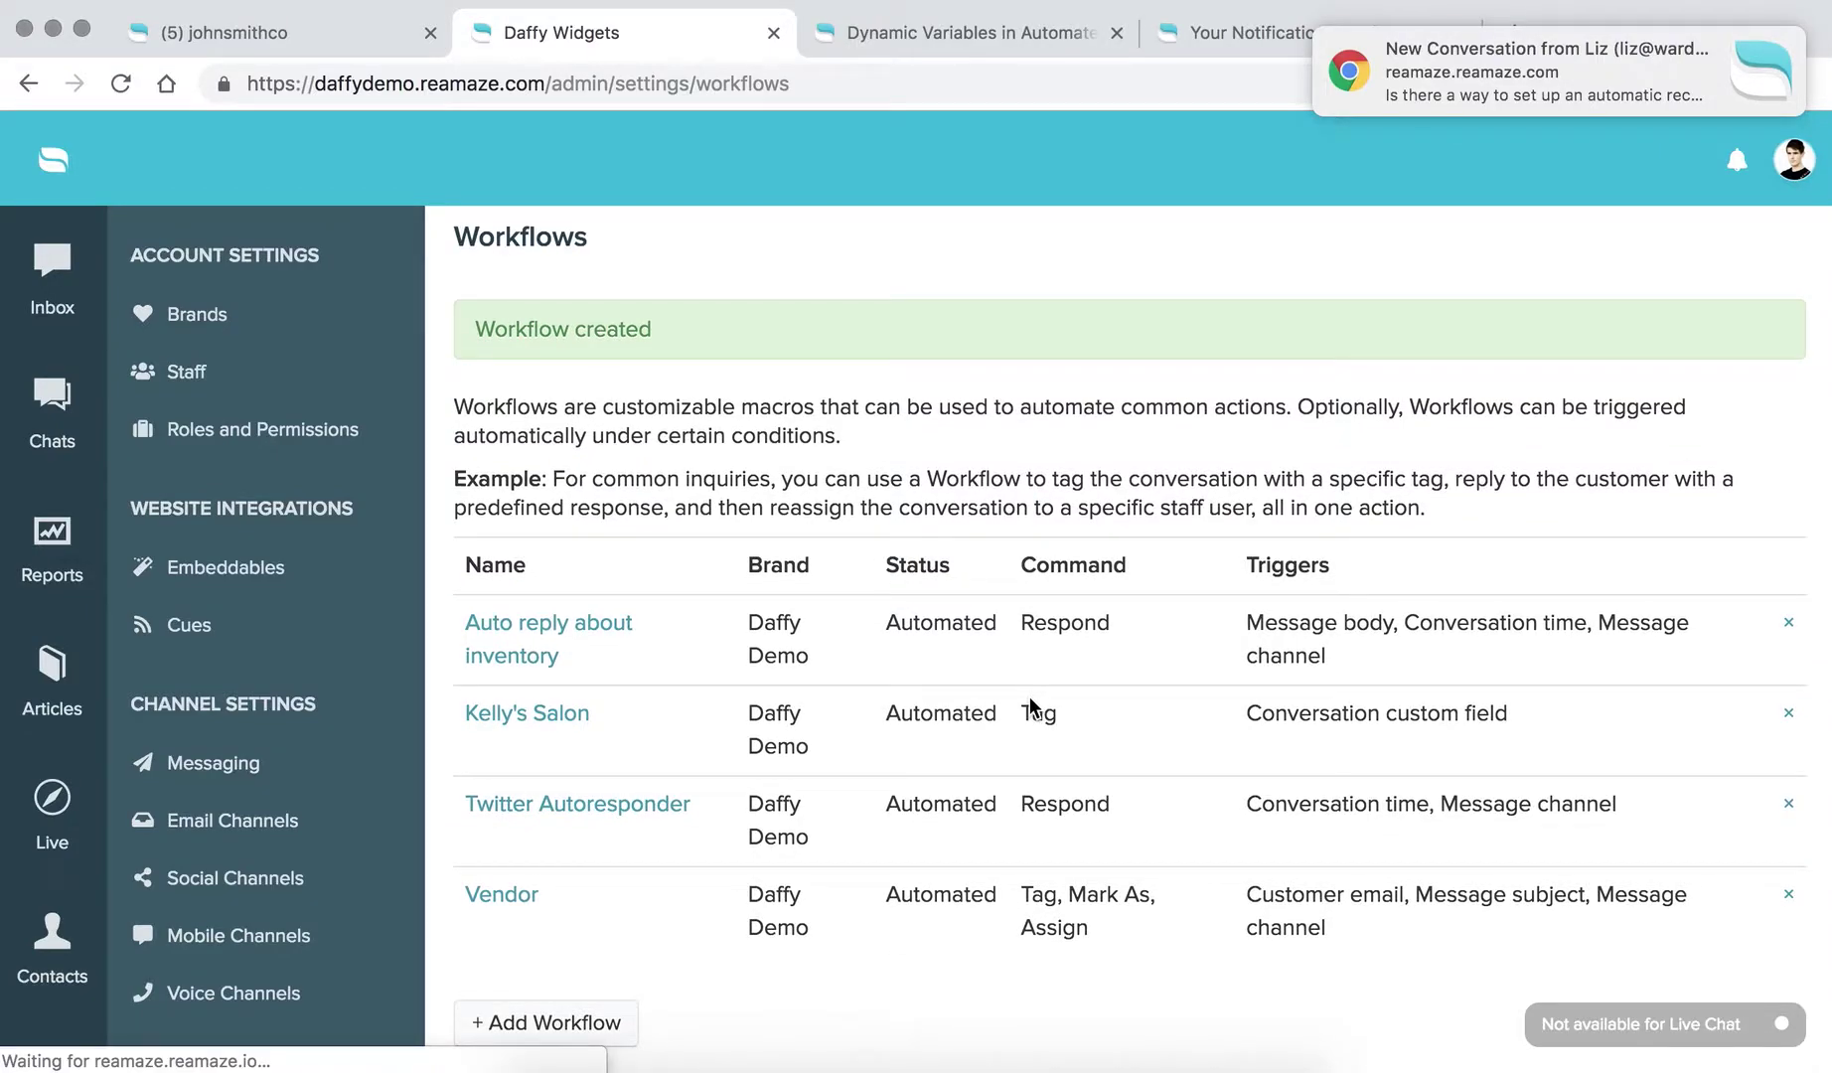
pyautogui.scroll(1, 1029, 698)
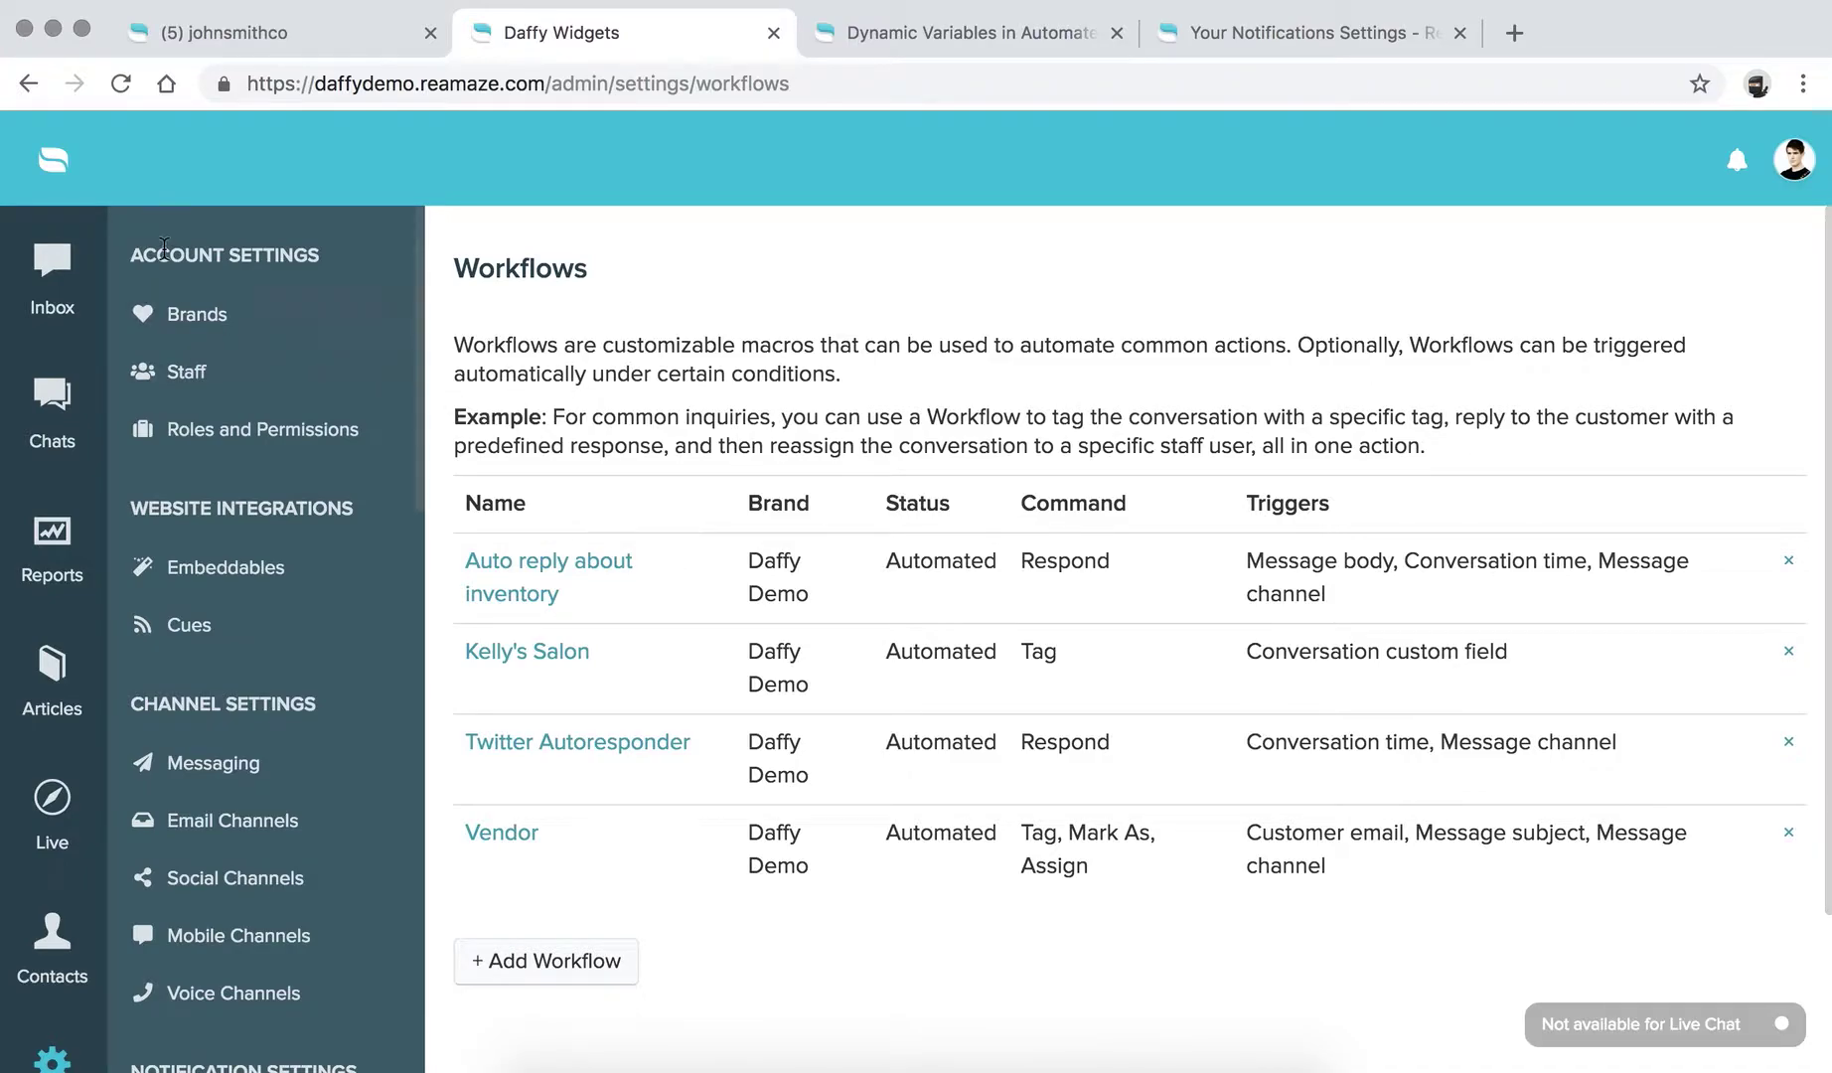
pyautogui.scroll(-3, 206, 360)
pyautogui.scroll(-6, 204, 360)
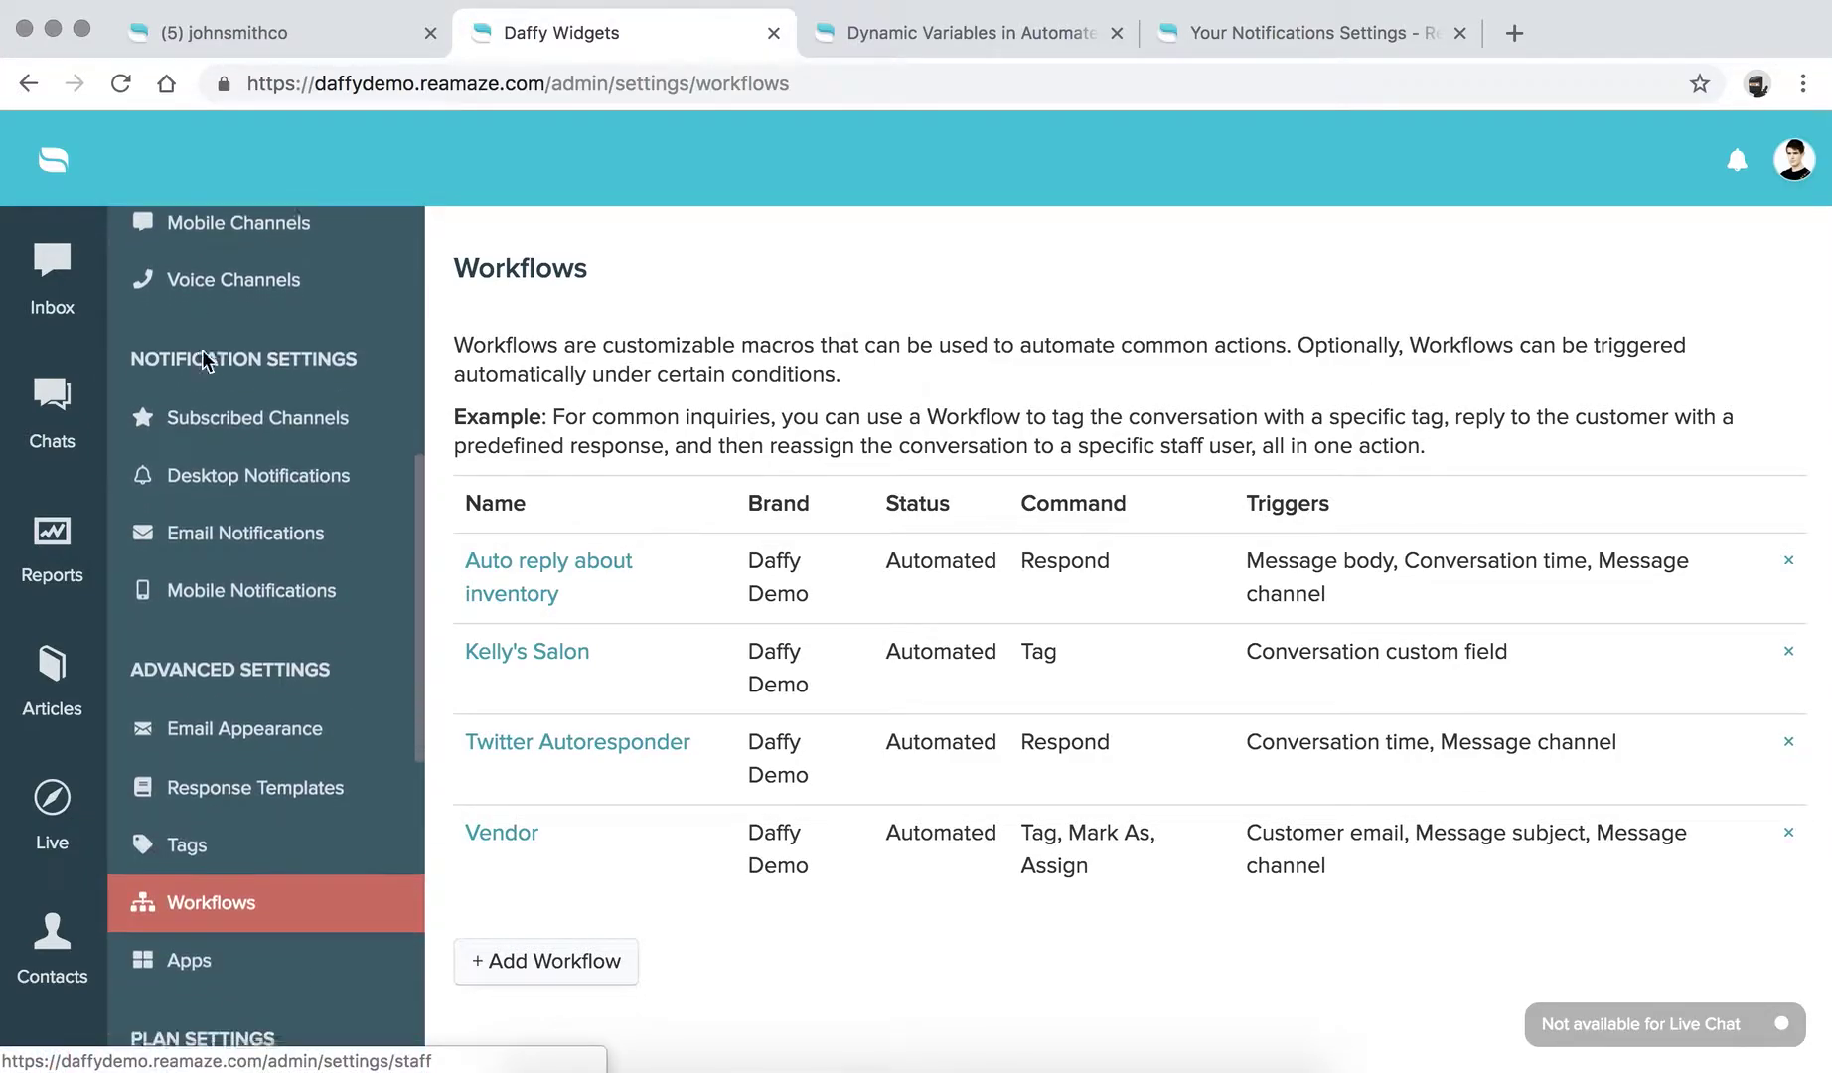
pyautogui.scroll(9, 203, 360)
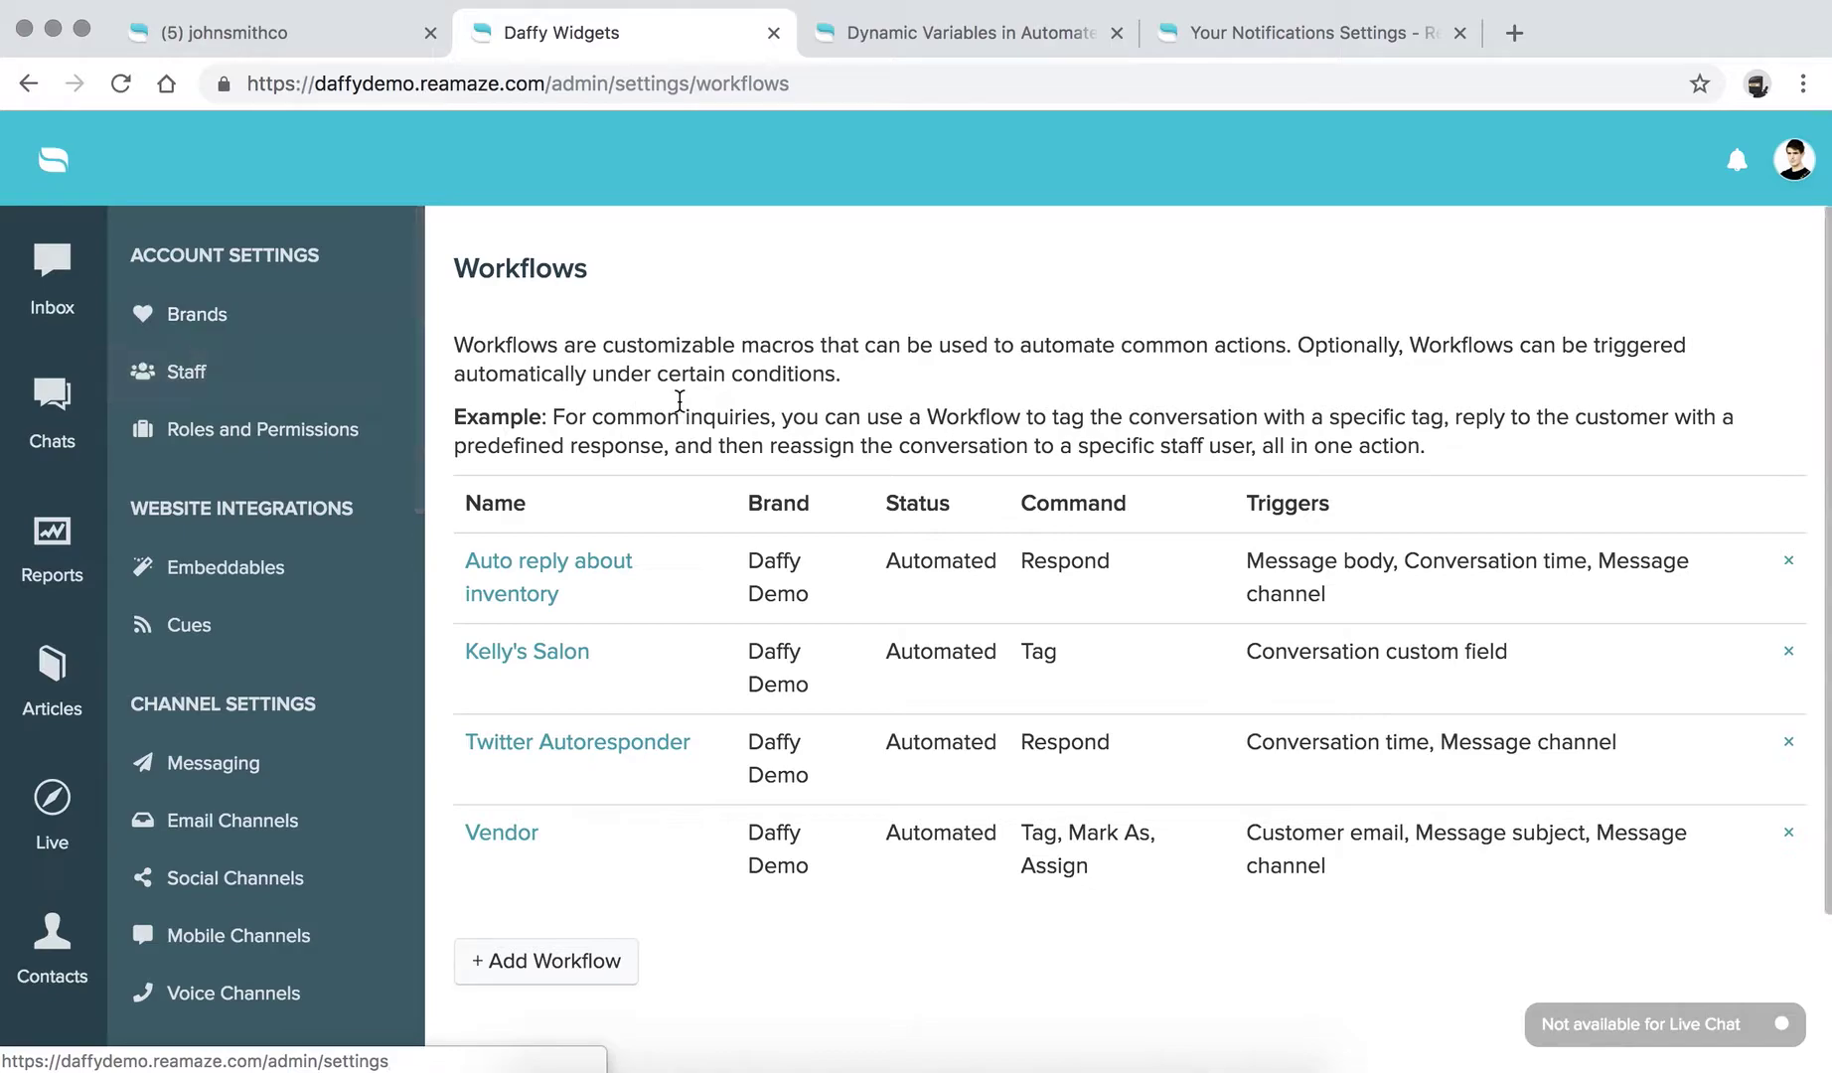